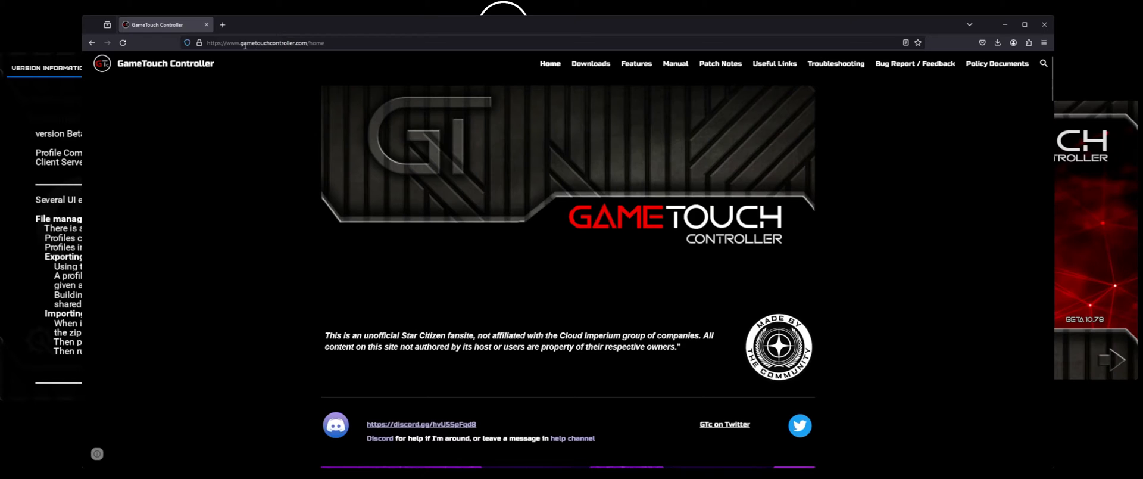
Step: Open the website's Downloads page and examine the server download options and the zip installer's default folder
{"action": "left_click", "coordinate": [596, 66]}
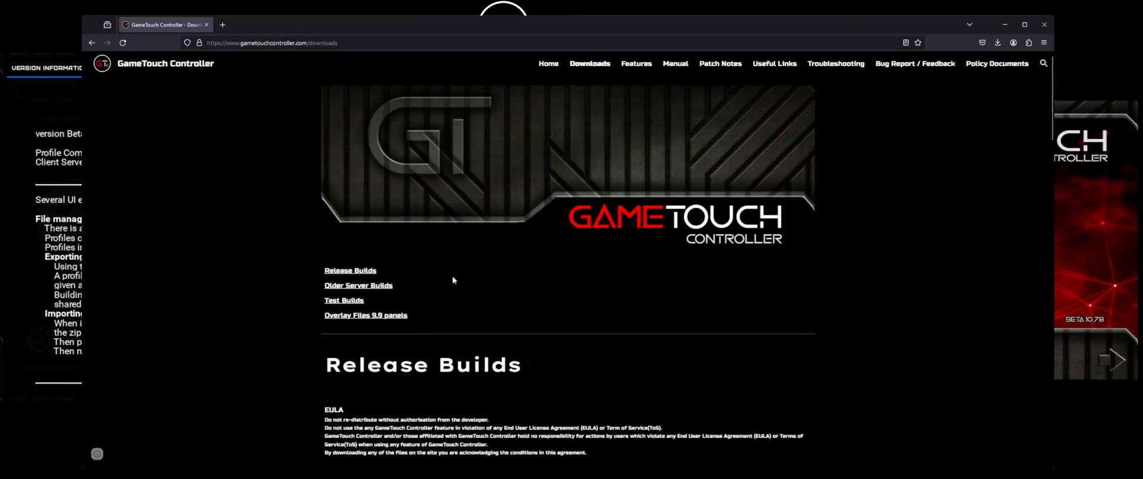
{"action": "scroll", "coordinate": [542, 263], "scroll_direction": "down", "scroll_amount": 10}
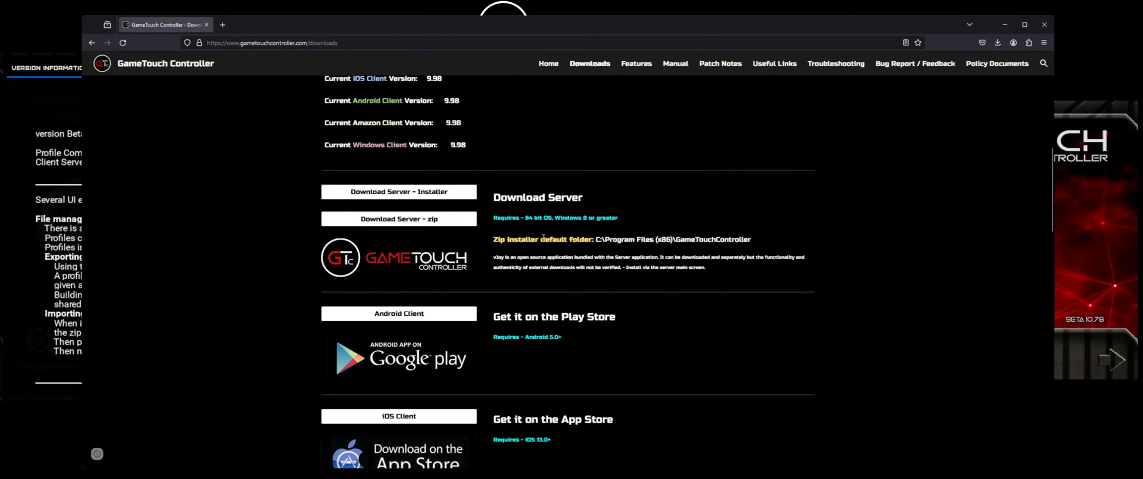
{"action": "left_click_drag", "start_coordinate": [494, 239], "coordinate": [595, 239]}
{"action": "left_click", "coordinate": [753, 243]}
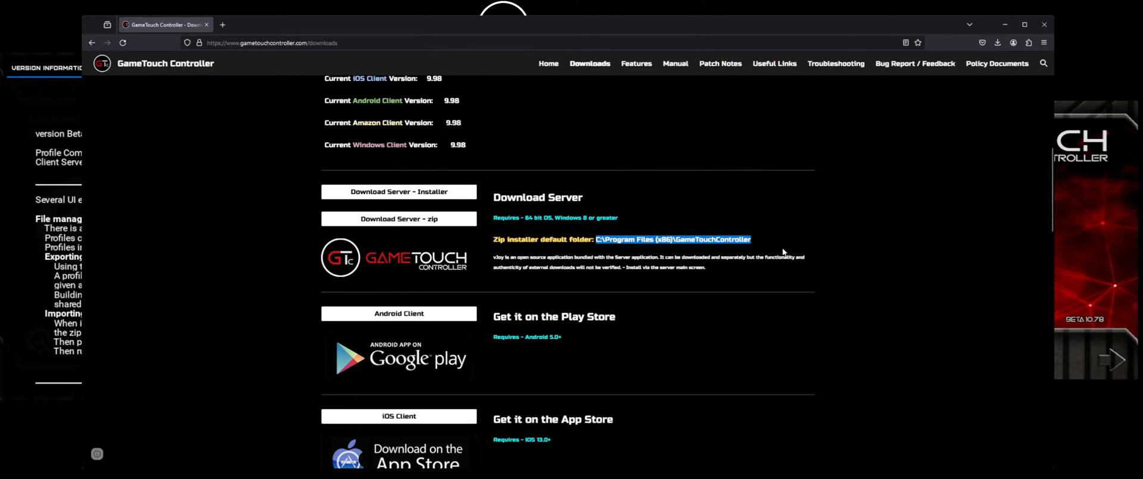
{"action": "left_click_drag", "start_coordinate": [755, 242], "coordinate": [595, 238]}
{"action": "left_click_drag", "start_coordinate": [761, 240], "coordinate": [595, 239]}
{"action": "scroll", "coordinate": [517, 216], "scroll_direction": "down", "scroll_amount": 6}
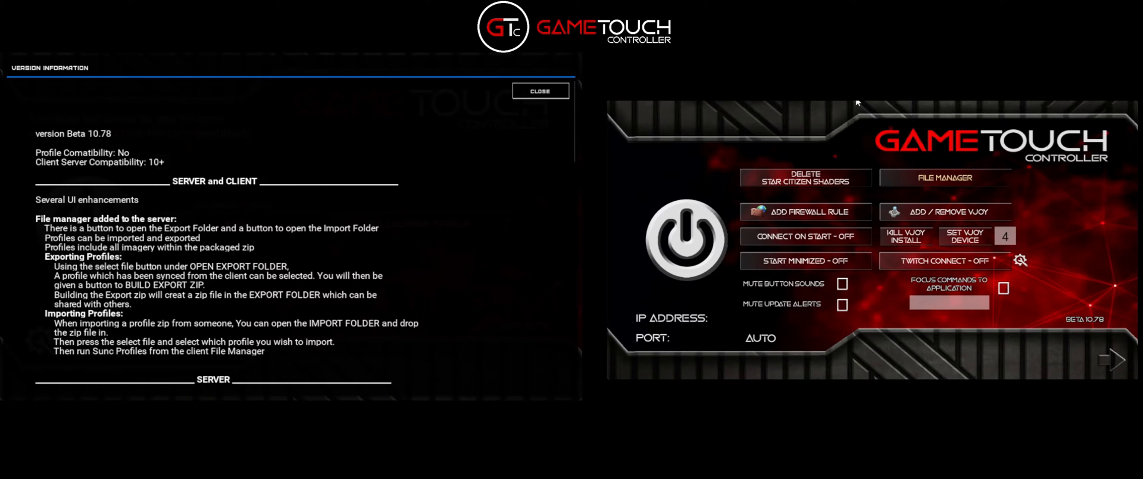
Step: Switch to the GameTouch Controller server, start it, and check its messages and clients page before returning to the main page
{"action": "left_click", "coordinate": [696, 262]}
{"action": "left_click", "coordinate": [1112, 359]}
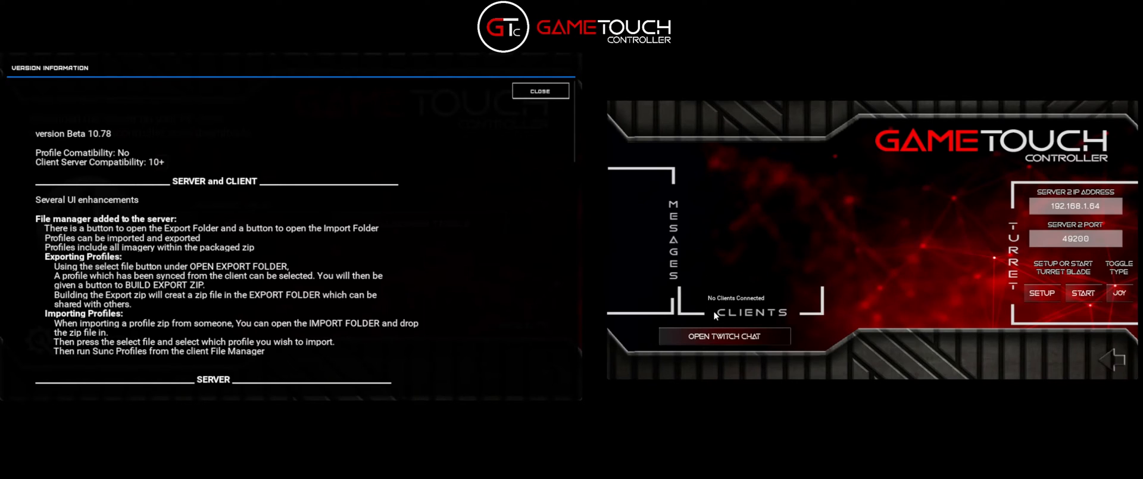
{"action": "left_click", "coordinate": [1112, 361]}
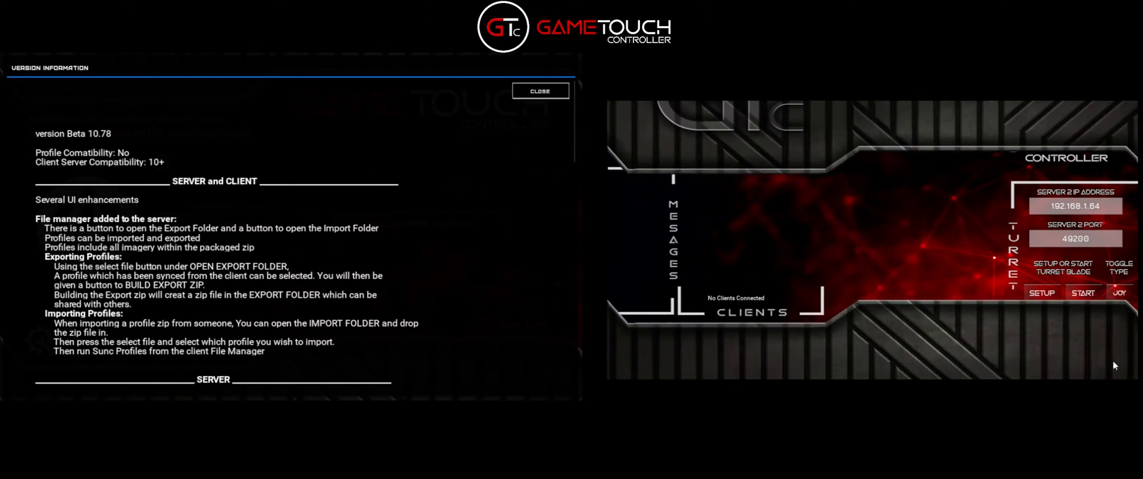
{"action": "left_click", "coordinate": [1112, 360]}
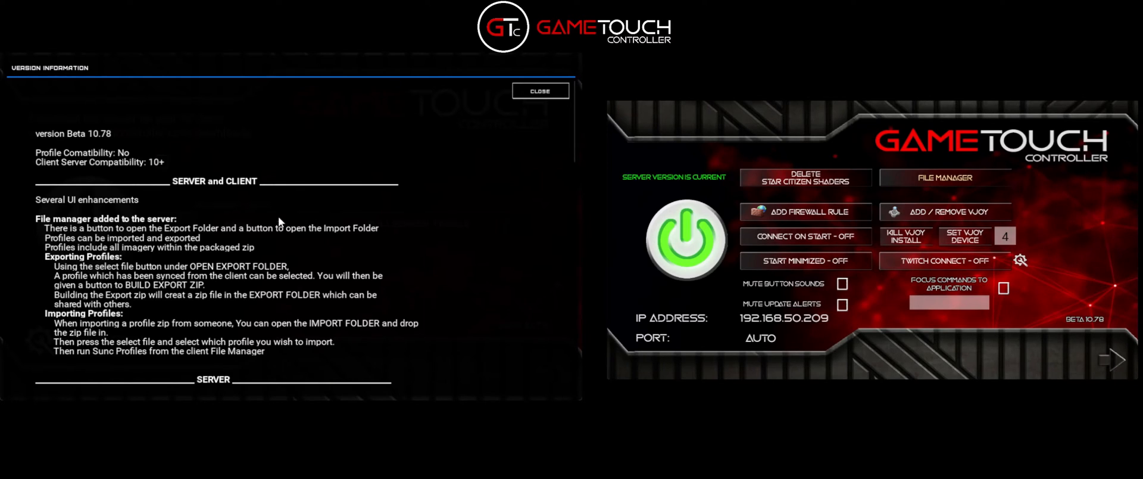
Step: Read through the client's version information for Beta 10.78 and close it
{"action": "scroll", "coordinate": [226, 207], "scroll_direction": "down", "scroll_amount": 1}
{"action": "scroll", "coordinate": [226, 207], "scroll_direction": "down", "scroll_amount": 10}
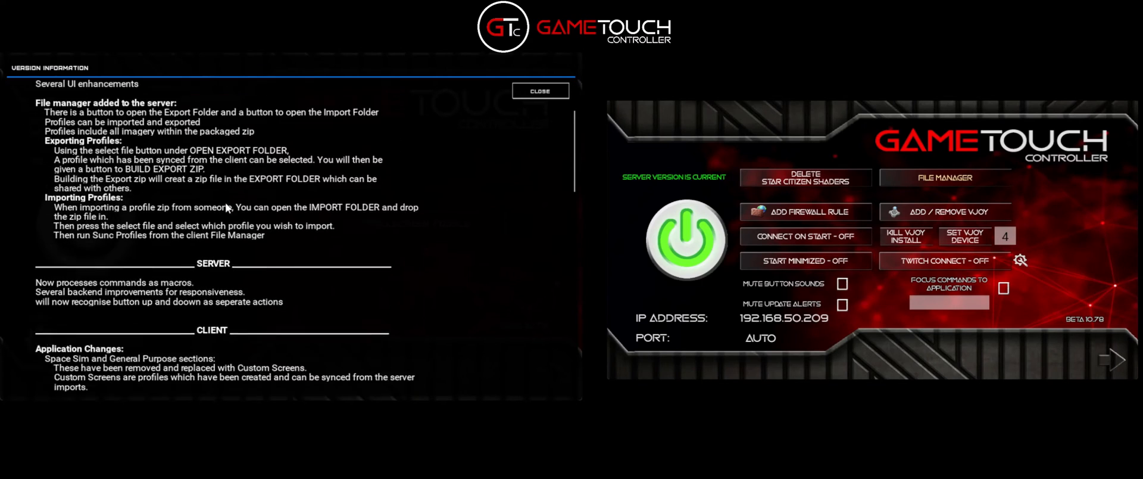
{"action": "scroll", "coordinate": [226, 207], "scroll_direction": "down", "scroll_amount": 15}
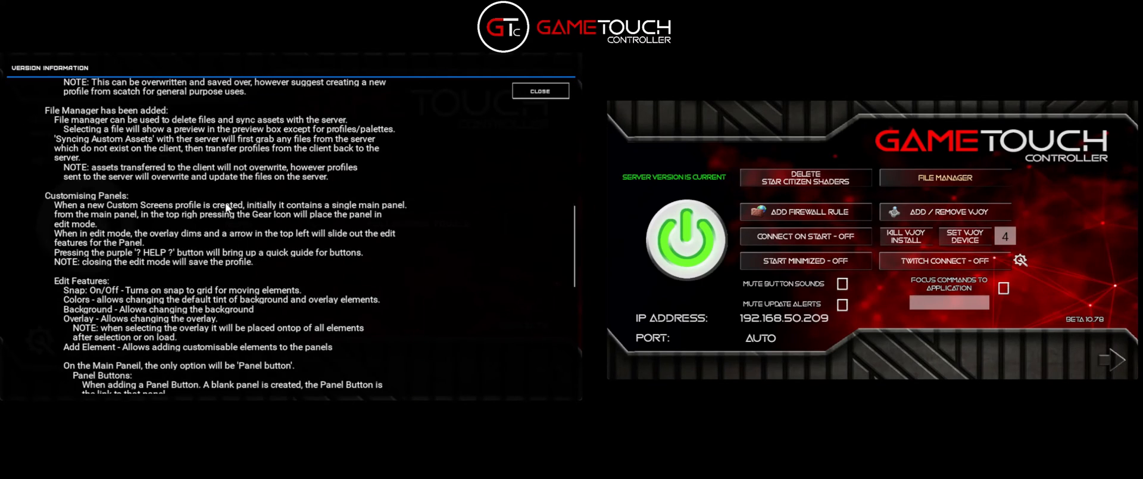
{"action": "scroll", "coordinate": [226, 207], "scroll_direction": "down", "scroll_amount": 9}
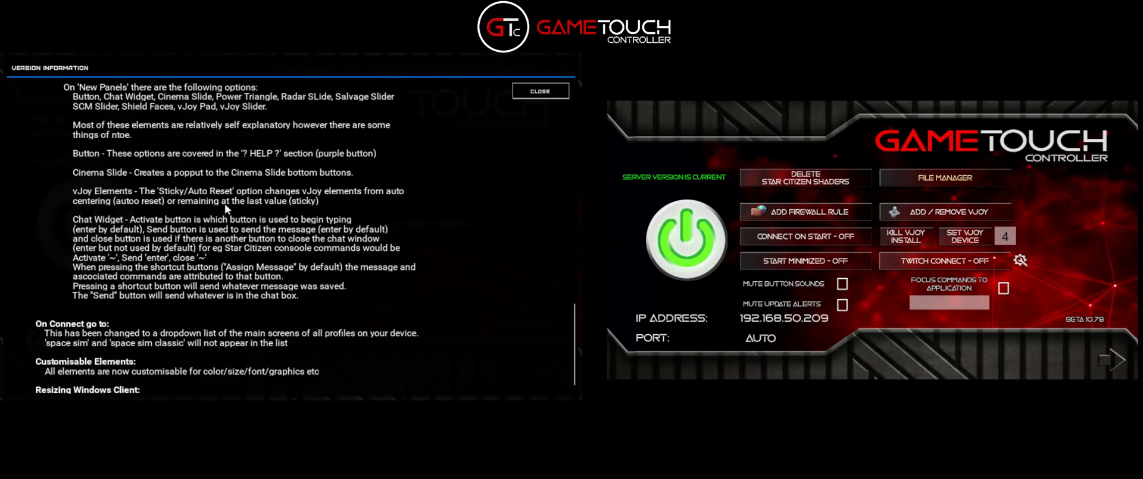
{"action": "scroll", "coordinate": [217, 211], "scroll_direction": "up", "scroll_amount": 3}
{"action": "scroll", "coordinate": [215, 208], "scroll_direction": "up", "scroll_amount": 20}
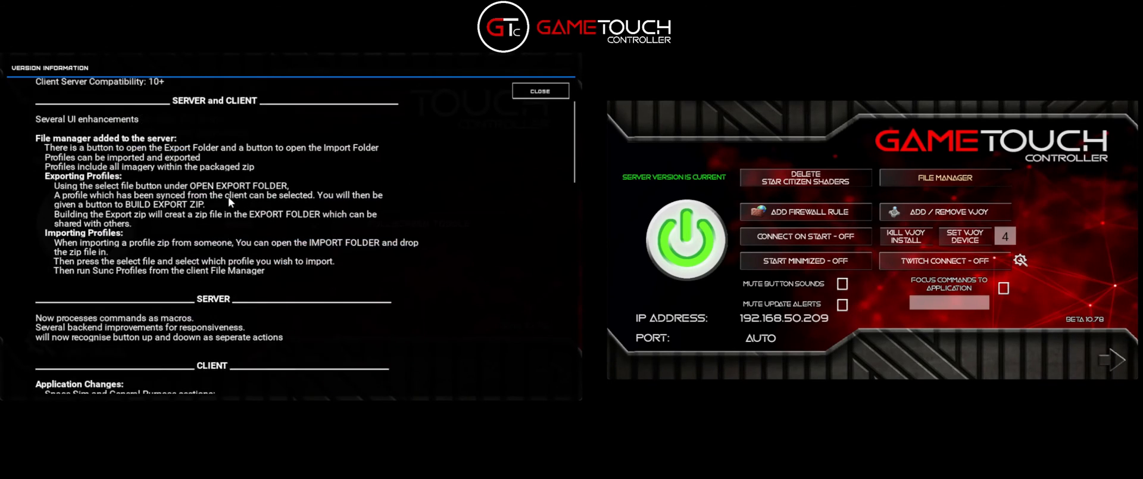
{"action": "left_click", "coordinate": [540, 91]}
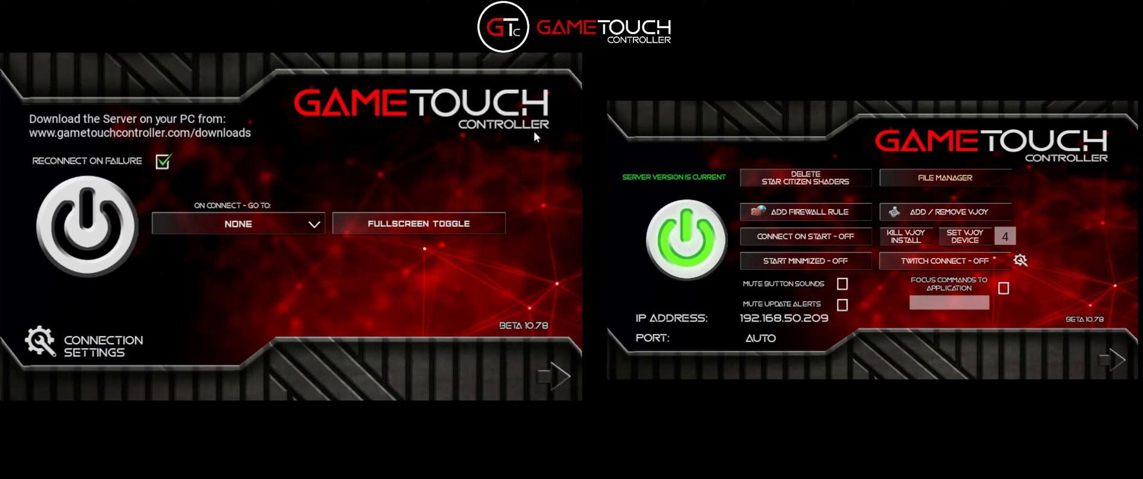
Step: Connect the client to the running server and check the server's connected clients before returning to its main page
{"action": "left_click", "coordinate": [87, 246]}
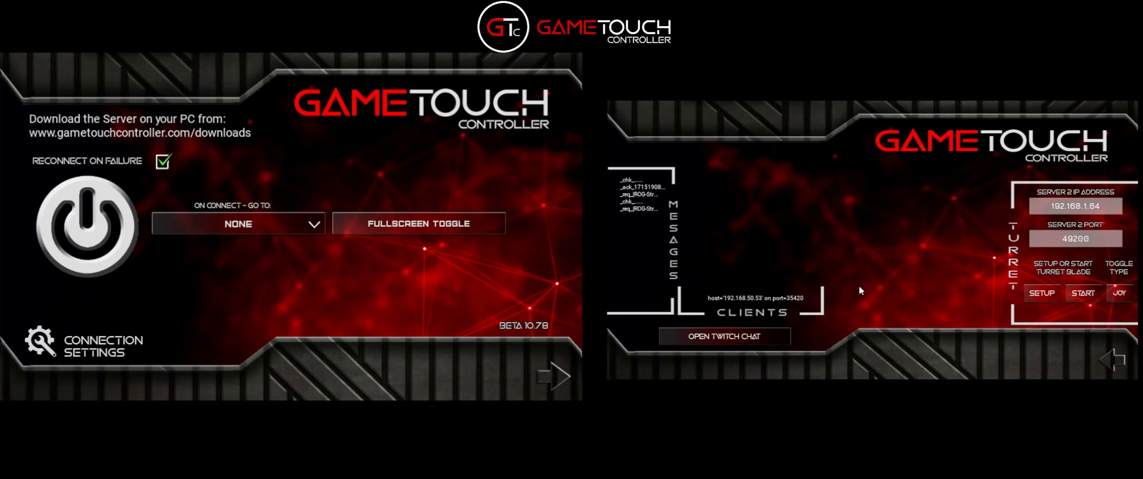
{"action": "left_click", "coordinate": [1114, 364]}
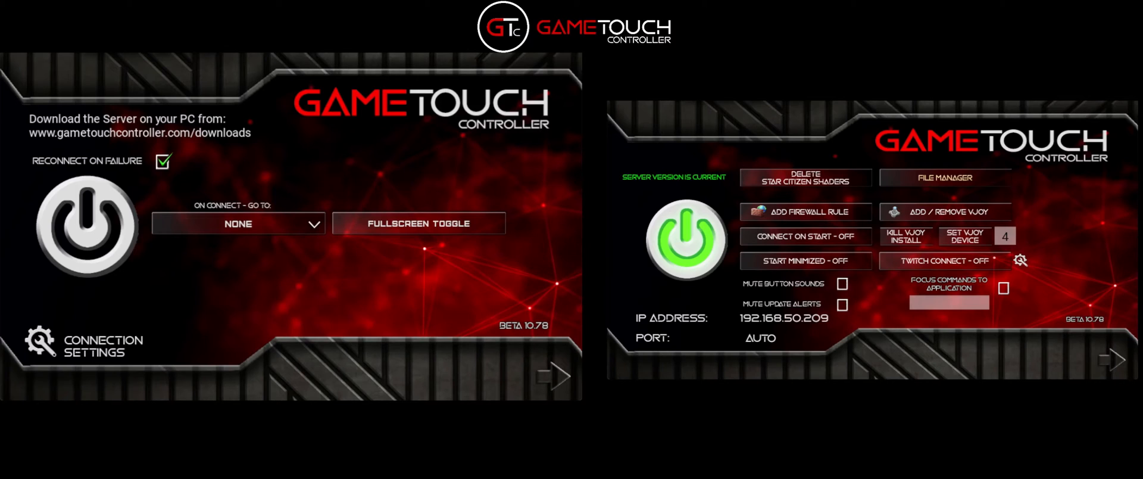
{"action": "left_click", "coordinate": [87, 227]}
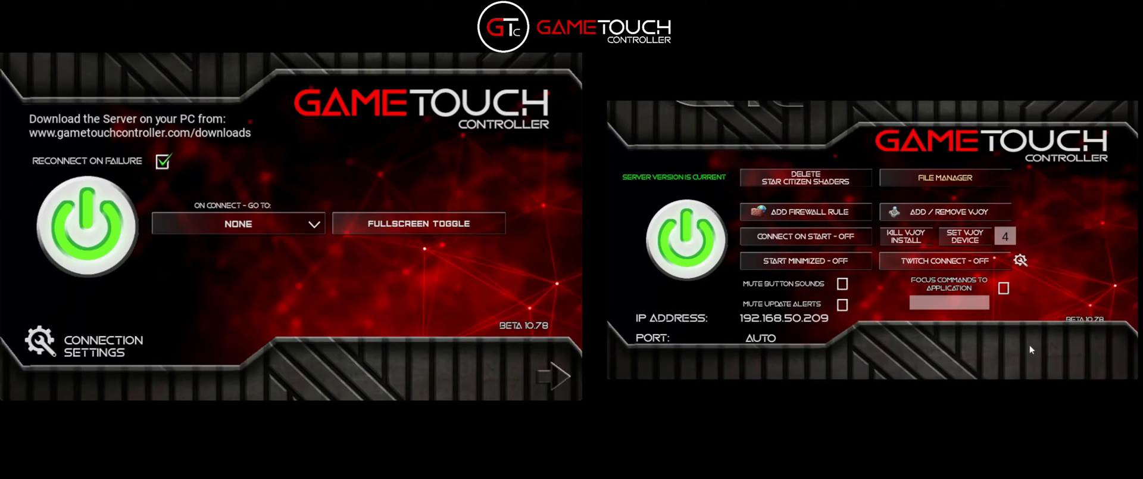
{"action": "left_click", "coordinate": [1109, 360]}
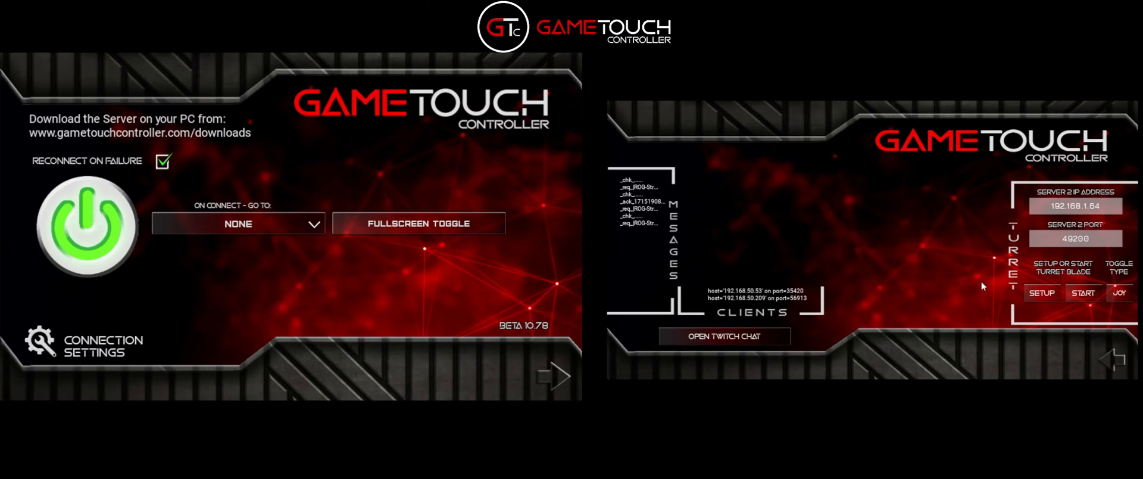
{"action": "left_click", "coordinate": [1111, 363]}
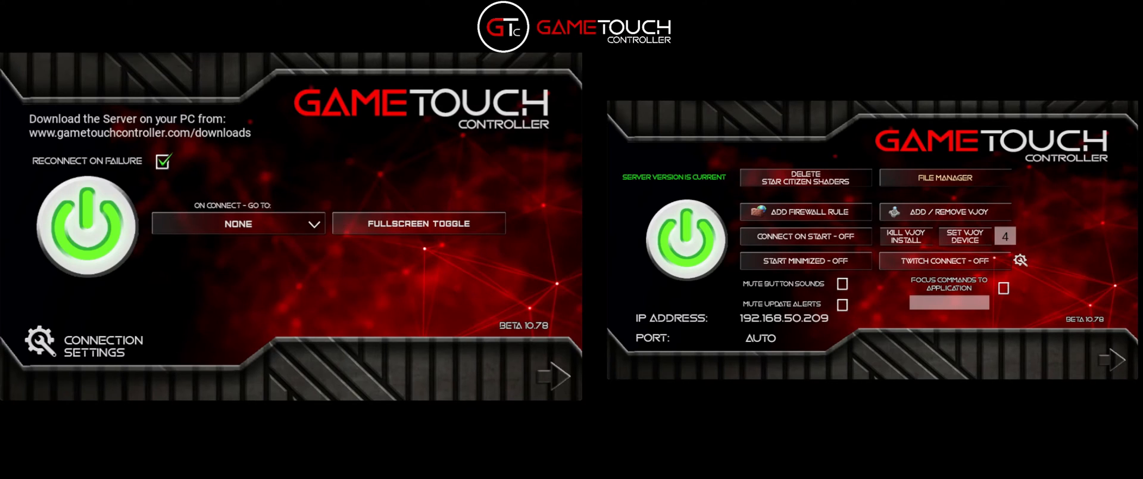
Step: View the client's On Connect destination options and its File Manager, ending on the client's second page
{"action": "left_click", "coordinate": [294, 227]}
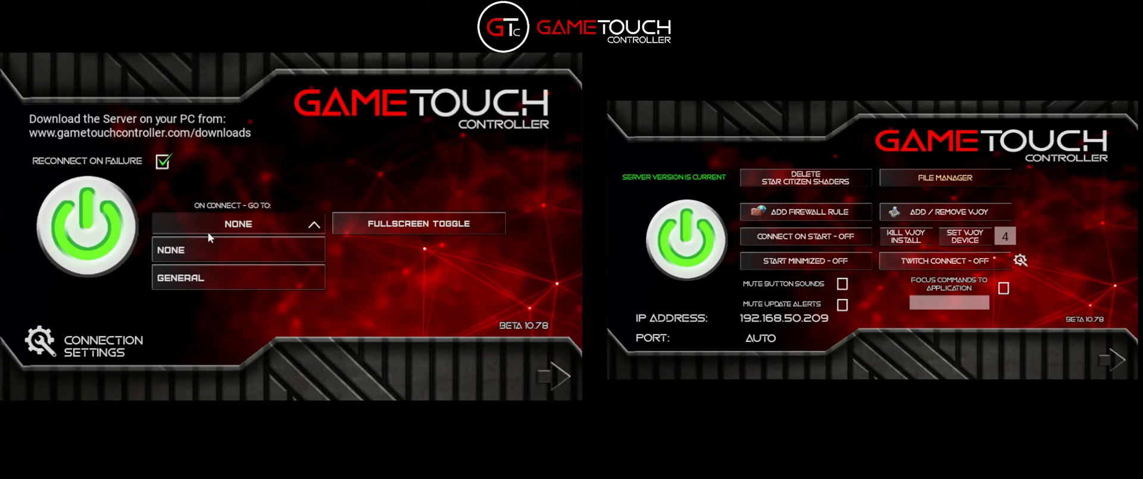
{"action": "left_click", "coordinate": [305, 224]}
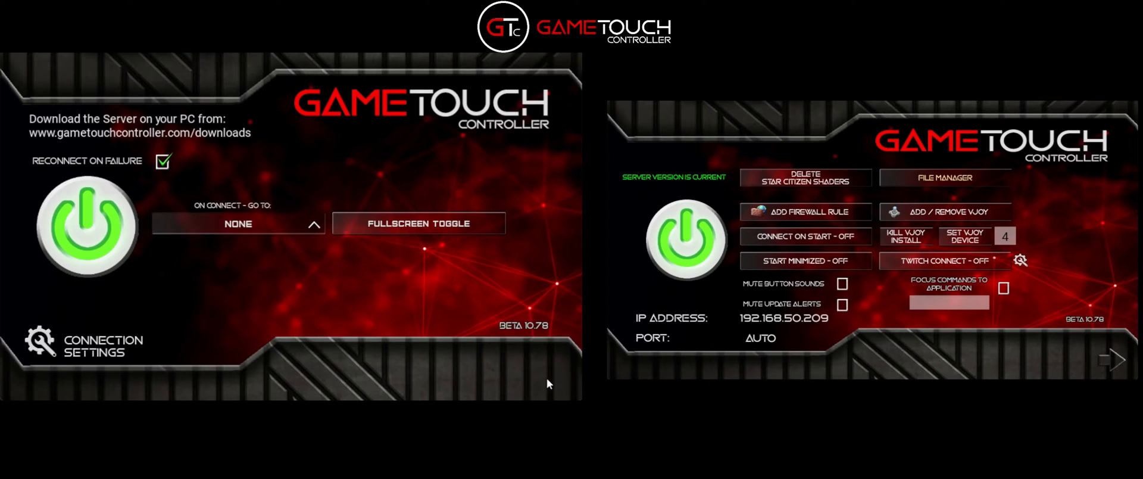
{"action": "left_click", "coordinate": [547, 380]}
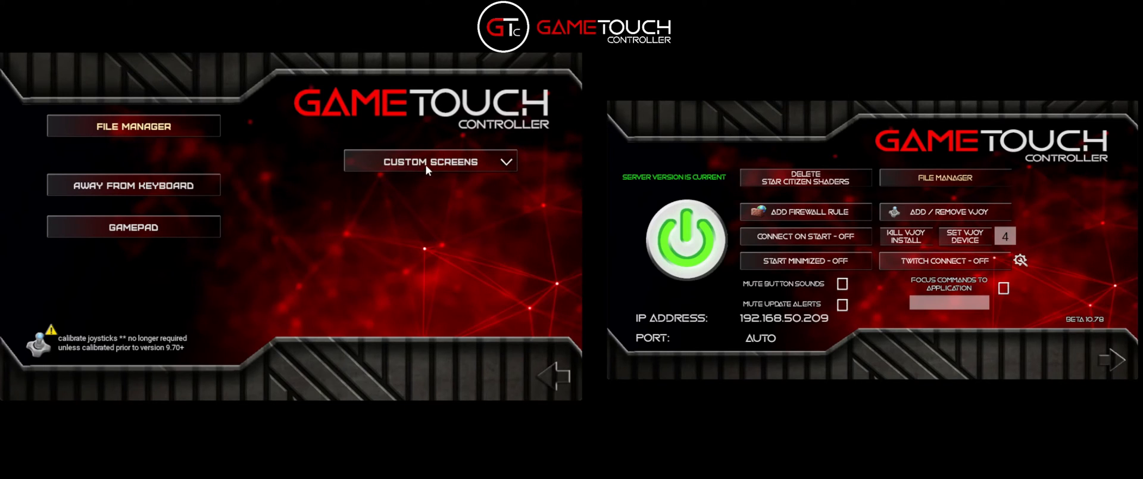
{"action": "left_click", "coordinate": [167, 128]}
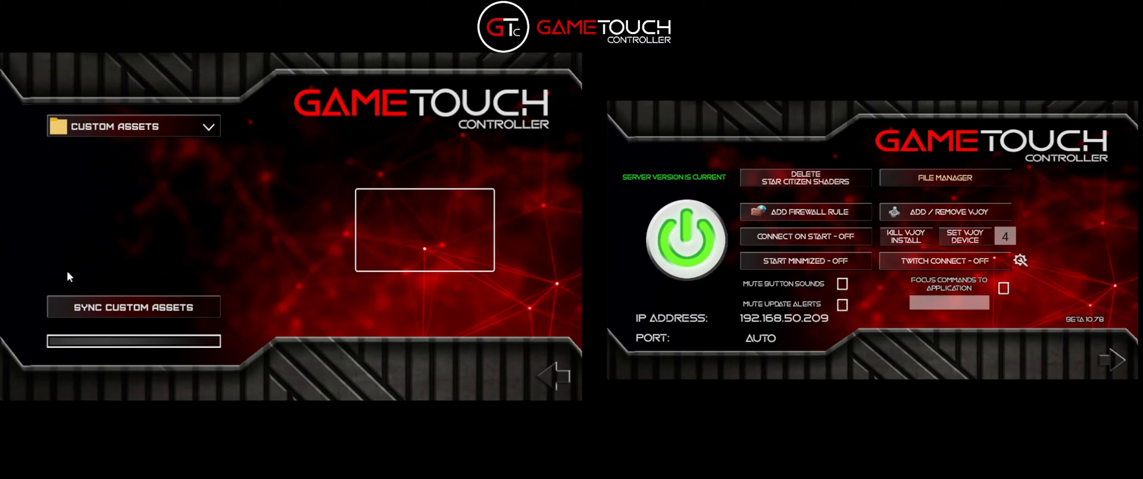
{"action": "left_click", "coordinate": [558, 372]}
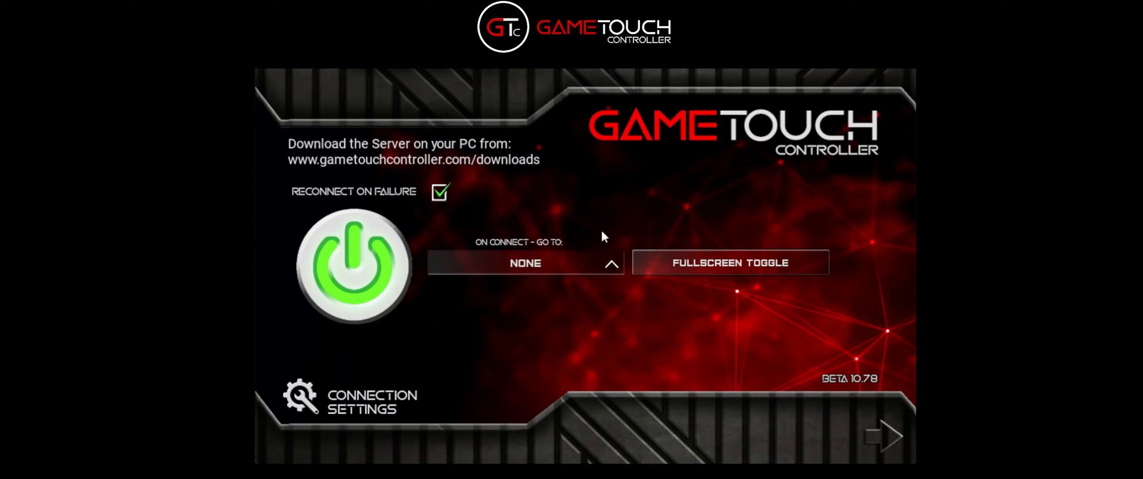
Step: Resize the client window in width and height, ending at about 1191 pixels wide
{"action": "left_click_drag", "start_coordinate": [911, 250], "coordinate": [984, 238]}
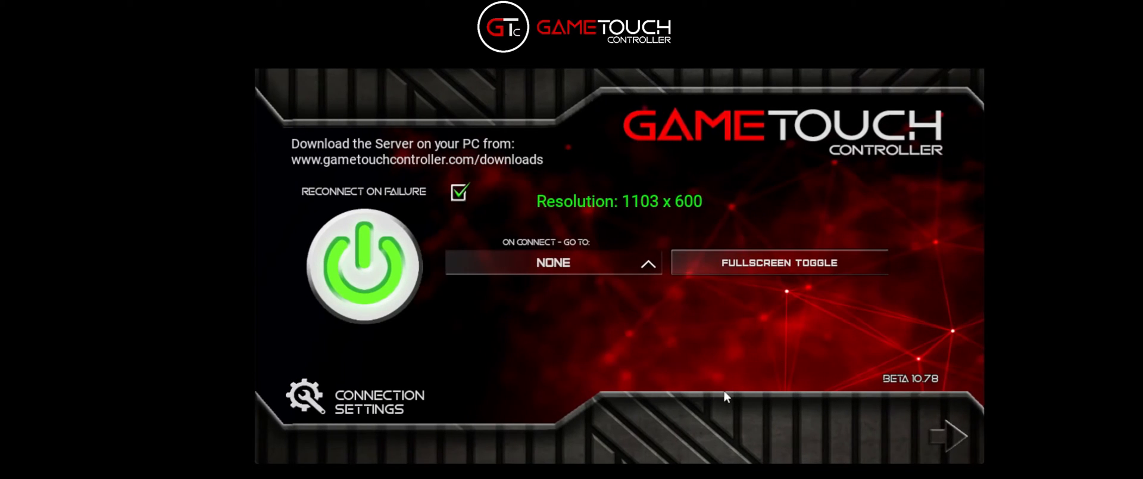
{"action": "left_click_drag", "start_coordinate": [676, 462], "coordinate": [680, 389]}
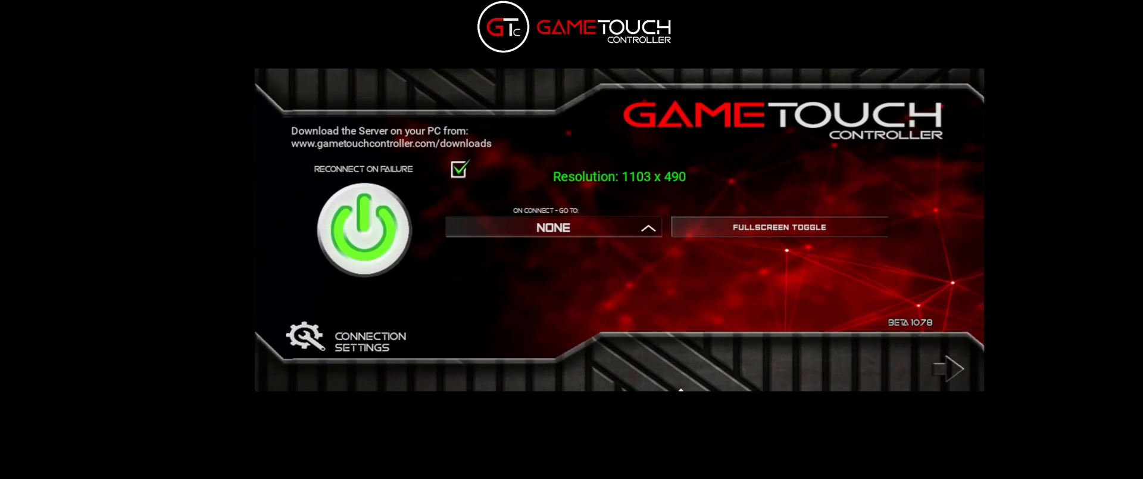
{"action": "mouse_move", "coordinate": [983, 334]}
{"action": "left_mouse_down"}
{"action": "mouse_move", "coordinate": [860, 328]}
{"action": "mouse_move", "coordinate": [983, 330]}
{"action": "left_mouse_up"}
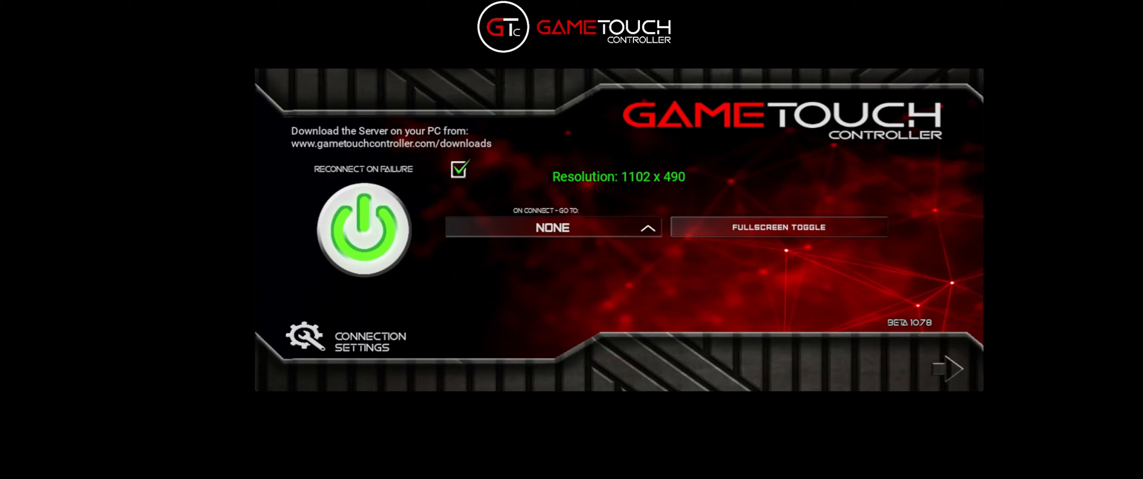
{"action": "left_click_drag", "start_coordinate": [925, 392], "coordinate": [926, 442]}
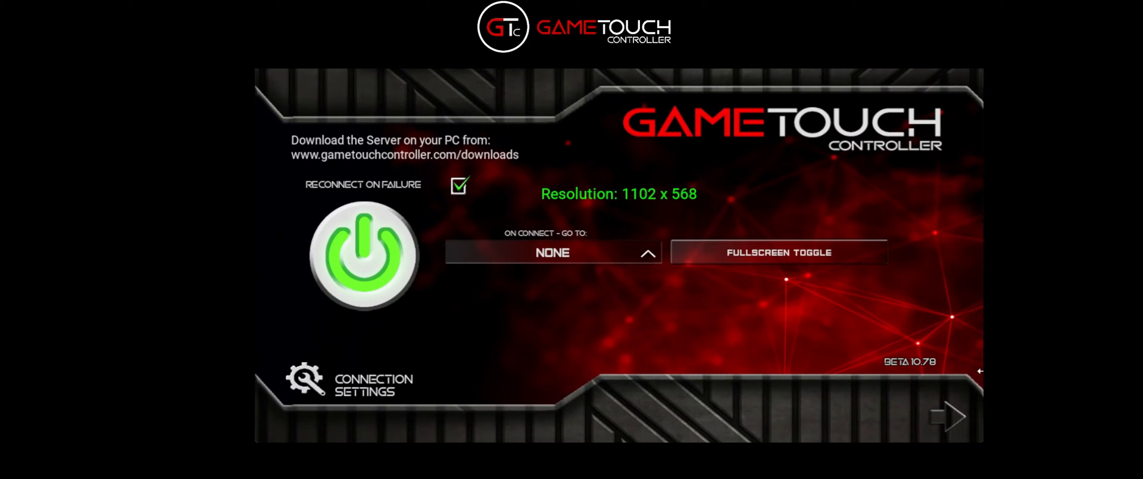
{"action": "left_click_drag", "start_coordinate": [984, 372], "coordinate": [1042, 371]}
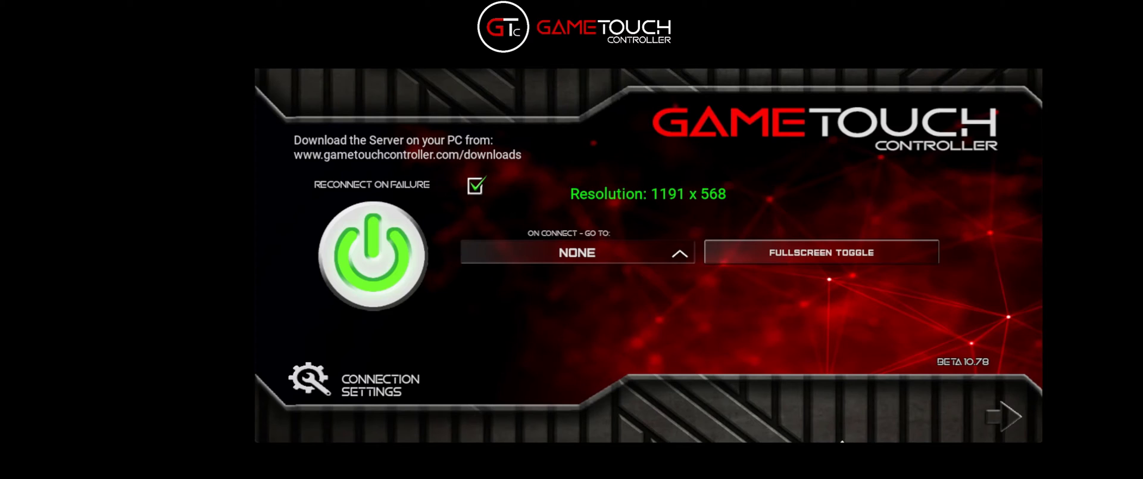
{"action": "mouse_move", "coordinate": [841, 441]}
{"action": "left_mouse_down"}
{"action": "mouse_move", "coordinate": [842, 464]}
{"action": "mouse_move", "coordinate": [842, 448]}
{"action": "left_mouse_up"}
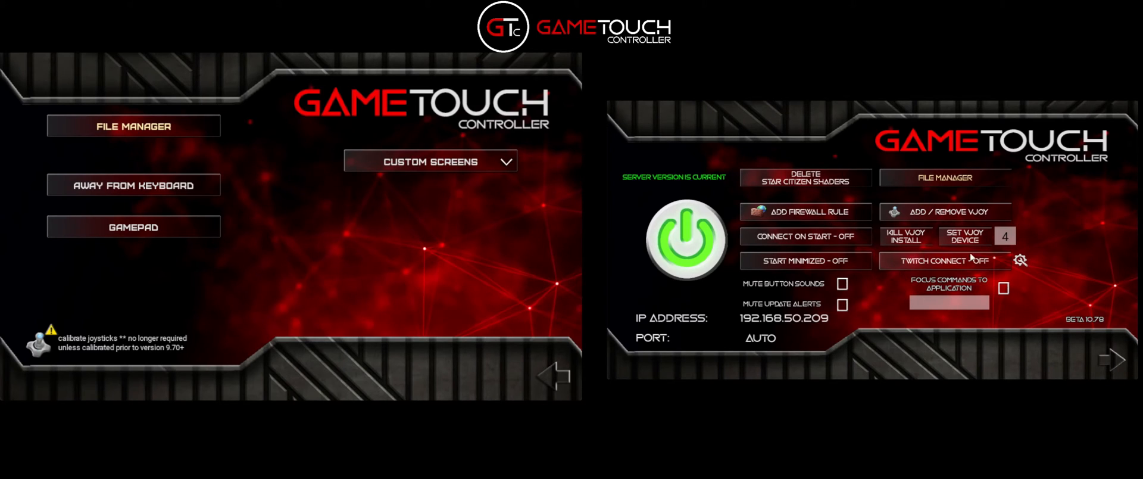
Step: Open the server's File Manager, and load the General custom screen profile in the client
{"action": "left_click", "coordinate": [965, 183]}
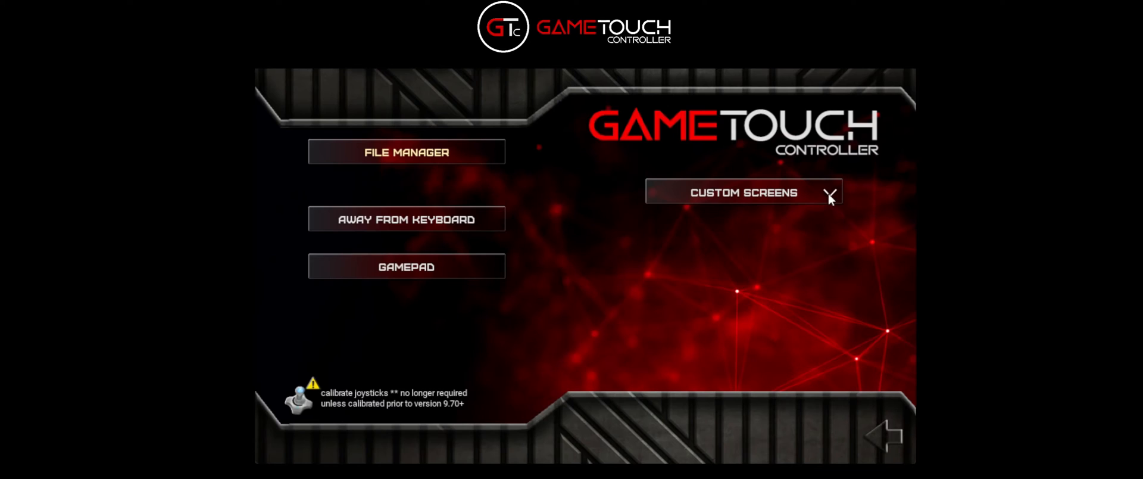
{"action": "left_click", "coordinate": [829, 194]}
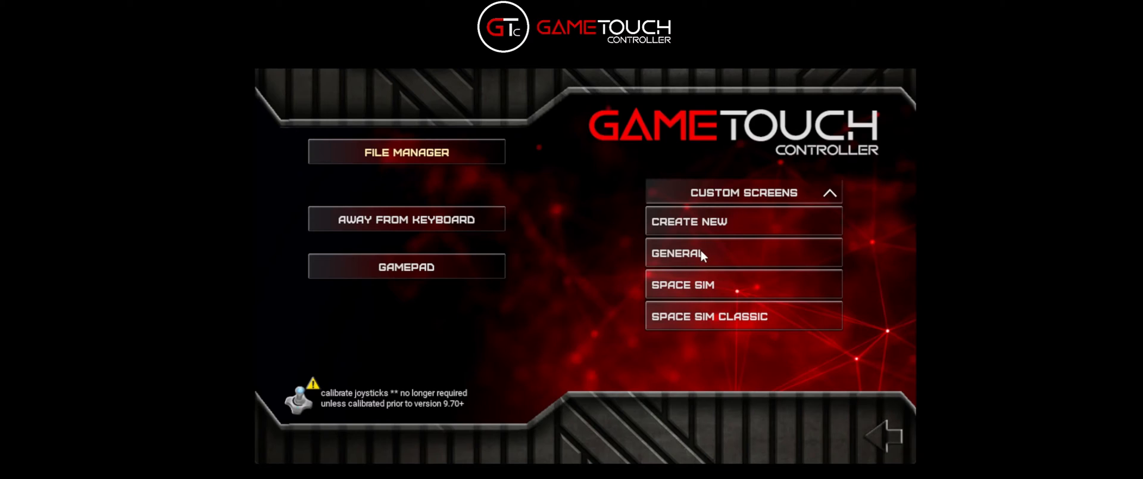
{"action": "left_click", "coordinate": [673, 256]}
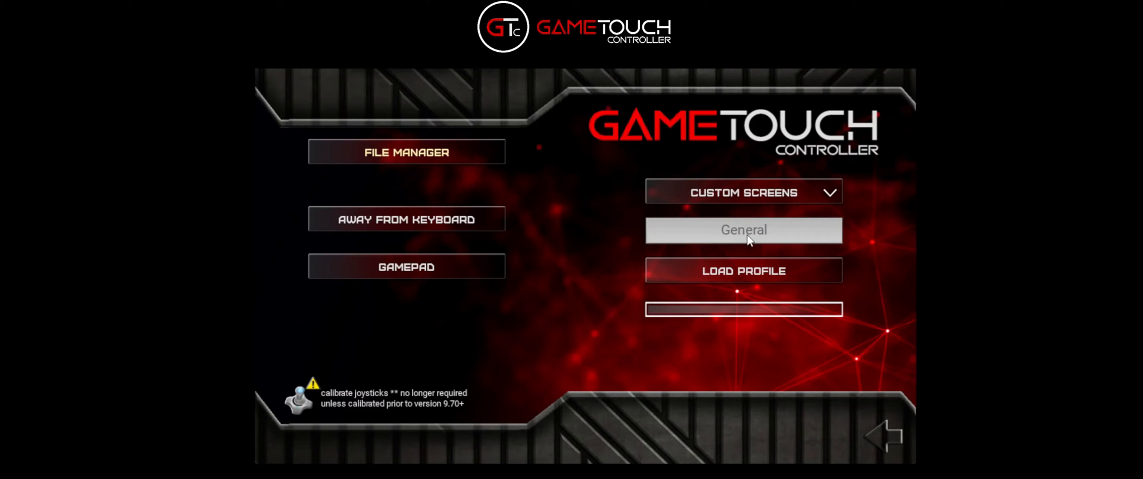
{"action": "left_click", "coordinate": [796, 203]}
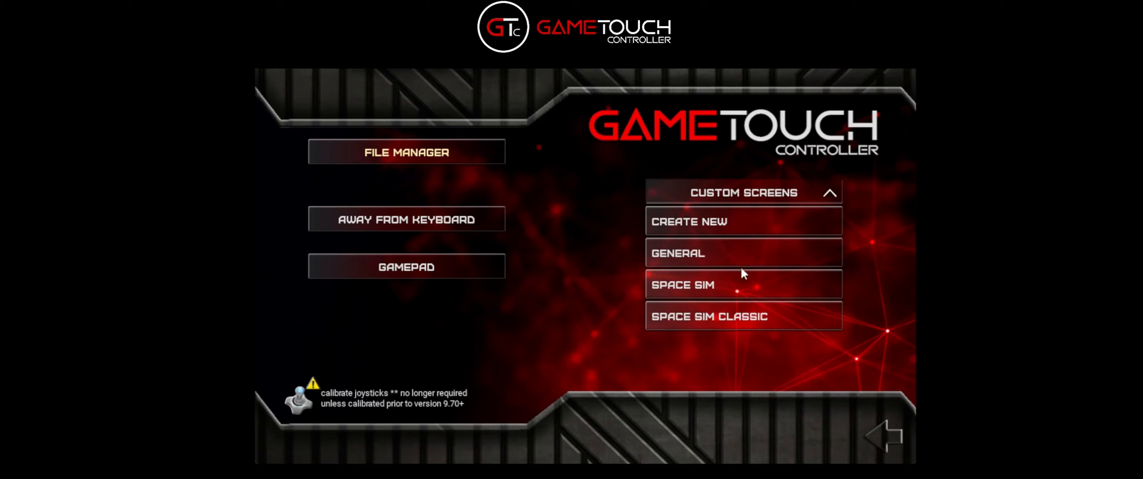
{"action": "left_click", "coordinate": [828, 195]}
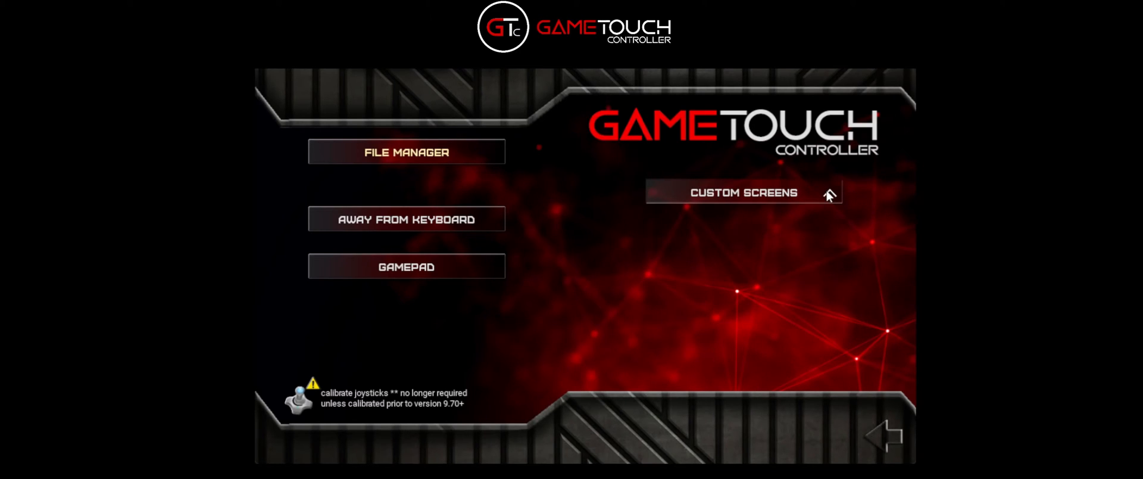
{"action": "left_click", "coordinate": [829, 195]}
{"action": "left_click", "coordinate": [741, 242]}
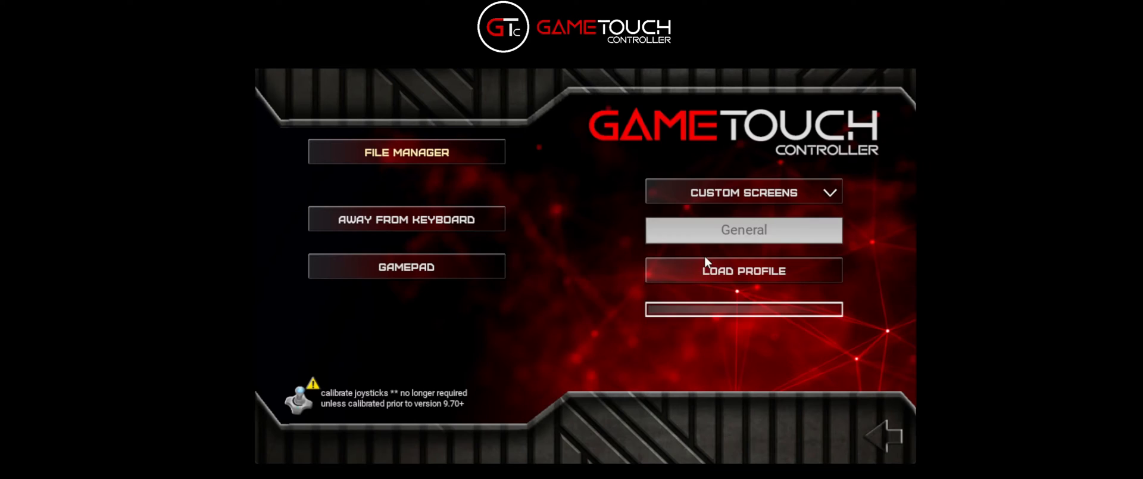
{"action": "left_click", "coordinate": [766, 273]}
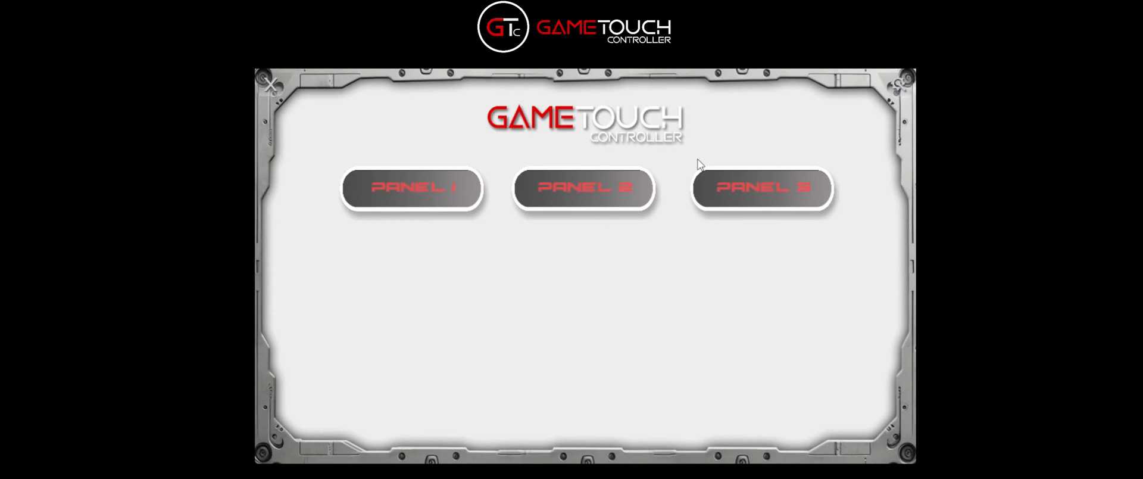
Step: View Panel 1 of the General profile, and try Panel 2's ON/OFF switches and round joystick before returning to the panel menu
{"action": "left_click", "coordinate": [420, 196]}
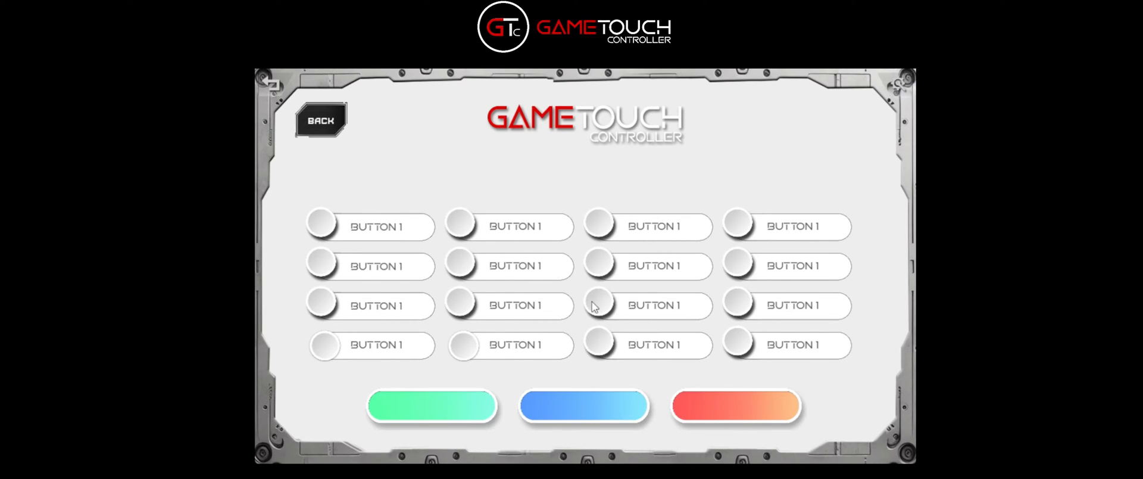
{"action": "left_click", "coordinate": [333, 121]}
{"action": "left_click", "coordinate": [648, 197]}
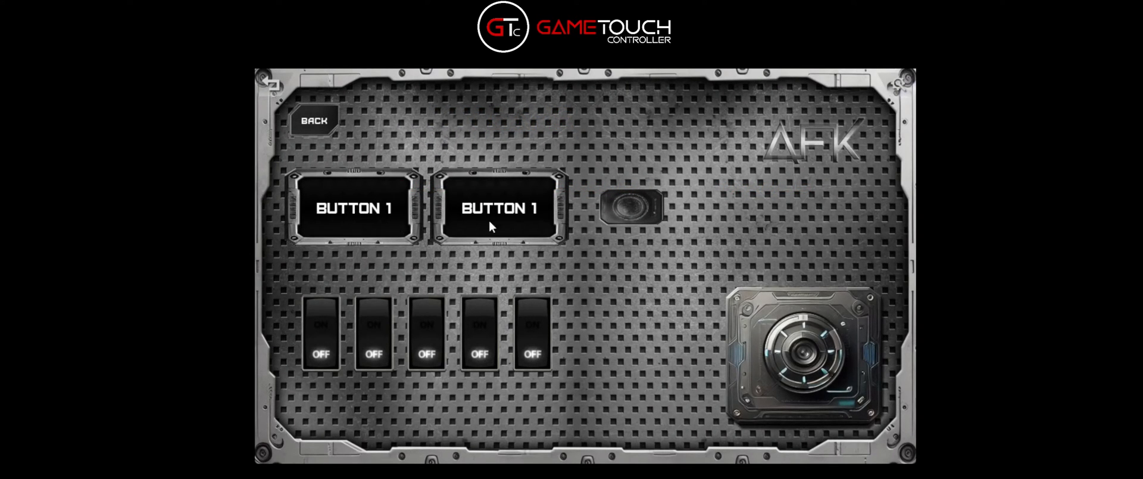
{"action": "left_click", "coordinate": [332, 320]}
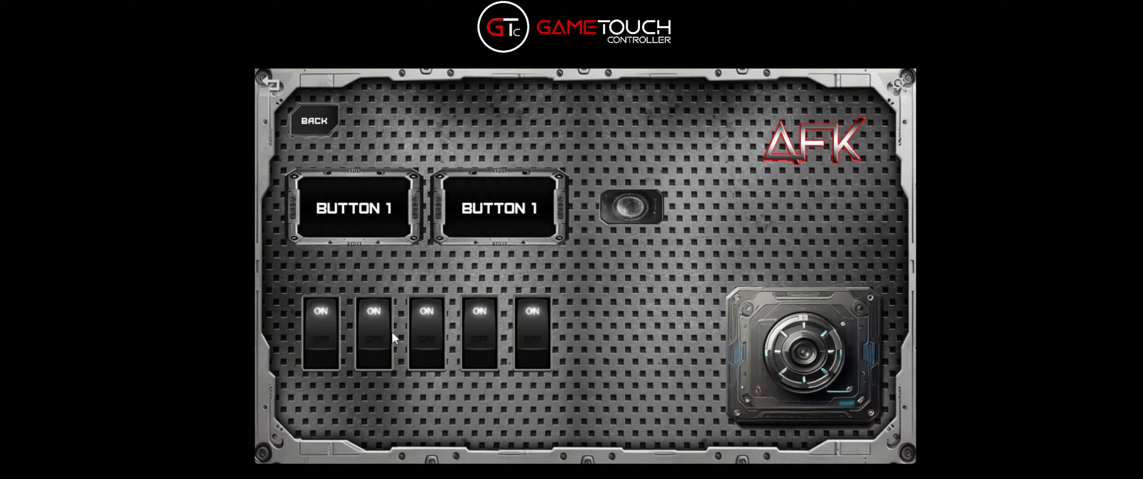
{"action": "left_click", "coordinate": [322, 339]}
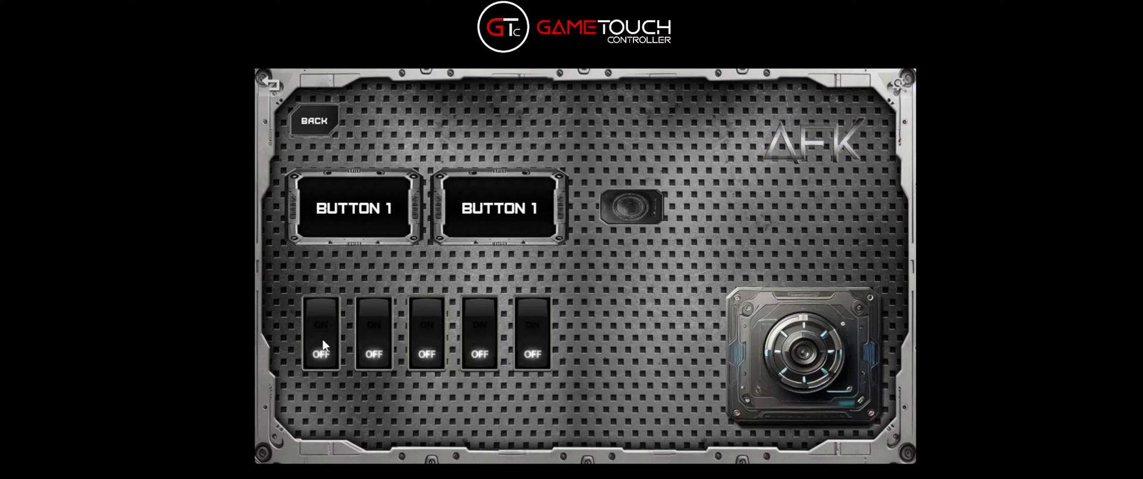
{"action": "left_click_drag", "start_coordinate": [806, 344], "coordinate": [804, 411]}
{"action": "left_click_drag", "start_coordinate": [801, 349], "coordinate": [801, 399]}
{"action": "left_click", "coordinate": [313, 121]}
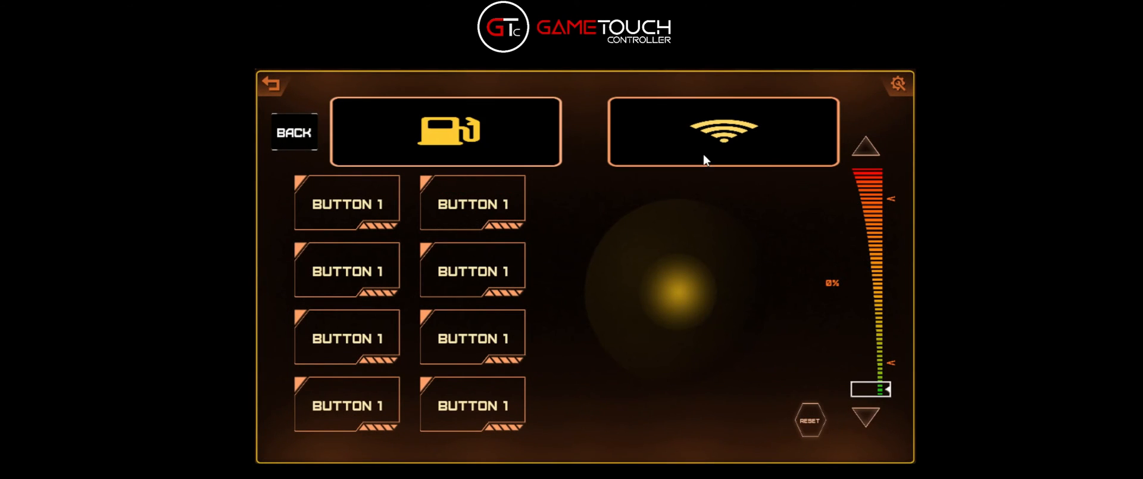
Step: Try the vertical slider on Panel 3 and exit the General profile
{"action": "left_click_drag", "start_coordinate": [877, 388], "coordinate": [864, 209]}
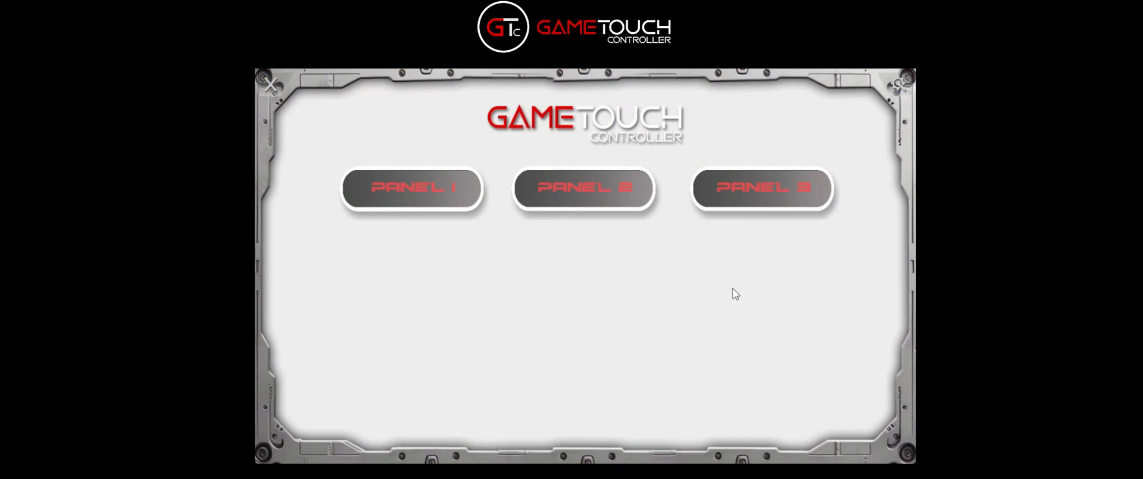
{"action": "left_click", "coordinate": [270, 85]}
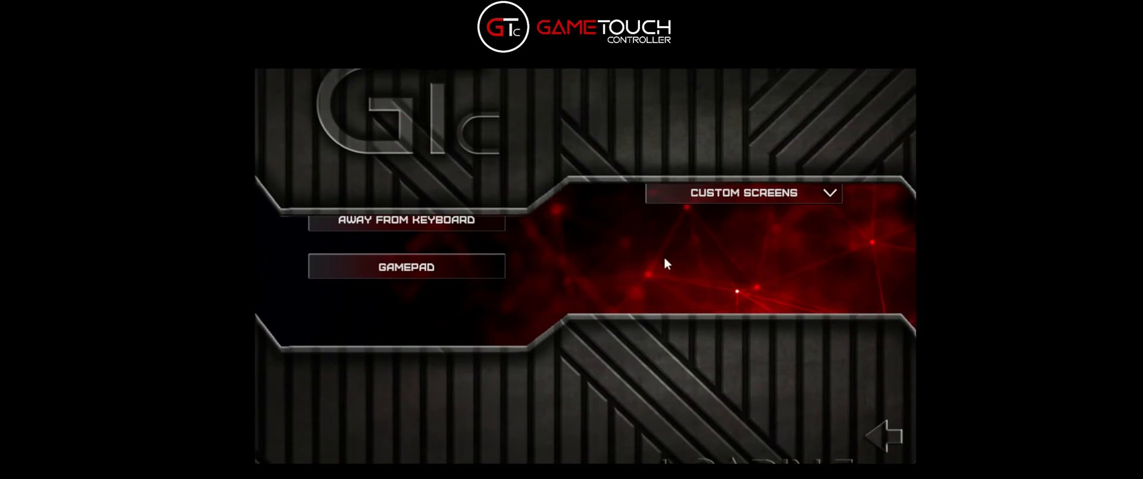
Step: Load the Space Sim custom screen template and save it as a profile named Star Citizen
{"action": "left_click", "coordinate": [818, 197]}
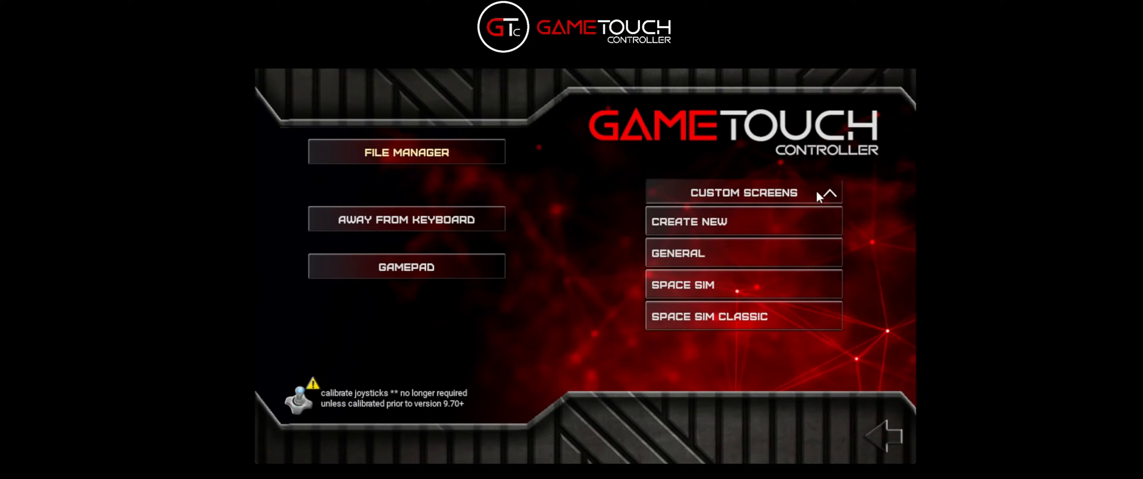
{"action": "left_click", "coordinate": [698, 286]}
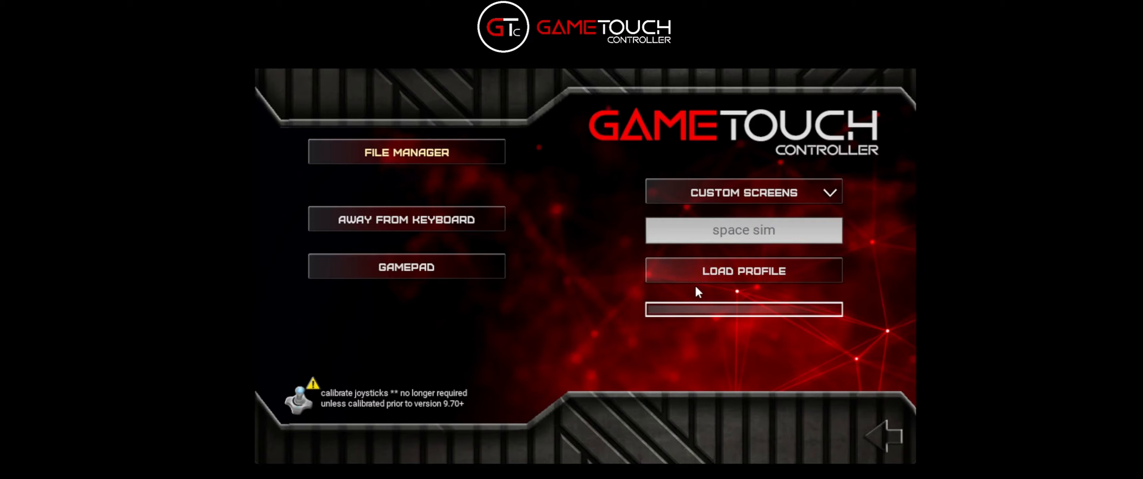
{"action": "left_click", "coordinate": [738, 276]}
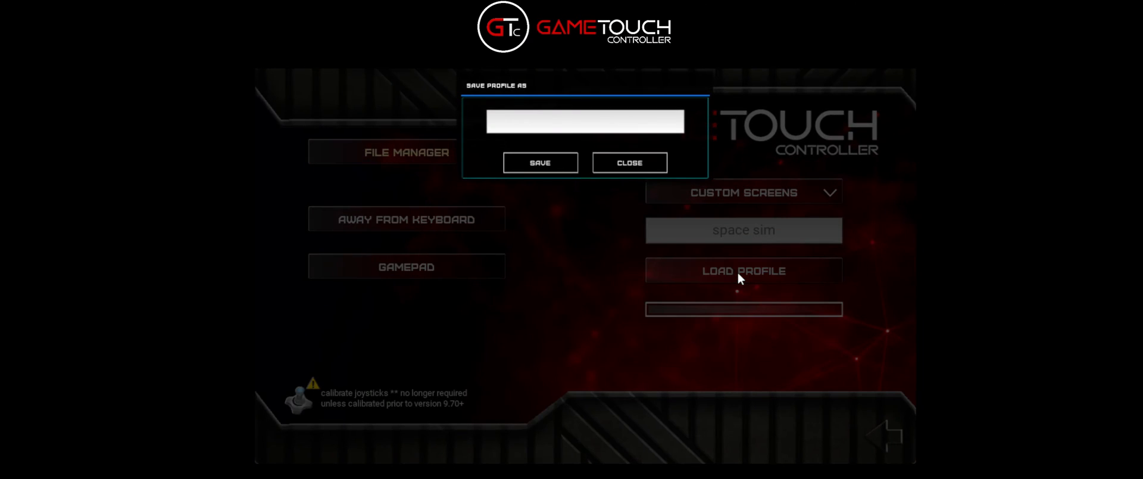
{"action": "left_click", "coordinate": [579, 124]}
{"action": "type", "text": "S"}
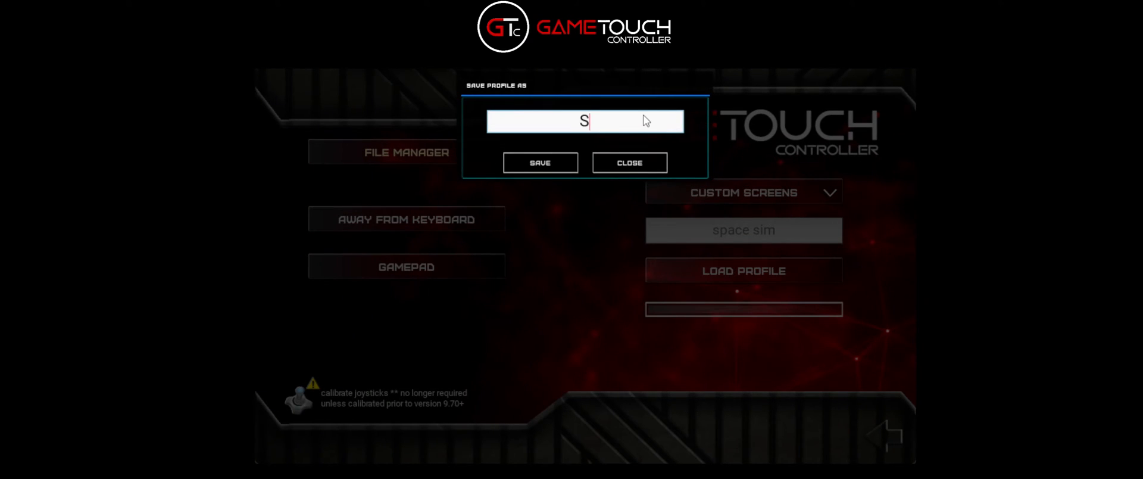
{"action": "type", "text": "tar Citizen"}
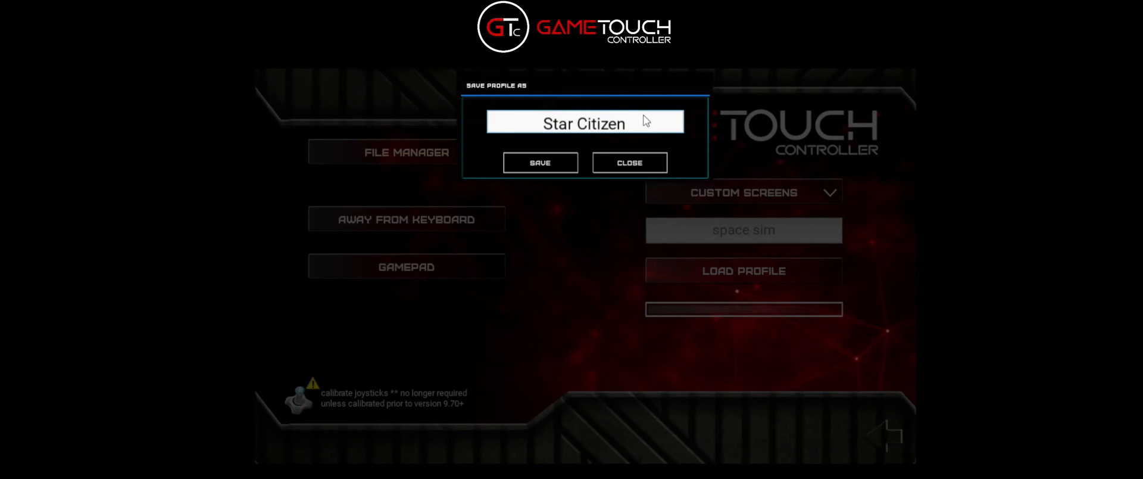
{"action": "left_click", "coordinate": [559, 156]}
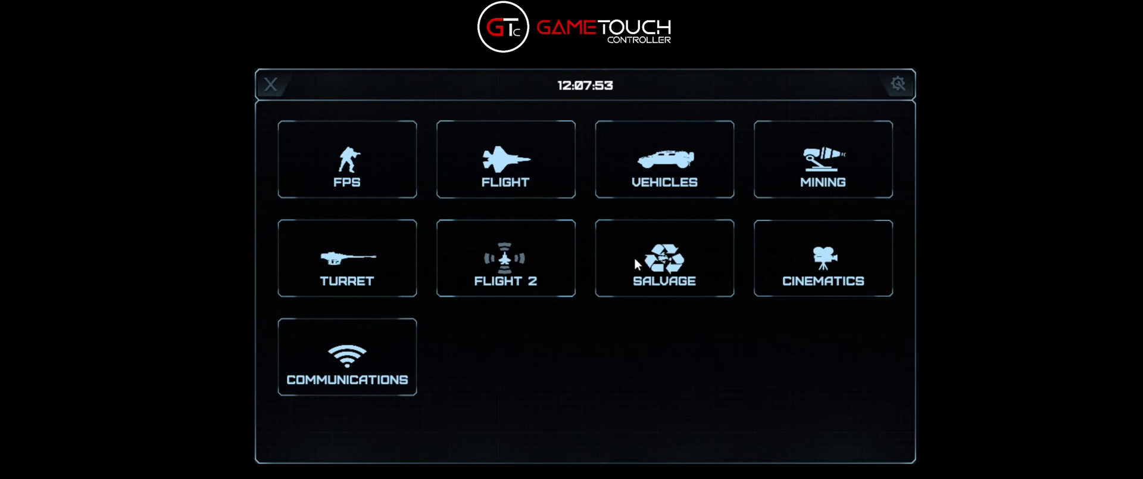
Step: View the FPS, Flight, Vehicles and Mining screens of the Star Citizen profile, returning to its main menu after each
{"action": "left_click", "coordinate": [375, 168]}
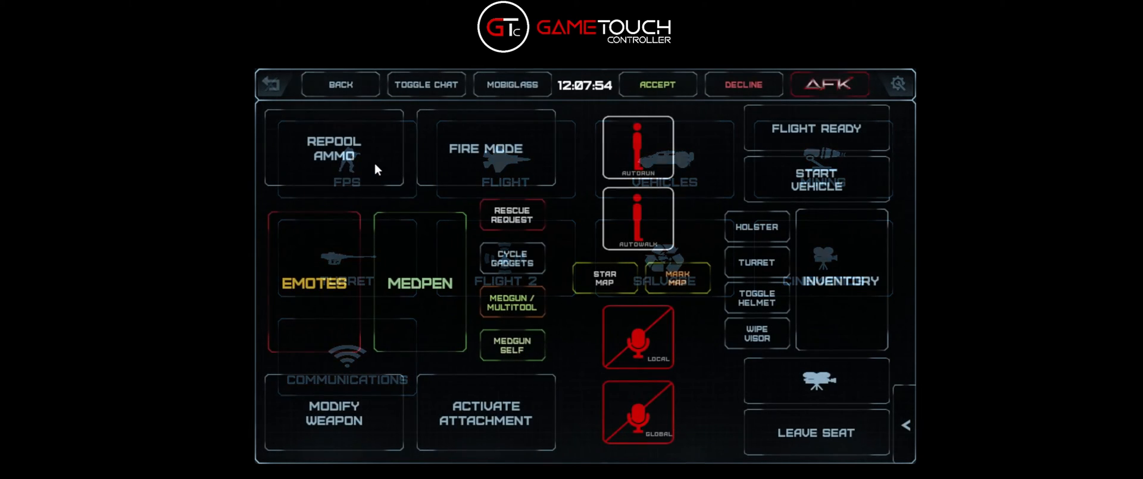
{"action": "left_click", "coordinate": [336, 85]}
{"action": "left_click", "coordinate": [514, 170]}
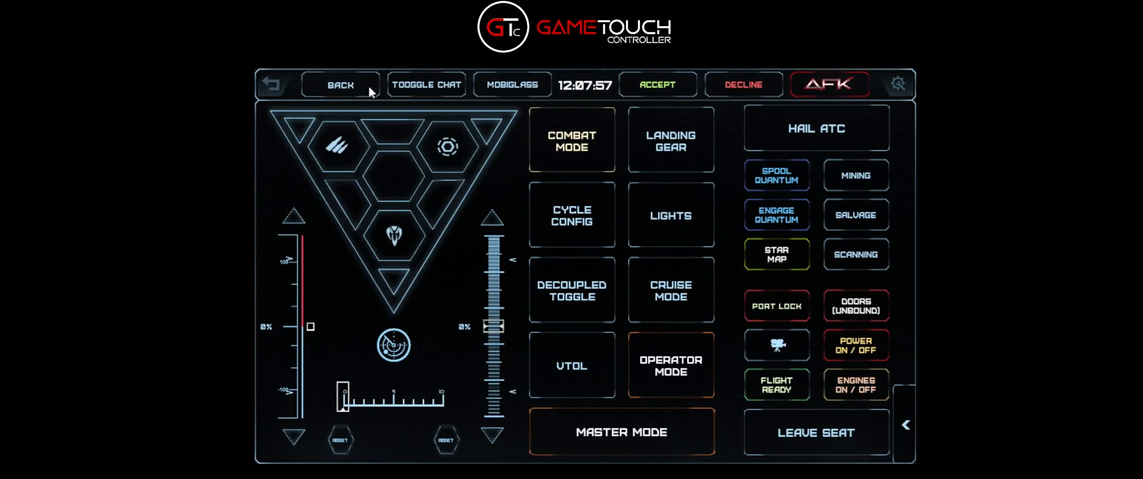
{"action": "left_click", "coordinate": [339, 84]}
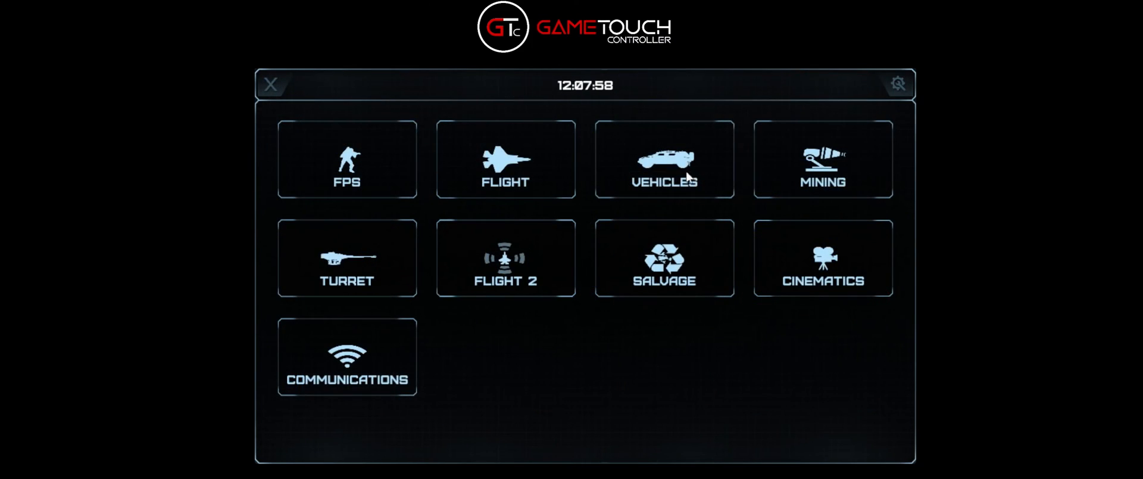
{"action": "left_click", "coordinate": [689, 177]}
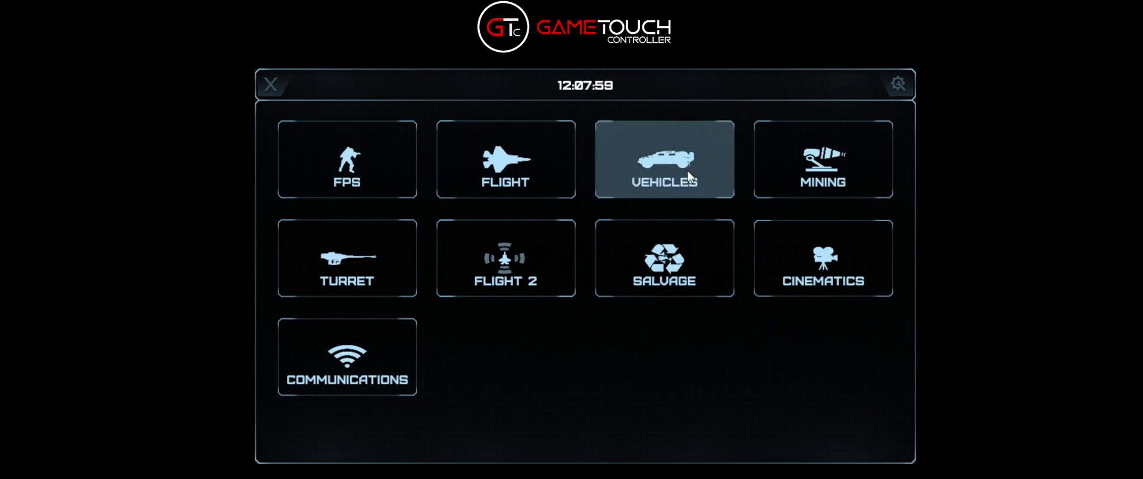
{"action": "left_click", "coordinate": [351, 84]}
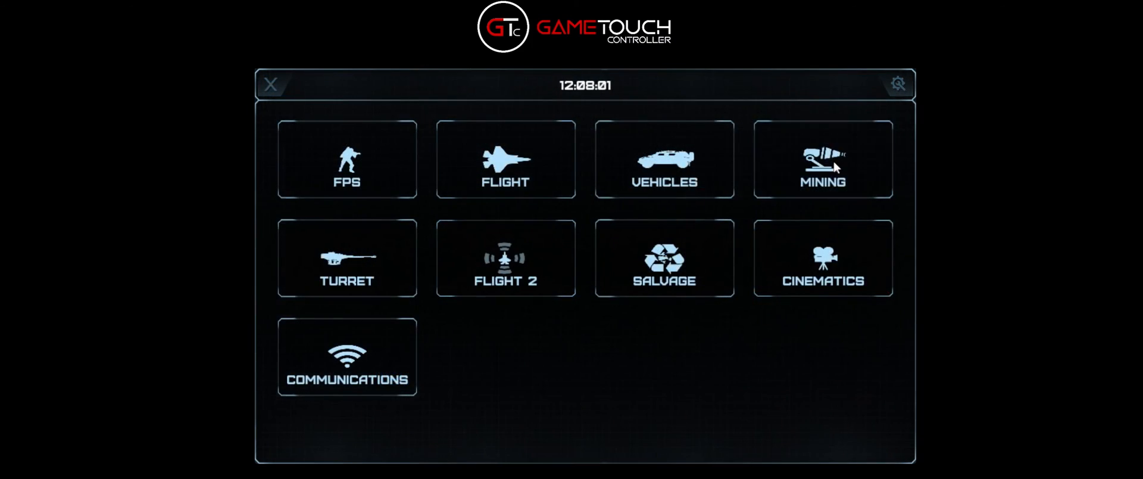
{"action": "left_click", "coordinate": [821, 163]}
{"action": "left_click", "coordinate": [356, 80]}
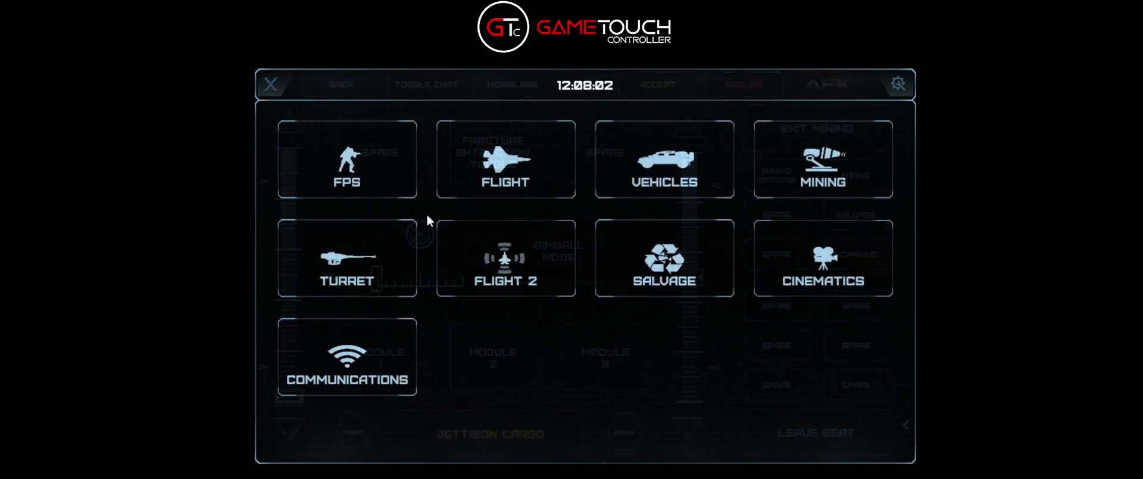
Step: View the Turret, Flight 2, Salvage, Cinematics and Communications screens, and exit the Star Citizen profile
{"action": "left_click", "coordinate": [388, 274]}
{"action": "left_click", "coordinate": [339, 85]}
{"action": "left_click", "coordinate": [529, 241]}
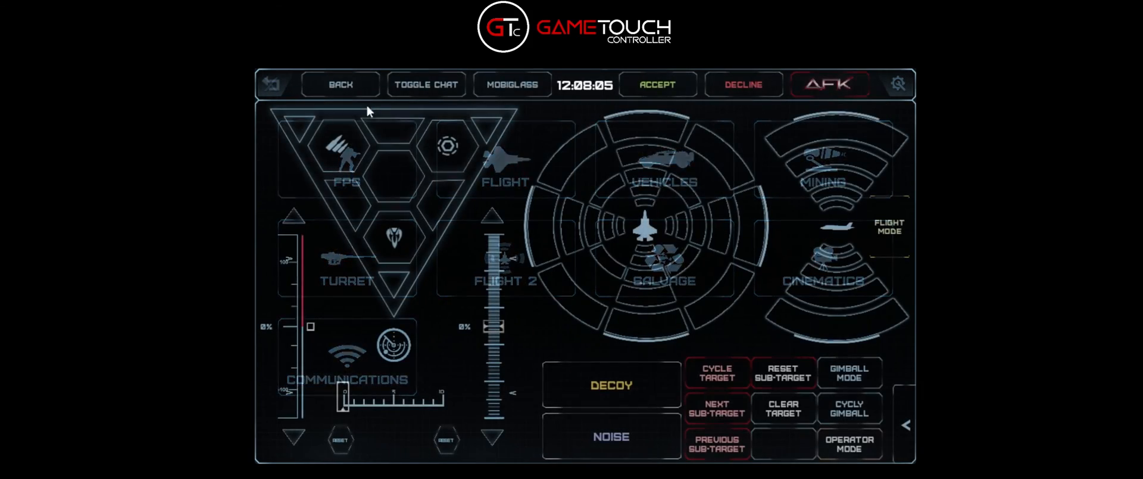
{"action": "left_click", "coordinate": [340, 85]}
{"action": "left_click", "coordinate": [598, 274]}
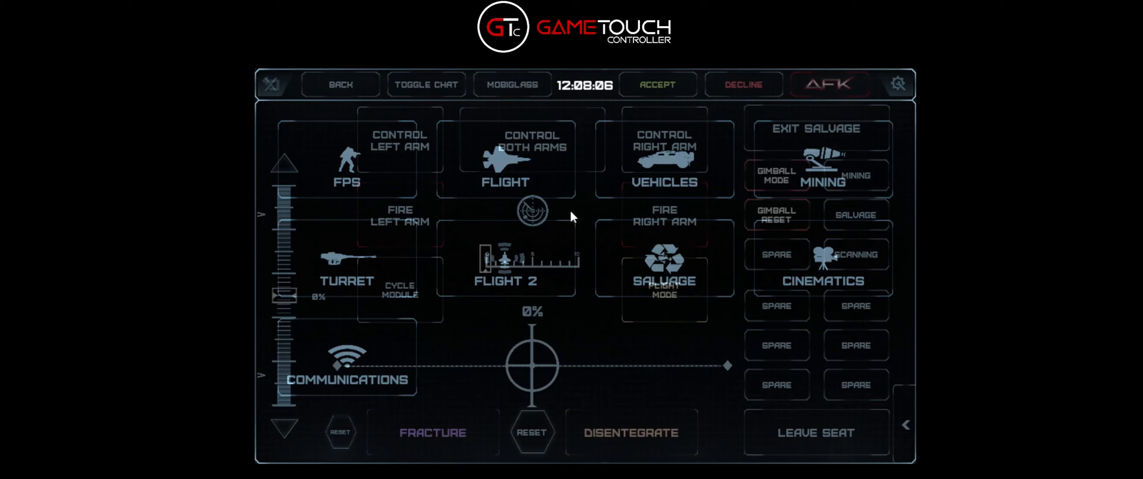
{"action": "left_click", "coordinate": [341, 84]}
{"action": "left_click", "coordinate": [816, 274]}
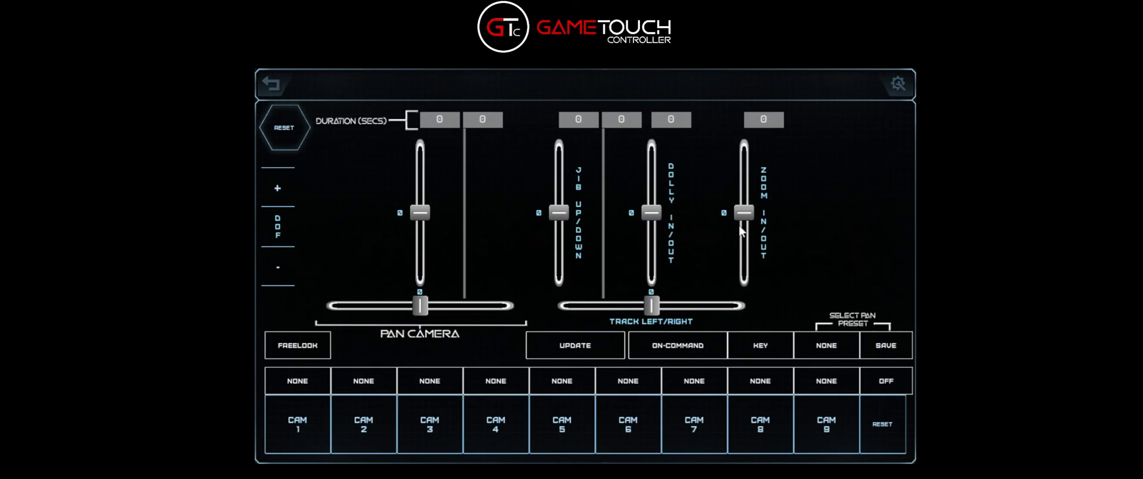
{"action": "left_click", "coordinate": [287, 87]}
{"action": "left_click", "coordinate": [415, 381]}
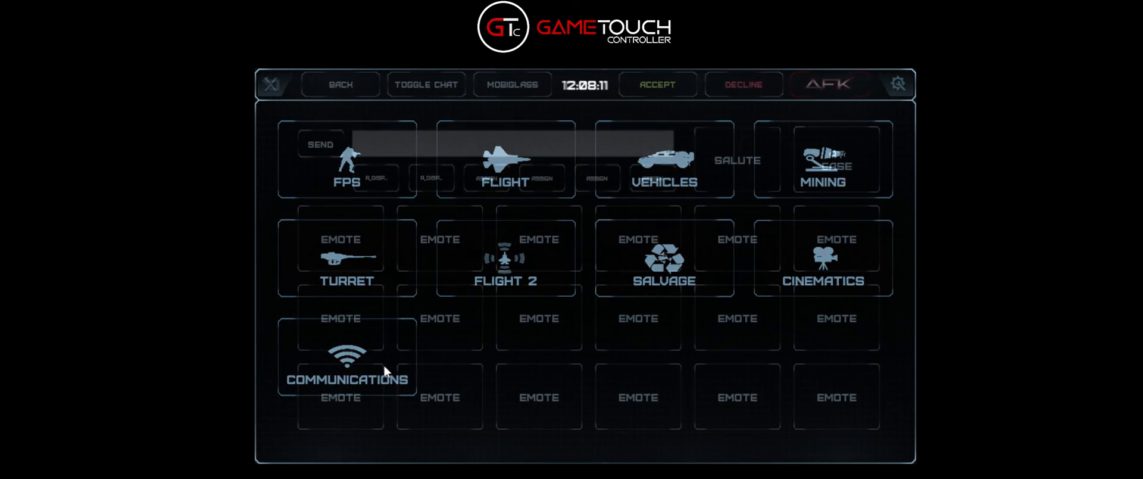
{"action": "left_click", "coordinate": [341, 84]}
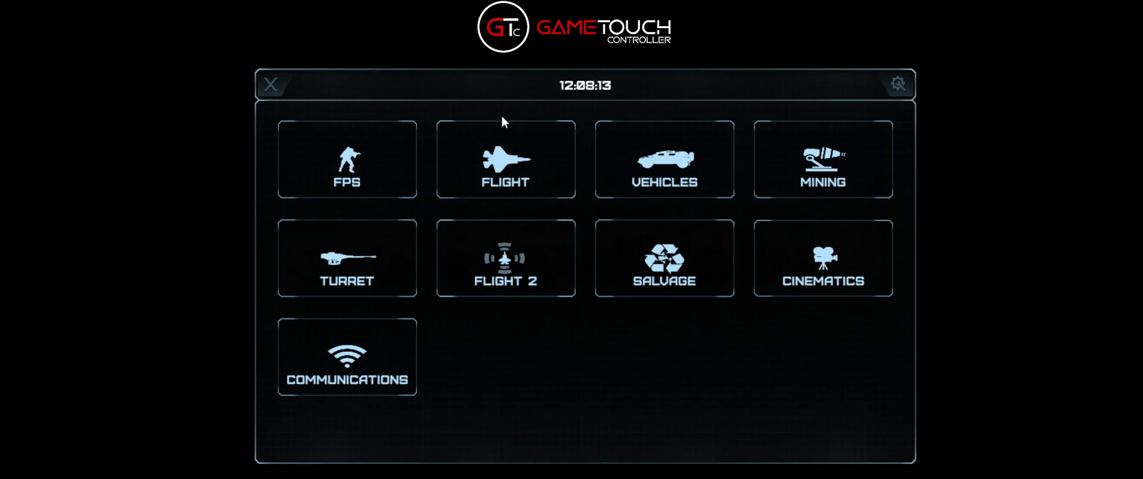
{"action": "left_click", "coordinate": [269, 87]}
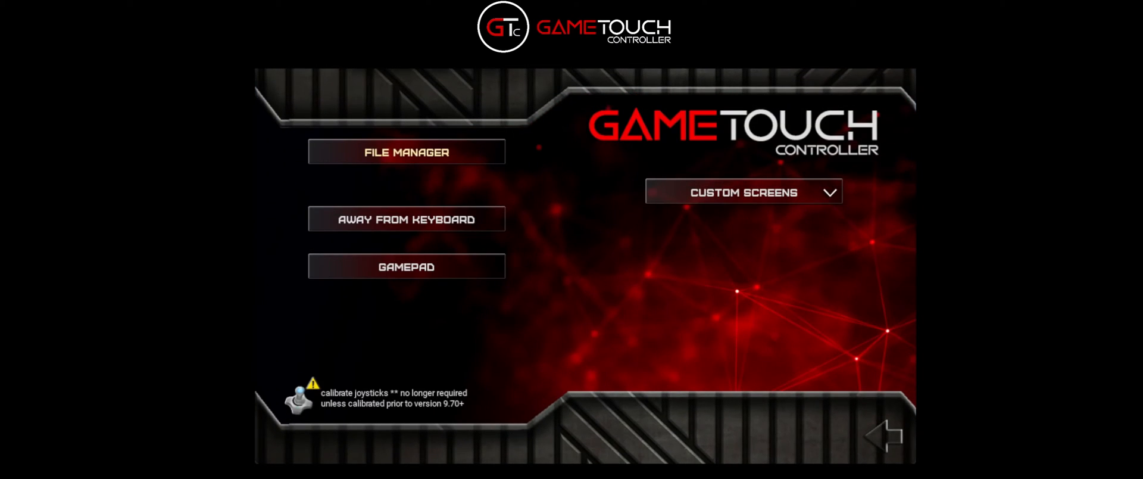
Step: Load the Space Sim Classic custom screen template and save it as a profile named sc classic
{"action": "left_click", "coordinate": [744, 192]}
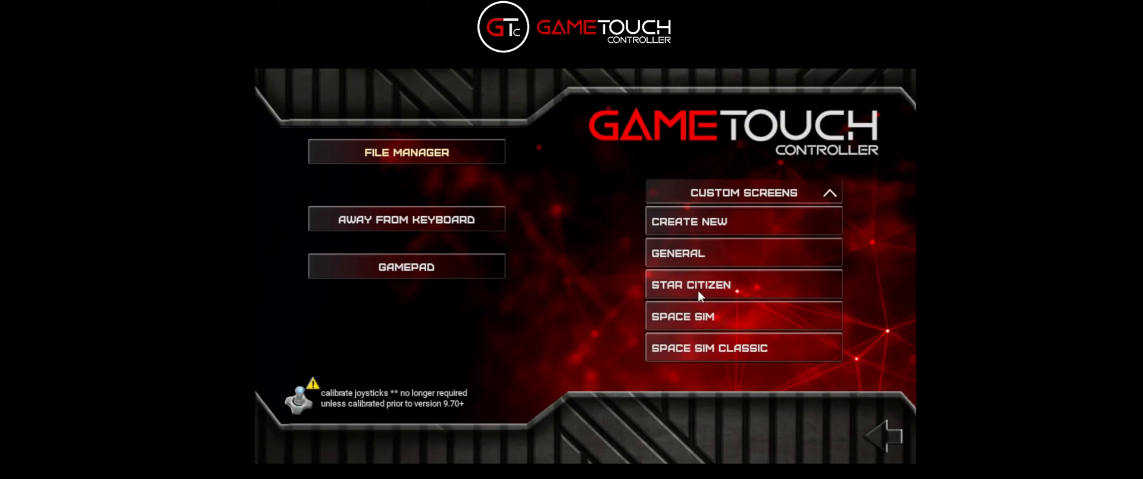
{"action": "left_click", "coordinate": [699, 349]}
{"action": "left_click", "coordinate": [744, 275]}
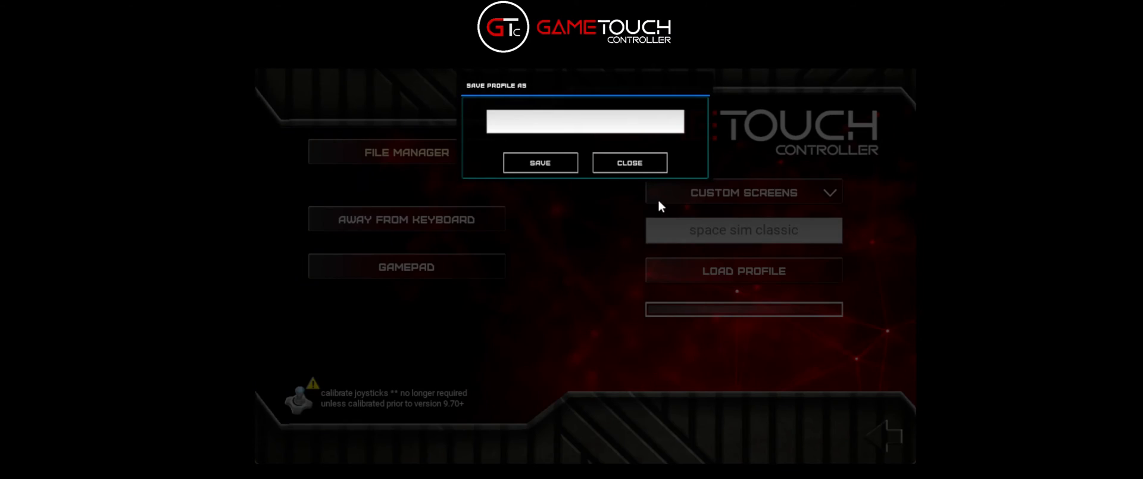
{"action": "left_click", "coordinate": [627, 126]}
{"action": "type", "text": "sc classic"}
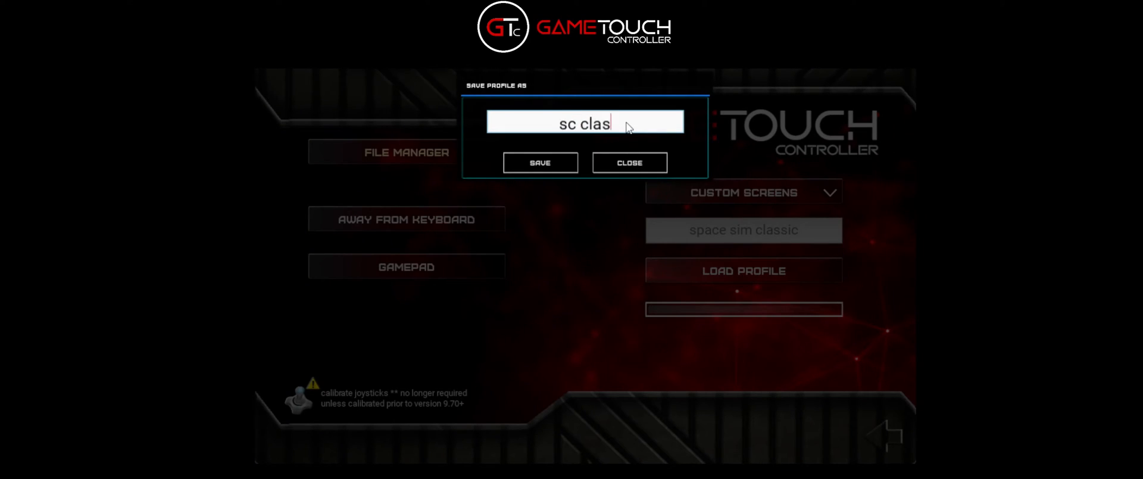
{"action": "left_click", "coordinate": [556, 168]}
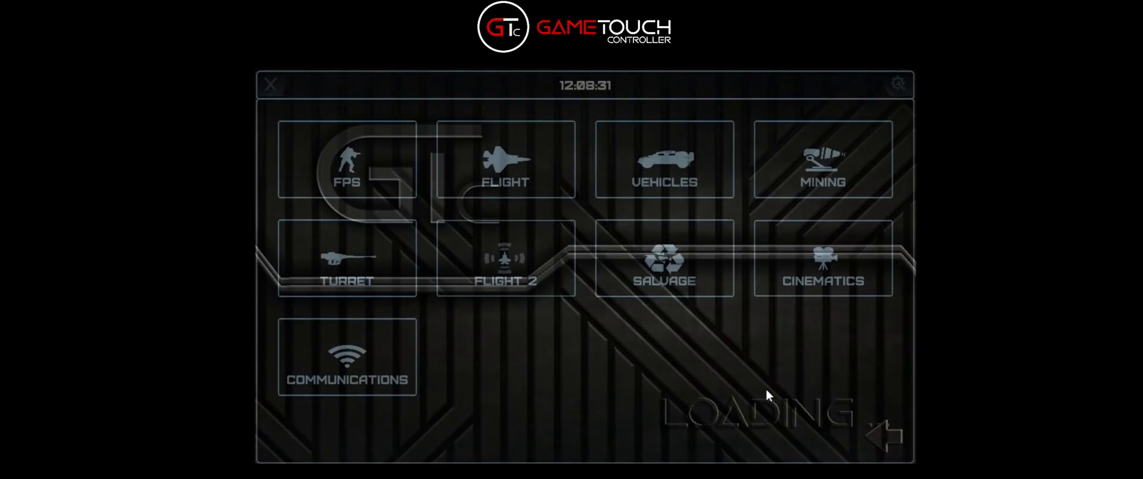
Step: View the Flight screen of the sc classic profile and exit the profile
{"action": "left_click", "coordinate": [445, 178]}
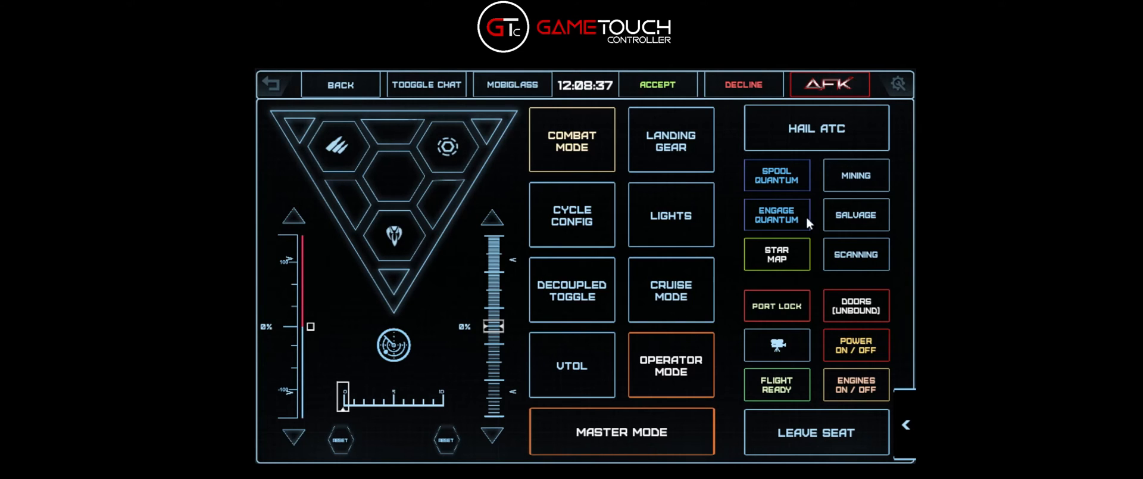
{"action": "left_click", "coordinate": [327, 76]}
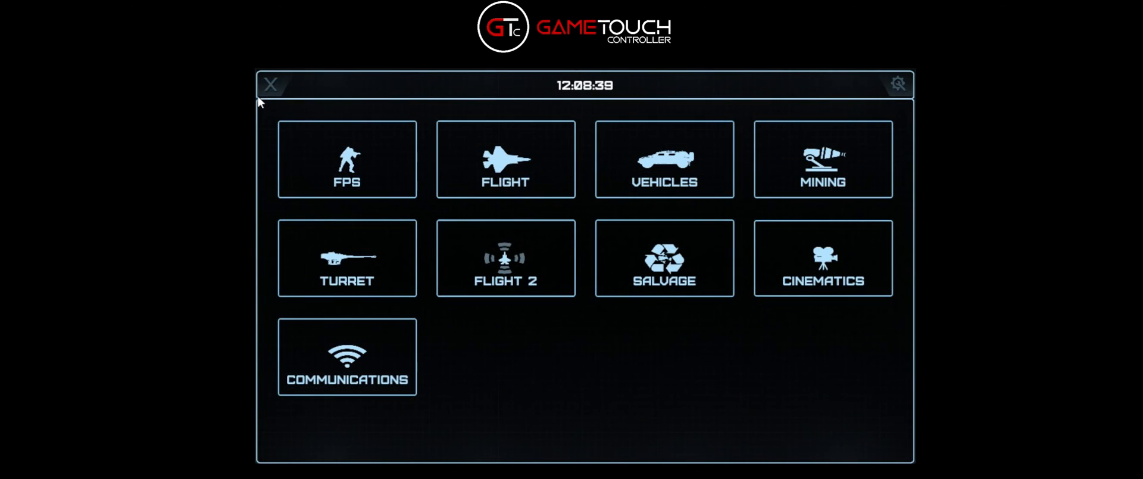
{"action": "left_click", "coordinate": [264, 81]}
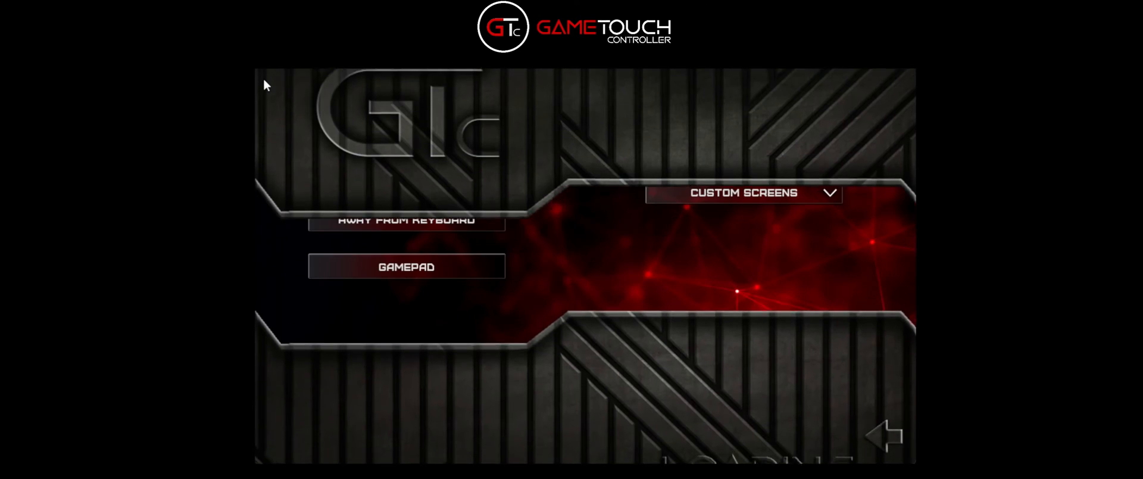
Step: Load the saved Star Citizen profile from the custom screens
{"action": "left_click", "coordinate": [774, 201]}
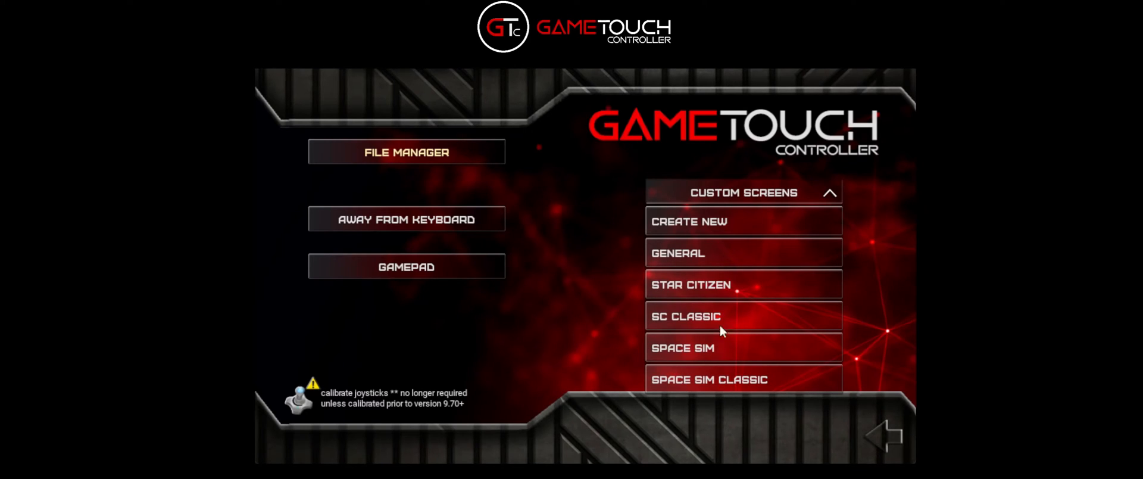
{"action": "left_click", "coordinate": [702, 283]}
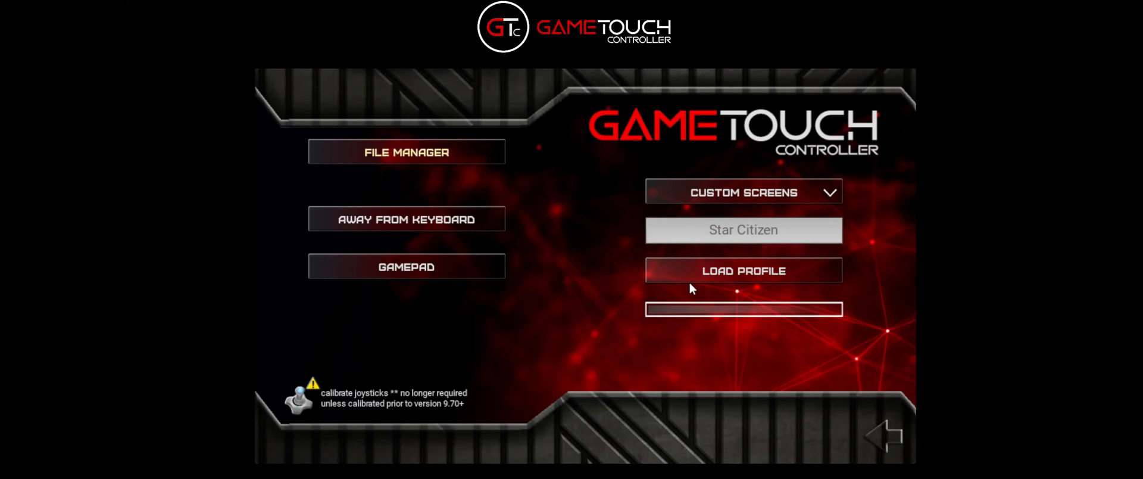
{"action": "left_click", "coordinate": [688, 279]}
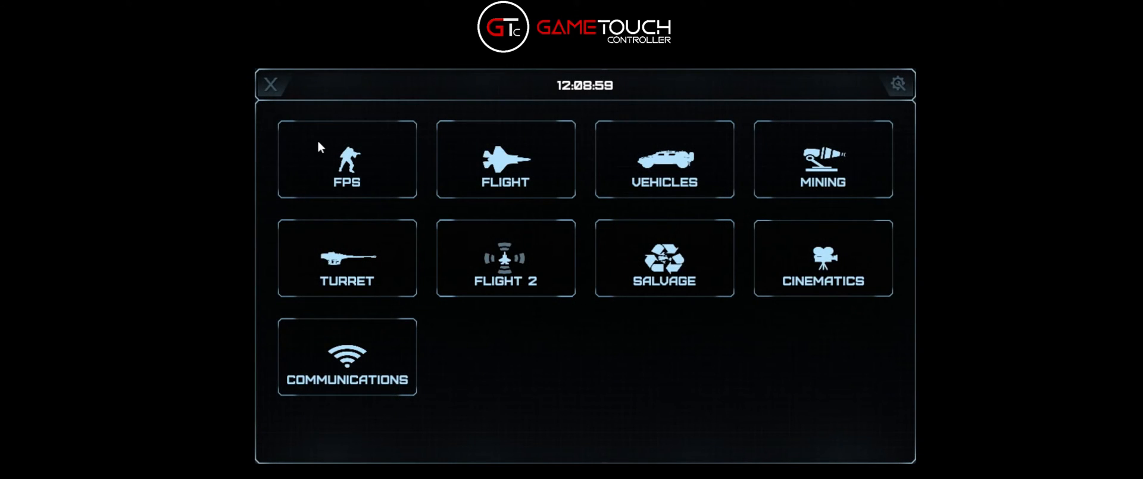
Step: Exit the Star Citizen profile and set the connection screen's On Connect - Go To option to Star Citizen
{"action": "left_click", "coordinate": [269, 87]}
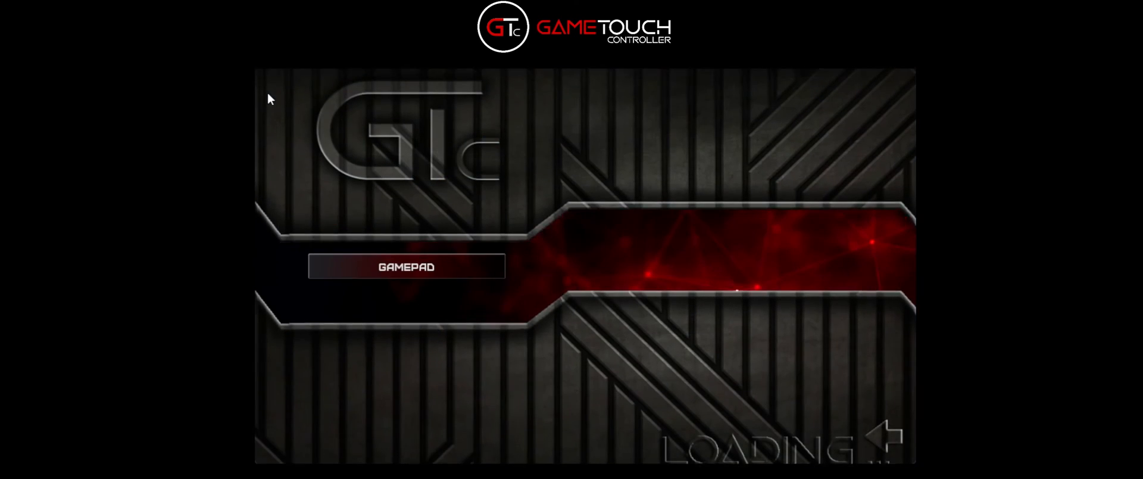
{"action": "left_click", "coordinate": [889, 439]}
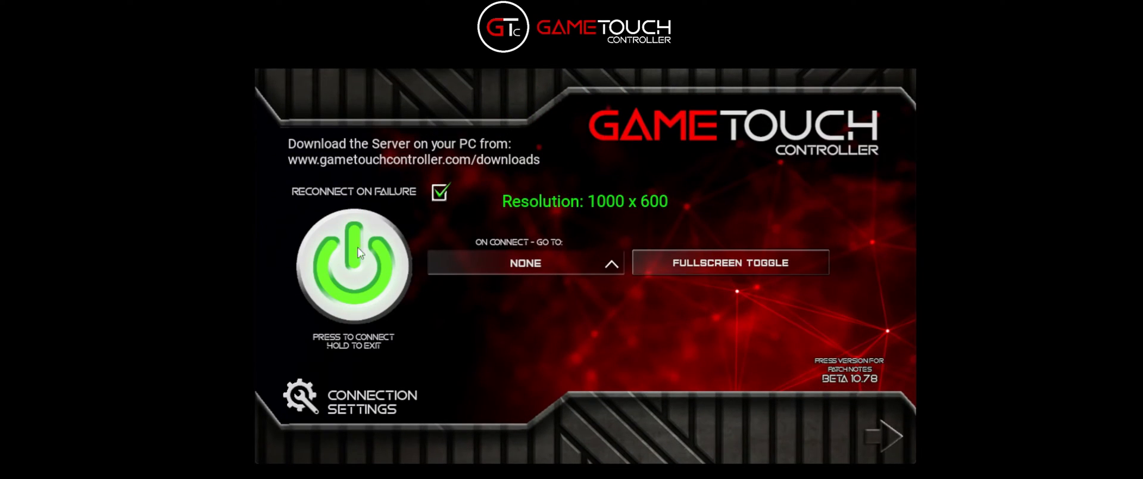
{"action": "left_click", "coordinate": [574, 263]}
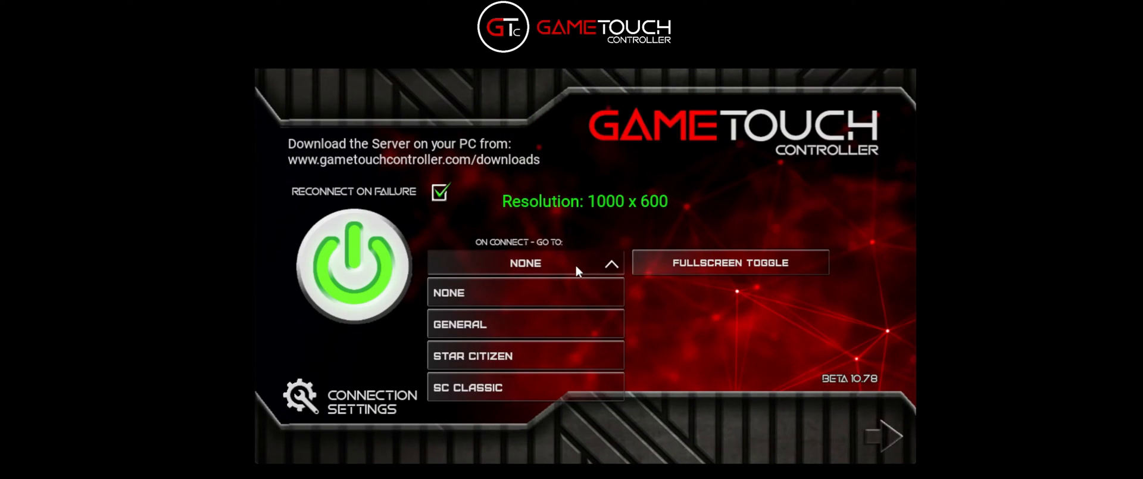
{"action": "left_click", "coordinate": [485, 356]}
Step: Disconnect and reconnect the client to test the automatic Star Citizen launch, and exit the profile
{"action": "left_click", "coordinate": [365, 274]}
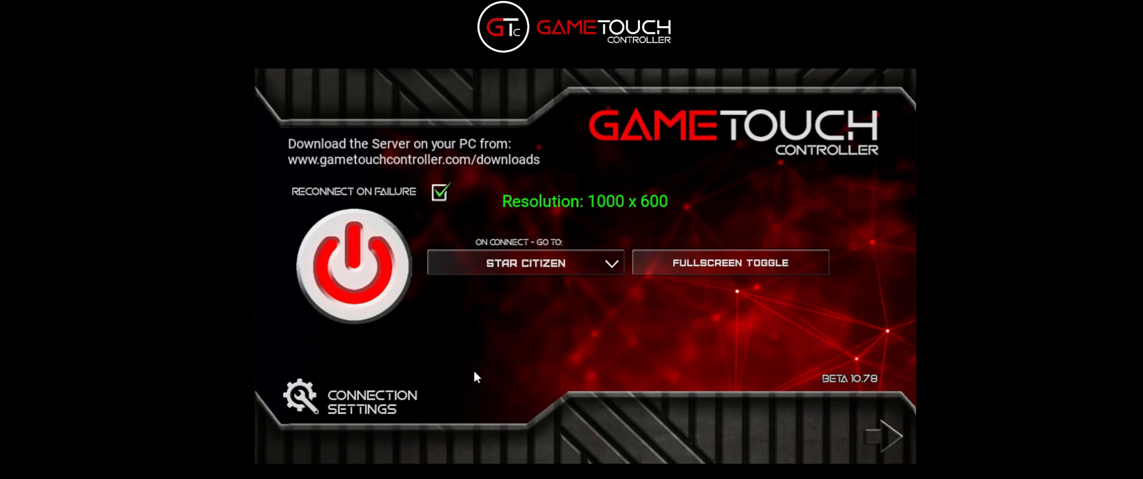
{"action": "left_click", "coordinate": [341, 293]}
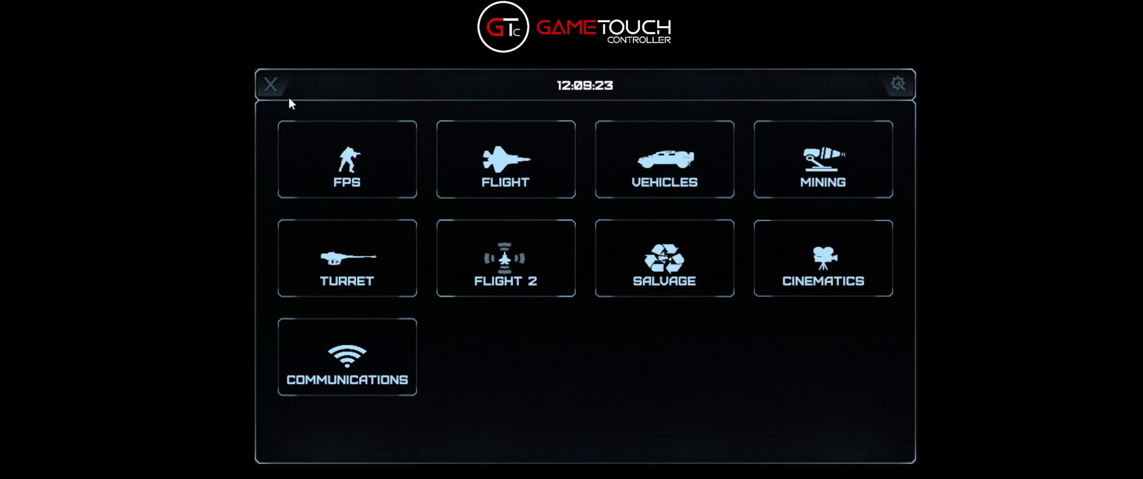
{"action": "left_click", "coordinate": [272, 84]}
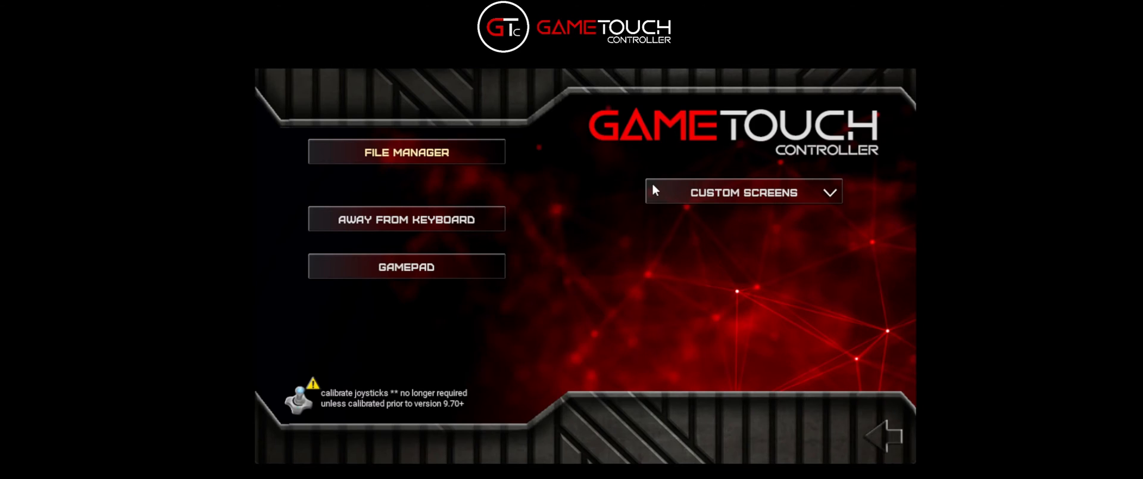
Step: Create a new custom screen named new game
{"action": "left_click", "coordinate": [765, 200]}
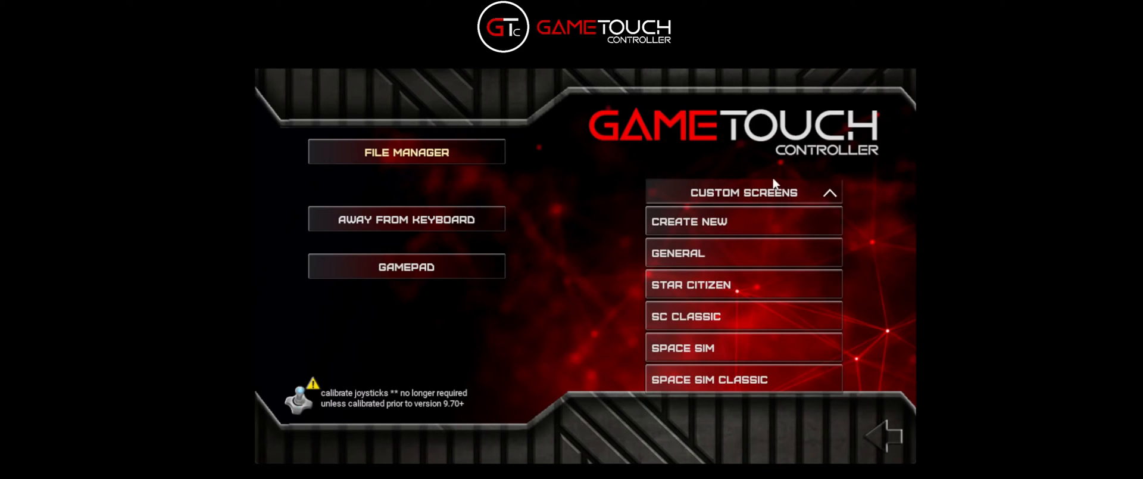
{"action": "left_click", "coordinate": [704, 227]}
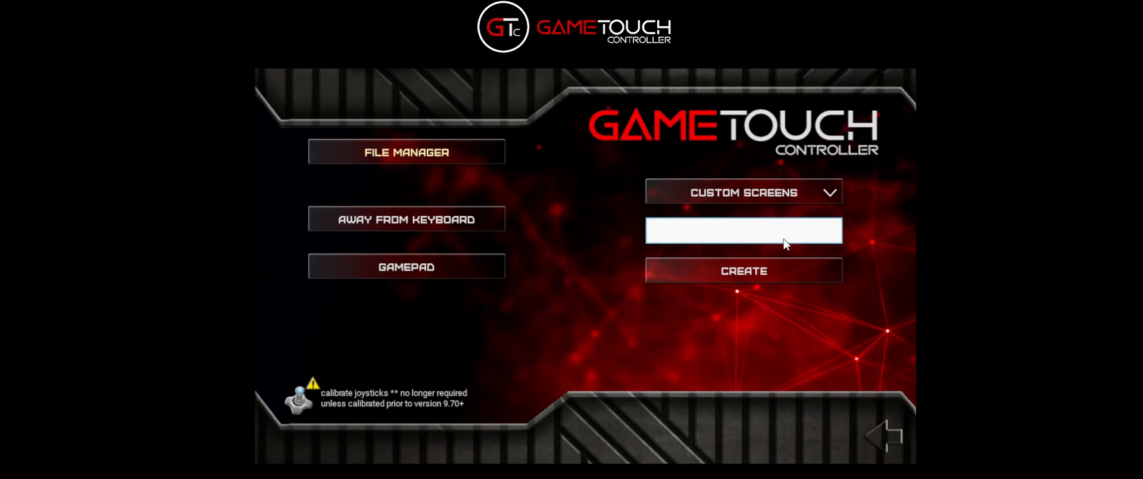
{"action": "type", "text": "new screen"}
{"action": "key", "text": "BackSpace"}
{"action": "key", "text": "BackSpace"}
{"action": "key", "text": "BackSpace"}
{"action": "key", "text": "BackSpace"}
{"action": "key", "text": "BackSpace"}
{"action": "key", "text": "BackSpace"}
{"action": "type", "text": "game"}
{"action": "left_click", "coordinate": [752, 269]}
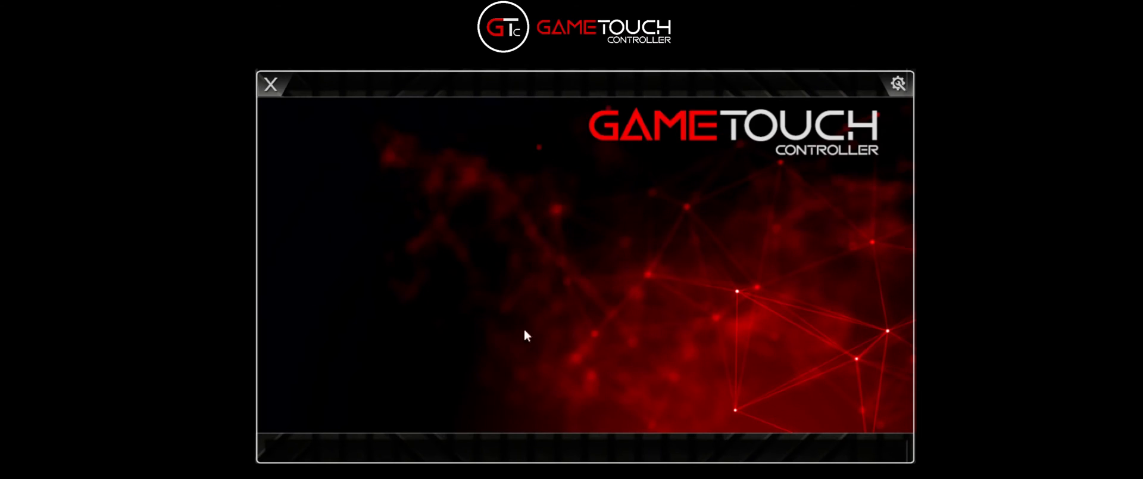
Step: Open the new screen for editing and change its background, trying the grid and Metal designs before applying the dark glow one
{"action": "left_click", "coordinate": [897, 85]}
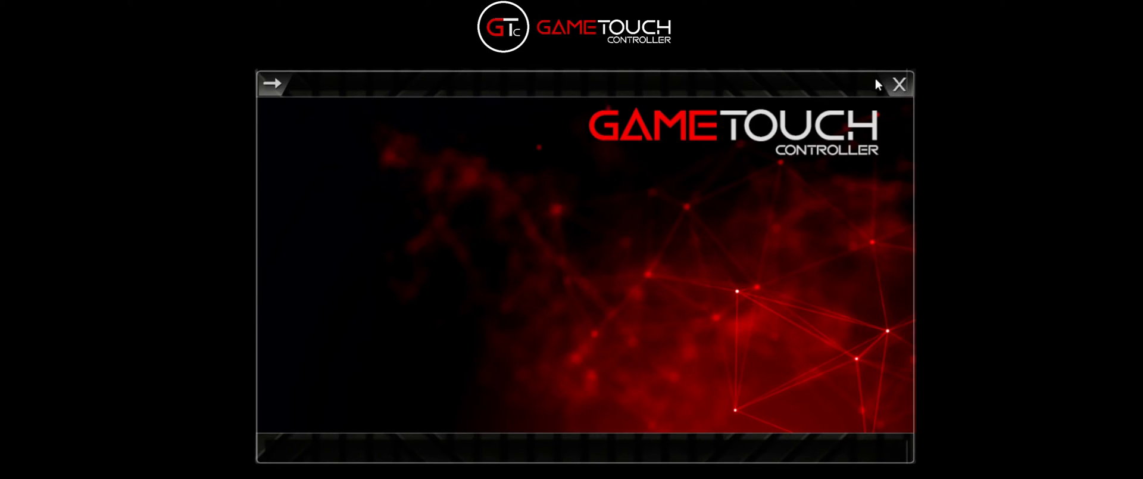
{"action": "left_click", "coordinate": [271, 84]}
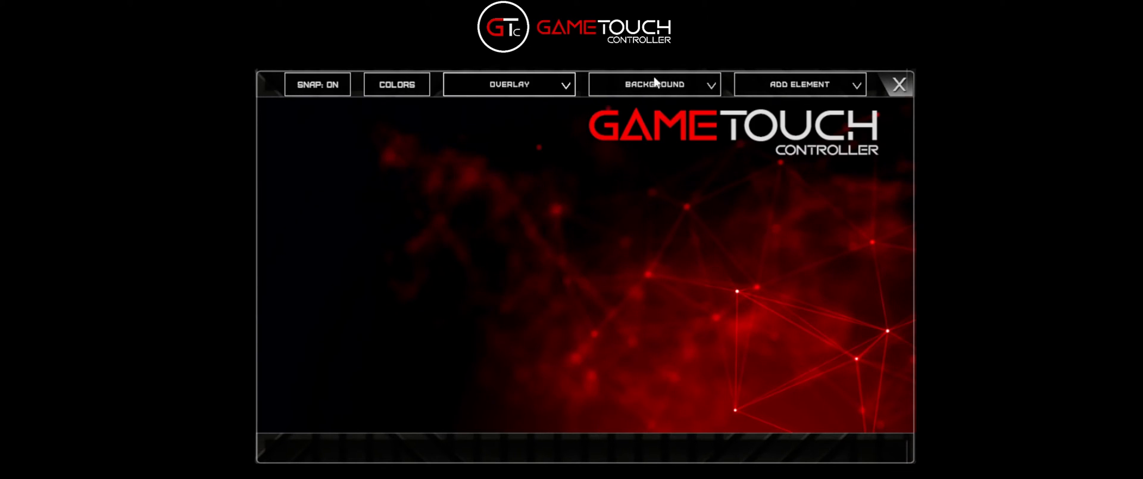
{"action": "left_click", "coordinate": [714, 89]}
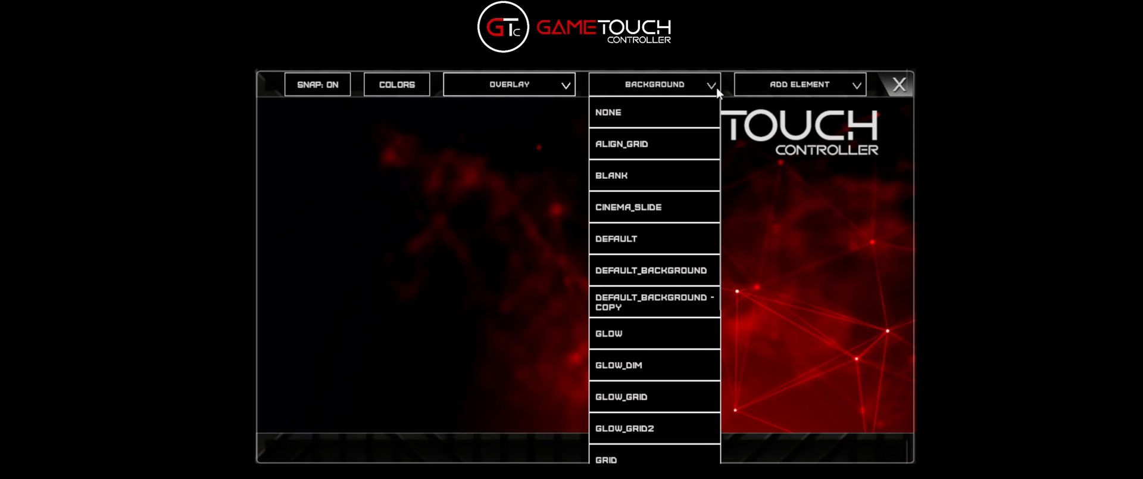
{"action": "scroll", "coordinate": [667, 347], "scroll_direction": "down", "scroll_amount": 4}
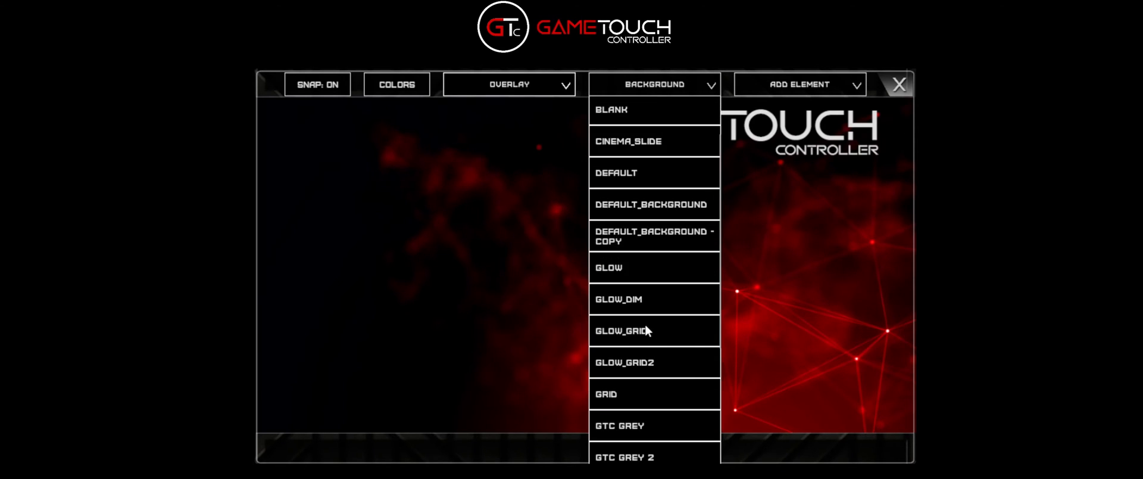
{"action": "left_click", "coordinate": [643, 351]}
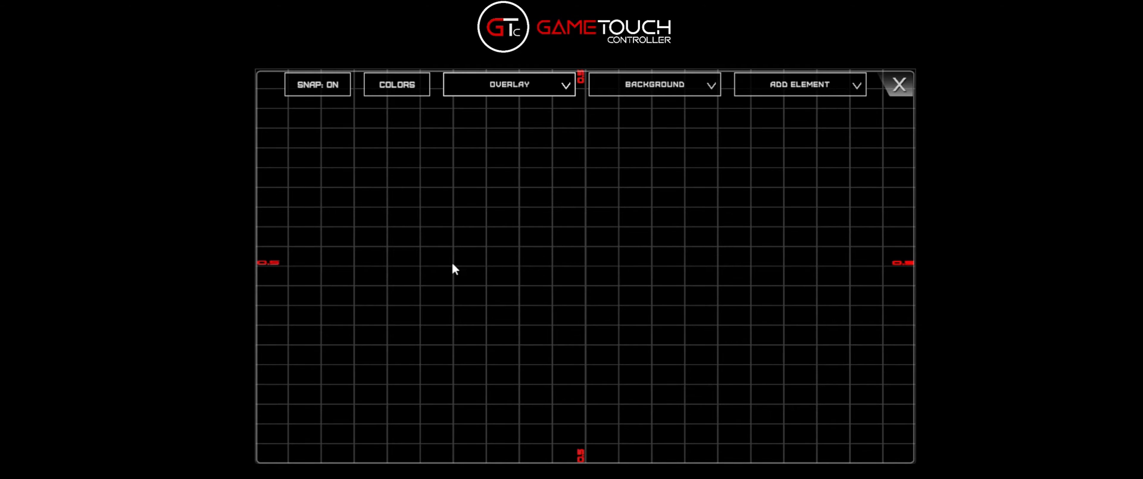
{"action": "left_click", "coordinate": [642, 88]}
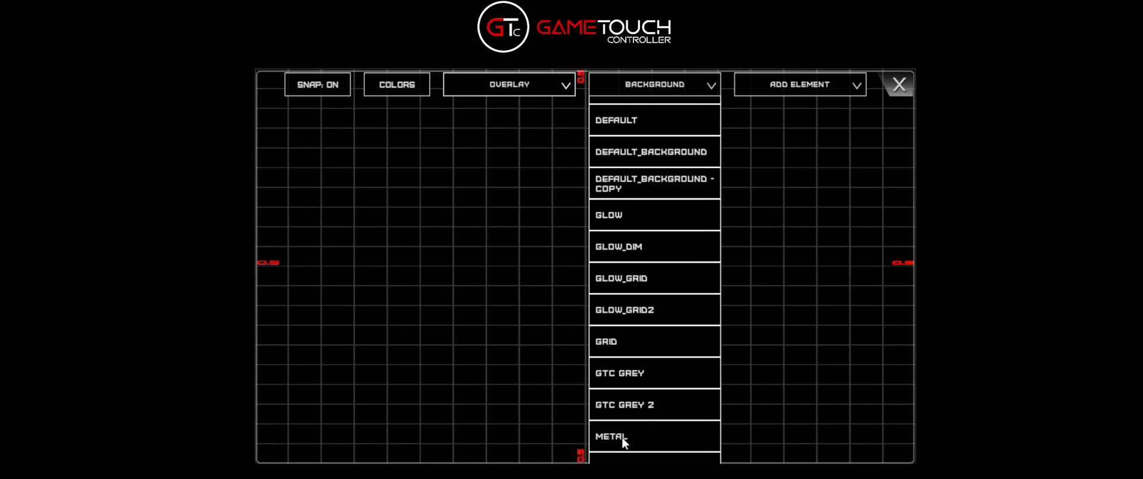
{"action": "left_click", "coordinate": [655, 446]}
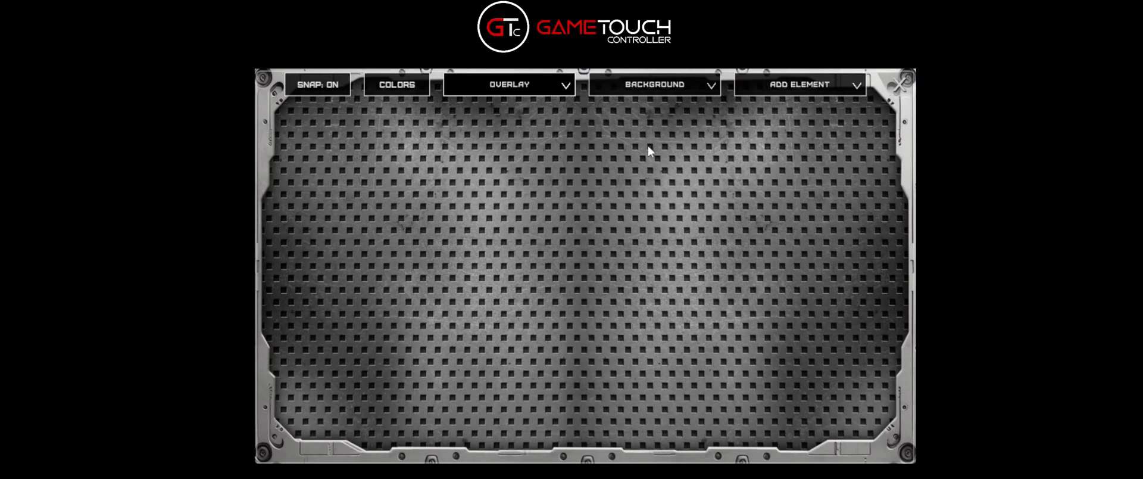
{"action": "left_click", "coordinate": [665, 86]}
{"action": "left_click", "coordinate": [633, 224]}
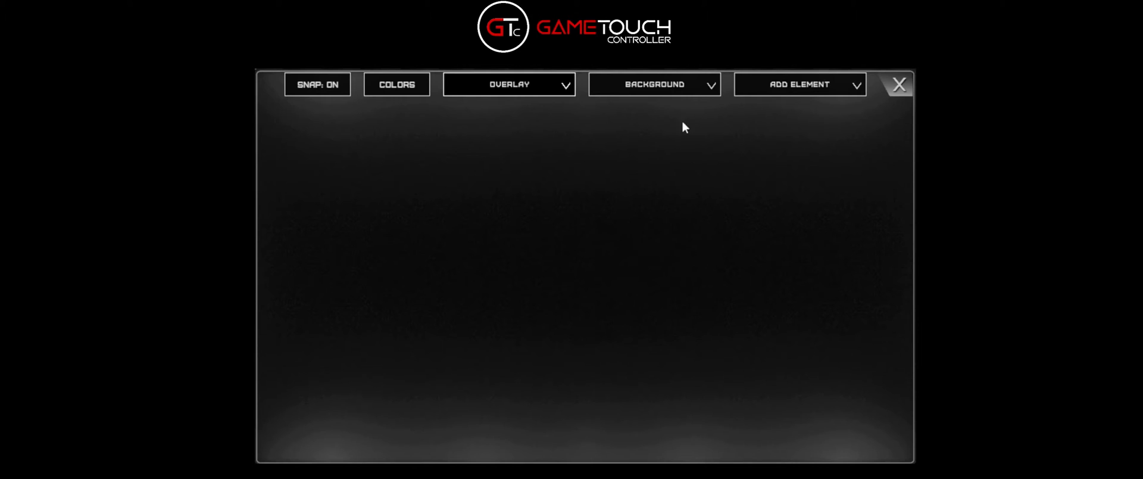
Step: Try several simple and metal overlays on the new screen and apply METAL_2_THIN_SHADOWED
{"action": "left_click", "coordinate": [556, 87]}
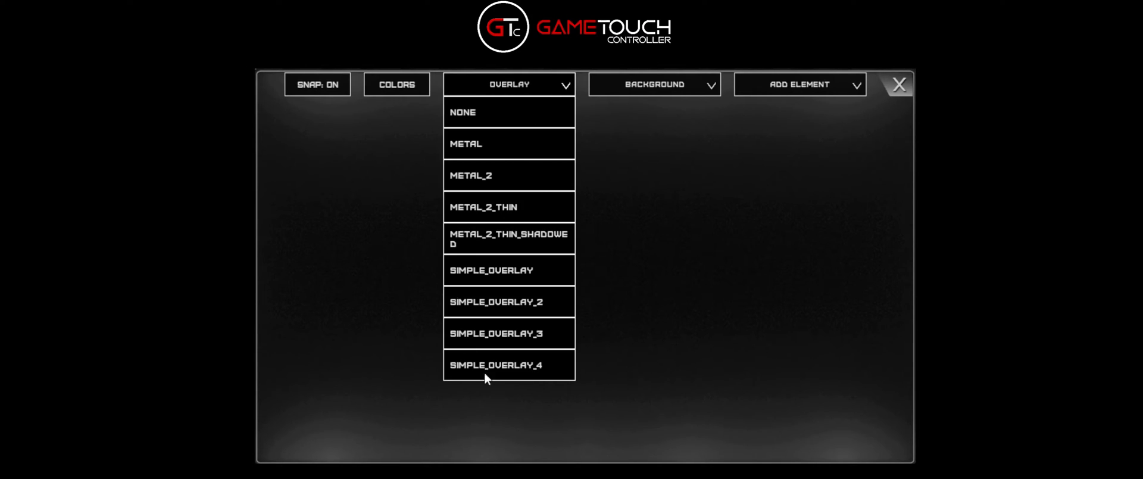
{"action": "left_click", "coordinate": [510, 298]}
{"action": "left_click", "coordinate": [521, 90]}
{"action": "left_click", "coordinate": [511, 333]}
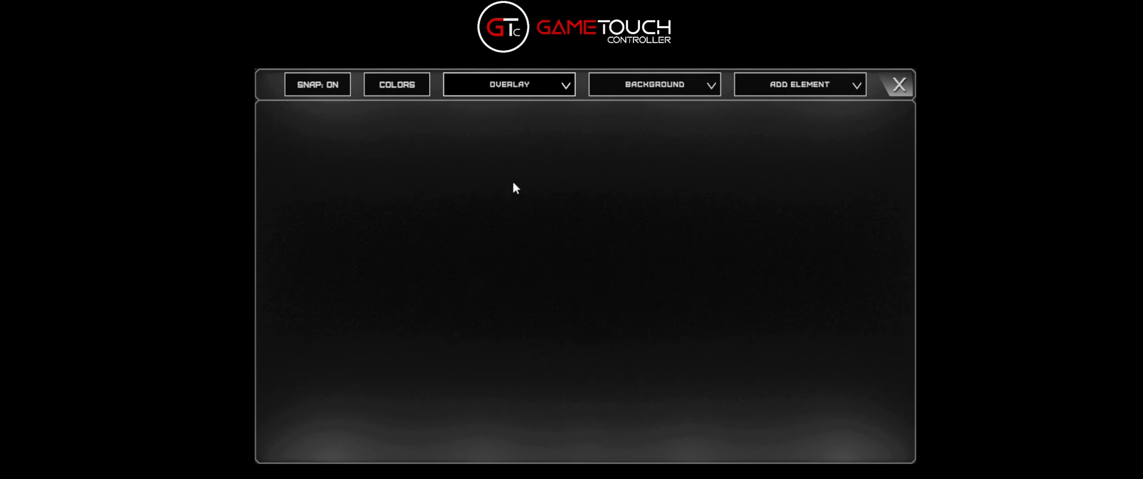
{"action": "left_click", "coordinate": [513, 89]}
{"action": "left_click", "coordinate": [534, 370]}
{"action": "left_click", "coordinate": [501, 83]}
{"action": "left_click", "coordinate": [485, 178]}
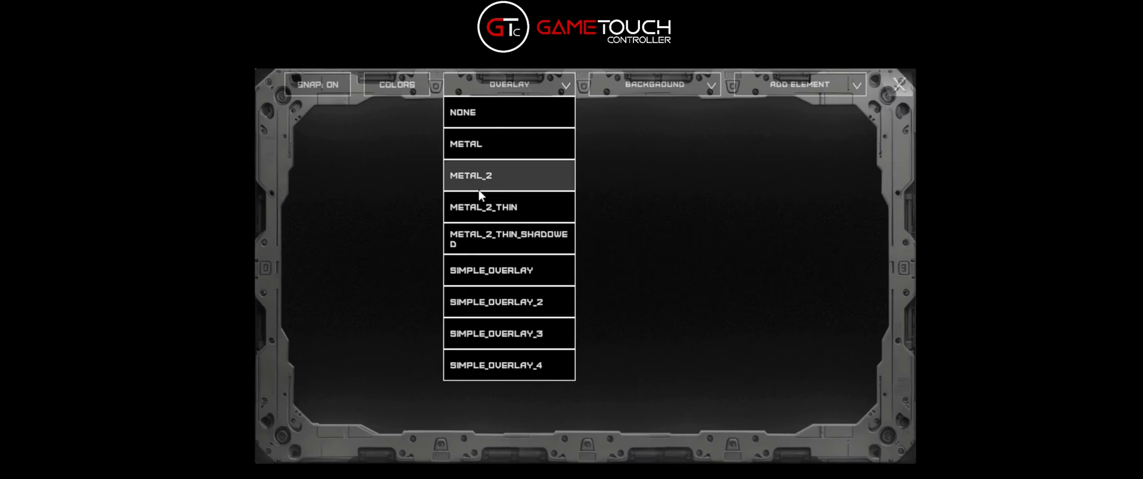
{"action": "left_click", "coordinate": [519, 89]}
{"action": "left_click", "coordinate": [492, 235]}
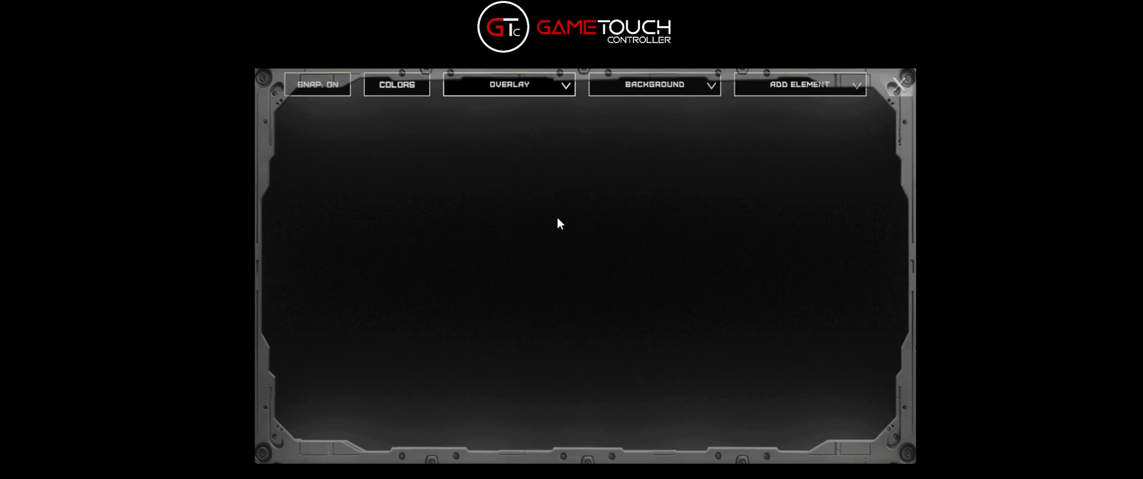
Step: Set the screen's background color to light blue #7fcfffff and its overlay color to gold #ffd24c7f
{"action": "left_click", "coordinate": [421, 92]}
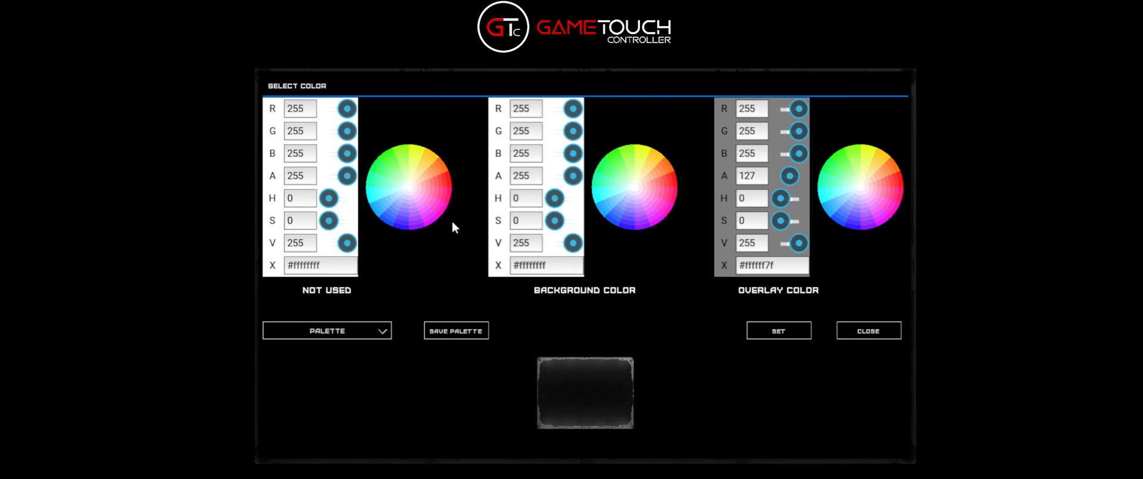
{"action": "left_click", "coordinate": [615, 223]}
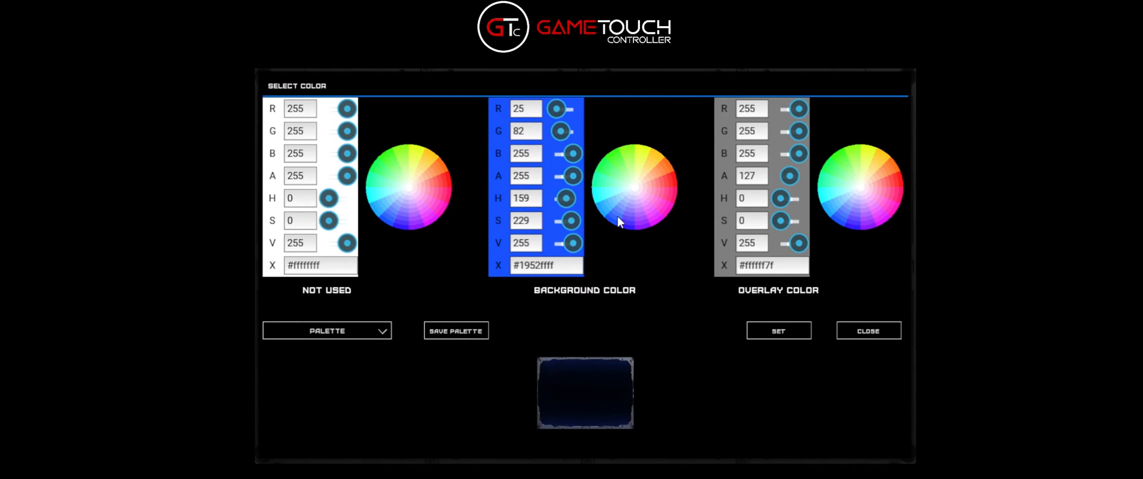
{"action": "left_click", "coordinate": [618, 216]}
{"action": "left_click", "coordinate": [614, 212]}
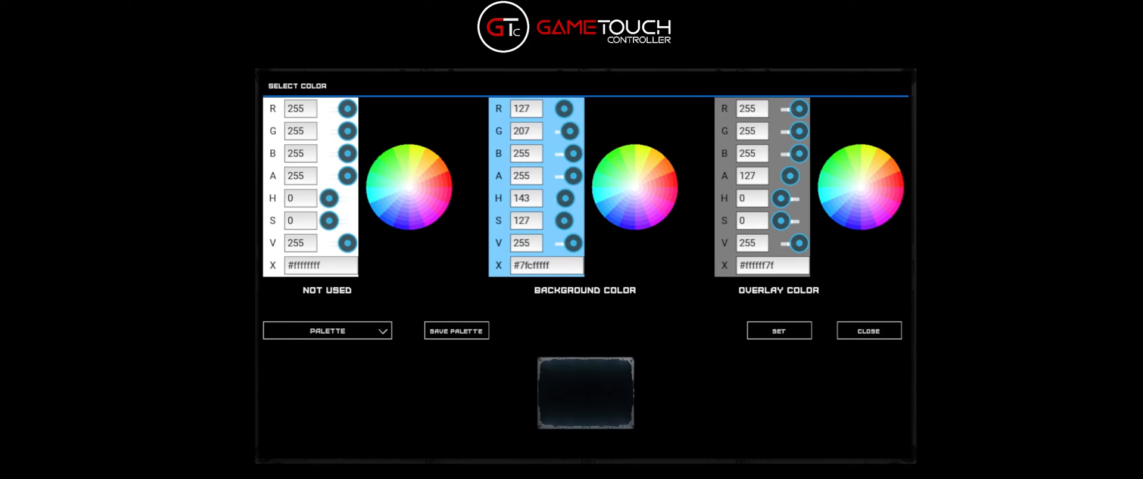
{"action": "left_click", "coordinate": [887, 175]}
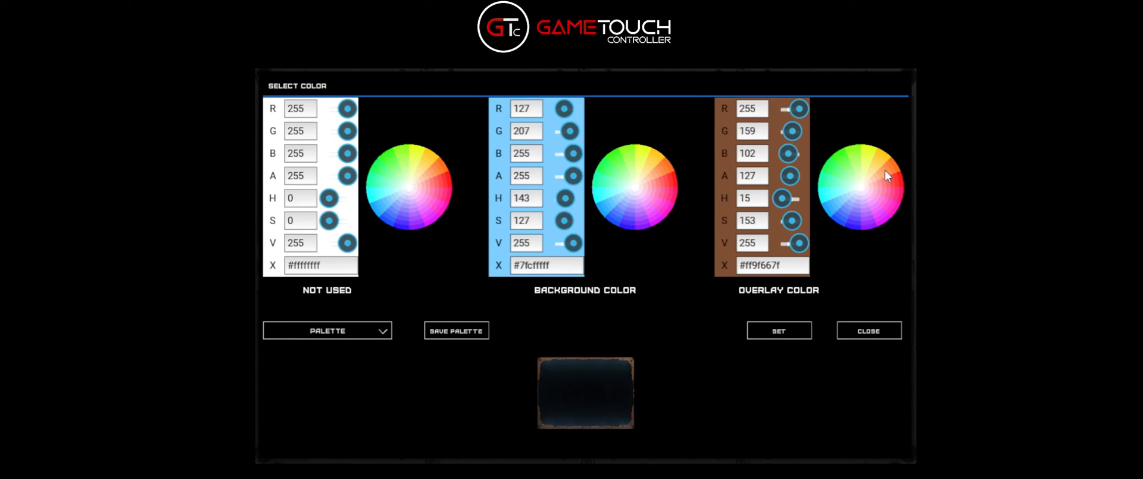
{"action": "left_click", "coordinate": [875, 164]}
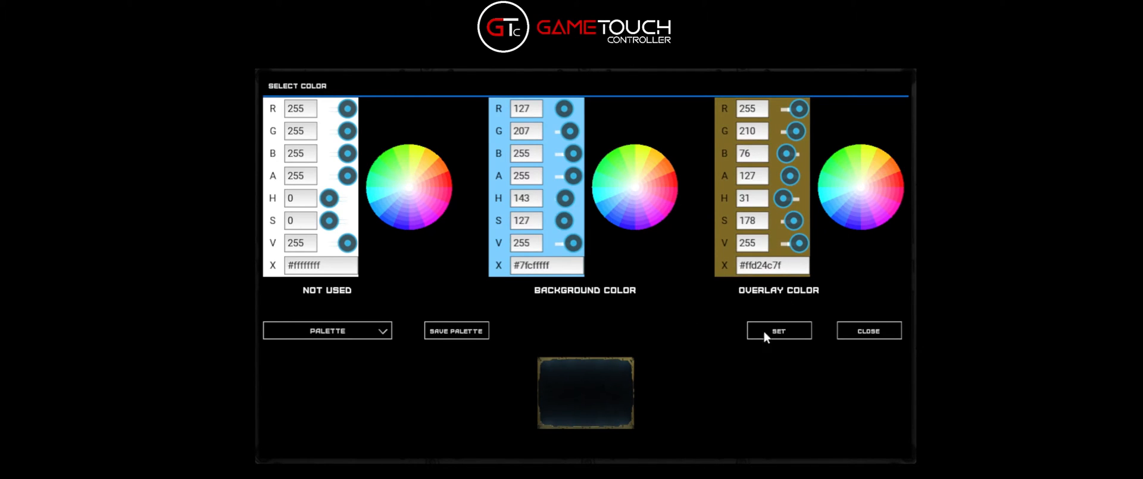
{"action": "left_click", "coordinate": [780, 334]}
Step: Save the chosen colors as a palette named background and close the color settings
{"action": "left_click", "coordinate": [448, 333]}
{"action": "left_click", "coordinate": [569, 126]}
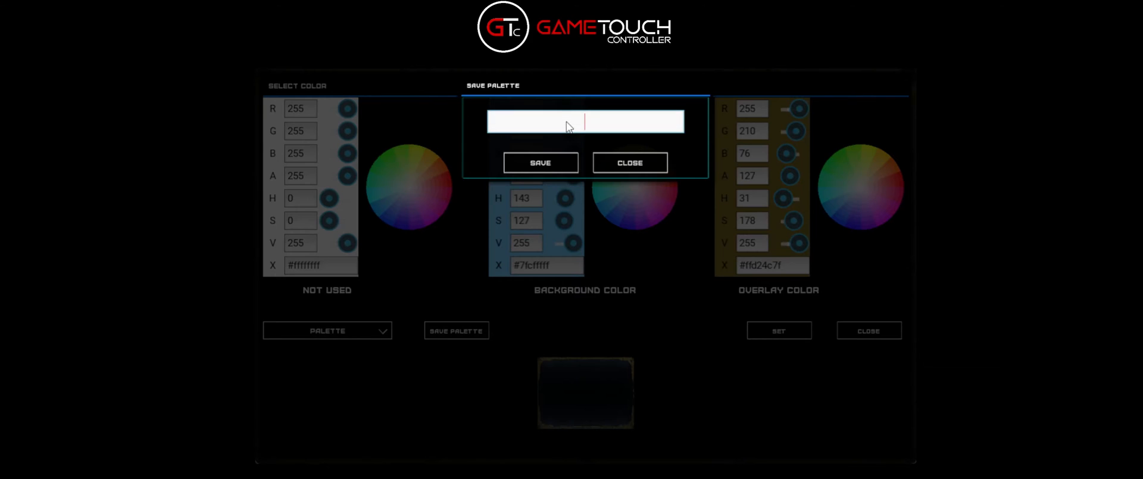
{"action": "type", "text": "background"}
{"action": "left_click", "coordinate": [542, 167]}
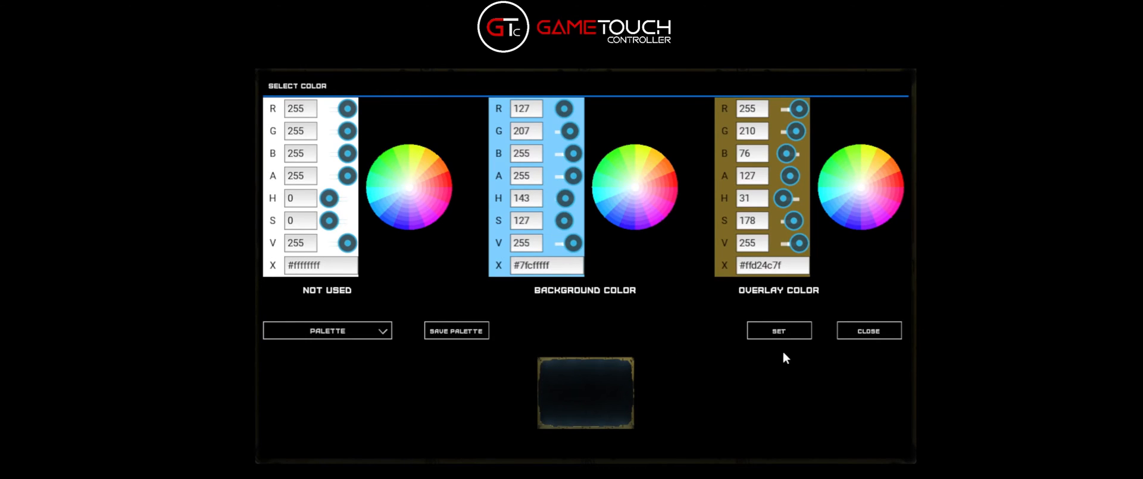
{"action": "left_click", "coordinate": [871, 332]}
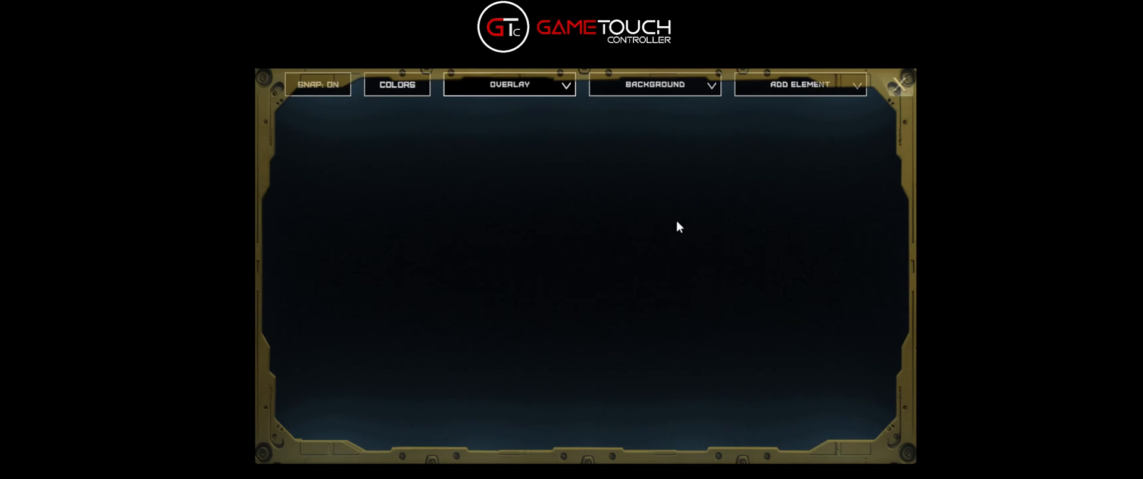
Step: Start a new panel button element named panel1 and check its transition screen options, leaving it on New
{"action": "left_click", "coordinate": [855, 90]}
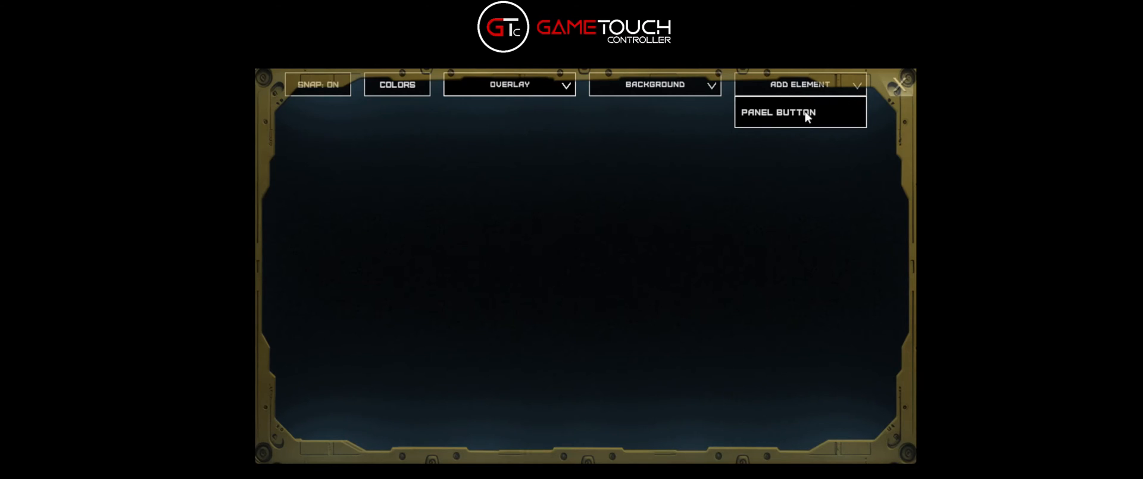
{"action": "left_click", "coordinate": [785, 124]}
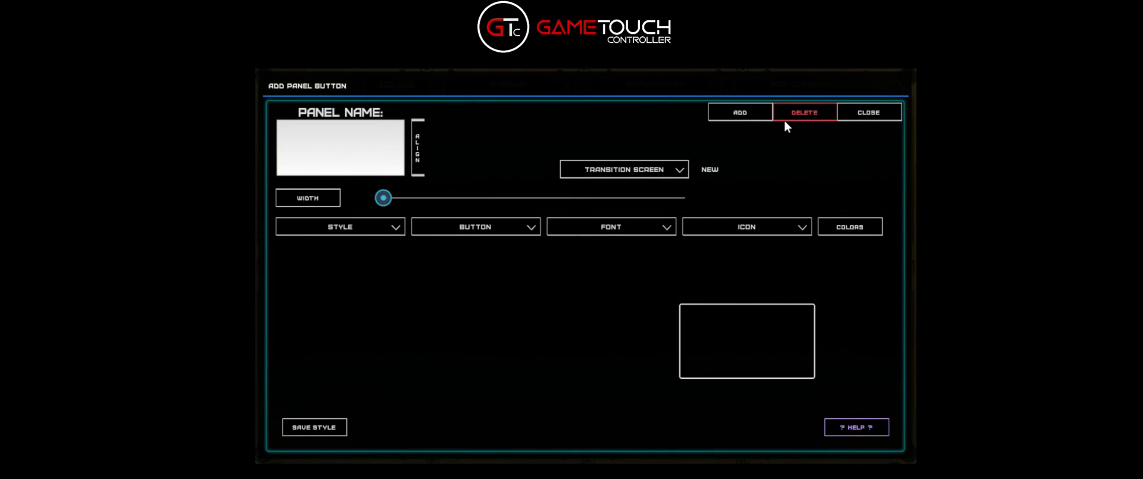
{"action": "left_click", "coordinate": [328, 156]}
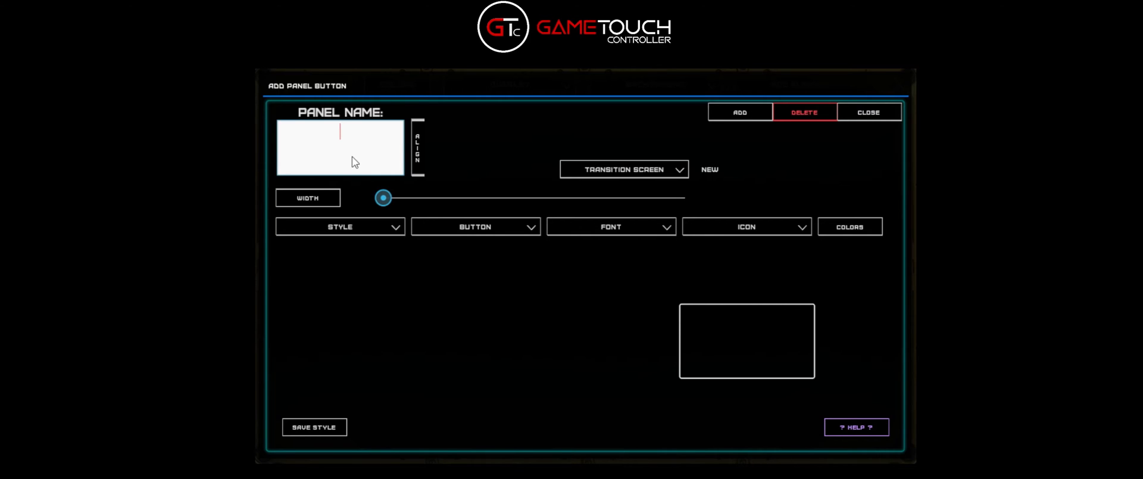
{"action": "type", "text": "panel1"}
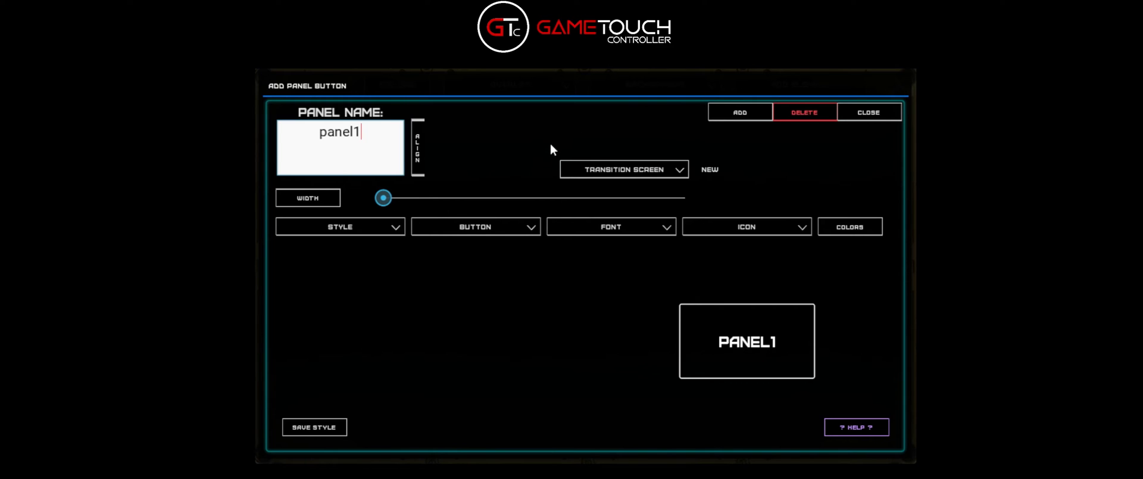
{"action": "left_click", "coordinate": [658, 172]}
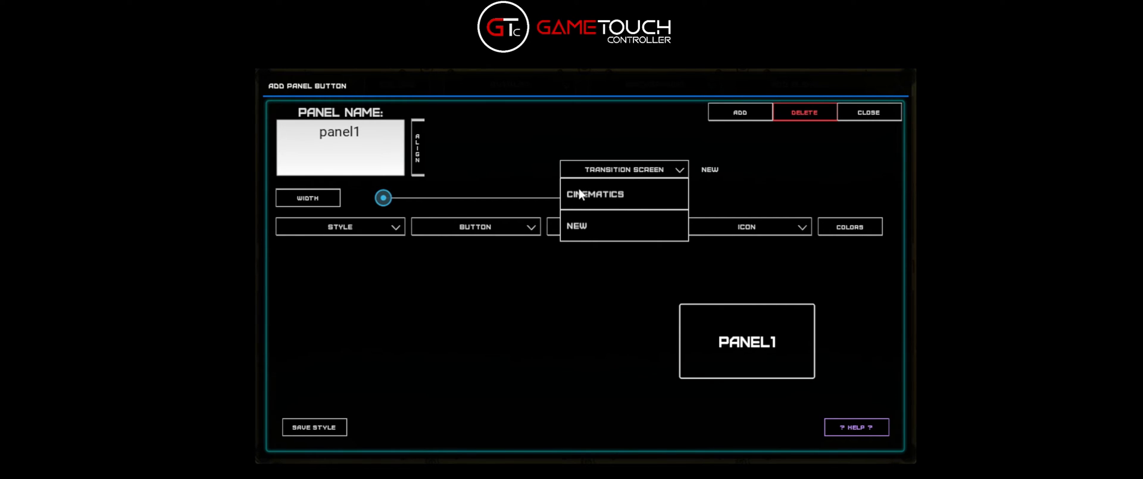
{"action": "left_click", "coordinate": [714, 182]}
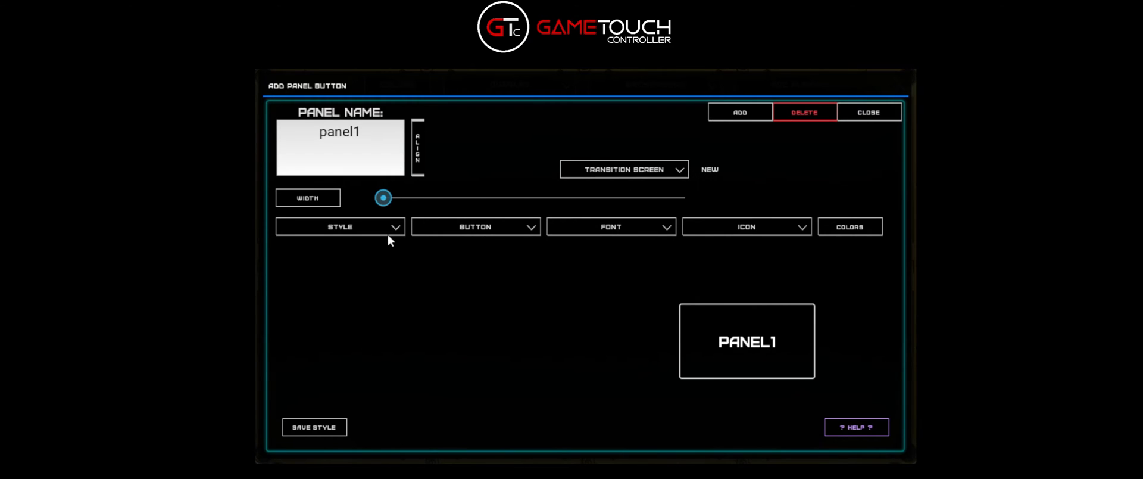
Step: Enlarge the panel1 button's width and height and increase its label's font size
{"action": "left_click_drag", "start_coordinate": [383, 198], "coordinate": [648, 198]}
{"action": "left_click", "coordinate": [308, 197]}
{"action": "left_click", "coordinate": [328, 197]}
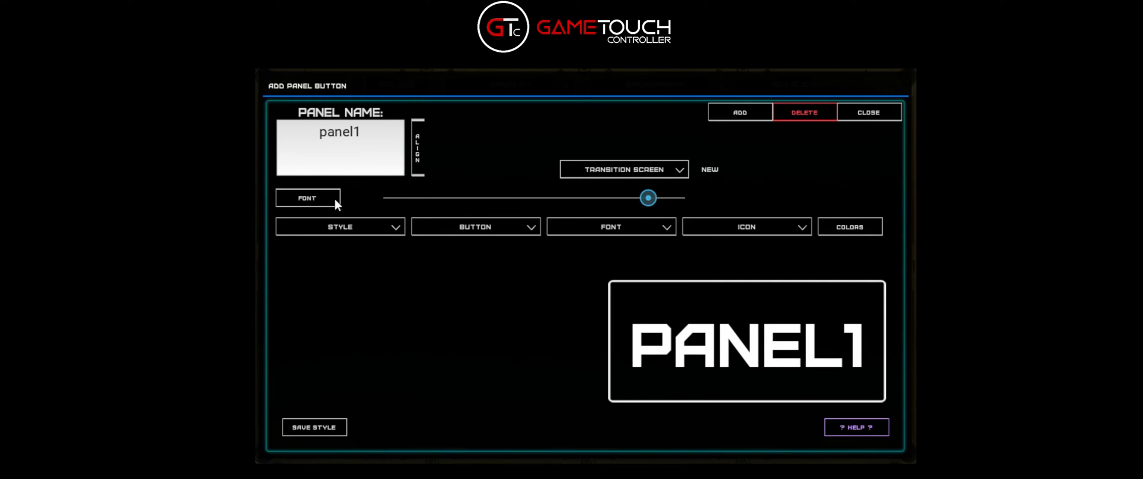
Step: Give the panel1 button the MENULOGOFLIGHT icon and reduce the label's font size to about the icon's width
{"action": "left_click", "coordinate": [336, 205]}
{"action": "left_click", "coordinate": [728, 227]}
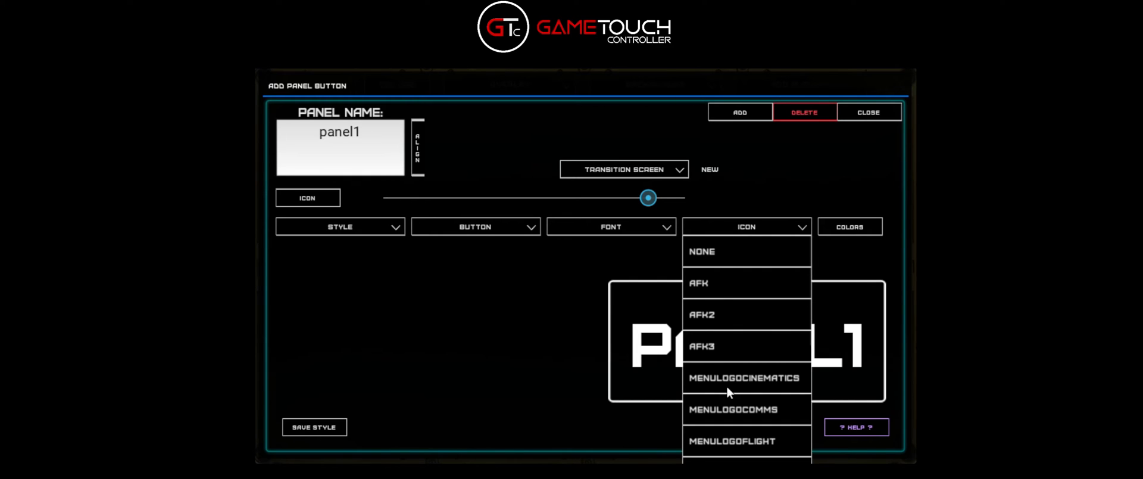
{"action": "scroll", "coordinate": [727, 391], "scroll_direction": "down", "scroll_amount": 1}
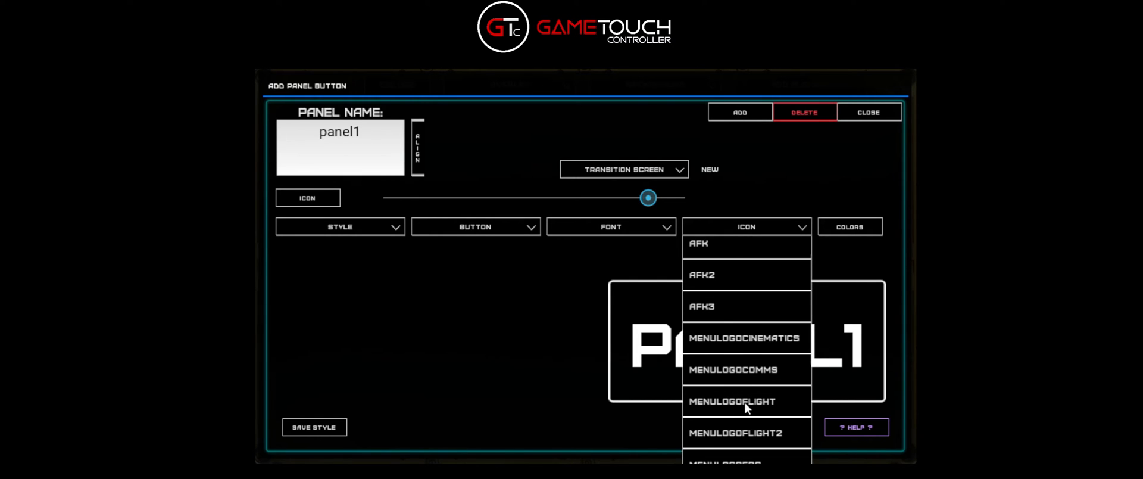
{"action": "left_click", "coordinate": [745, 403]}
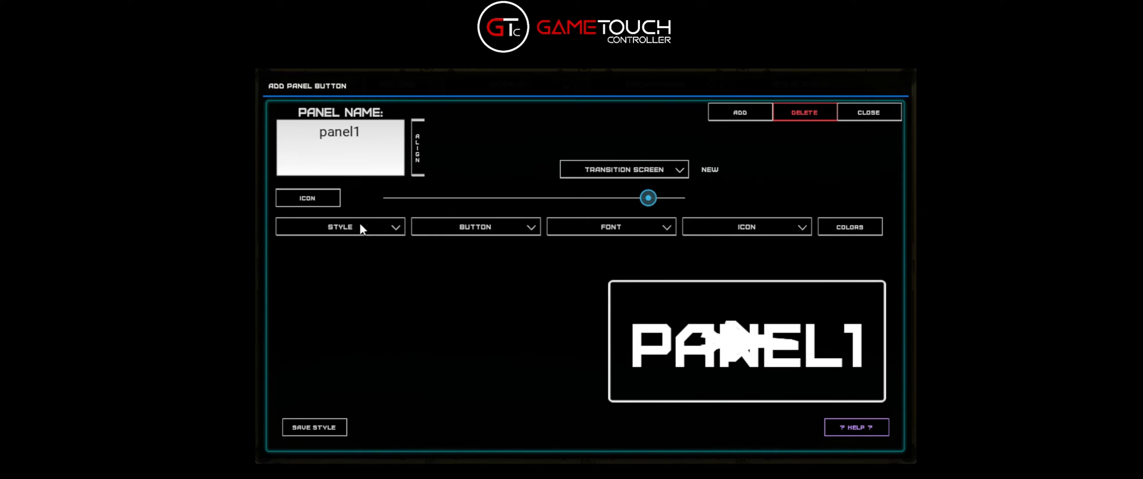
{"action": "left_click", "coordinate": [331, 201]}
{"action": "left_click_drag", "start_coordinate": [649, 203], "coordinate": [548, 199]}
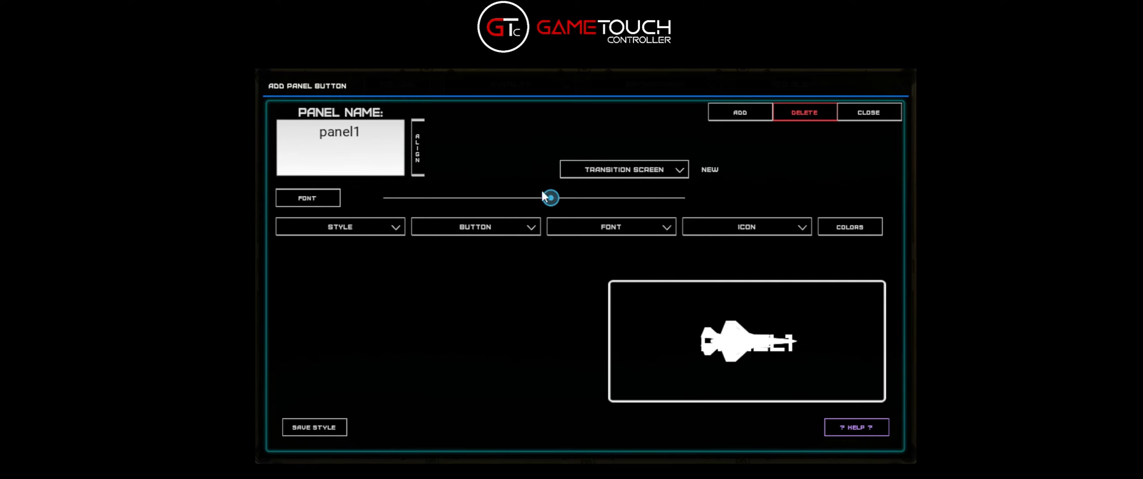
Step: Try the different horizontal and vertical text alignments for the panel1 label, ending on the centered one
{"action": "left_click", "coordinate": [420, 154]}
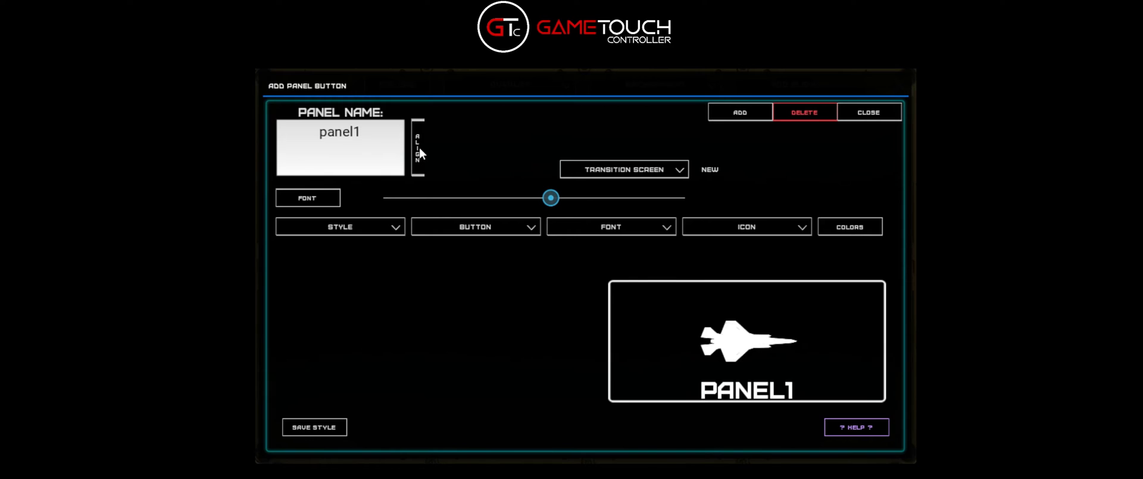
{"action": "left_click", "coordinate": [420, 153]}
{"action": "left_click", "coordinate": [420, 154]}
{"action": "left_click", "coordinate": [420, 153]}
{"action": "left_click", "coordinate": [420, 154]}
{"action": "left_click", "coordinate": [420, 154]}
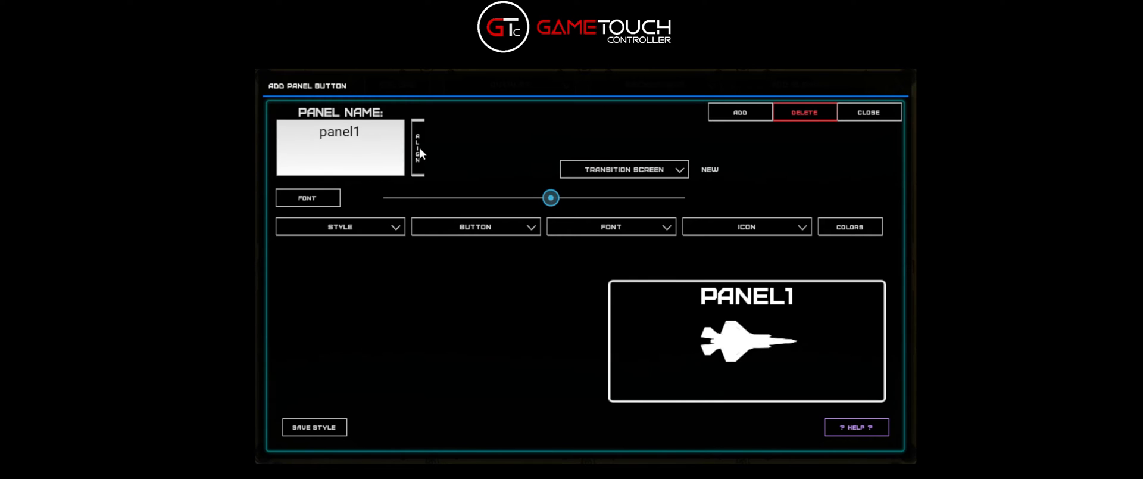
{"action": "left_click", "coordinate": [420, 153]}
{"action": "left_click", "coordinate": [420, 154]}
{"action": "left_click", "coordinate": [420, 153]}
{"action": "left_click", "coordinate": [421, 153]}
{"action": "left_click", "coordinate": [421, 154]}
{"action": "left_click", "coordinate": [421, 153]}
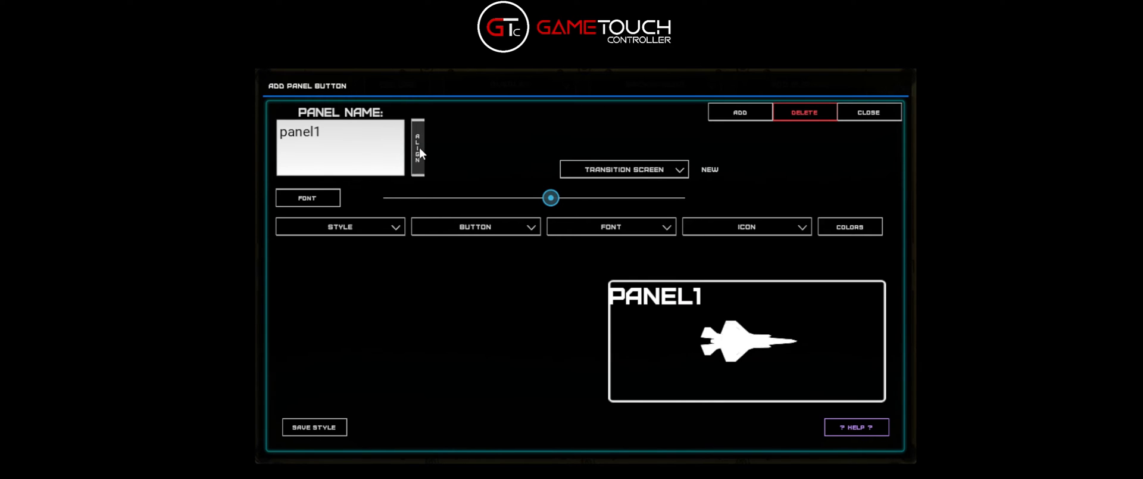
{"action": "left_click", "coordinate": [420, 154]}
{"action": "left_click", "coordinate": [420, 153]}
{"action": "left_click", "coordinate": [421, 154]}
{"action": "left_click", "coordinate": [421, 153]}
{"action": "left_click", "coordinate": [420, 153]}
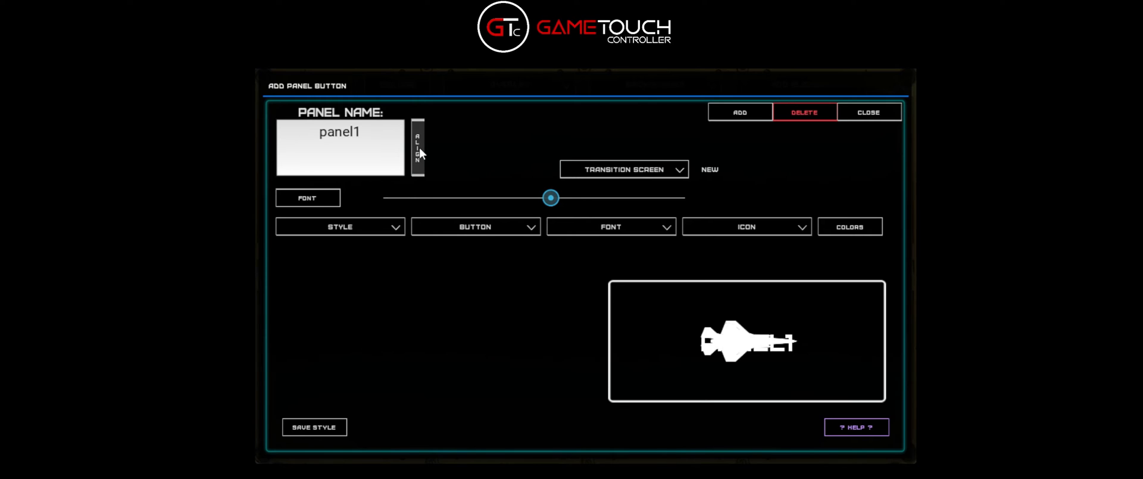
{"action": "left_click", "coordinate": [420, 154]}
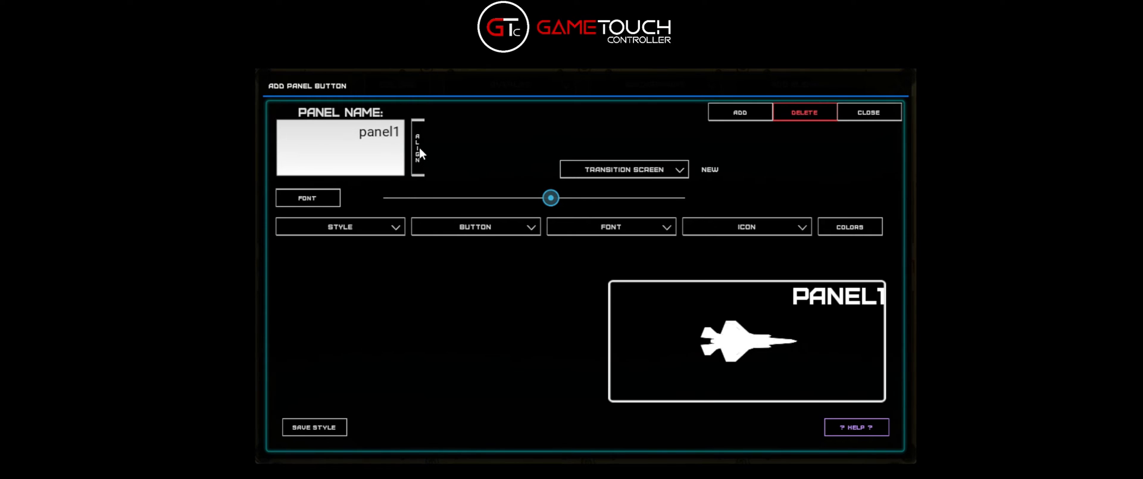
{"action": "left_click", "coordinate": [420, 154]}
{"action": "left_click", "coordinate": [421, 153]}
{"action": "left_click", "coordinate": [420, 154]}
{"action": "left_click", "coordinate": [420, 154]}
{"action": "left_click", "coordinate": [420, 154]}
{"action": "left_click", "coordinate": [421, 153]}
{"action": "left_click", "coordinate": [420, 154]}
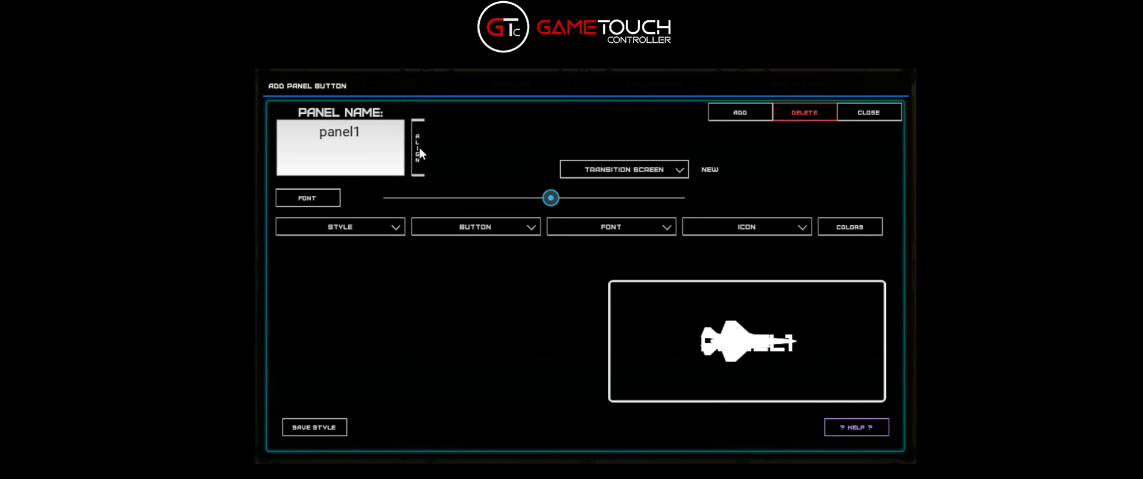
Step: Insert two blank lines before the panel1 text so the label sits below the icon
{"action": "left_click", "coordinate": [318, 137]}
{"action": "key", "text": "Return"}
{"action": "key", "text": "Return"}
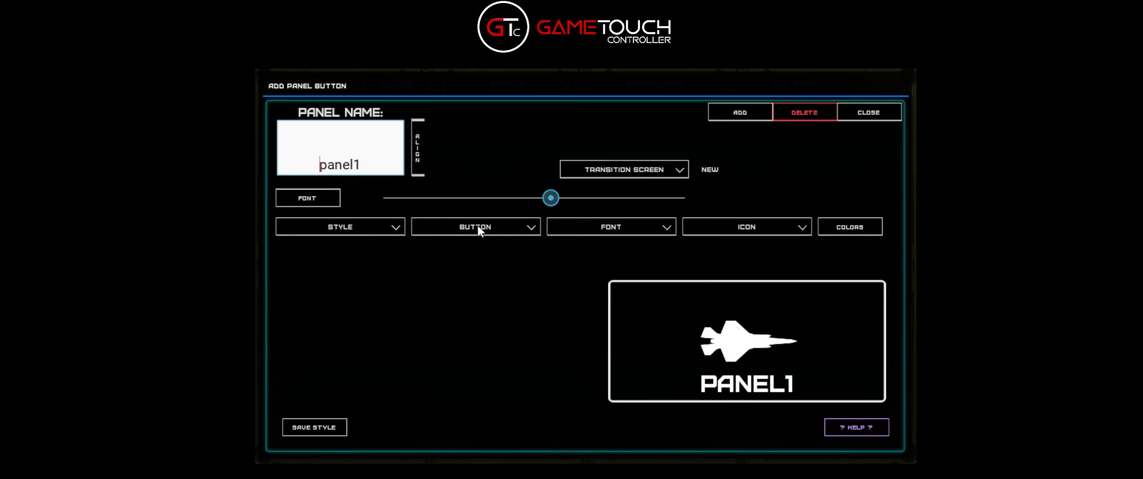
Step: Try several button graphics on panel1, including BUTTON_1, the blue and red gradient pills and a plain thick frame
{"action": "left_click", "coordinate": [521, 233]}
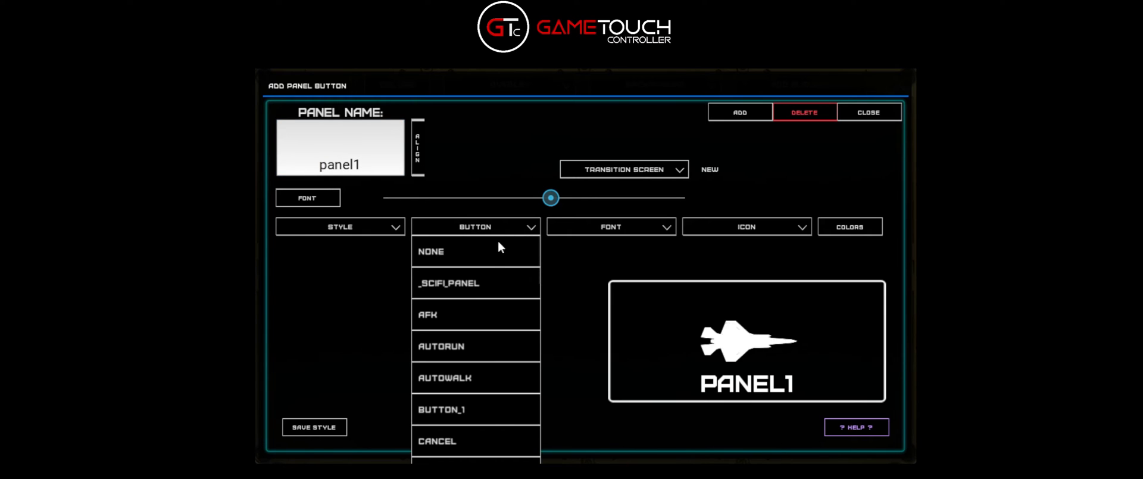
{"action": "scroll", "coordinate": [476, 321], "scroll_direction": "down", "scroll_amount": 2}
{"action": "scroll", "coordinate": [481, 334], "scroll_direction": "down", "scroll_amount": 1}
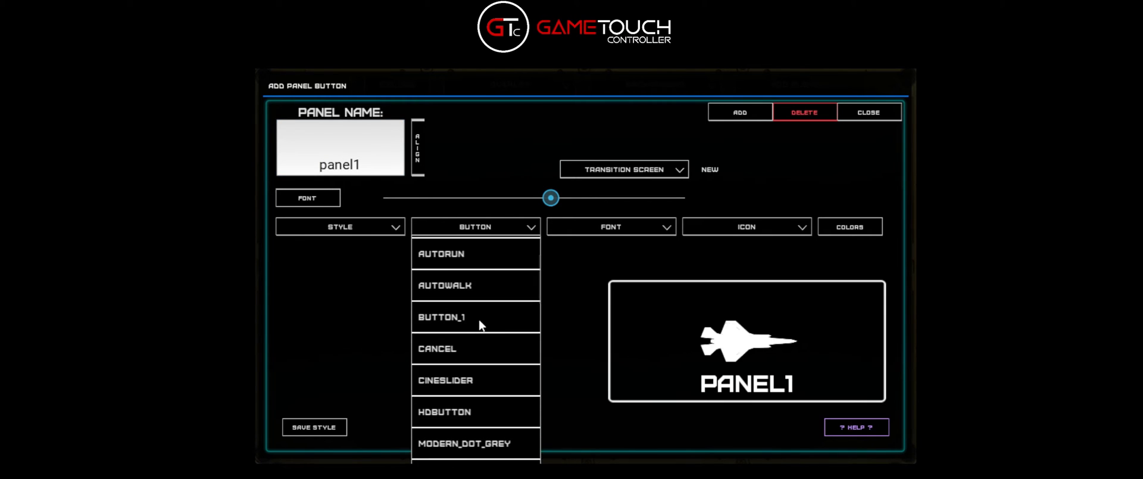
{"action": "left_click", "coordinate": [480, 325]}
{"action": "left_click", "coordinate": [505, 229]}
{"action": "scroll", "coordinate": [474, 398], "scroll_direction": "down", "scroll_amount": 2}
{"action": "left_click", "coordinate": [473, 398]}
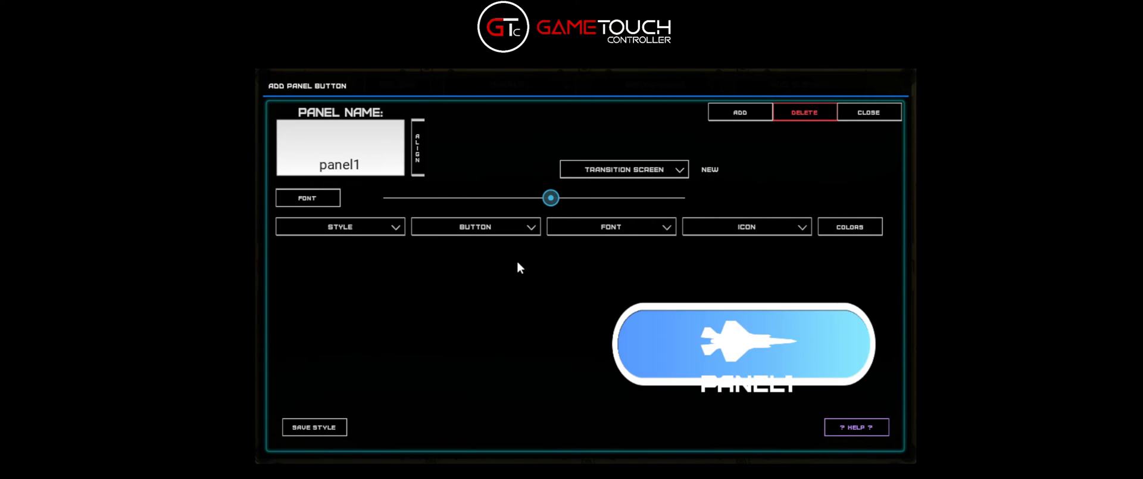
{"action": "left_click", "coordinate": [513, 233]}
{"action": "left_click", "coordinate": [471, 422]}
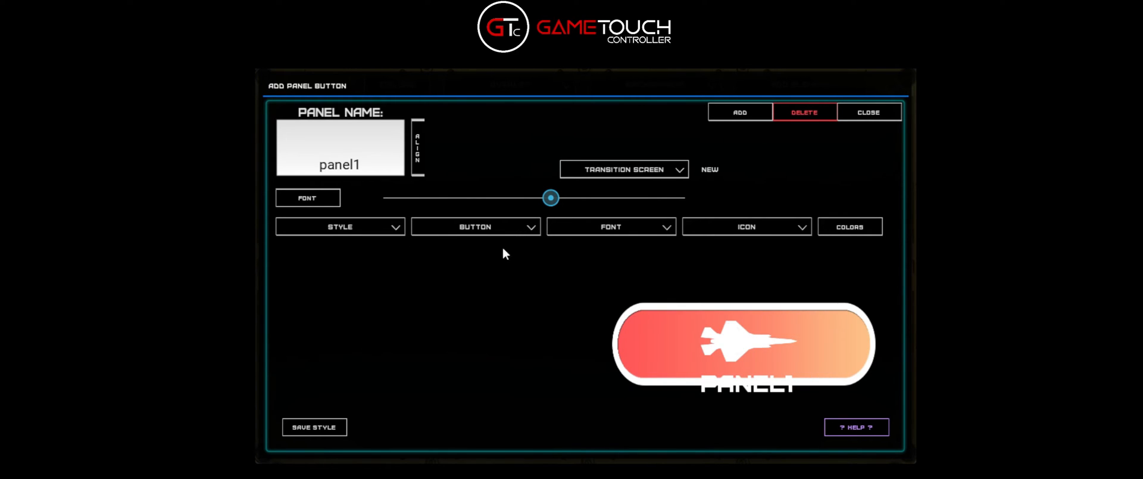
{"action": "left_click", "coordinate": [505, 227]}
{"action": "scroll", "coordinate": [476, 403], "scroll_direction": "down", "scroll_amount": 1}
{"action": "left_click", "coordinate": [478, 404]}
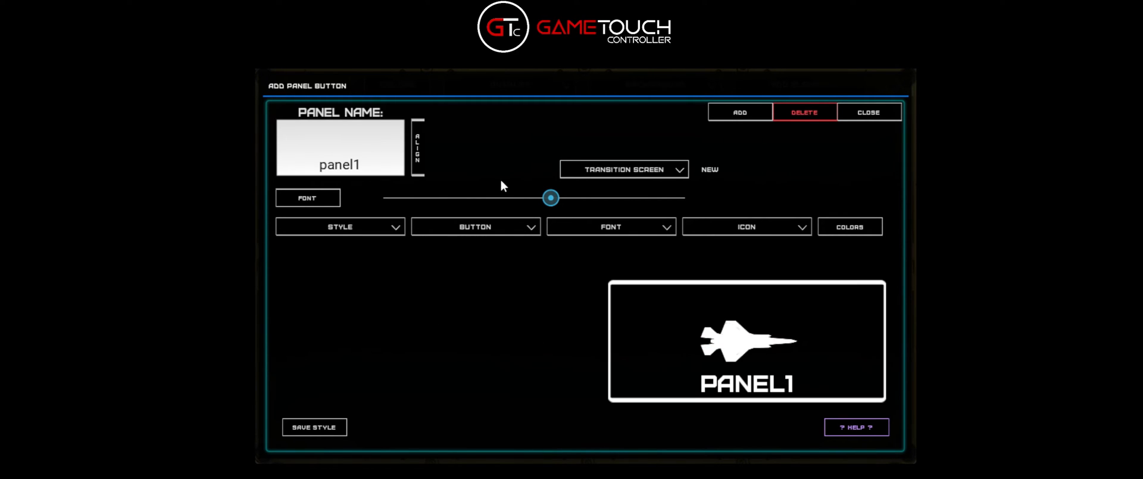
Step: Compare the angular sci-fi frame graphics for panel1 and apply the thin frame with beveled corners
{"action": "left_click", "coordinate": [489, 233]}
{"action": "scroll", "coordinate": [476, 358], "scroll_direction": "down", "scroll_amount": 1}
{"action": "left_click", "coordinate": [470, 389]}
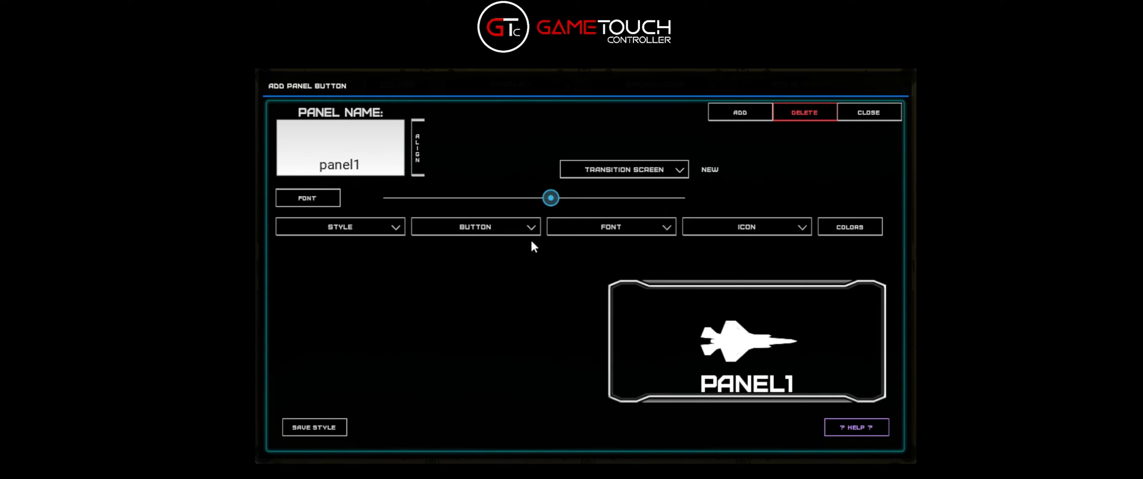
{"action": "left_click", "coordinate": [498, 232]}
{"action": "left_click", "coordinate": [473, 452]}
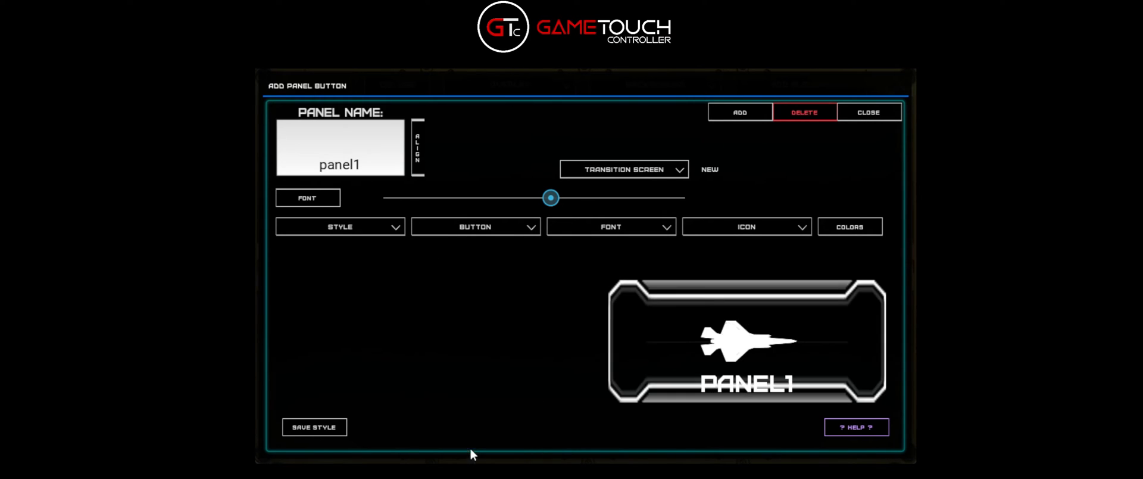
{"action": "left_click", "coordinate": [487, 233]}
{"action": "left_click", "coordinate": [456, 421]}
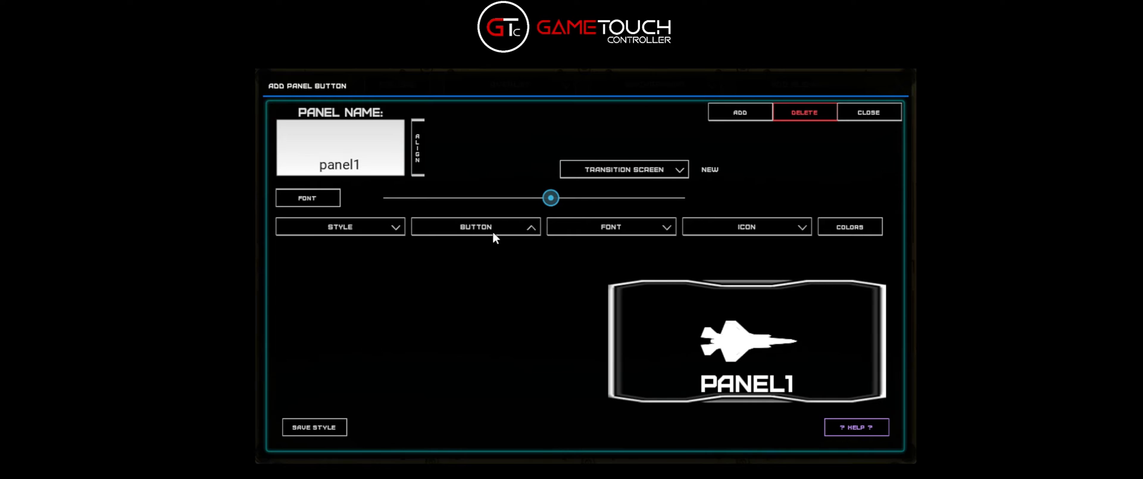
{"action": "left_click", "coordinate": [495, 233]}
{"action": "left_click", "coordinate": [443, 388]}
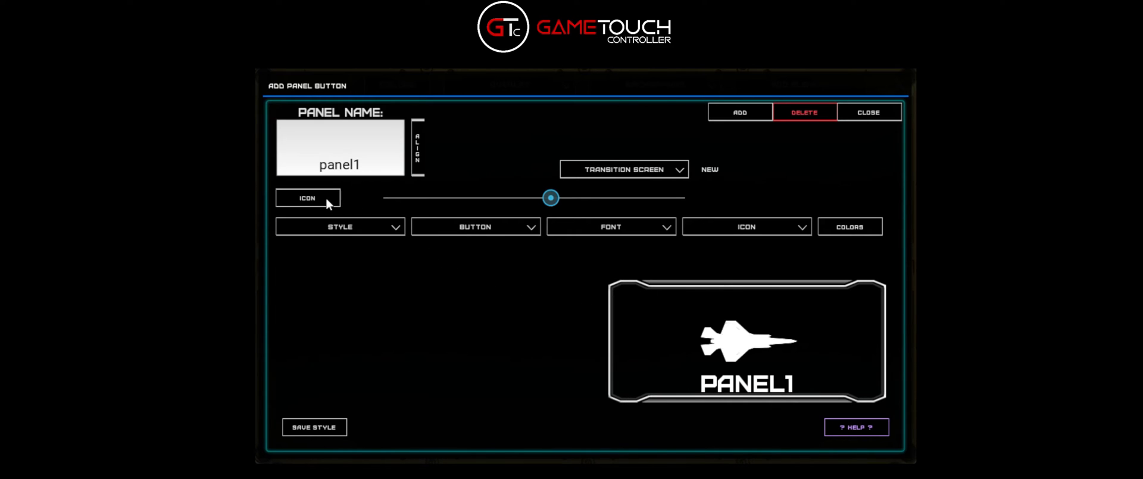
Step: Reduce the panel1 label's font size slightly and compare fonts such as GYPSYKILLER-REGULAR and JURA-BOLD, settling on FURORE
{"action": "left_click_drag", "start_coordinate": [550, 197], "coordinate": [535, 199]}
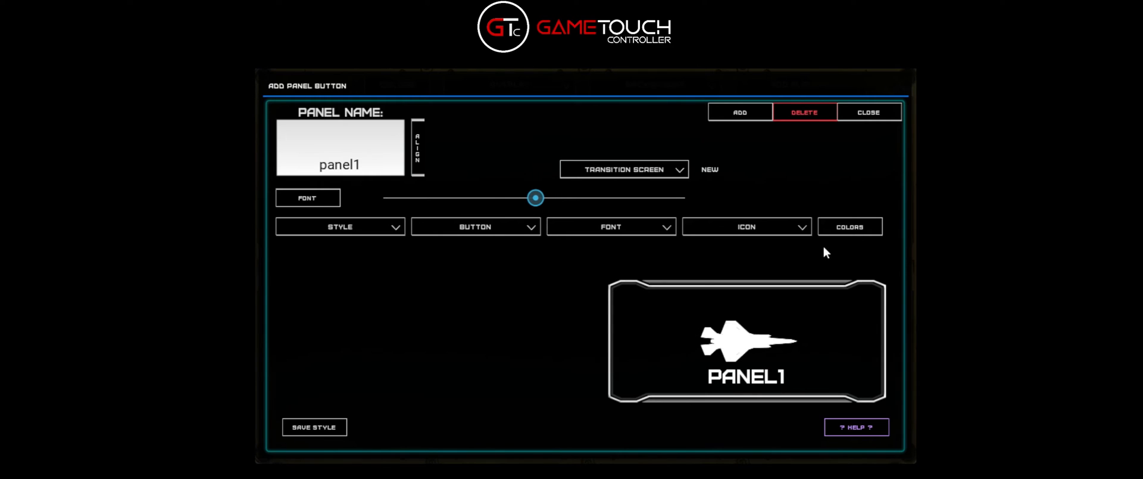
{"action": "left_click", "coordinate": [647, 233]}
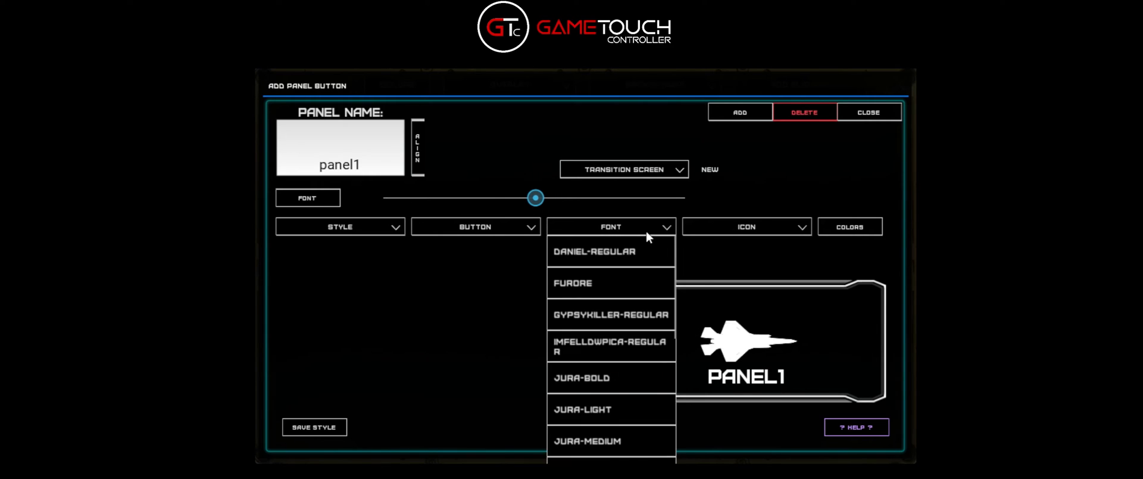
{"action": "scroll", "coordinate": [598, 390], "scroll_direction": "down", "scroll_amount": 1}
{"action": "scroll", "coordinate": [604, 376], "scroll_direction": "up", "scroll_amount": 1}
{"action": "left_click", "coordinate": [600, 307]}
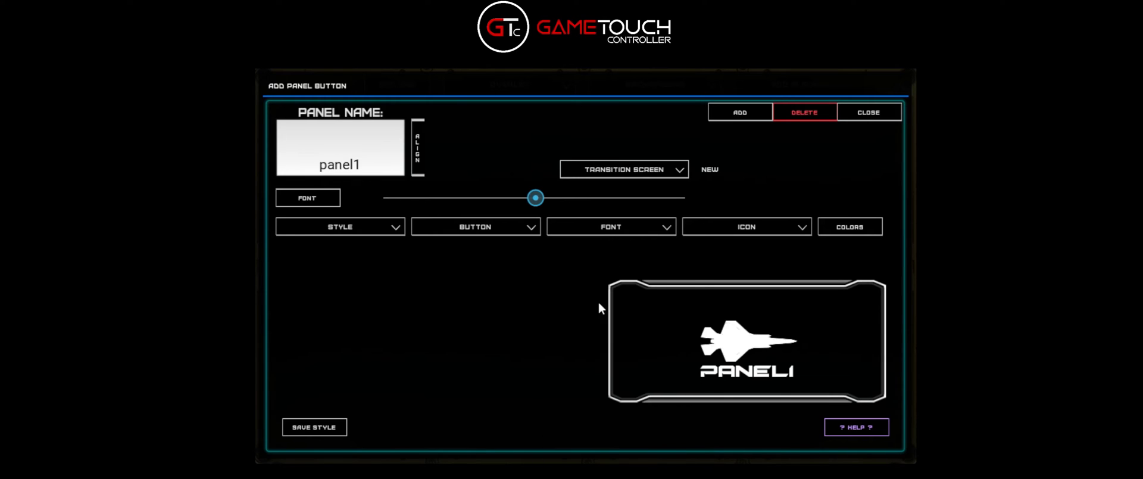
{"action": "left_click", "coordinate": [602, 232]}
{"action": "left_click", "coordinate": [579, 375]}
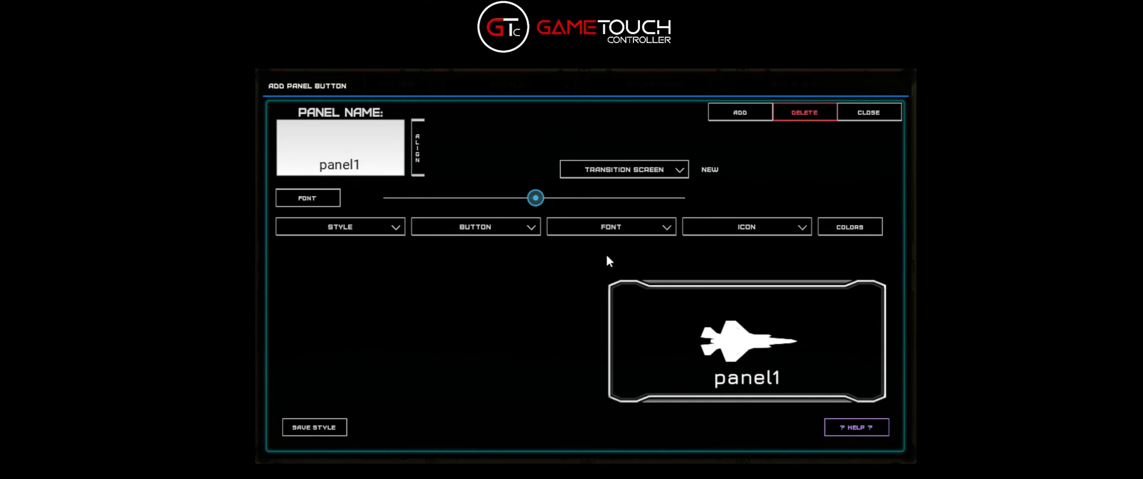
{"action": "left_click", "coordinate": [608, 230]}
{"action": "left_click", "coordinate": [631, 228]}
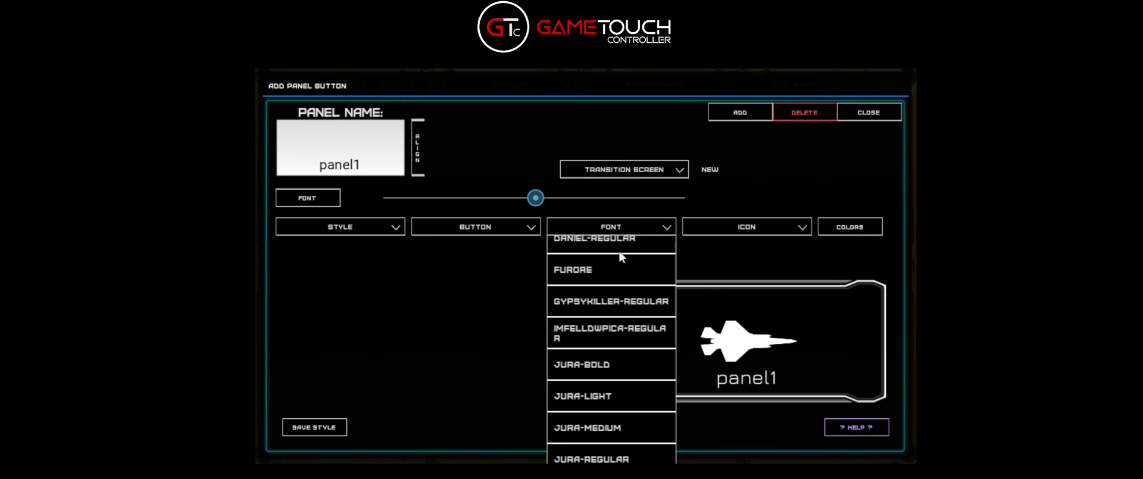
{"action": "left_click", "coordinate": [594, 271]}
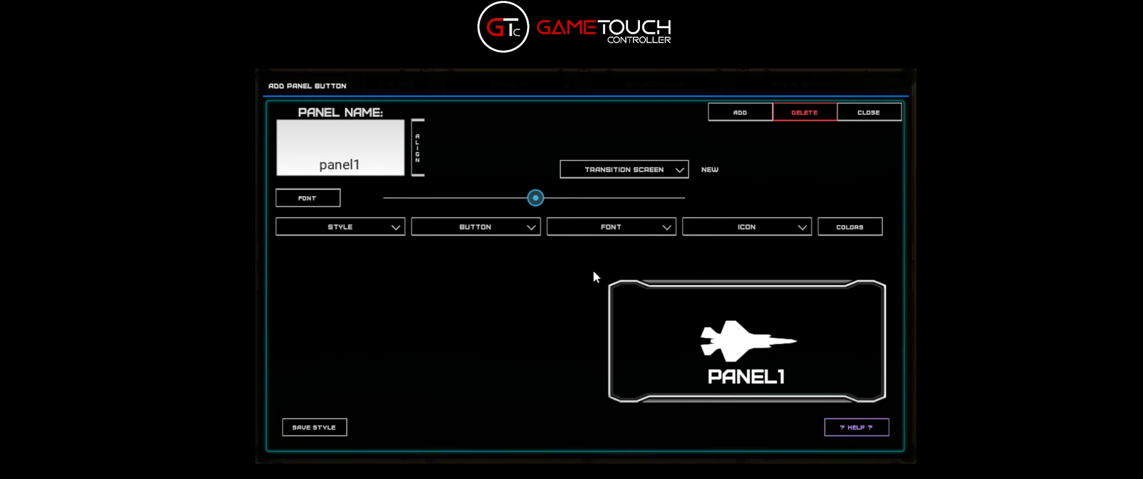
Step: Set panel1's text color to purple #7966ffff, widget color to pale green #d8ffb2ff and icon color to light blue #7fcfffff
{"action": "left_click", "coordinate": [850, 227]}
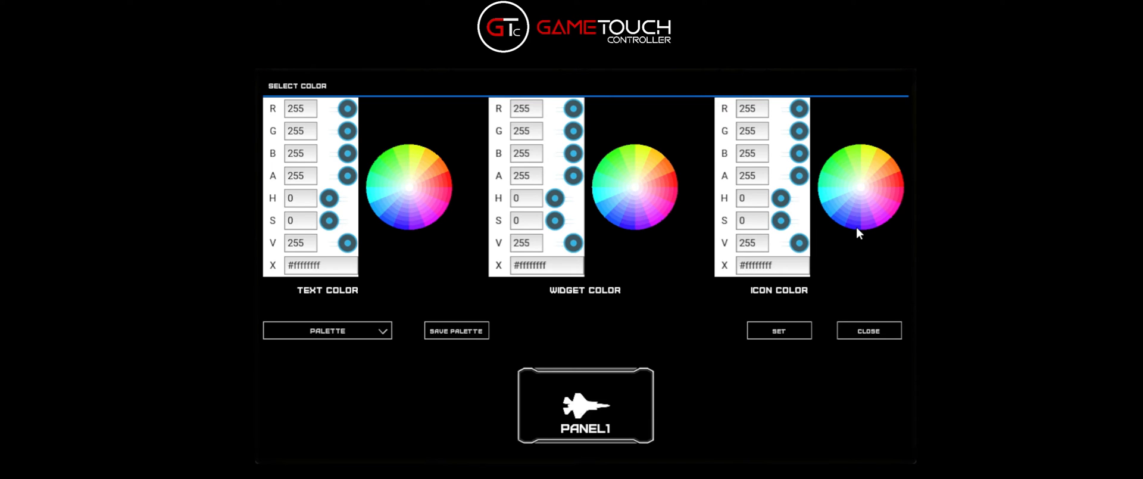
{"action": "left_click", "coordinate": [400, 212]}
{"action": "left_click", "coordinate": [635, 175]}
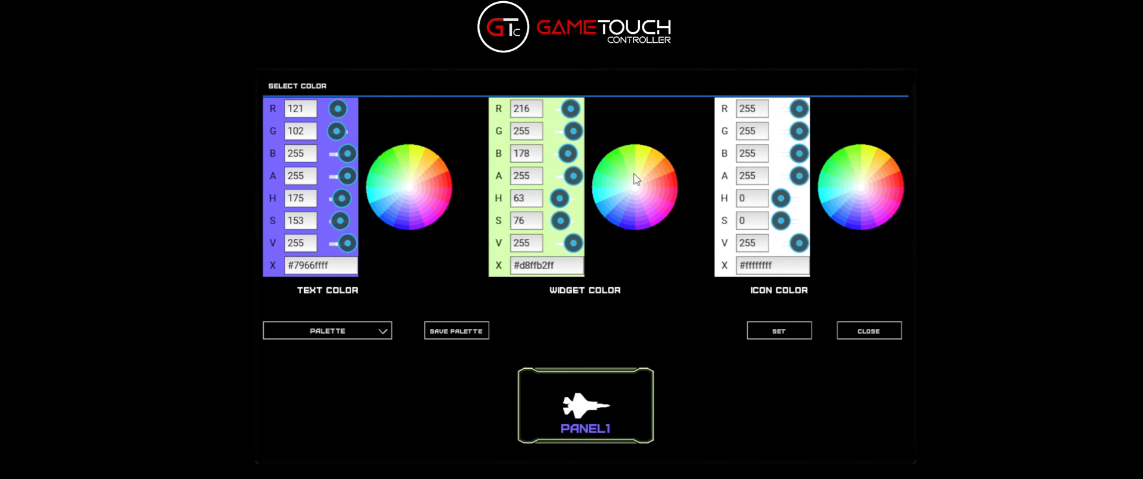
{"action": "left_click", "coordinate": [856, 218]}
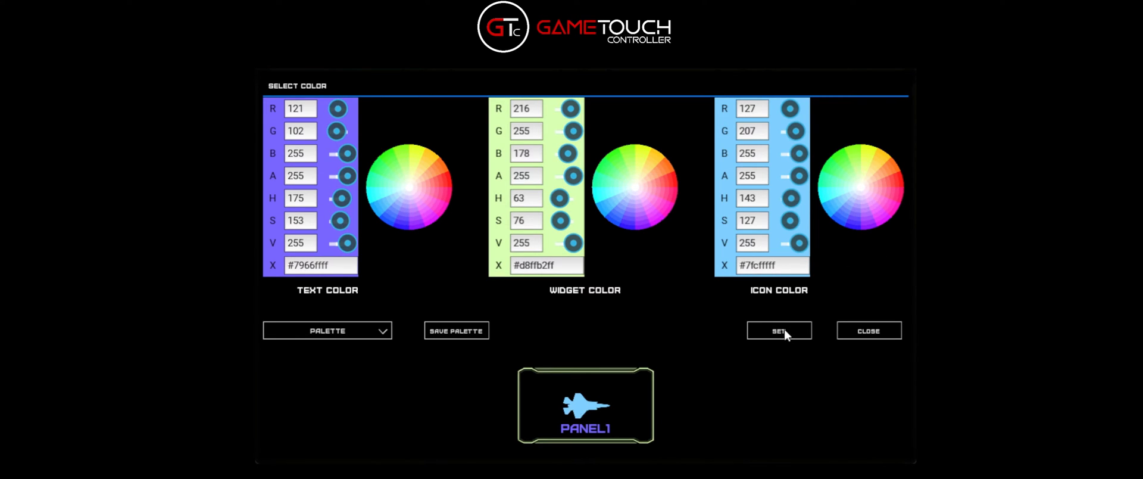
Step: Try other shades for panel1, choosing text color #e5ffccff and widget color #99ffb2ff
{"action": "left_click", "coordinate": [381, 203]}
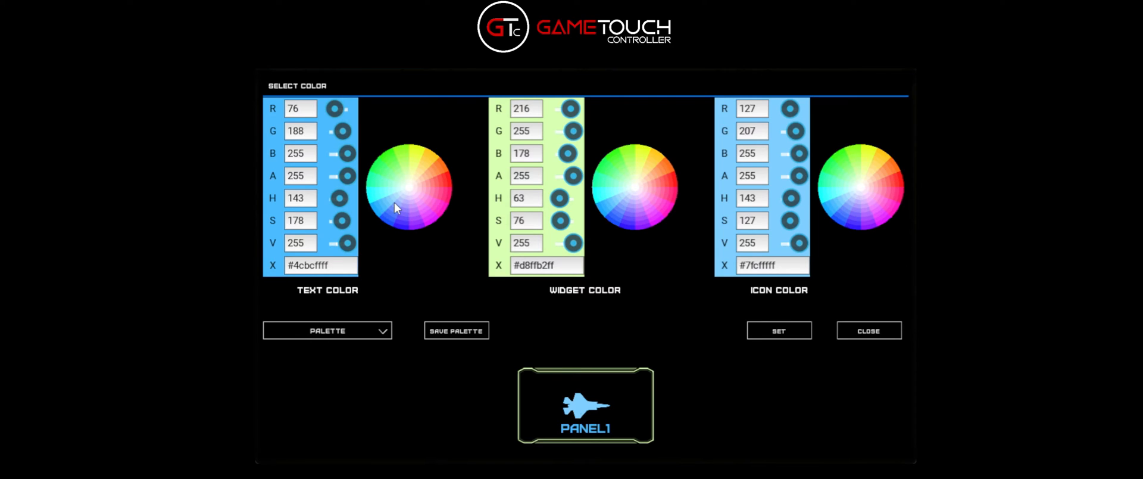
{"action": "left_click", "coordinate": [391, 179]}
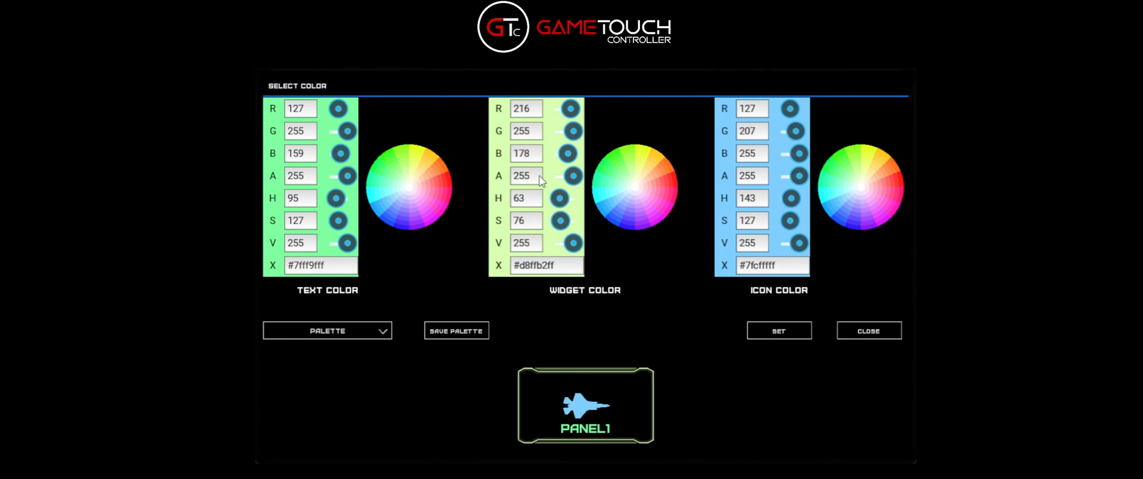
{"action": "left_click", "coordinate": [621, 172]}
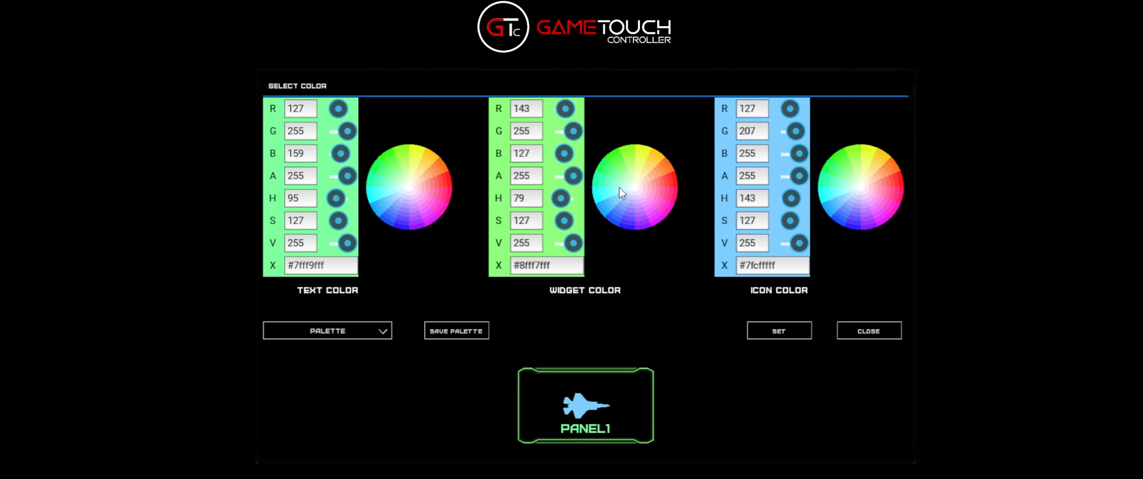
{"action": "left_click", "coordinate": [631, 185]}
{"action": "left_click", "coordinate": [620, 176]}
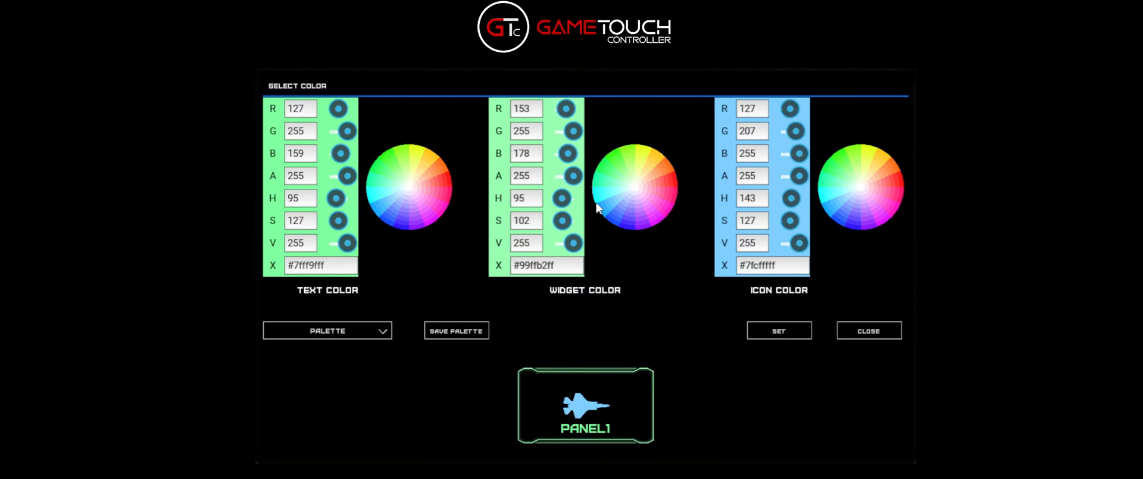
{"action": "left_click", "coordinate": [412, 180]}
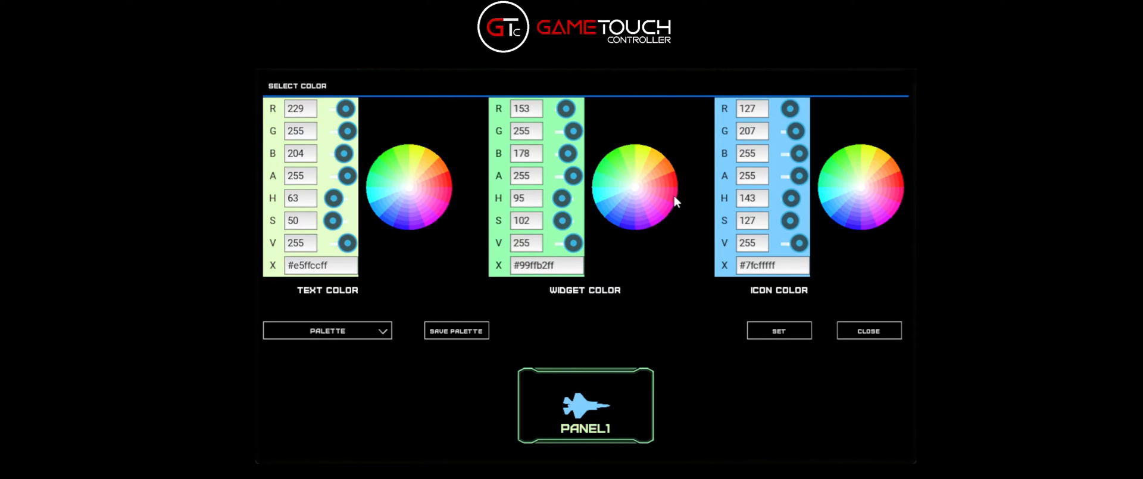
Step: Set panel1's icon color to bright green #36ff19ff and save the color palette as button_green
{"action": "left_click", "coordinate": [841, 159]}
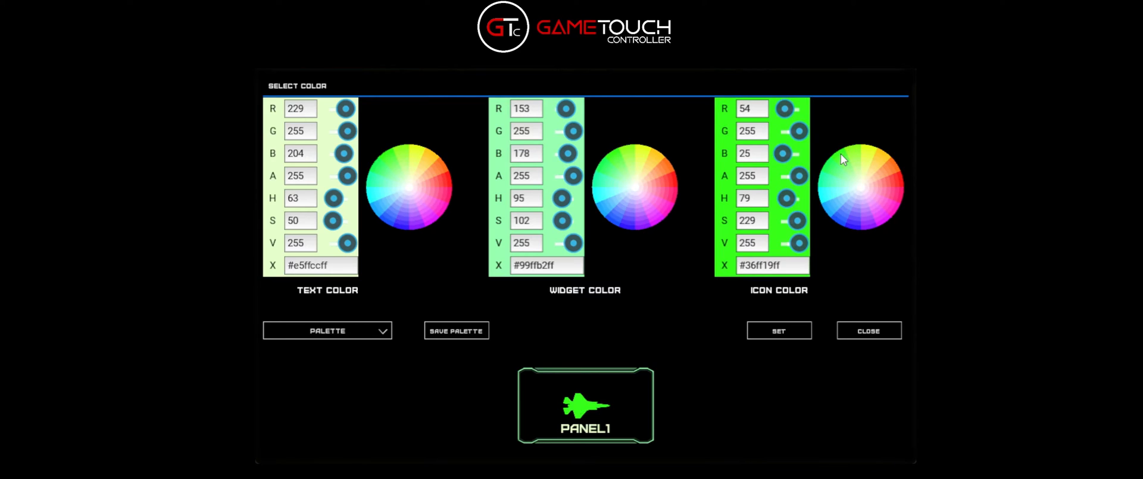
{"action": "left_click", "coordinate": [453, 329]}
{"action": "left_click", "coordinate": [585, 125]}
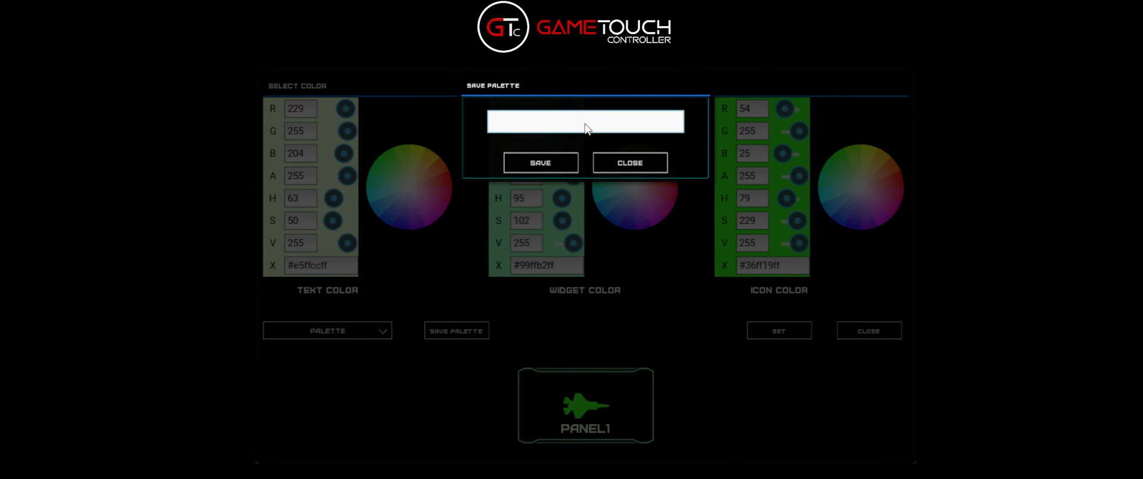
{"action": "type", "text": "button_pal"}
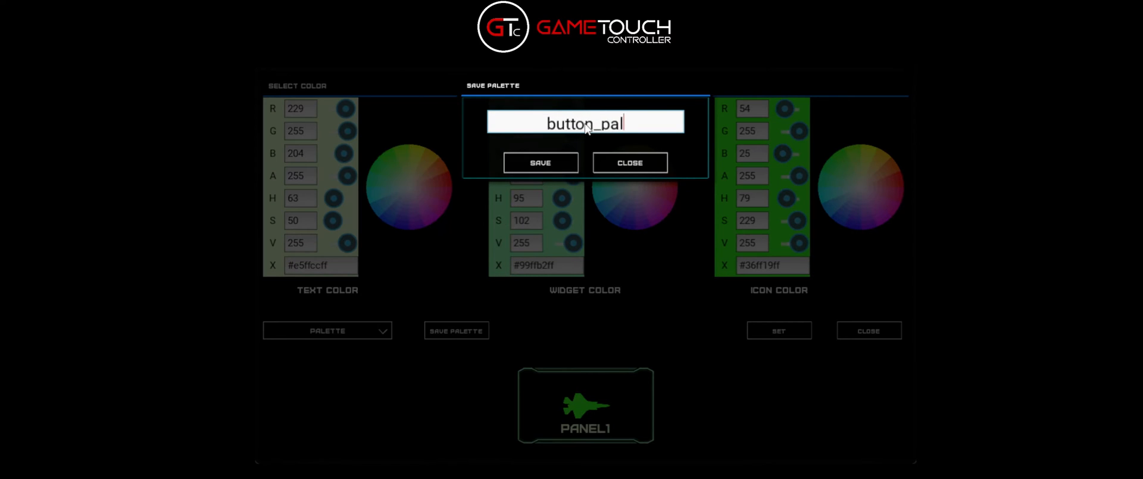
{"action": "key", "text": "BackSpace"}
{"action": "key", "text": "BackSpace"}
{"action": "key", "text": "BackSpace"}
{"action": "type", "text": "green"}
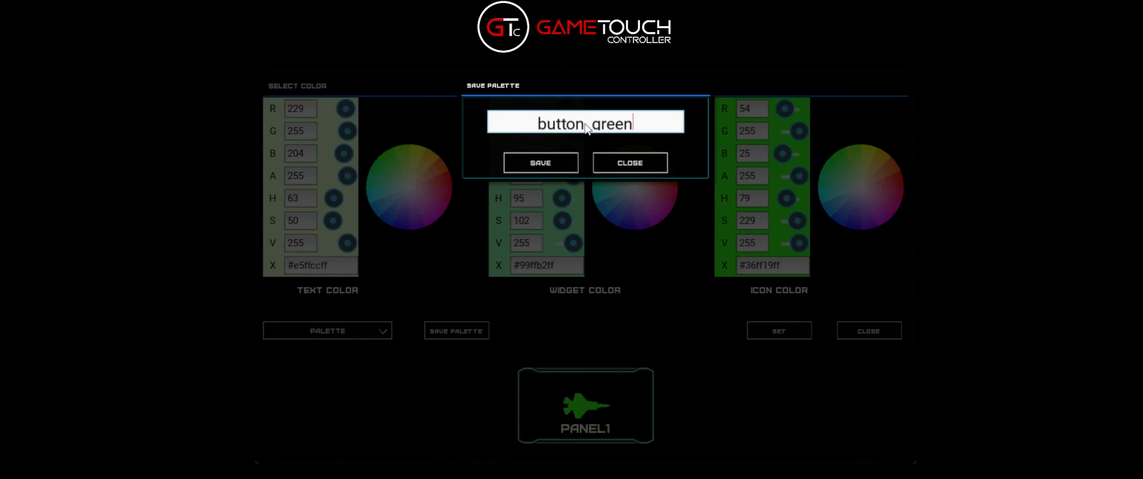
{"action": "left_click", "coordinate": [564, 168]}
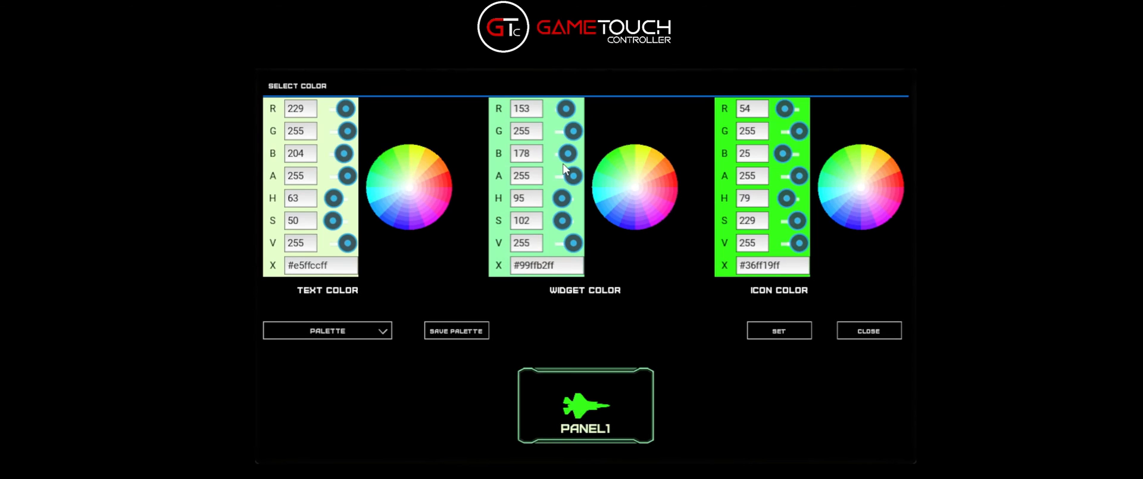
Step: Apply the chosen colors to panel1 and add the styled button to the screen
{"action": "left_click", "coordinate": [778, 330]}
{"action": "left_click", "coordinate": [880, 330]}
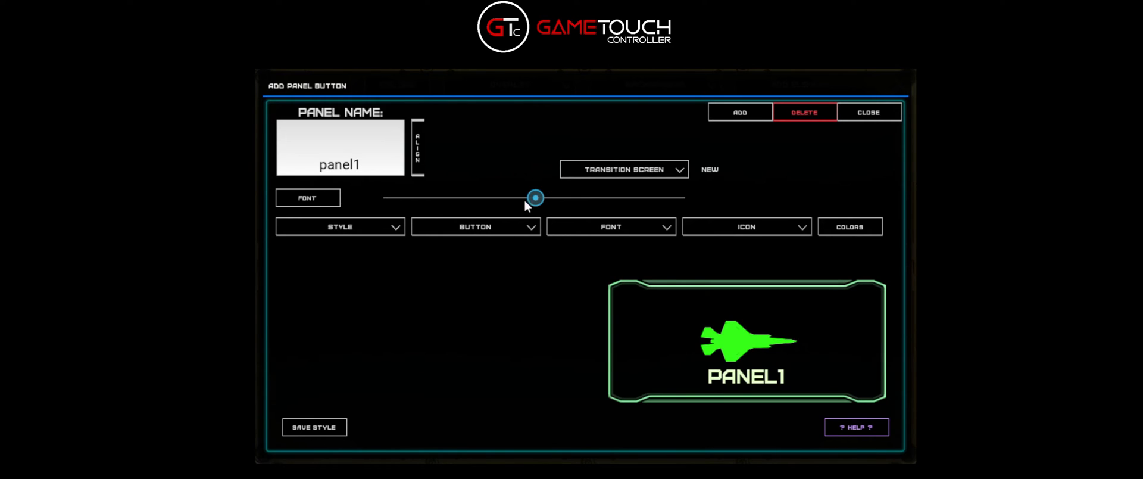
{"action": "left_click", "coordinate": [740, 113]}
Step: Read the help page on macro commands, key names, button types and saved styles
{"action": "left_click", "coordinate": [849, 428]}
{"action": "scroll", "coordinate": [479, 249], "scroll_direction": "down", "scroll_amount": 3}
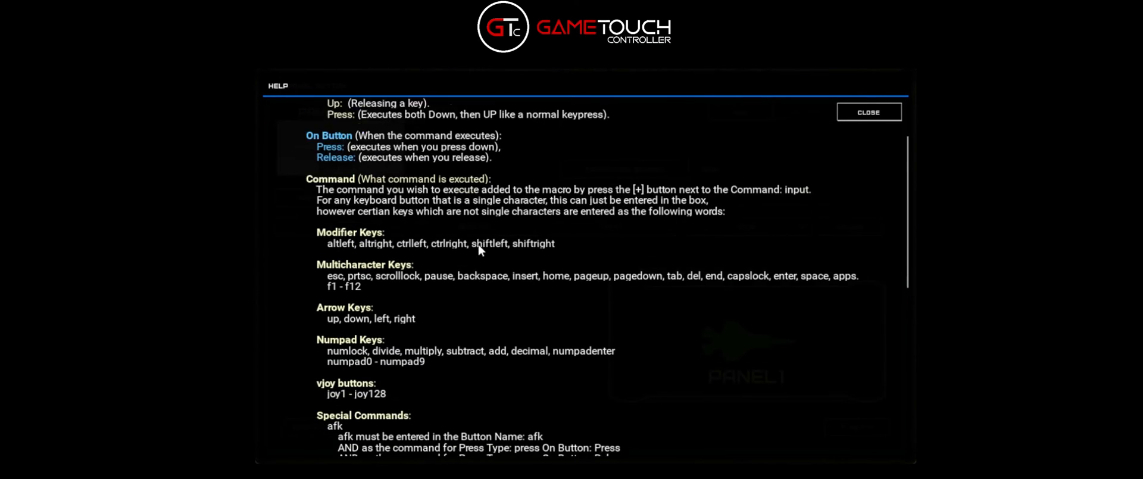
{"action": "scroll", "coordinate": [480, 249], "scroll_direction": "down", "scroll_amount": 10}
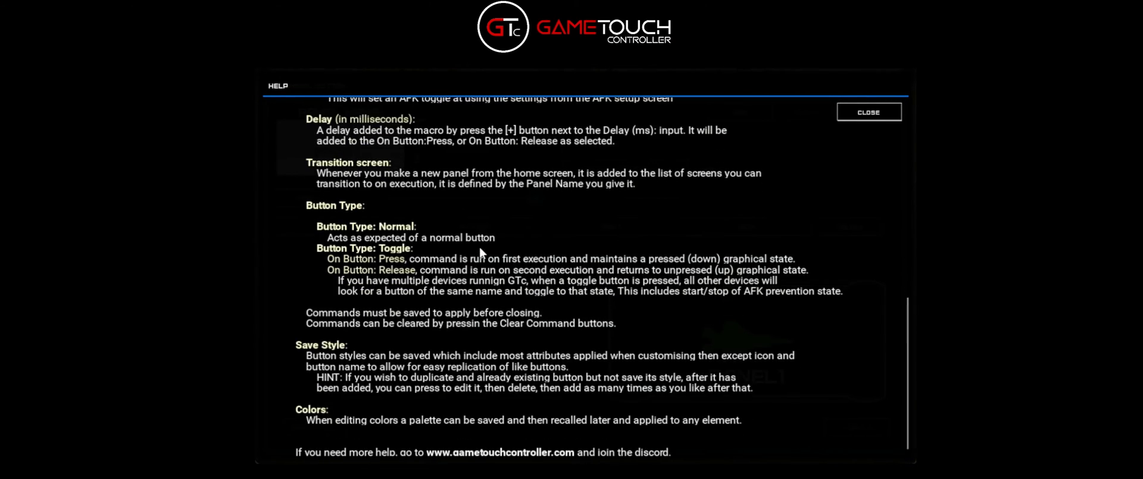
{"action": "scroll", "coordinate": [481, 253], "scroll_direction": "up", "scroll_amount": 8}
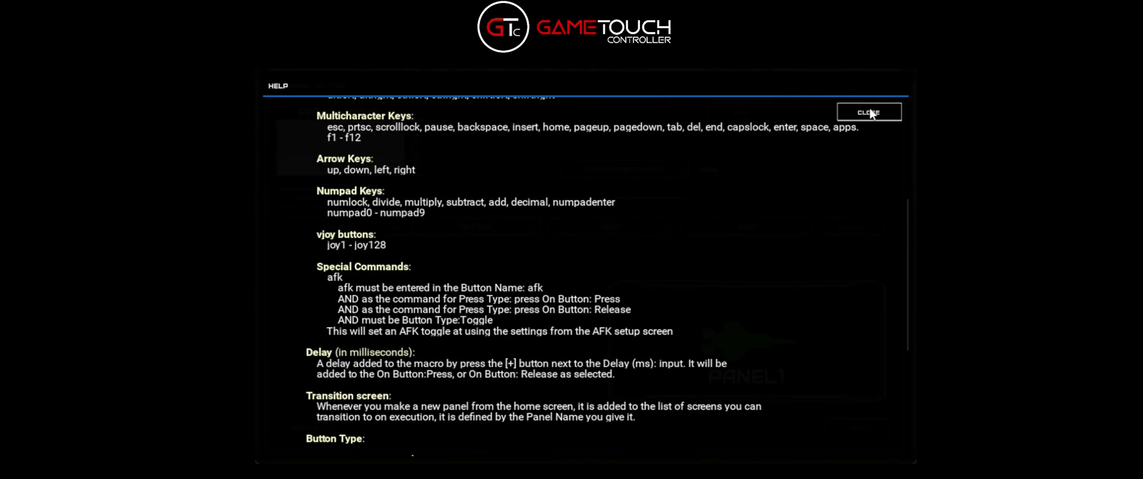
{"action": "left_click", "coordinate": [870, 113]}
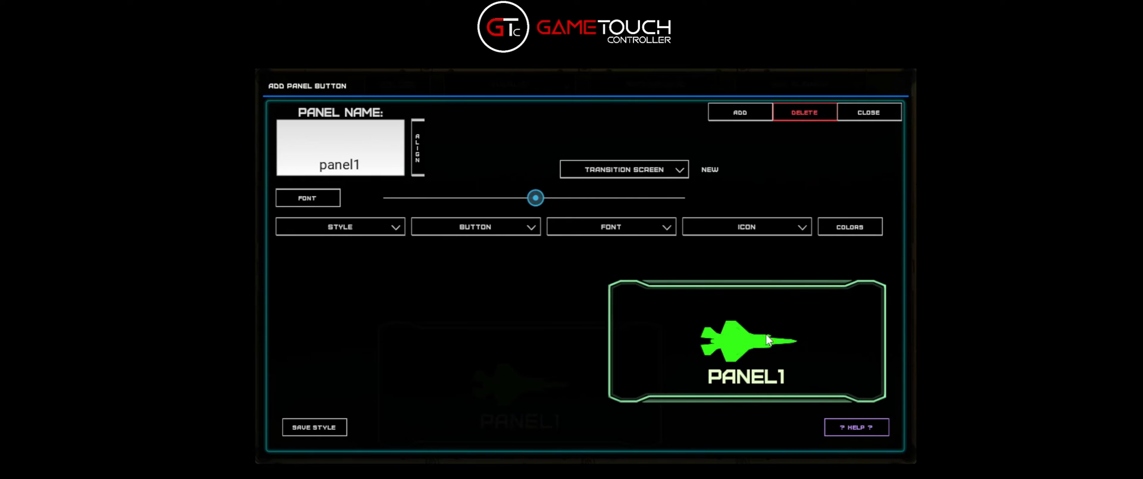
Step: Save panel1's appearance as a reusable style named "panel button"
{"action": "left_click", "coordinate": [319, 432]}
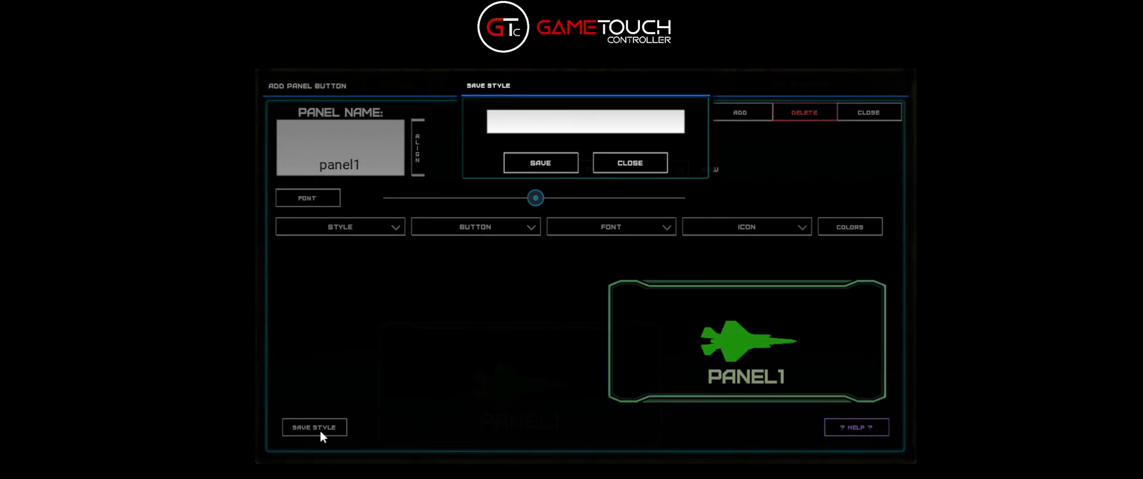
{"action": "type", "text": "p"}
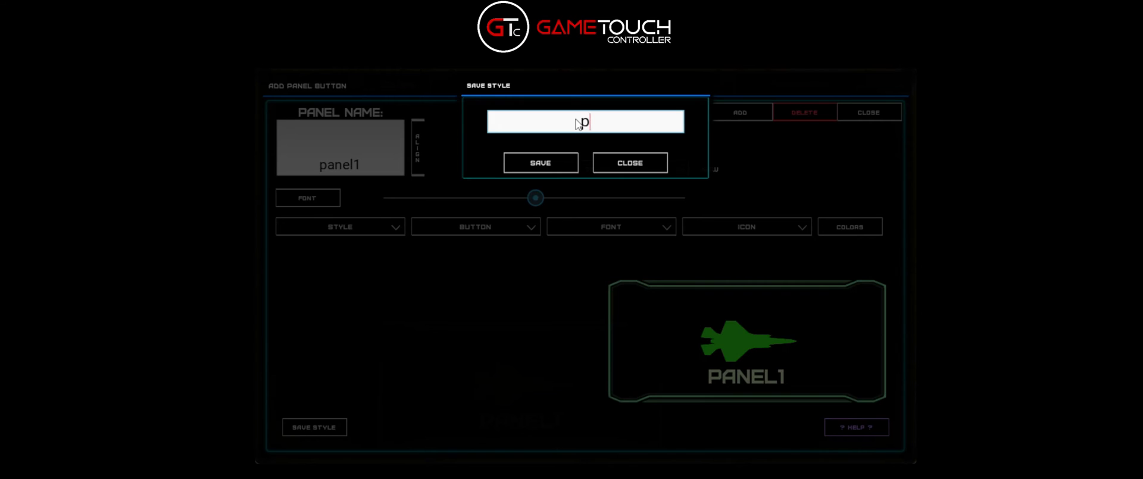
{"action": "type", "text": "anel button"}
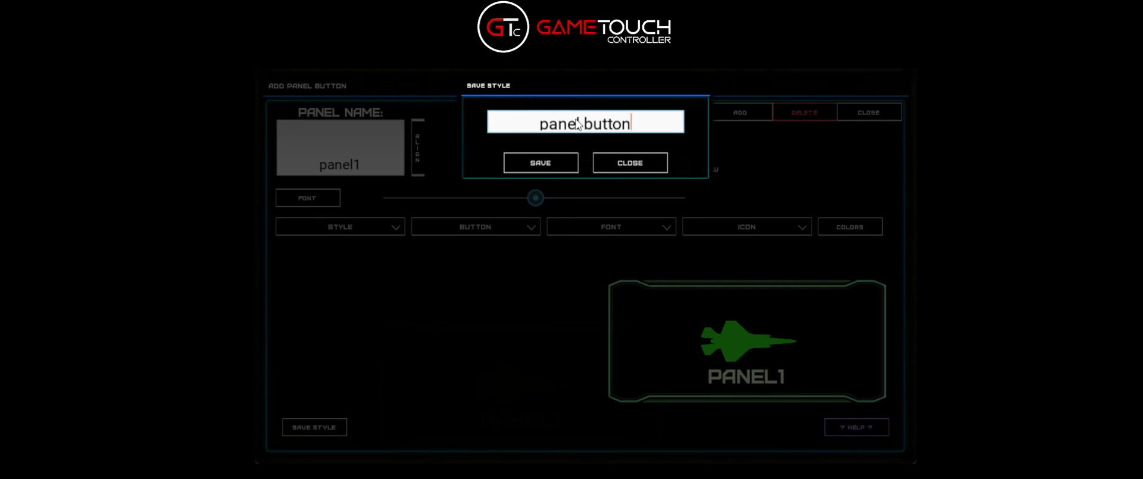
{"action": "left_click", "coordinate": [540, 162]}
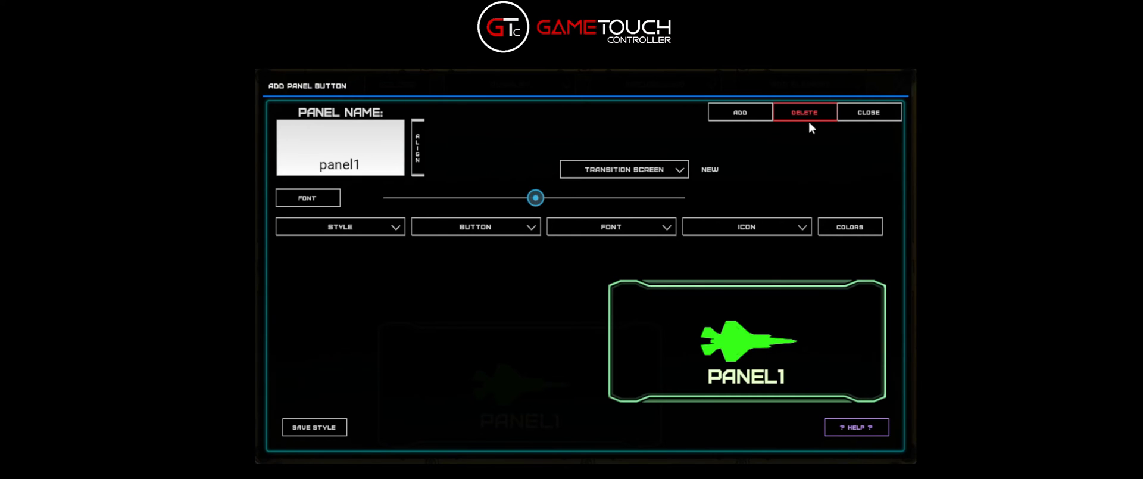
Step: Move one panel1 copy above the other on the screen and delete that duplicate
{"action": "left_click", "coordinate": [874, 115]}
{"action": "left_click_drag", "start_coordinate": [519, 383], "coordinate": [552, 230]}
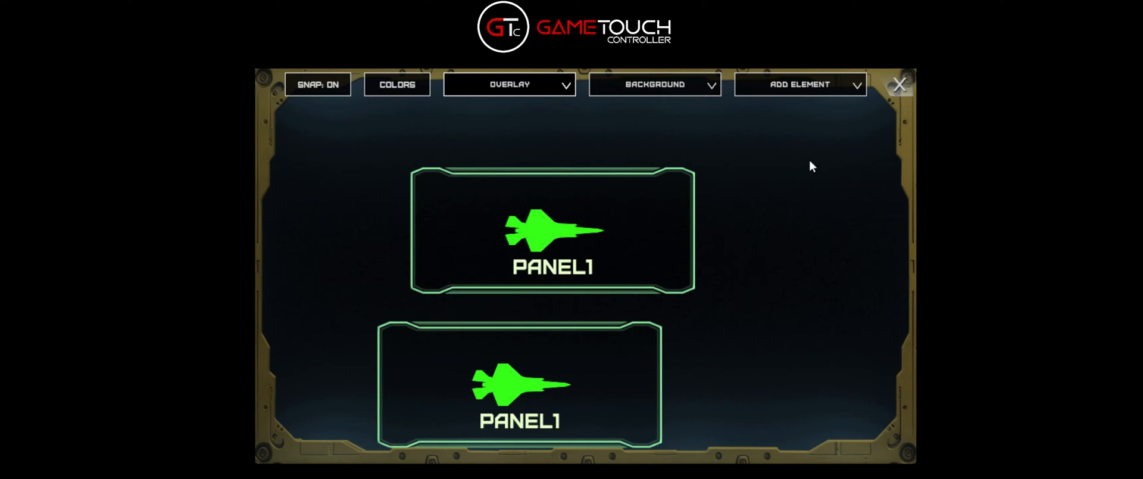
{"action": "left_click", "coordinate": [570, 259]}
{"action": "left_click", "coordinate": [813, 115]}
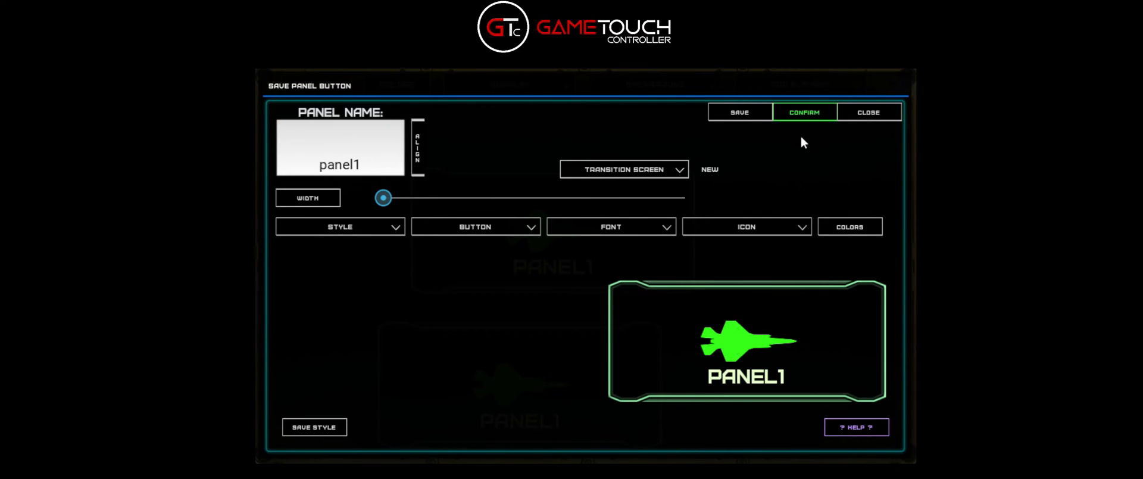
{"action": "left_click", "coordinate": [871, 117]}
Step: Reapply the metal frame overlay above the buttons and position panel1 inside the frame's lower-left corner
{"action": "left_click_drag", "start_coordinate": [612, 374], "coordinate": [572, 284]}
{"action": "left_click_drag", "start_coordinate": [507, 296], "coordinate": [364, 411]}
{"action": "left_click_drag", "start_coordinate": [364, 370], "coordinate": [418, 390]}
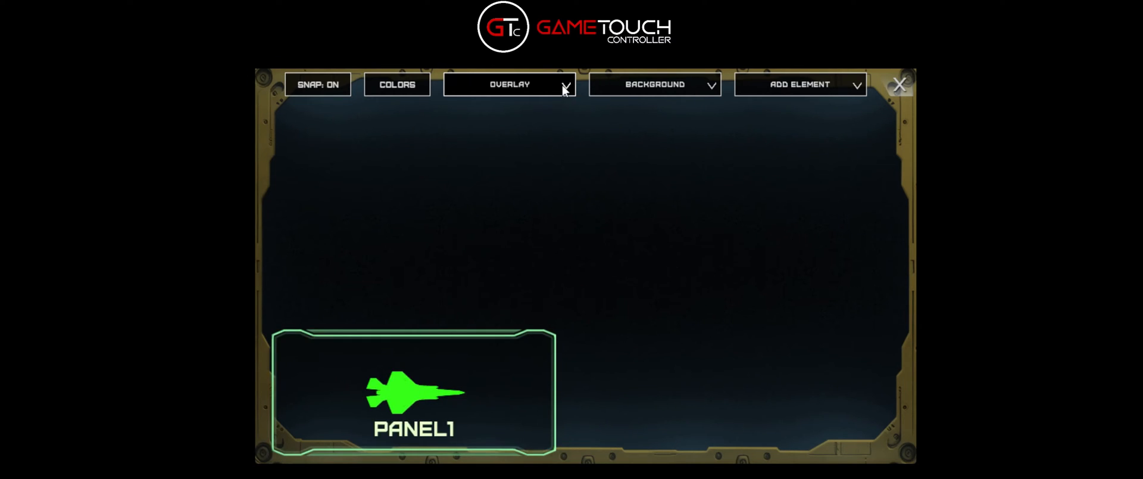
{"action": "left_click", "coordinate": [563, 89]}
{"action": "left_click", "coordinate": [504, 217]}
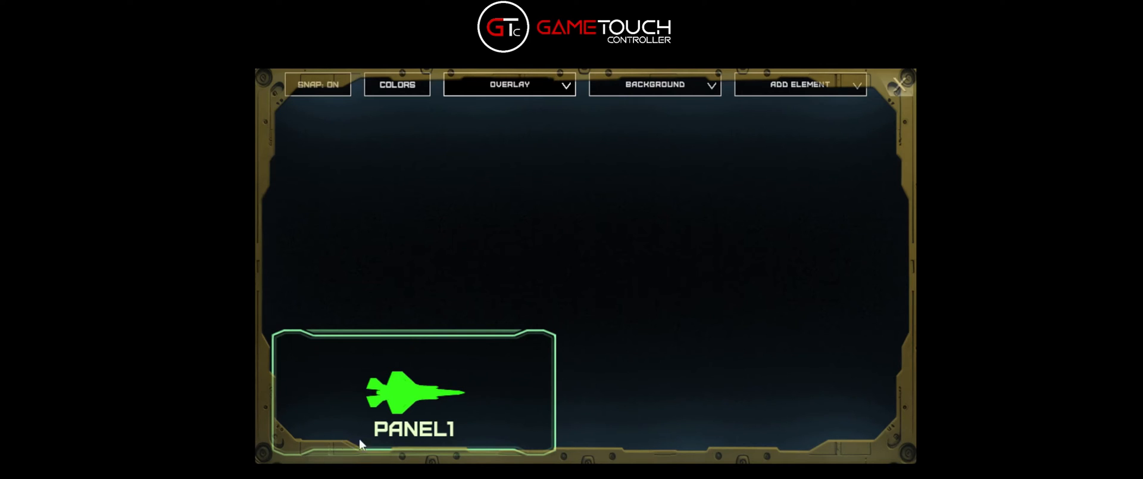
{"action": "left_click_drag", "start_coordinate": [413, 409], "coordinate": [447, 359]}
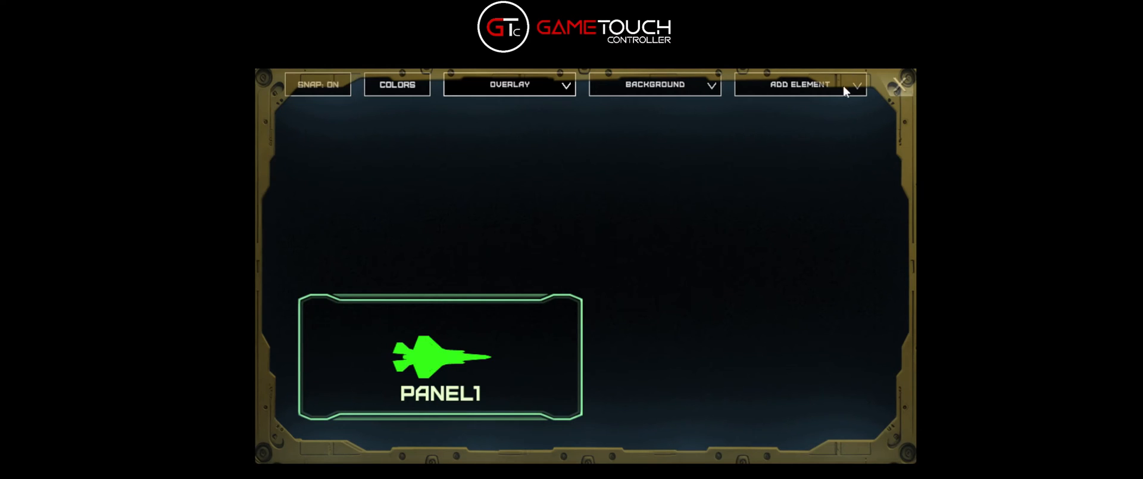
Step: Create a new panel button from the saved "panel button" style and name it fps
{"action": "left_click", "coordinate": [799, 94]}
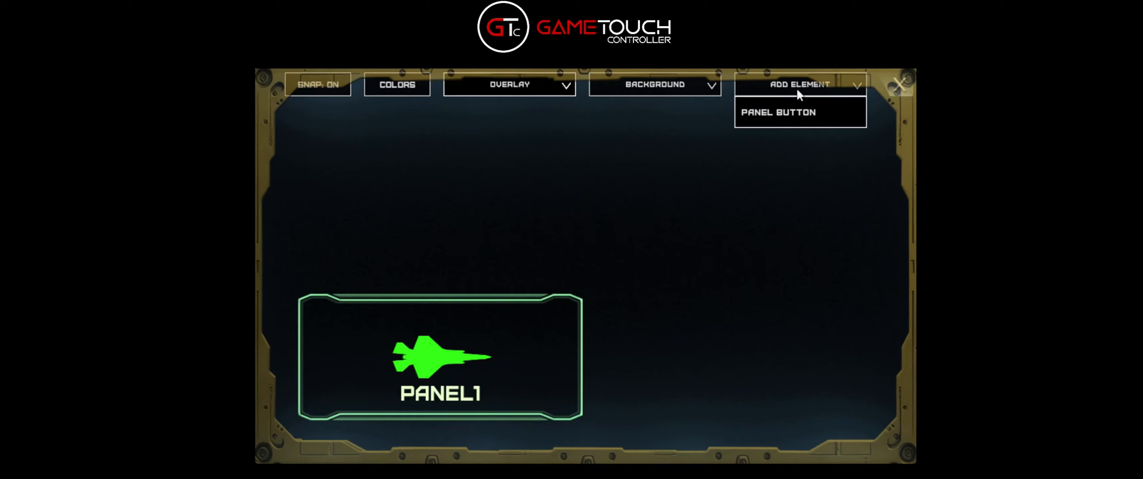
{"action": "left_click", "coordinate": [783, 109]}
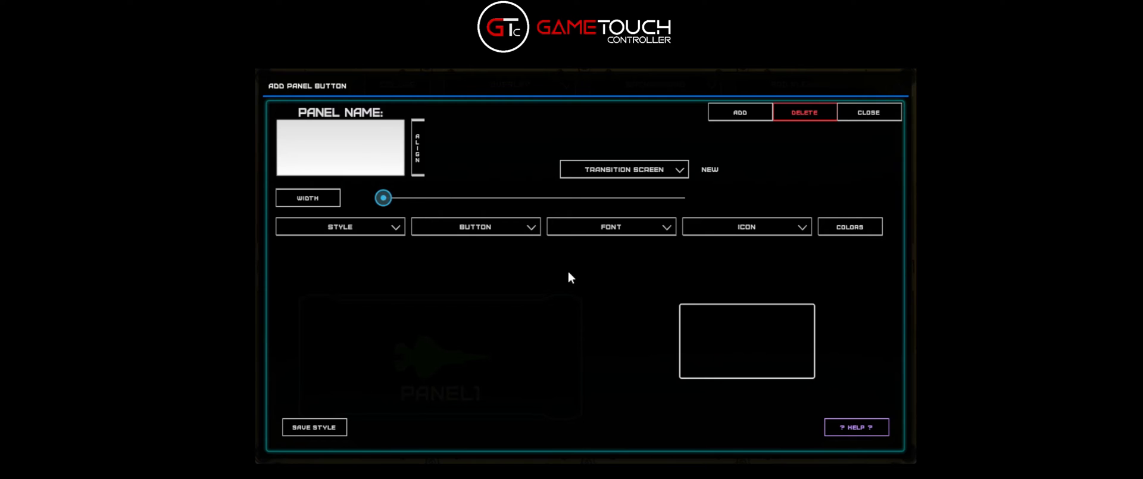
{"action": "left_click", "coordinate": [373, 228]}
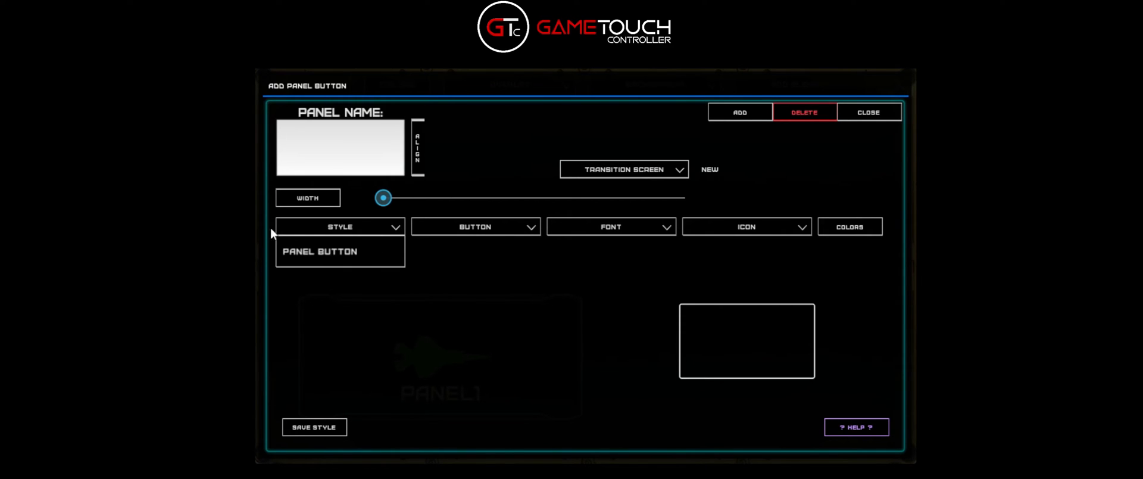
{"action": "left_click", "coordinate": [339, 262]}
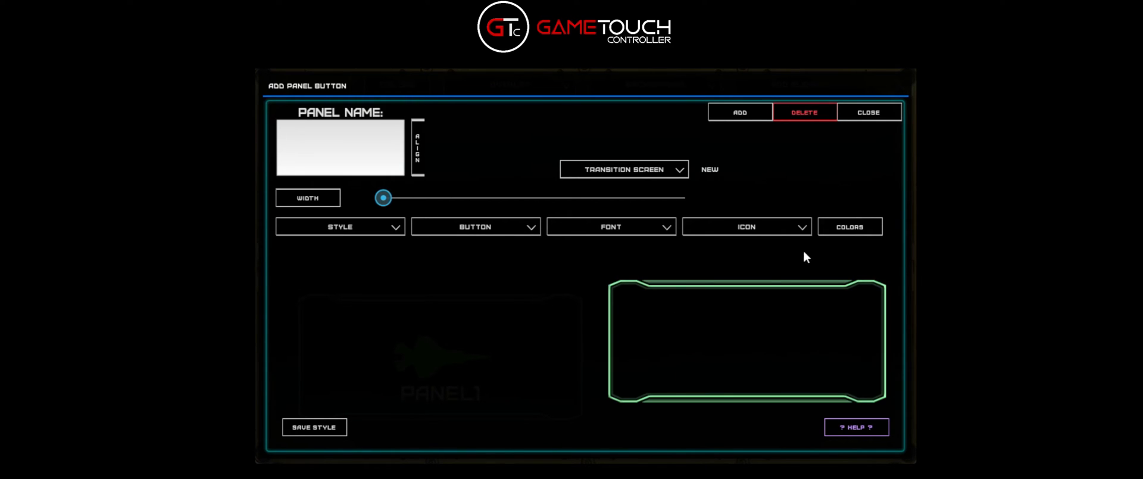
{"action": "left_click", "coordinate": [327, 161]}
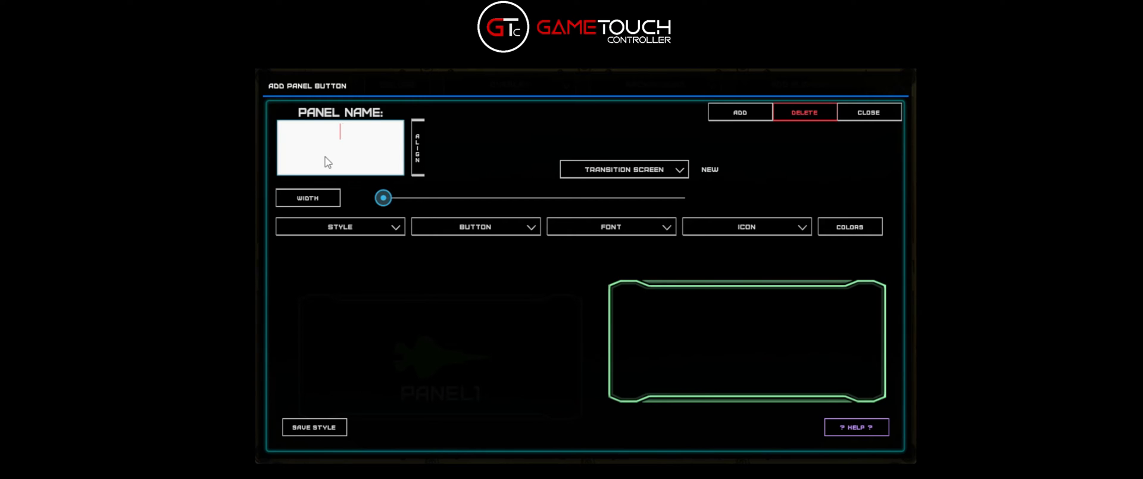
{"action": "type", "text": "fps"}
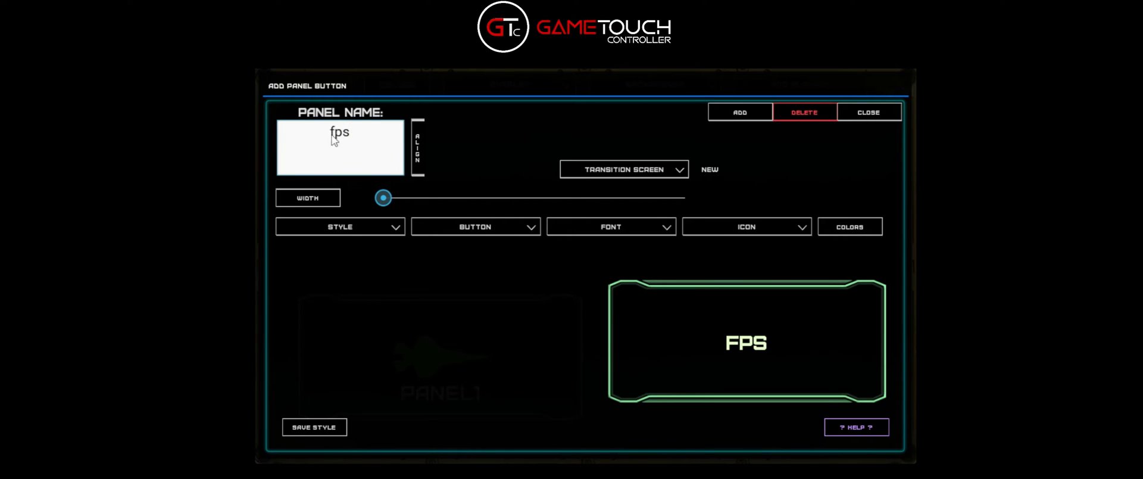
Step: Cycle the fps label's vertical alignment until it sits in the lower part inside the button frame
{"action": "left_click", "coordinate": [417, 155]}
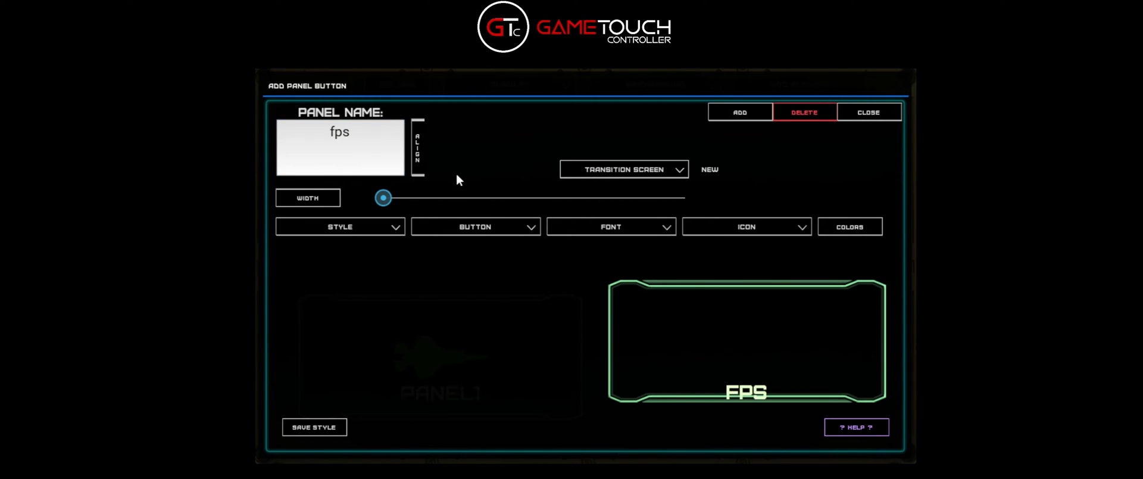
{"action": "left_click", "coordinate": [418, 153]}
{"action": "left_click", "coordinate": [418, 154]}
{"action": "left_click", "coordinate": [418, 154]}
{"action": "left_click", "coordinate": [418, 154]}
{"action": "left_click", "coordinate": [417, 153]}
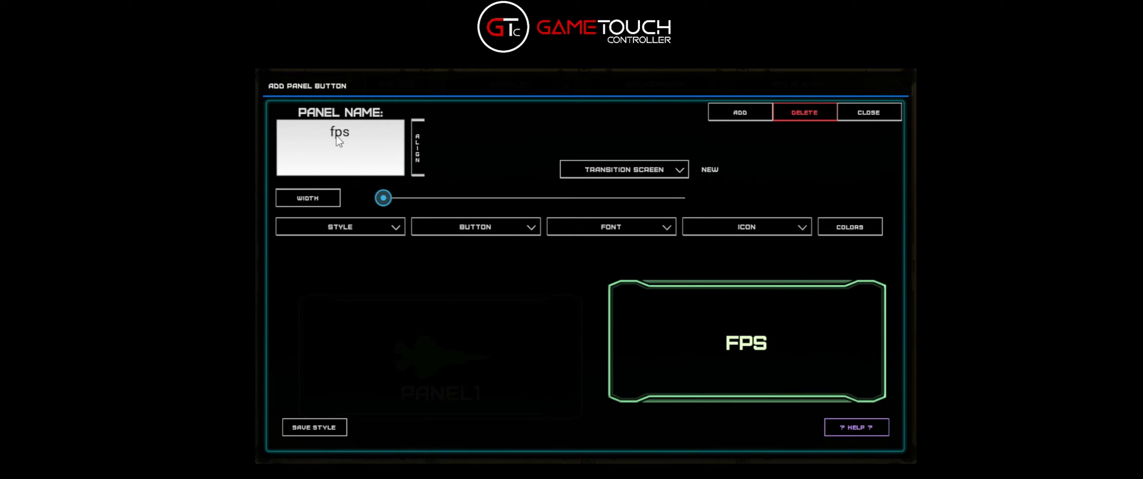
Step: Give the fps button the icon of a soldier aiming a rifle
{"action": "left_click", "coordinate": [744, 226]}
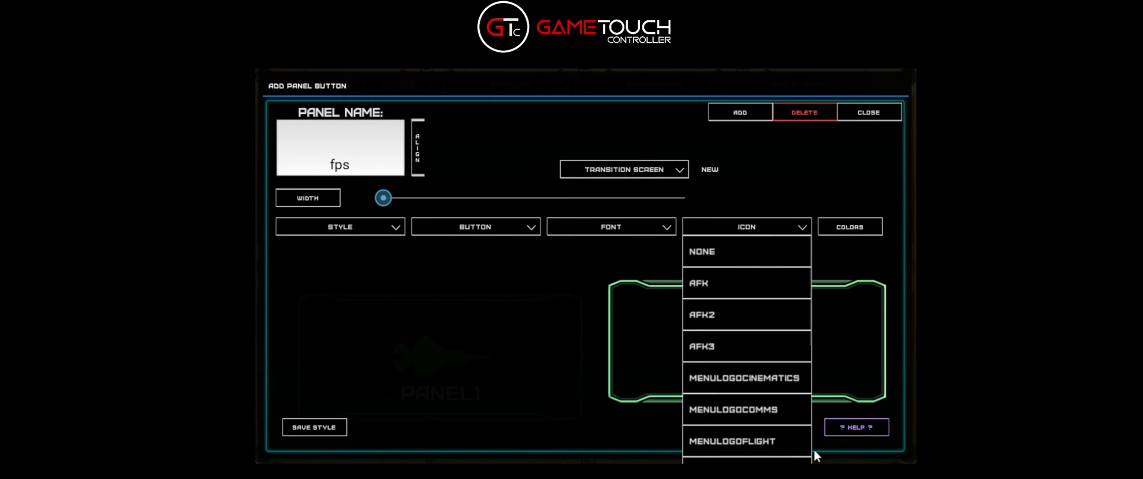
{"action": "scroll", "coordinate": [774, 441], "scroll_direction": "down", "scroll_amount": 2}
{"action": "scroll", "coordinate": [797, 375], "scroll_direction": "down", "scroll_amount": 2}
{"action": "left_click", "coordinate": [770, 381]}
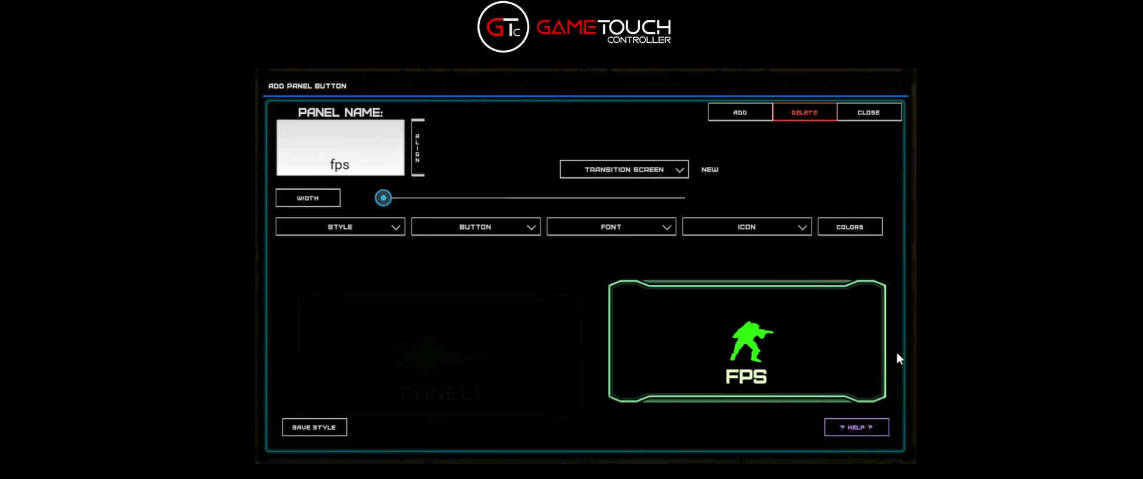
Step: Add the fps button to the screen and place it beside panel1, inside the frame's lower-right corner
{"action": "left_click", "coordinate": [745, 114]}
{"action": "left_click", "coordinate": [860, 113]}
{"action": "left_click_drag", "start_coordinate": [599, 425], "coordinate": [737, 369]}
{"action": "left_click", "coordinate": [738, 372]}
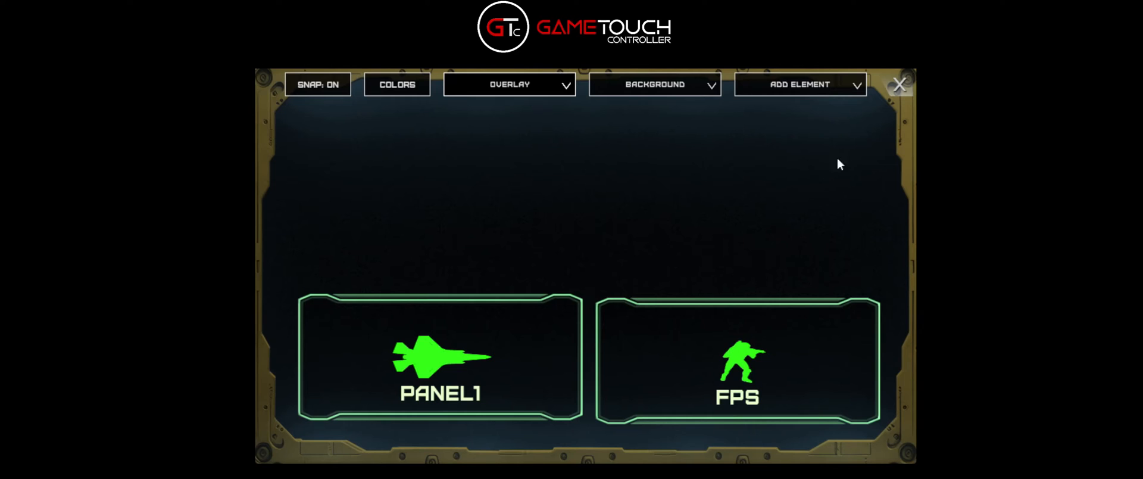
Step: Add several unnamed panel buttons using the saved "panel button" style
{"action": "left_click", "coordinate": [829, 90]}
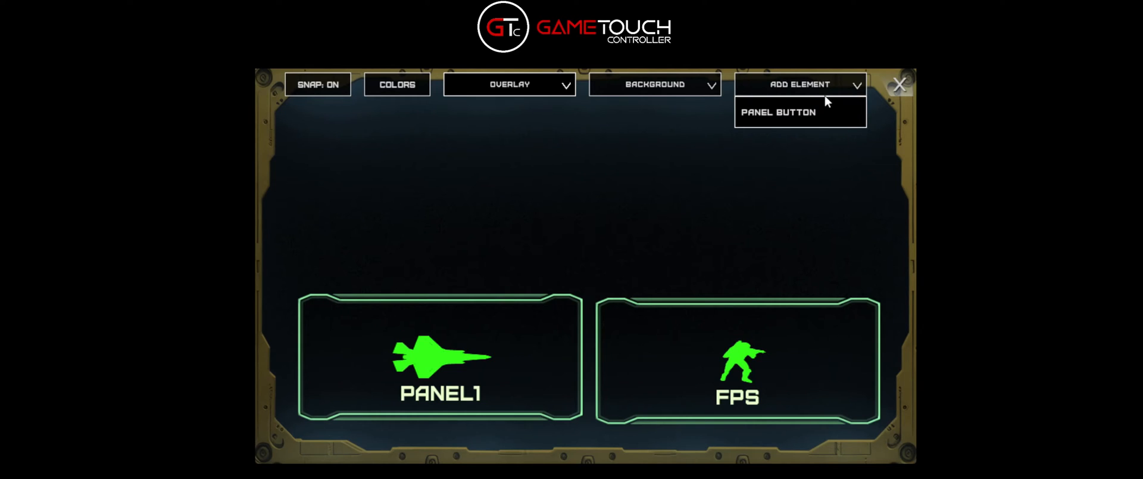
{"action": "left_click", "coordinate": [803, 120]}
{"action": "left_click", "coordinate": [395, 228]}
{"action": "left_click", "coordinate": [351, 262]}
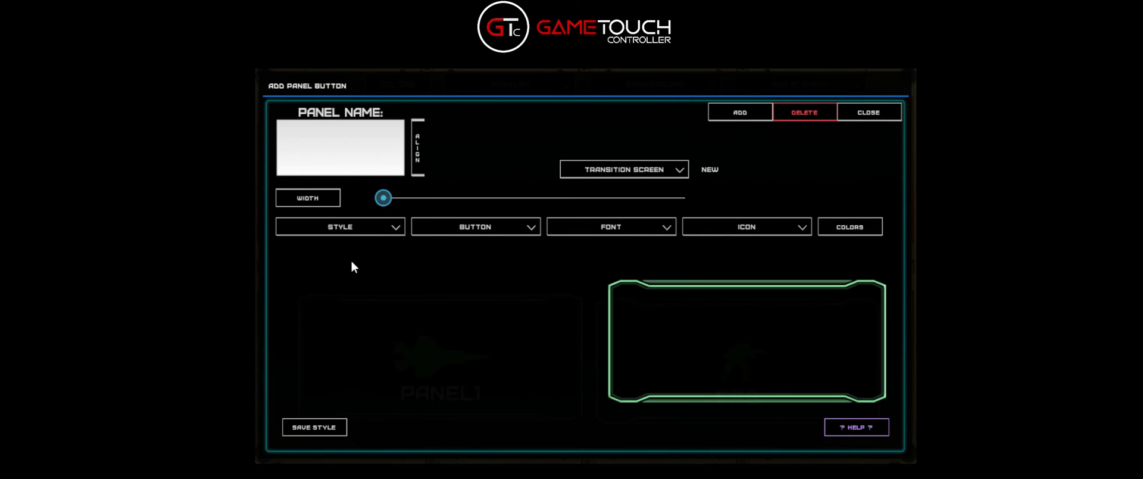
{"action": "left_click", "coordinate": [736, 115]}
{"action": "left_click", "coordinate": [735, 116]}
{"action": "left_click", "coordinate": [872, 114]}
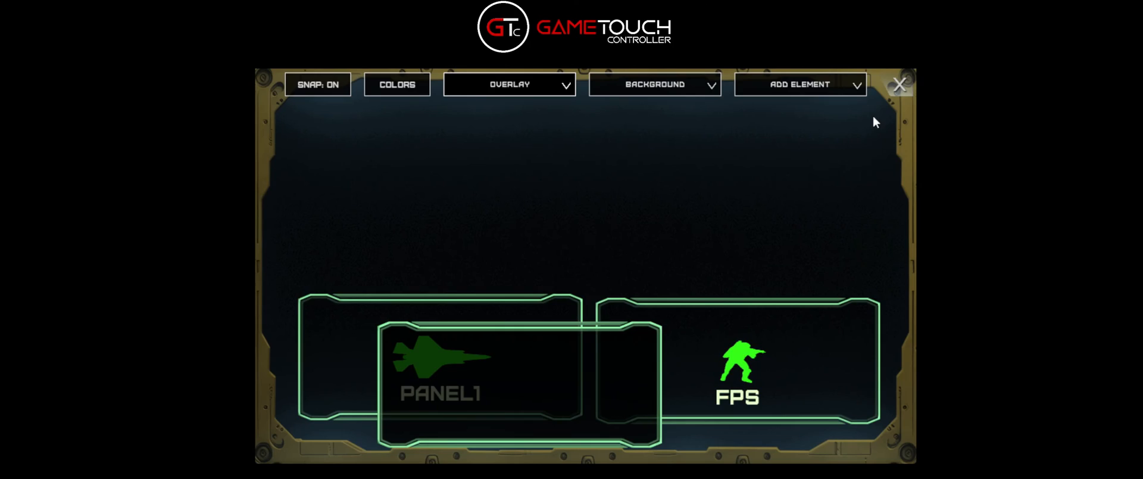
Step: Spread the blank panel button copies across the upper and middle area of the screen
{"action": "left_click_drag", "start_coordinate": [576, 366], "coordinate": [473, 185]}
{"action": "left_click_drag", "start_coordinate": [559, 372], "coordinate": [679, 257]}
{"action": "left_click", "coordinate": [606, 341]}
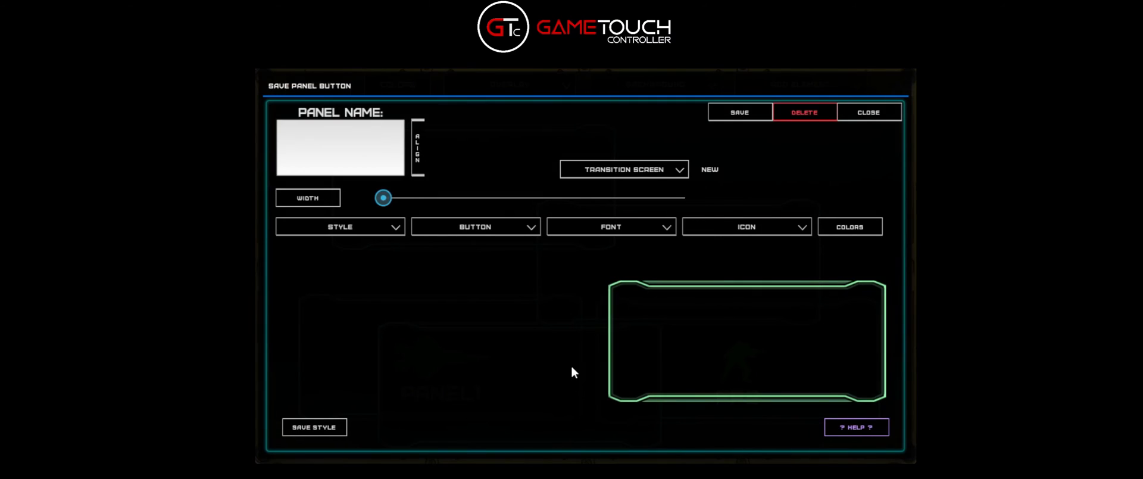
{"action": "left_click", "coordinate": [867, 115]}
{"action": "left_click_drag", "start_coordinate": [545, 364], "coordinate": [504, 276]}
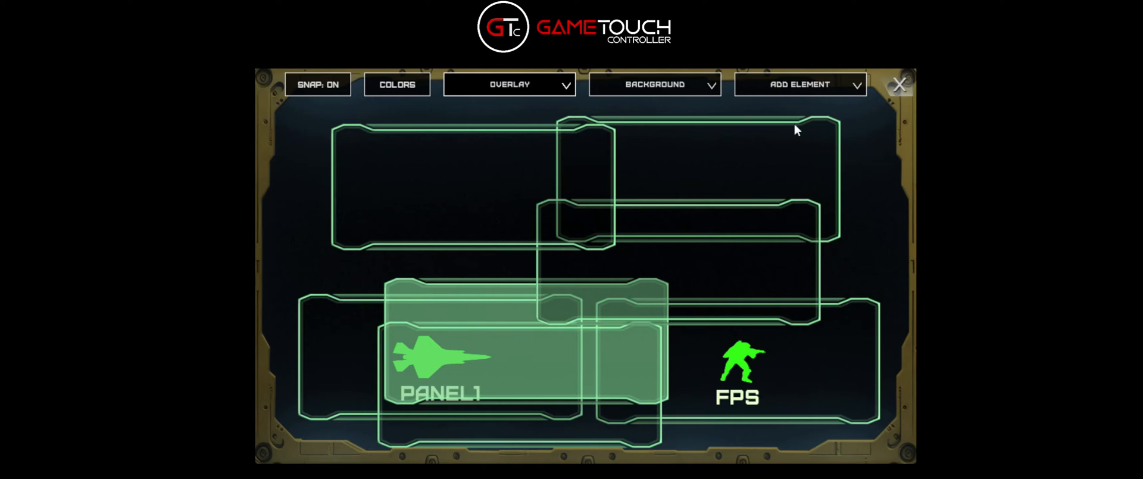
Step: Delete every blank panel button copy, keeping only the panel1 and fps buttons on the screen
{"action": "left_click", "coordinate": [555, 342]}
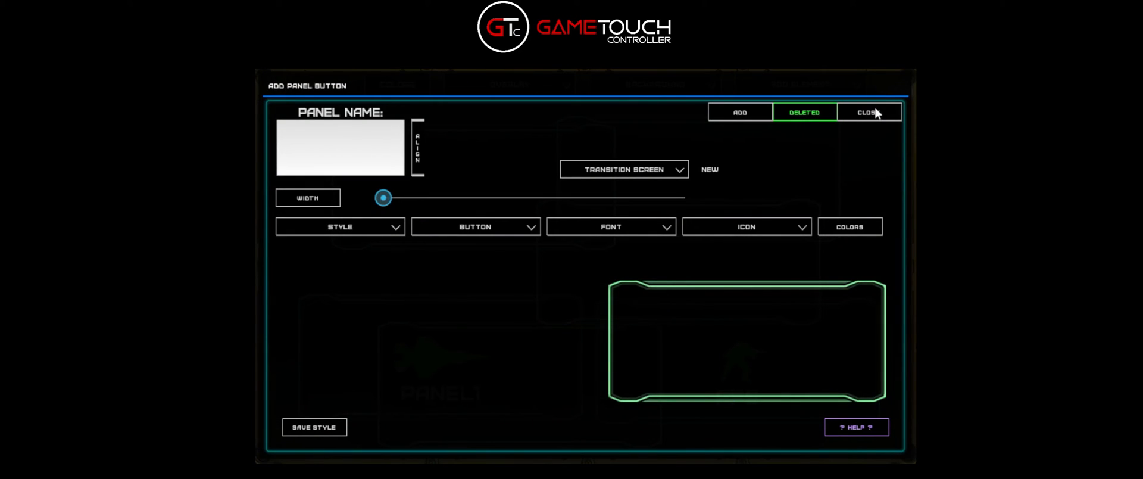
{"action": "left_click", "coordinate": [867, 113]}
{"action": "left_click", "coordinate": [528, 375]}
{"action": "left_click", "coordinate": [817, 117]}
{"action": "left_click", "coordinate": [887, 120]}
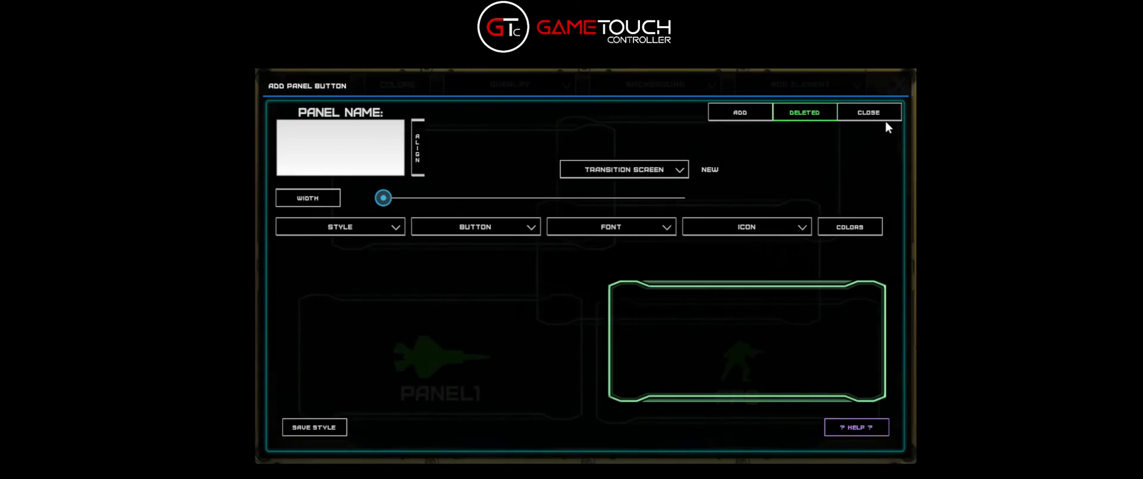
{"action": "left_click", "coordinate": [744, 218]}
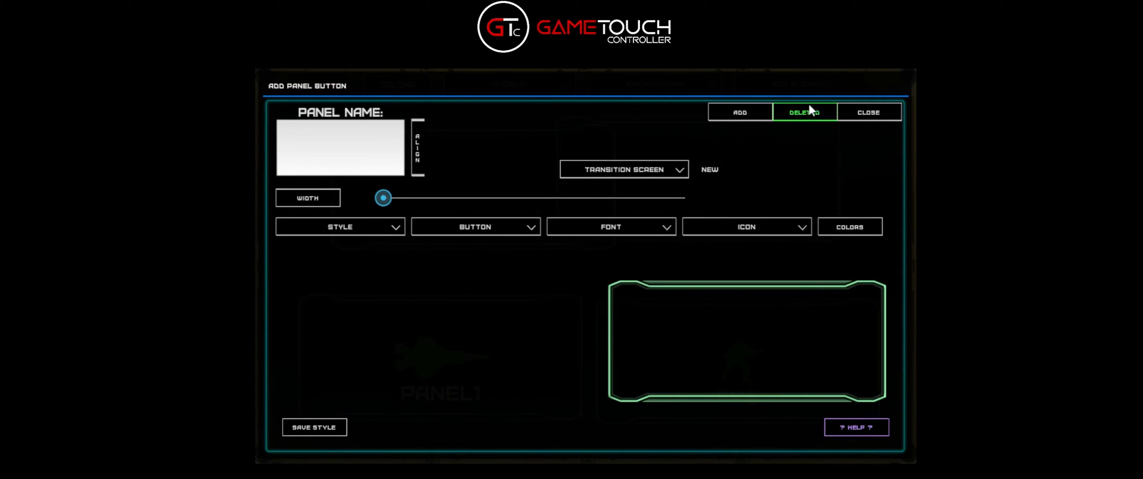
{"action": "left_click", "coordinate": [864, 114]}
{"action": "left_click", "coordinate": [740, 141]}
{"action": "left_click", "coordinate": [860, 114]}
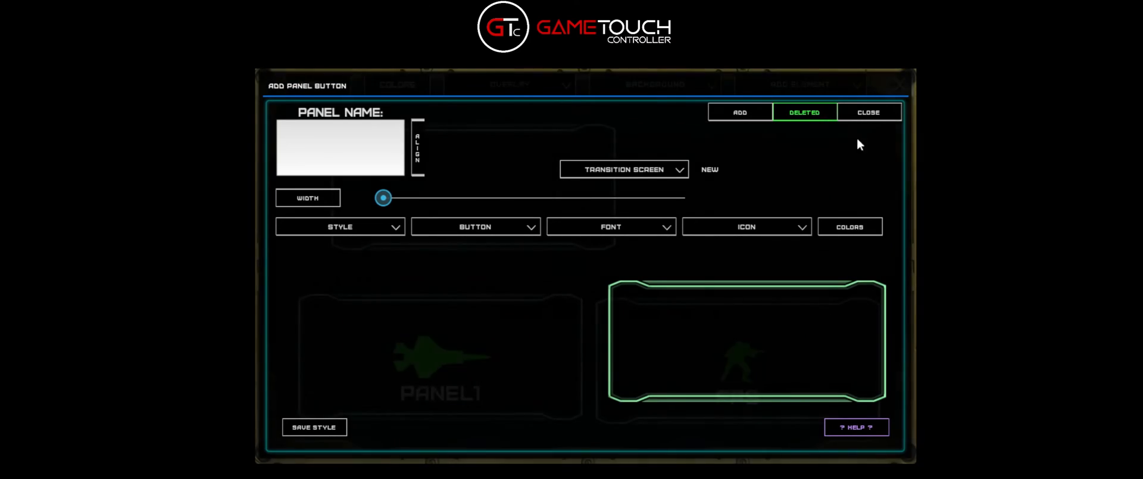
{"action": "left_click", "coordinate": [505, 214]}
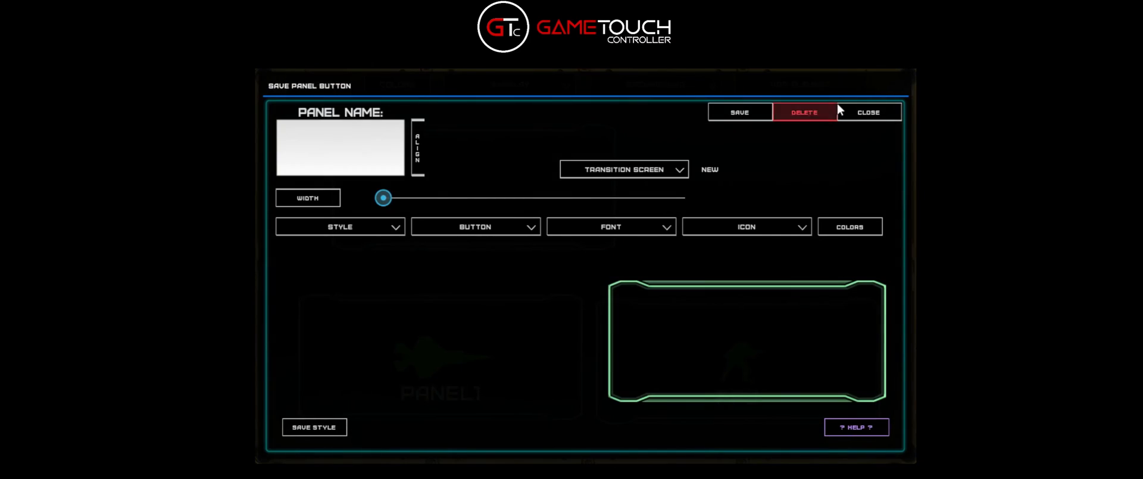
{"action": "left_click", "coordinate": [801, 113]}
{"action": "left_click", "coordinate": [884, 117]}
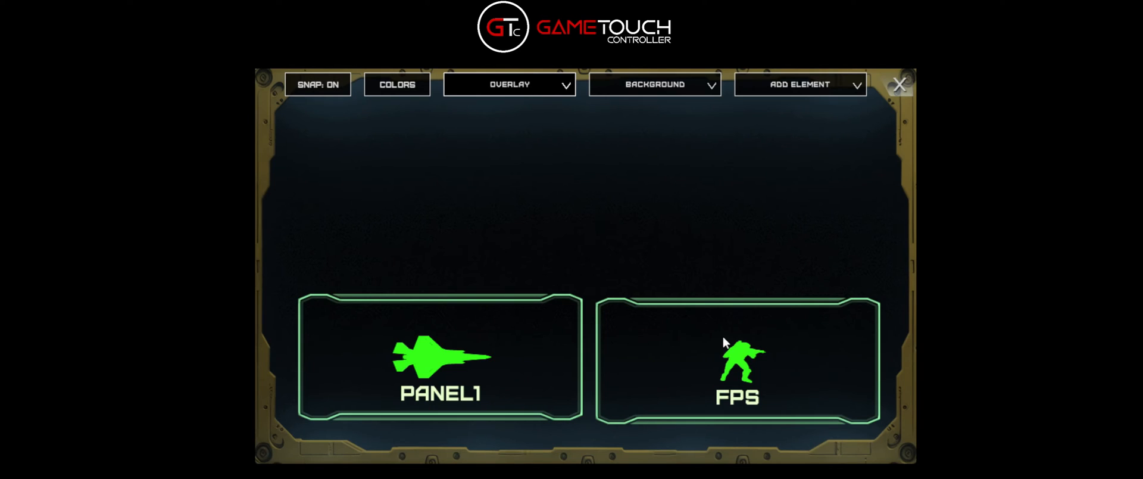
Step: Replace the fps button with three copies, placing one beside panel1 and two in a row across the upper half
{"action": "left_click", "coordinate": [724, 341]}
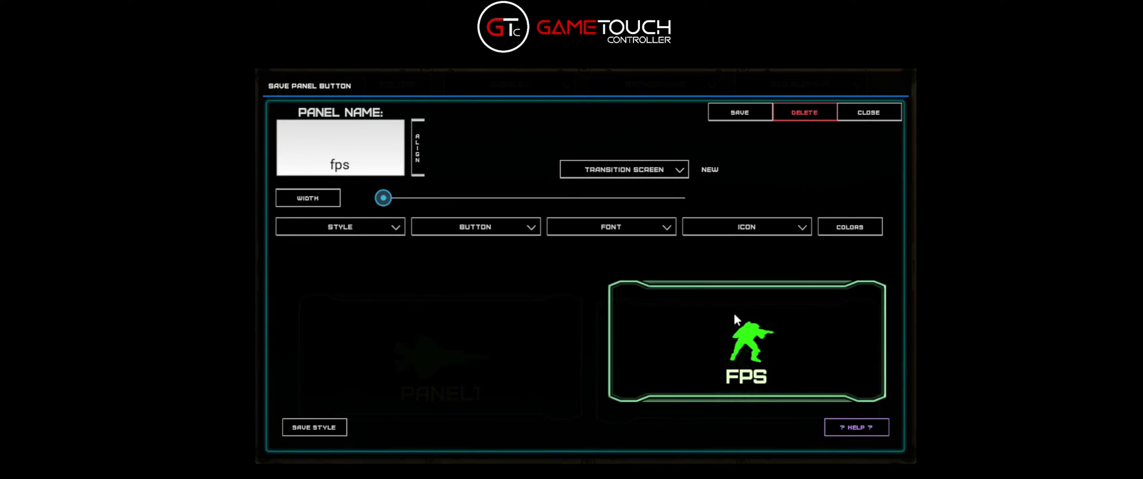
{"action": "left_click", "coordinate": [798, 113]}
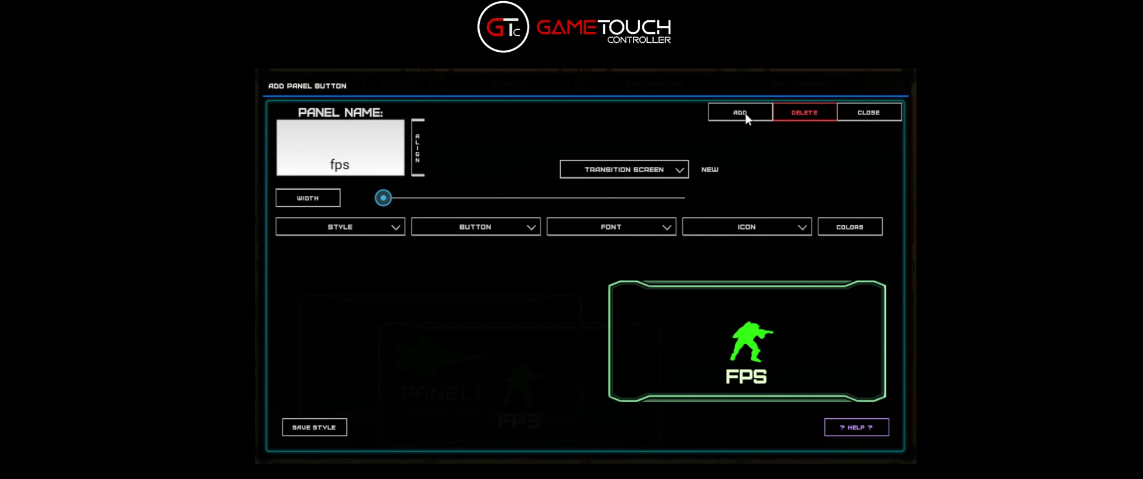
{"action": "left_click", "coordinate": [884, 115]}
{"action": "left_click_drag", "start_coordinate": [531, 381], "coordinate": [458, 189]}
{"action": "left_click_drag", "start_coordinate": [538, 394], "coordinate": [744, 365]}
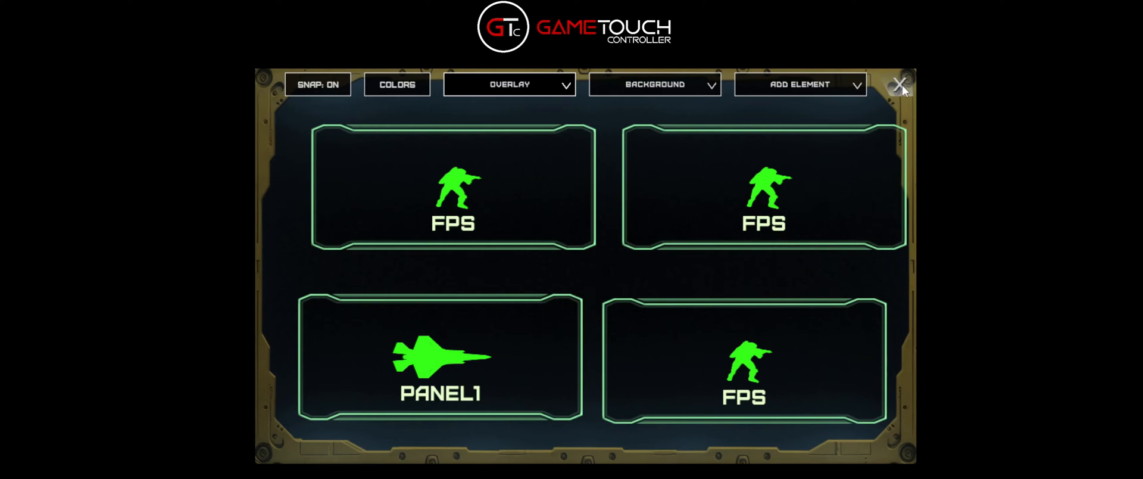
Step: Reposition the fps copy above panel1 with snapping off, and again with snapping switched back on
{"action": "left_click", "coordinate": [325, 89]}
{"action": "left_click_drag", "start_coordinate": [461, 170], "coordinate": [445, 192]}
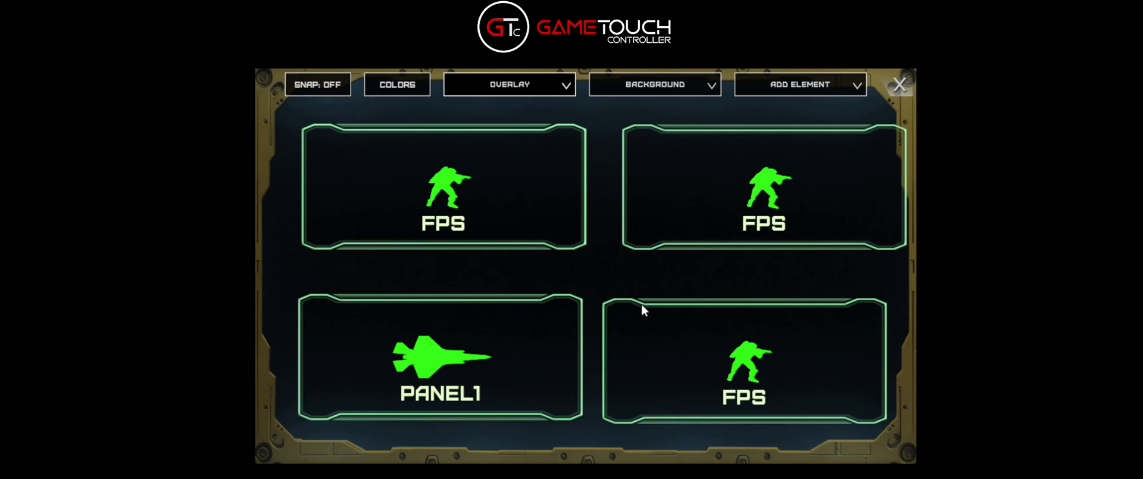
{"action": "left_click", "coordinate": [327, 92]}
{"action": "left_click", "coordinate": [468, 205]}
{"action": "left_click_drag", "start_coordinate": [470, 221], "coordinate": [451, 193]}
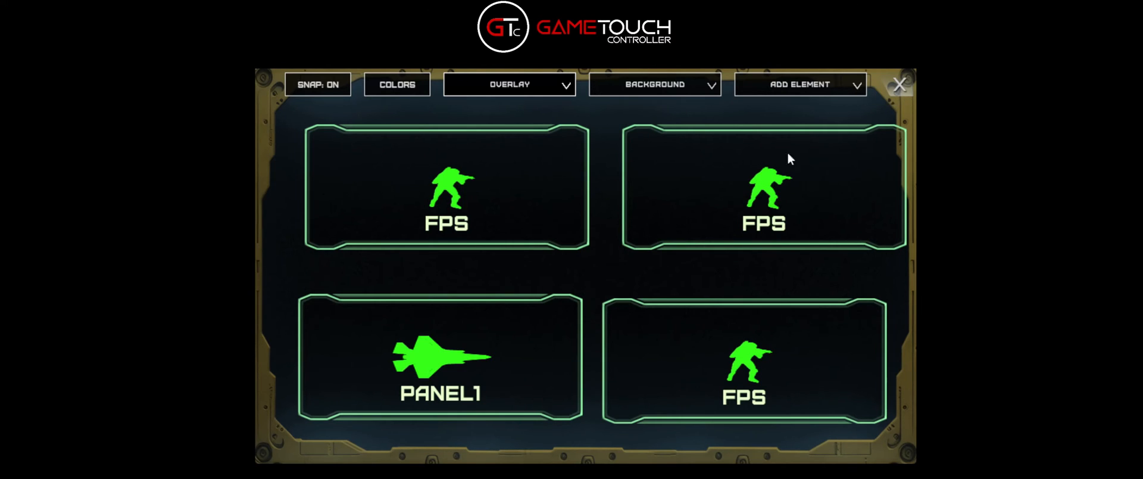
Step: Delete the two upper fps copies and align panel1 level with the remaining fps button, finishing the screen edit
{"action": "left_click", "coordinate": [515, 186]}
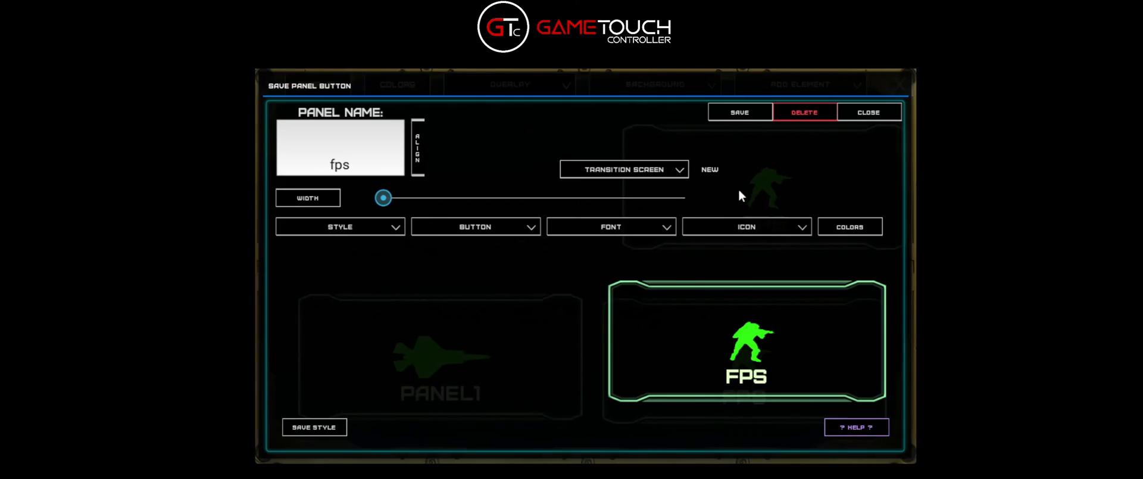
{"action": "left_click", "coordinate": [857, 113]}
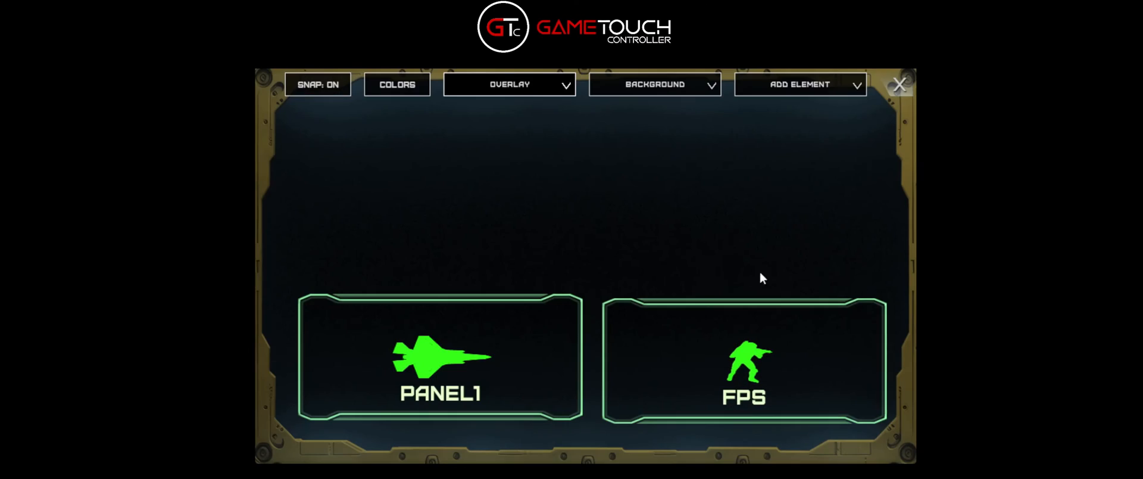
{"action": "left_click", "coordinate": [900, 88]}
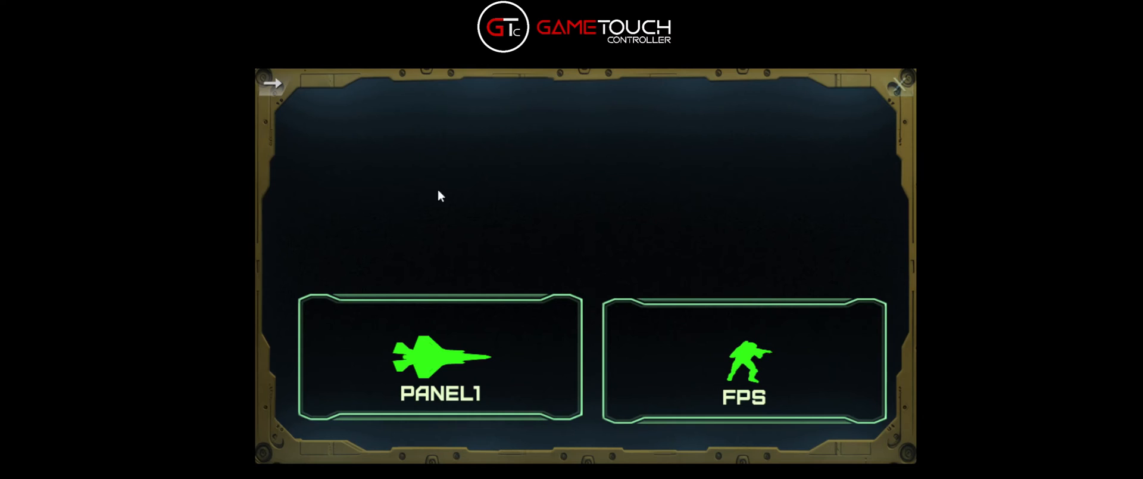
{"action": "mouse_move", "coordinate": [441, 354]}
{"action": "left_mouse_down"}
{"action": "mouse_move", "coordinate": [522, 185]}
{"action": "mouse_move", "coordinate": [442, 124]}
{"action": "mouse_move", "coordinate": [338, 75]}
{"action": "mouse_move", "coordinate": [466, 379]}
{"action": "mouse_move", "coordinate": [445, 365]}
{"action": "left_mouse_up"}
{"action": "left_click", "coordinate": [901, 86]}
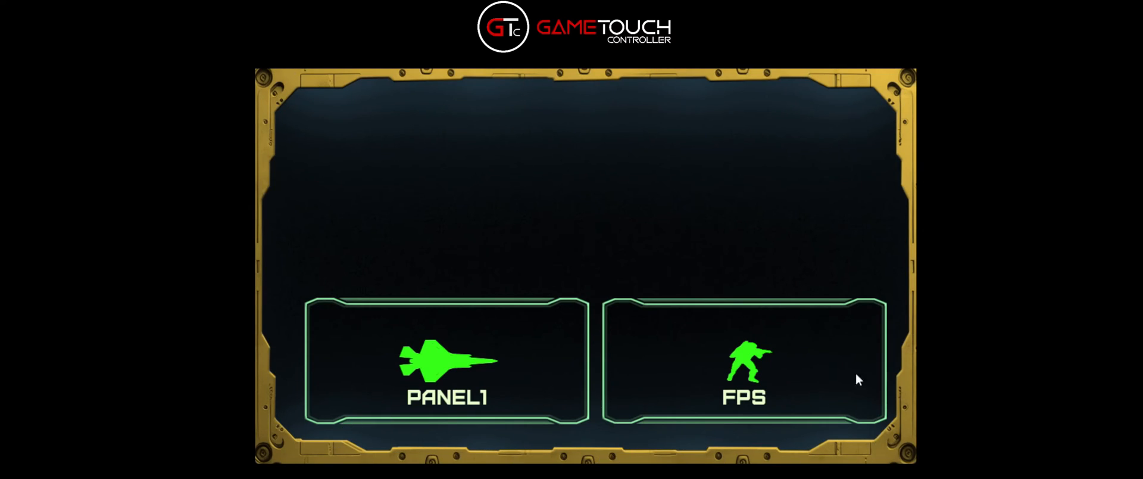
Step: Test the panel1 and fps buttons by opening each one's linked screen and returning to the main screen
{"action": "left_click", "coordinate": [493, 381]}
{"action": "left_click", "coordinate": [270, 83]}
{"action": "left_click", "coordinate": [761, 376]}
{"action": "left_click", "coordinate": [281, 90]}
Step: Open panel1's linked screen, change its background to the grid, and leave edit mode
{"action": "left_click", "coordinate": [402, 369]}
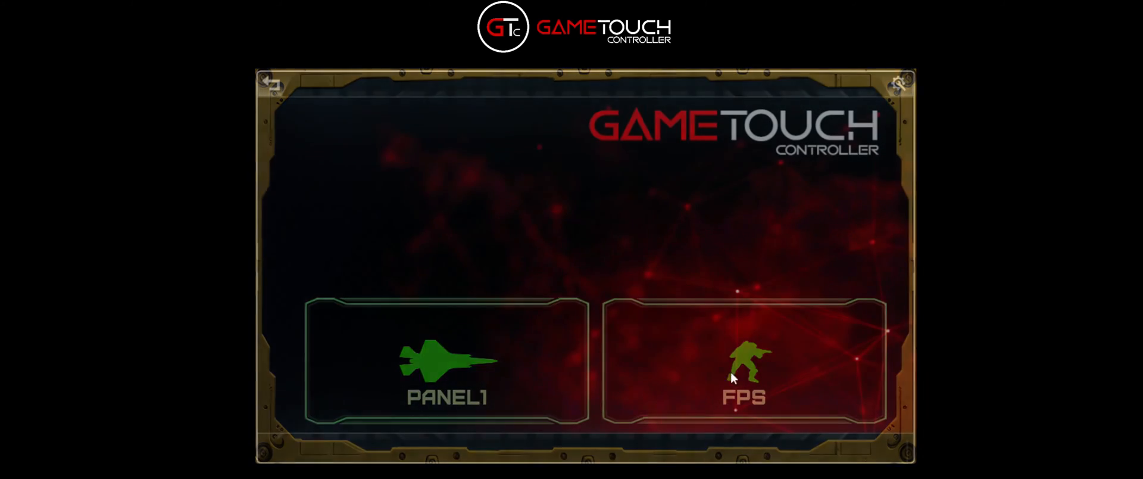
{"action": "left_click", "coordinate": [903, 88]}
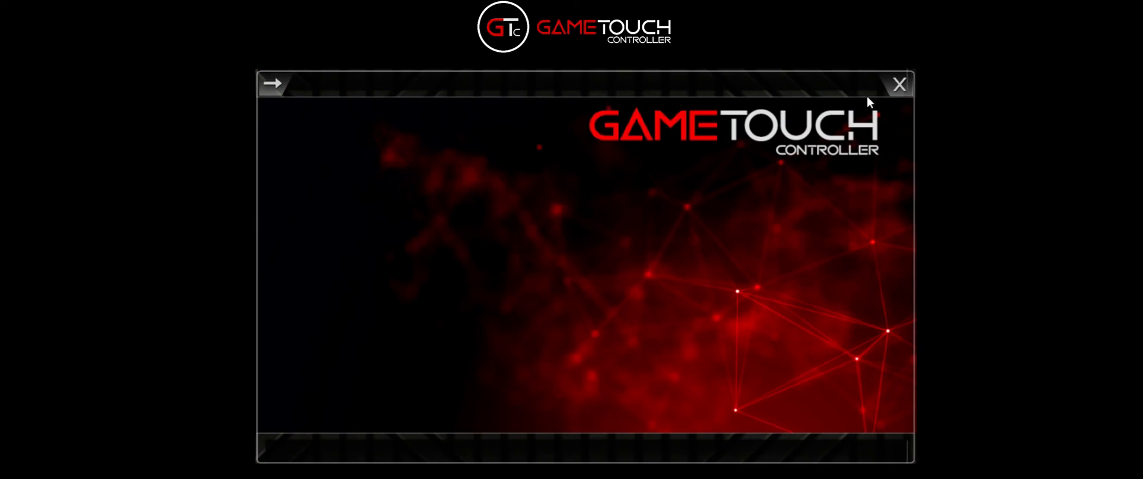
{"action": "left_click", "coordinate": [900, 88]}
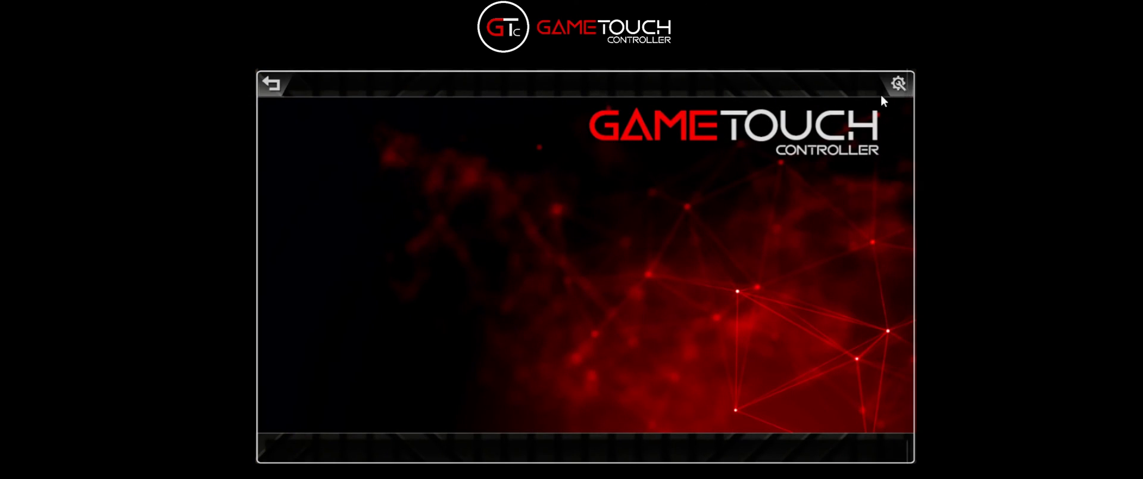
{"action": "left_click", "coordinate": [902, 90]}
{"action": "left_click", "coordinate": [274, 89]}
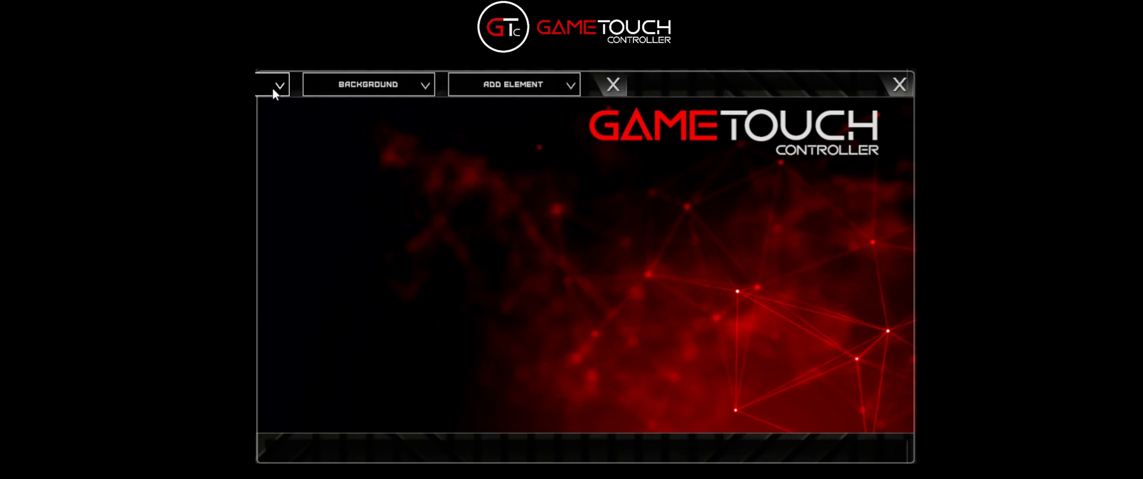
{"action": "left_click", "coordinate": [711, 85]}
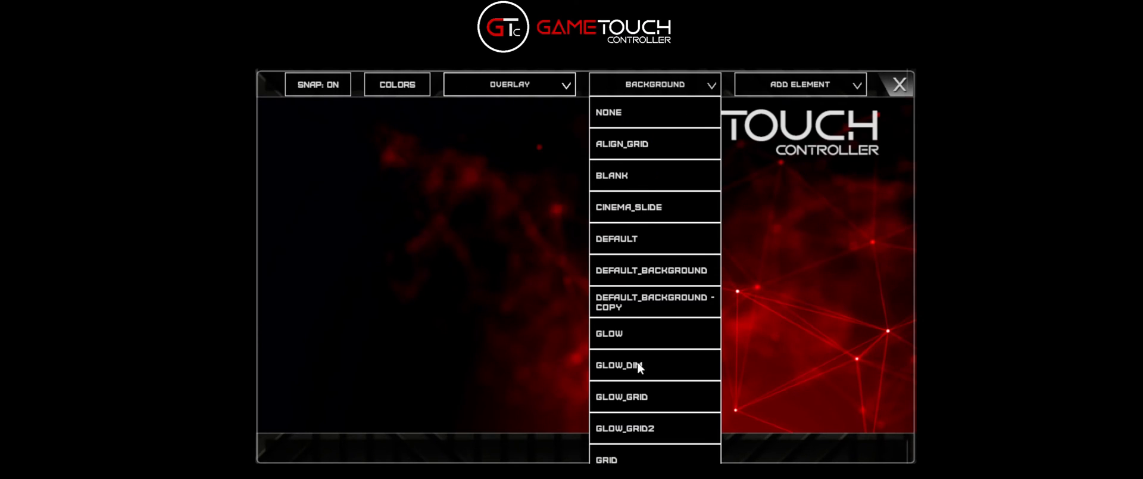
{"action": "scroll", "coordinate": [629, 429], "scroll_direction": "down", "scroll_amount": 1}
{"action": "left_click", "coordinate": [625, 422]}
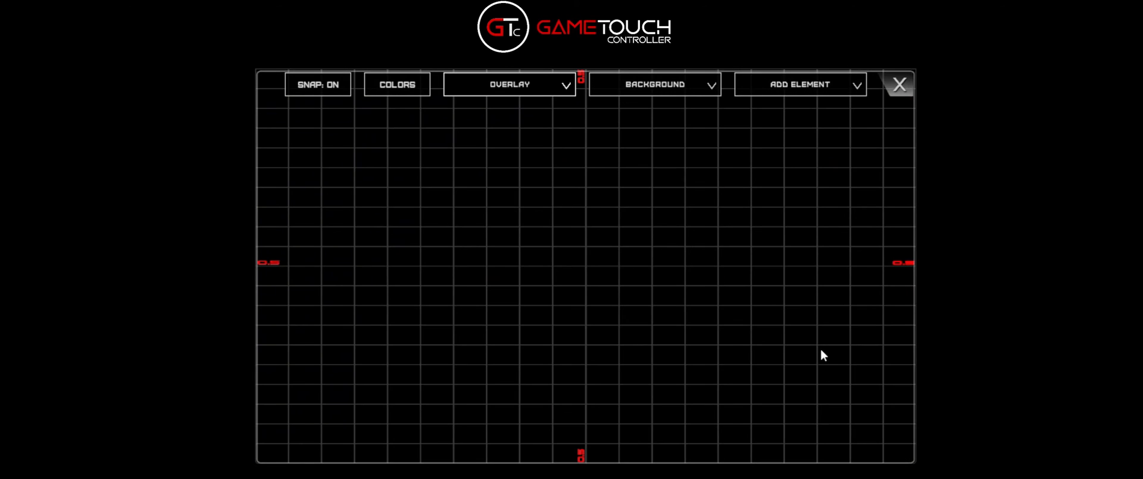
{"action": "left_click", "coordinate": [907, 88]}
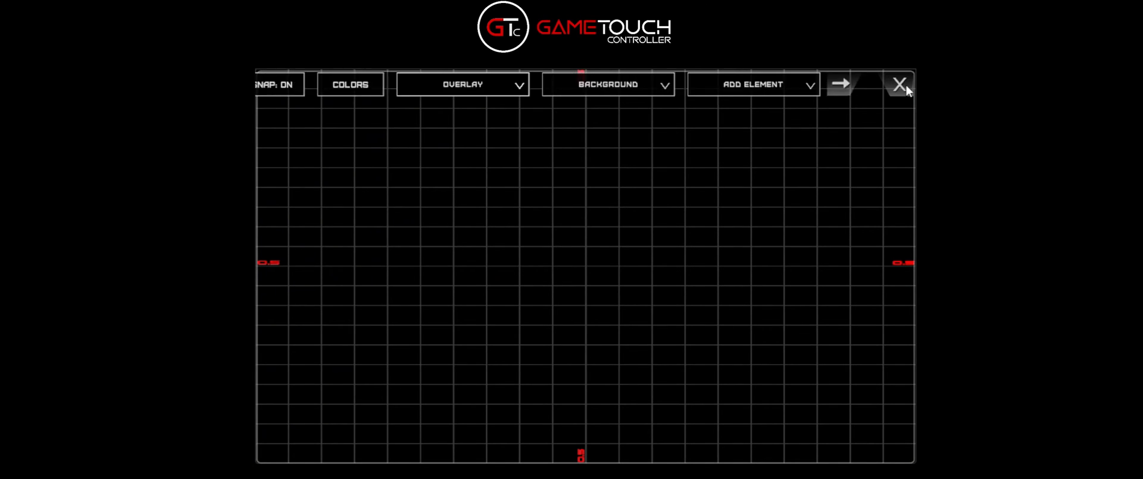
{"action": "left_click", "coordinate": [900, 86]}
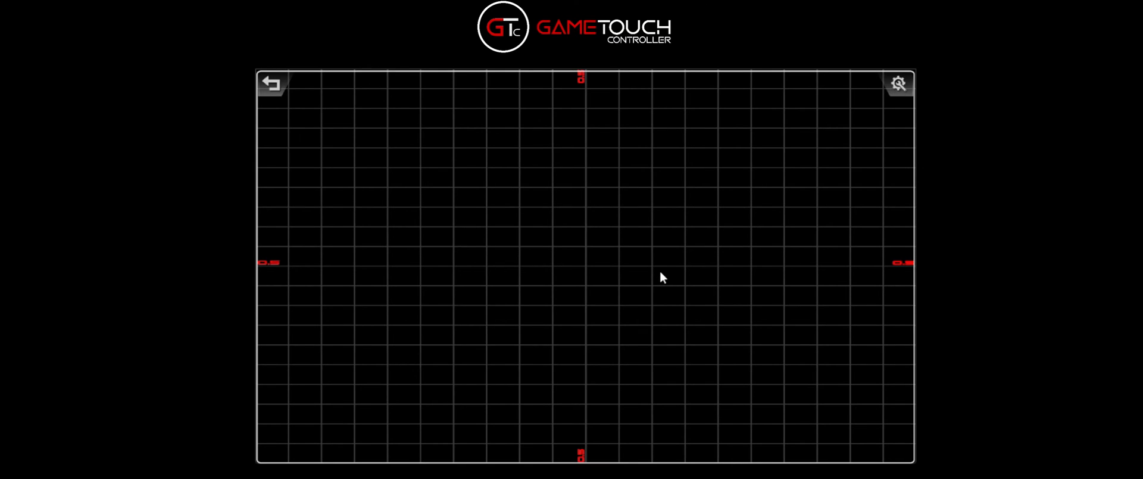
Step: Reopen the grid screen for editing and start a new button element named "jump"
{"action": "left_click", "coordinate": [271, 85]}
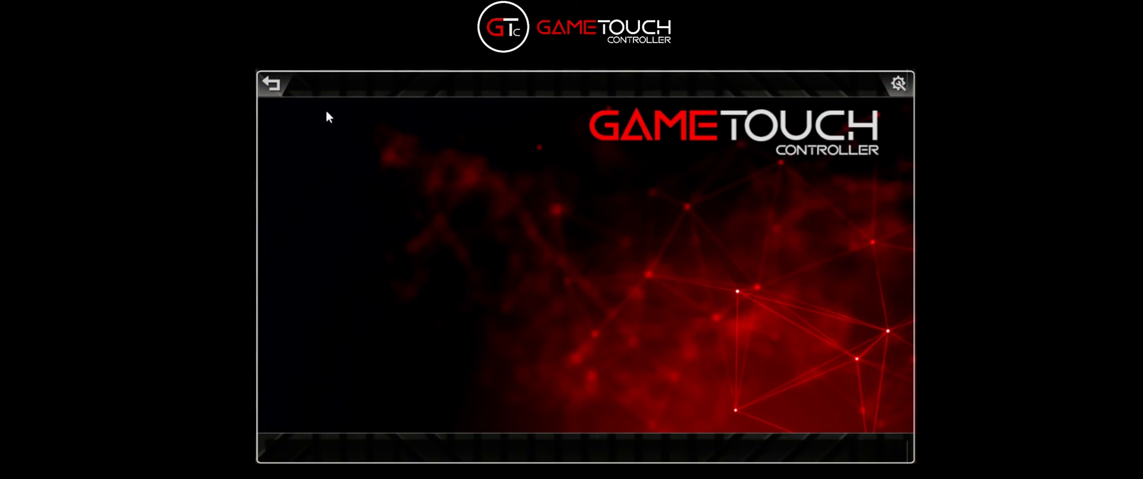
{"action": "left_click", "coordinate": [500, 381]}
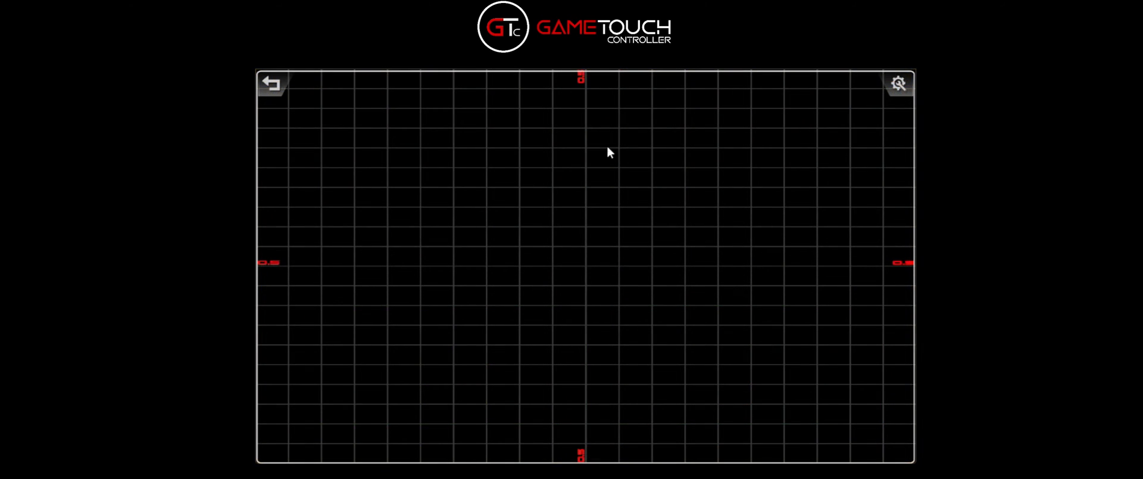
{"action": "left_click", "coordinate": [898, 87]}
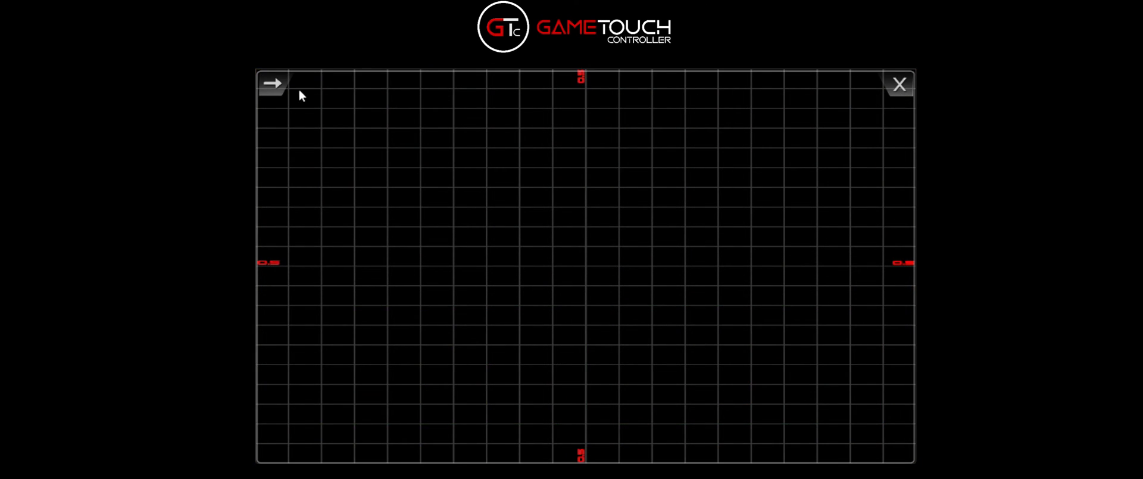
{"action": "left_click", "coordinate": [273, 84]}
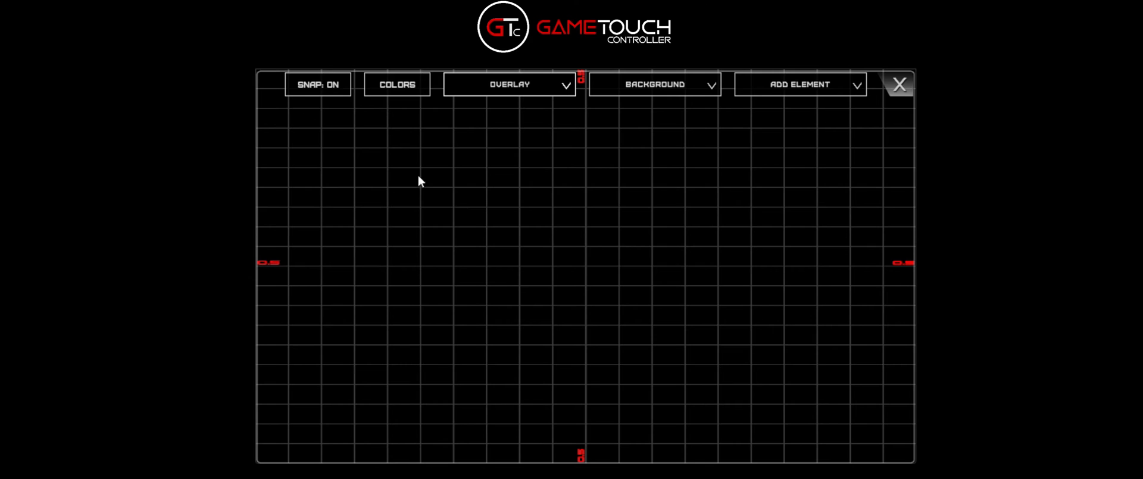
{"action": "left_click", "coordinate": [857, 88]}
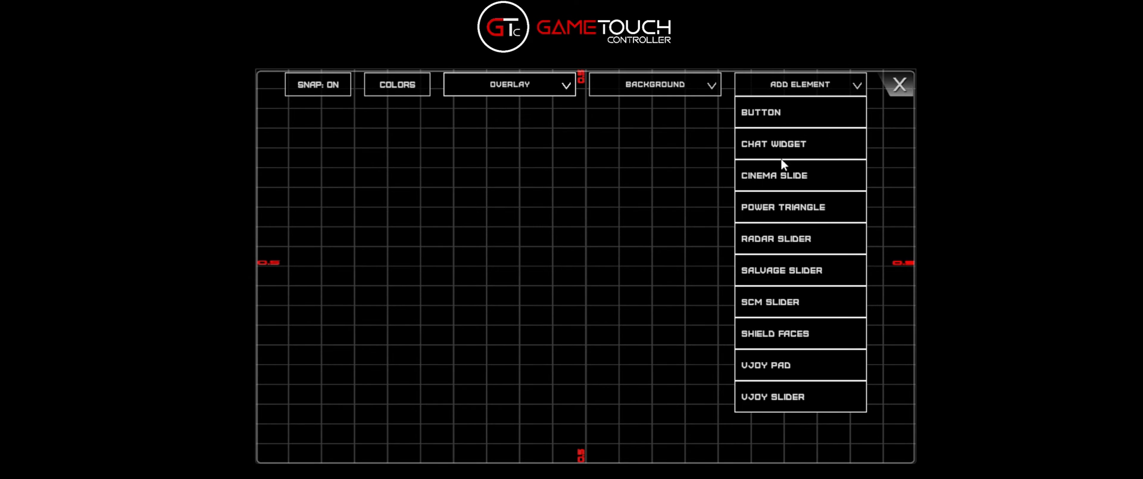
{"action": "left_click", "coordinate": [773, 111]}
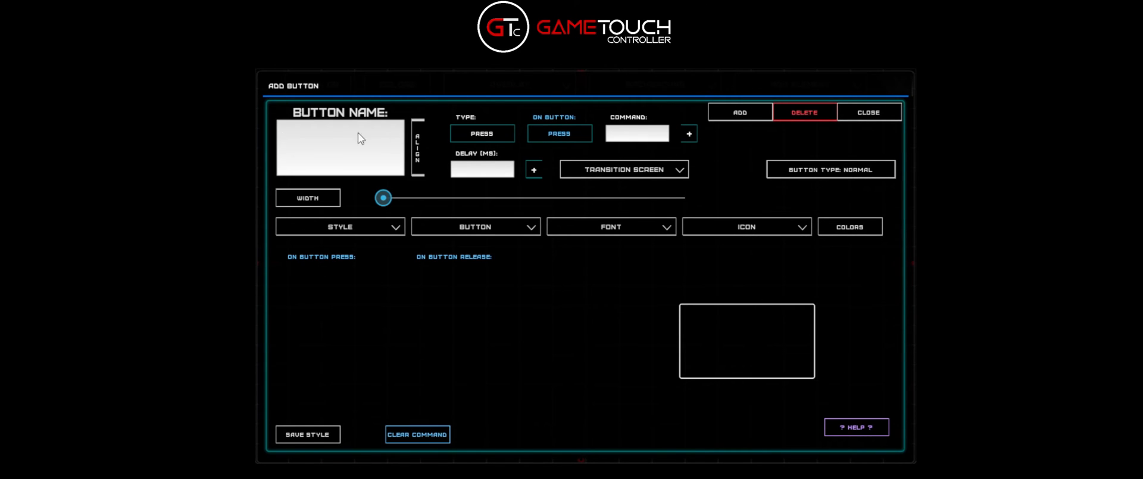
{"action": "left_click", "coordinate": [373, 166]}
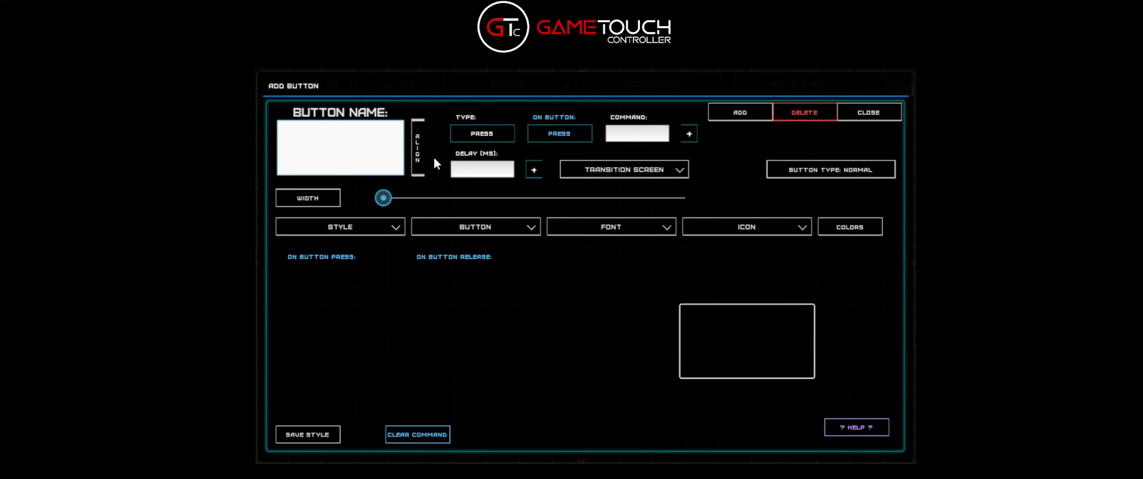
{"action": "type", "text": "jump"}
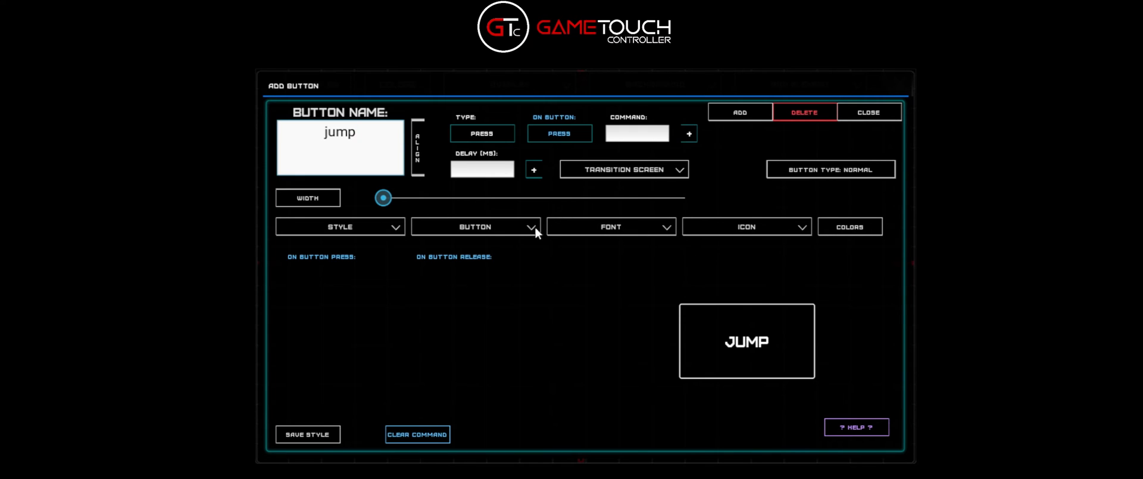
Step: Try several button graphics for the jump button and choose the outlined rectangle with rounded corners
{"action": "left_click", "coordinate": [513, 229]}
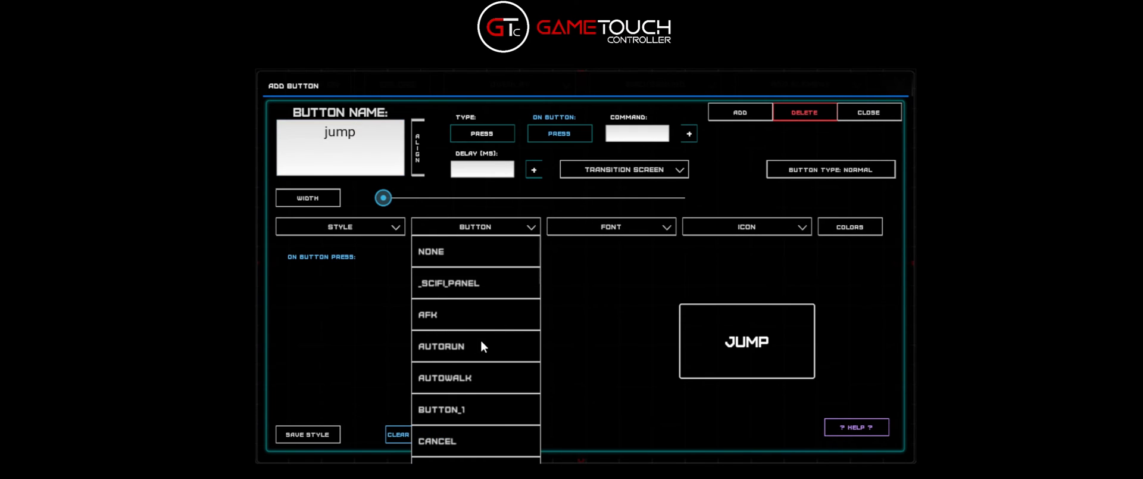
{"action": "left_click", "coordinate": [481, 346]}
{"action": "left_click", "coordinate": [527, 229]}
{"action": "scroll", "coordinate": [473, 381], "scroll_direction": "down", "scroll_amount": 2}
{"action": "left_click", "coordinate": [459, 420]}
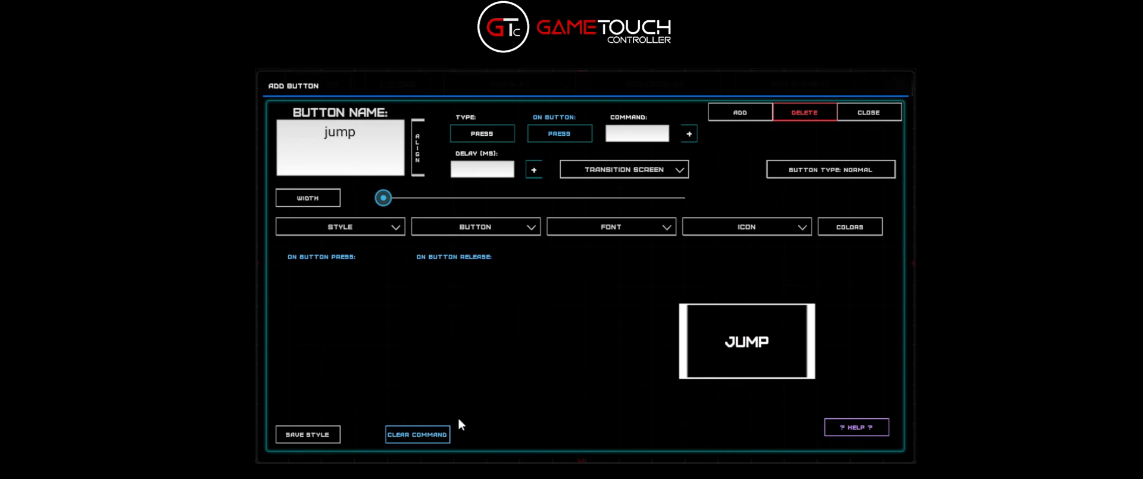
{"action": "left_click", "coordinate": [520, 236]}
{"action": "scroll", "coordinate": [465, 381], "scroll_direction": "down", "scroll_amount": 2}
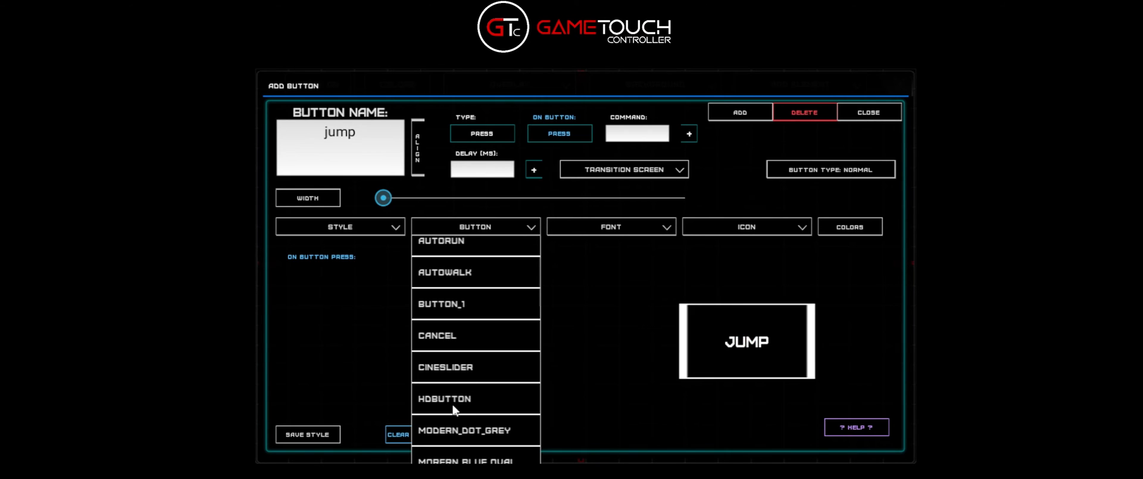
{"action": "left_click", "coordinate": [522, 405]}
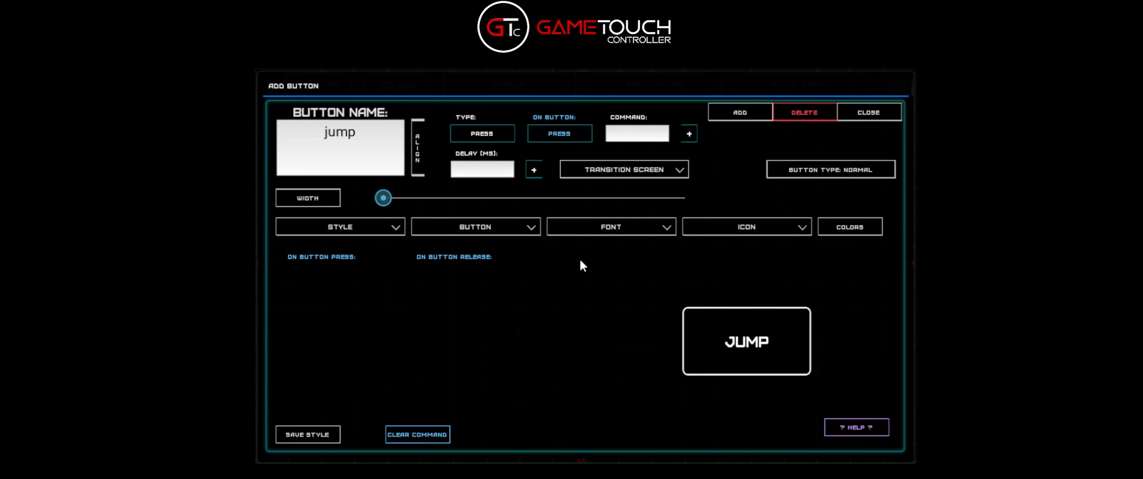
Step: Change the jump button's font to Gypsykiller-Regular
{"action": "left_click", "coordinate": [651, 221]}
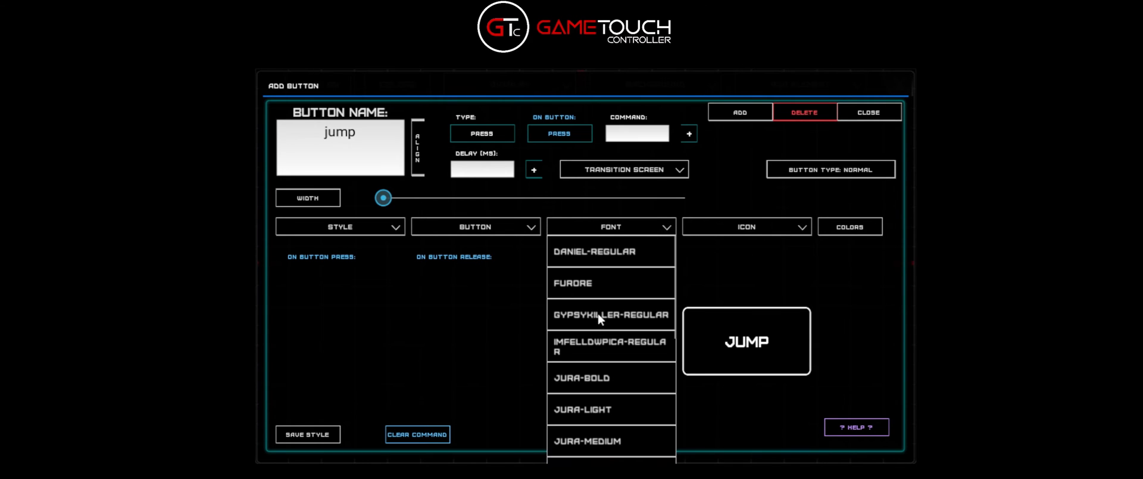
{"action": "left_click", "coordinate": [606, 227]}
{"action": "left_click", "coordinate": [608, 227]}
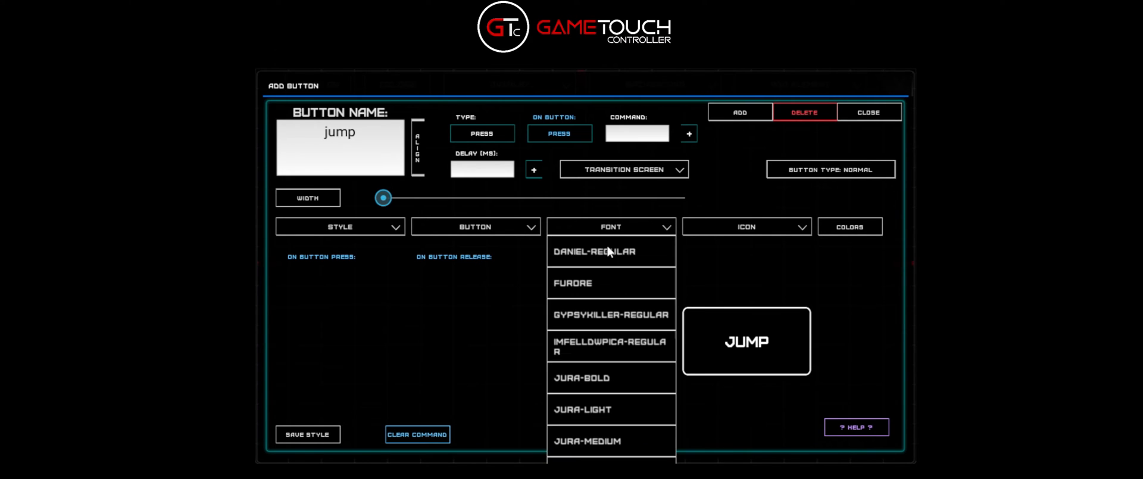
{"action": "left_click", "coordinate": [589, 322]}
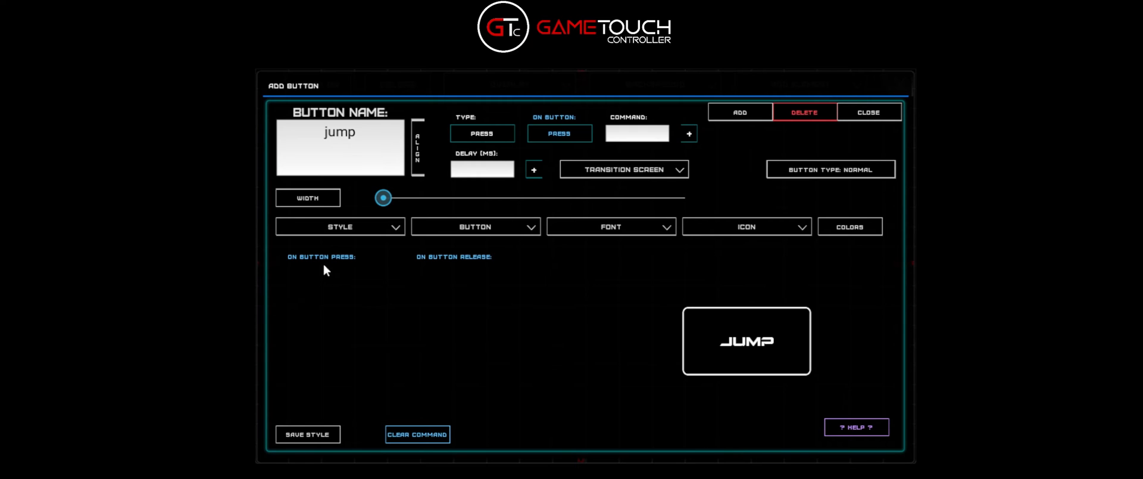
Step: Apply the green palette to the jump button, with text #e7ffcfff, widget #99ffb2ff and icon #36ff19ff
{"action": "left_click", "coordinate": [857, 233]}
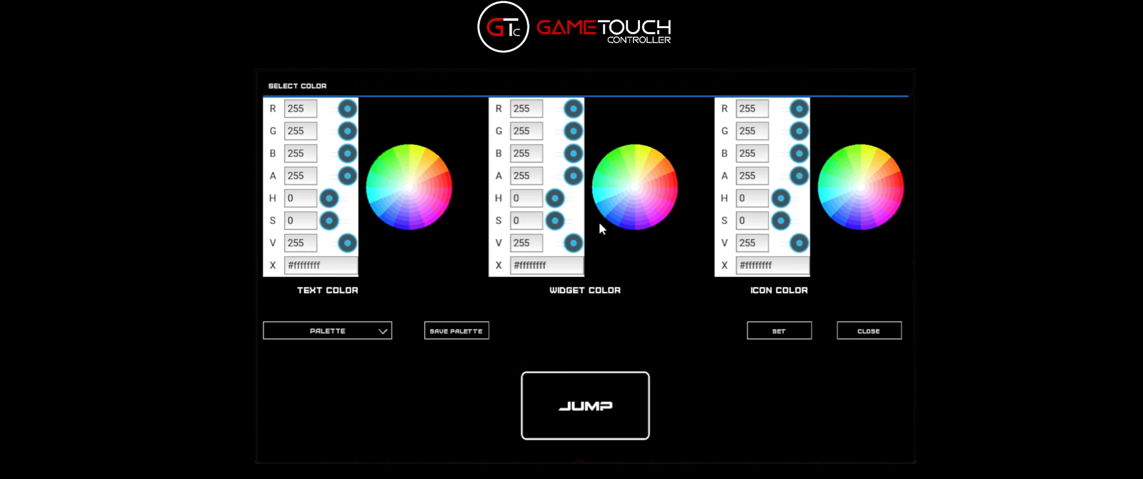
{"action": "left_click", "coordinate": [352, 329]}
{"action": "left_click", "coordinate": [333, 211]}
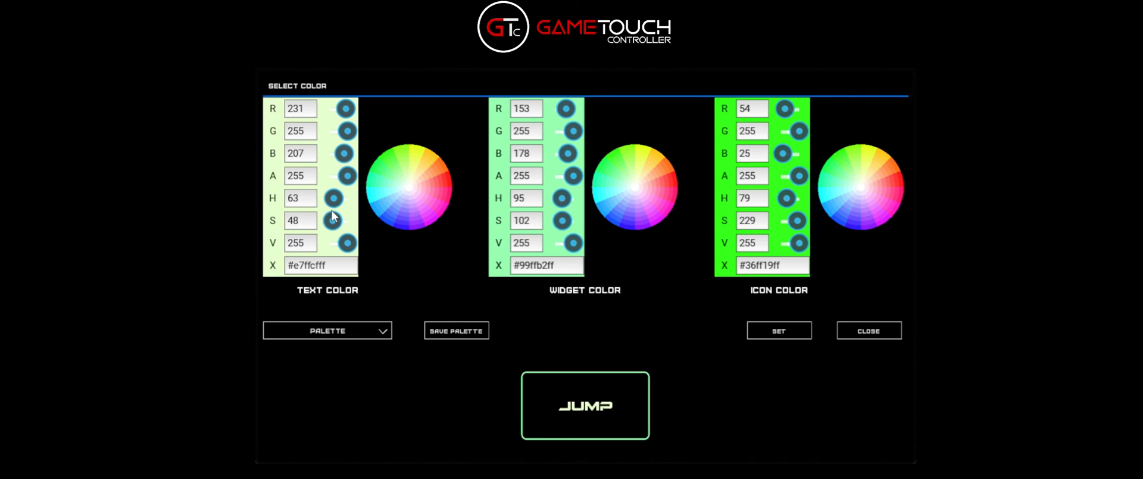
{"action": "left_click", "coordinate": [756, 331]}
{"action": "left_click", "coordinate": [870, 331]}
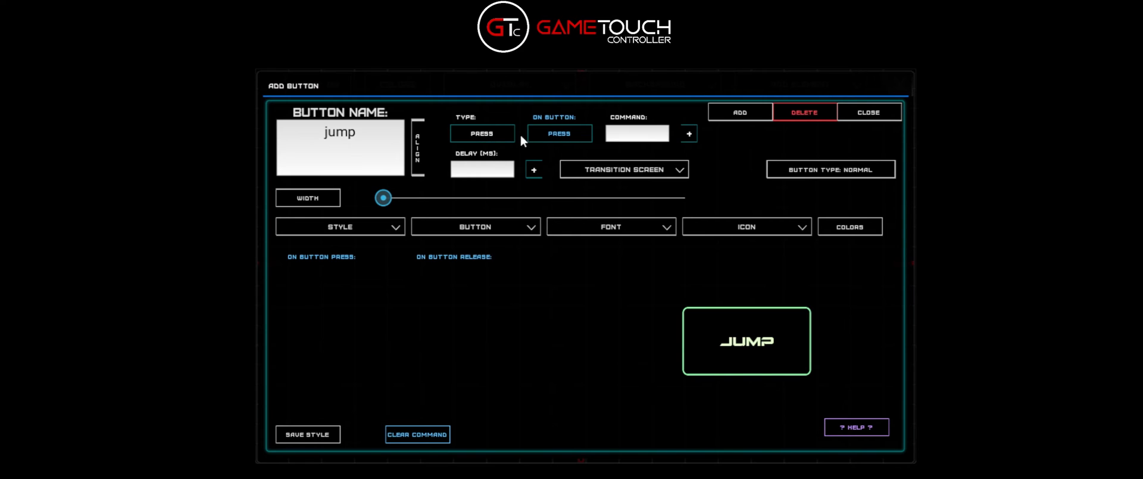
Step: Cycle the jump command's type back to Press, set it to execute on button release, and test the preview button
{"action": "left_click", "coordinate": [491, 137]}
{"action": "left_click", "coordinate": [497, 138]}
{"action": "left_click", "coordinate": [745, 366]}
{"action": "left_click", "coordinate": [758, 360]}
{"action": "left_click", "coordinate": [698, 332]}
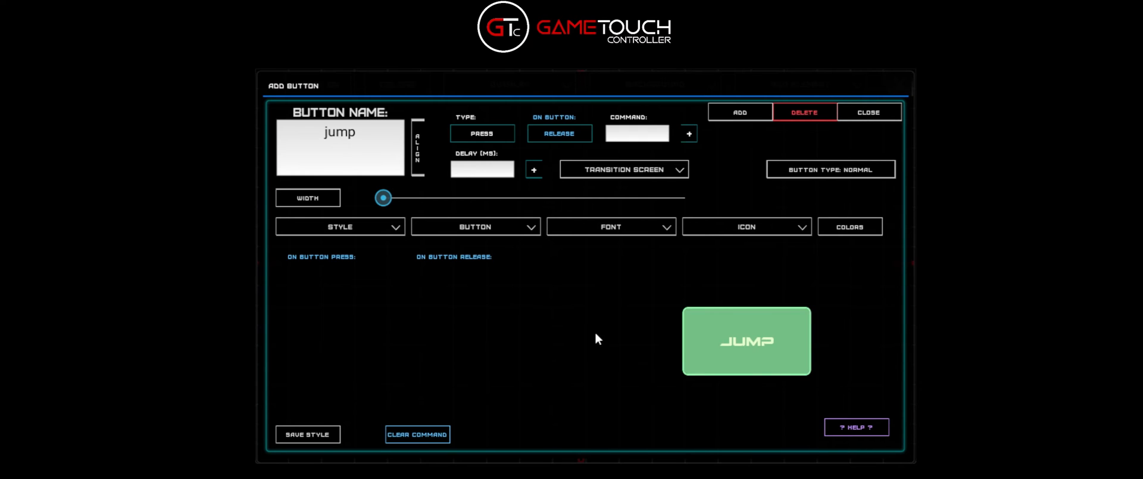
{"action": "left_click", "coordinate": [706, 345]}
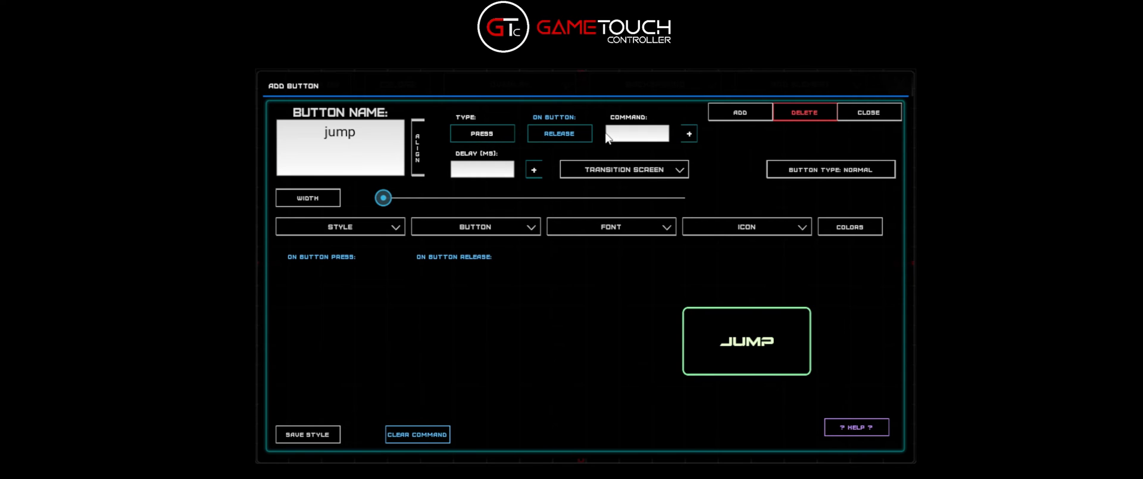
{"action": "left_click", "coordinate": [691, 332]}
Step: Consult the command help, assign a space press to the jump button's release action, and add the button to the screen
{"action": "left_click", "coordinate": [627, 140]}
{"action": "type", "text": "f"}
{"action": "left_click", "coordinate": [864, 431]}
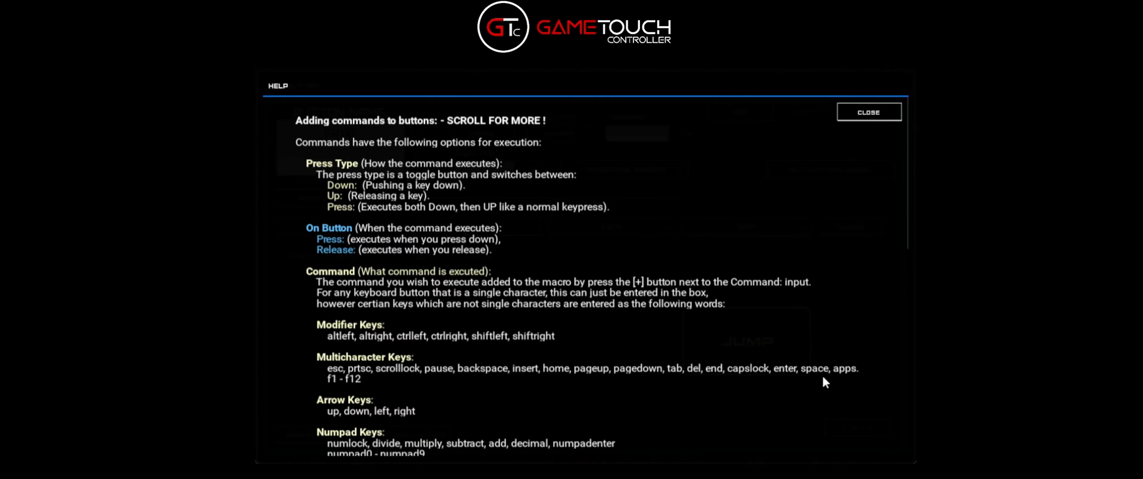
{"action": "left_click", "coordinate": [880, 111]}
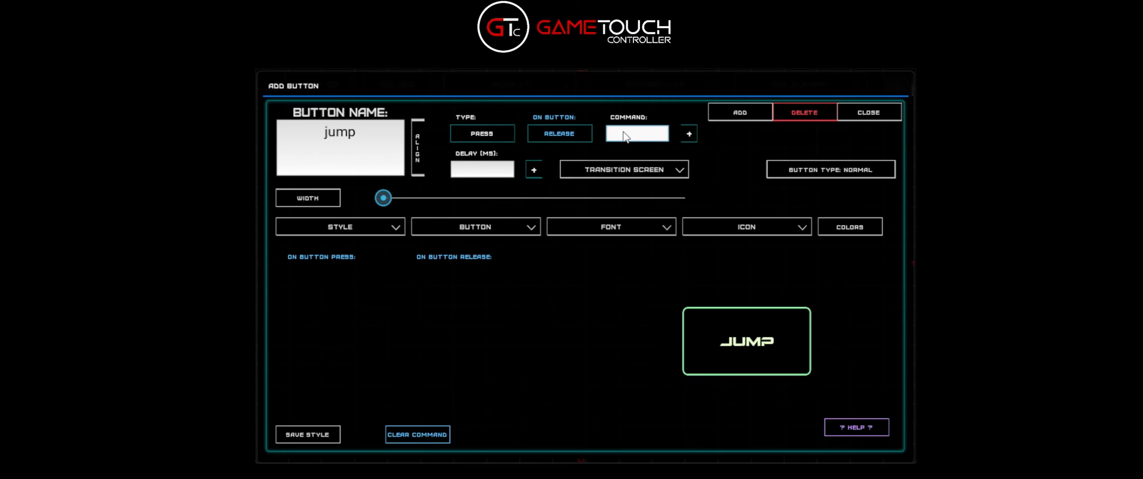
{"action": "type", "text": "space"}
{"action": "left_click", "coordinate": [689, 136]}
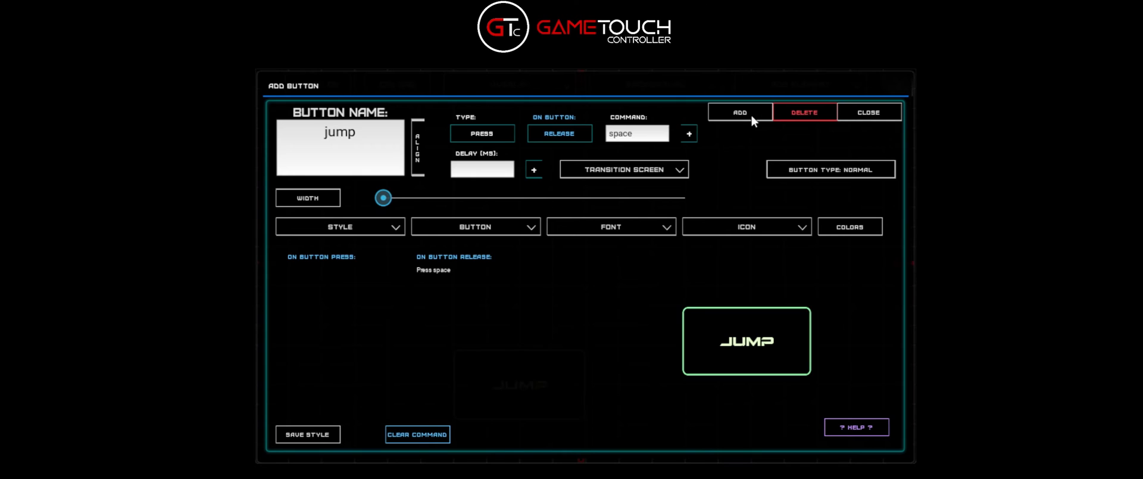
{"action": "left_click", "coordinate": [869, 113]}
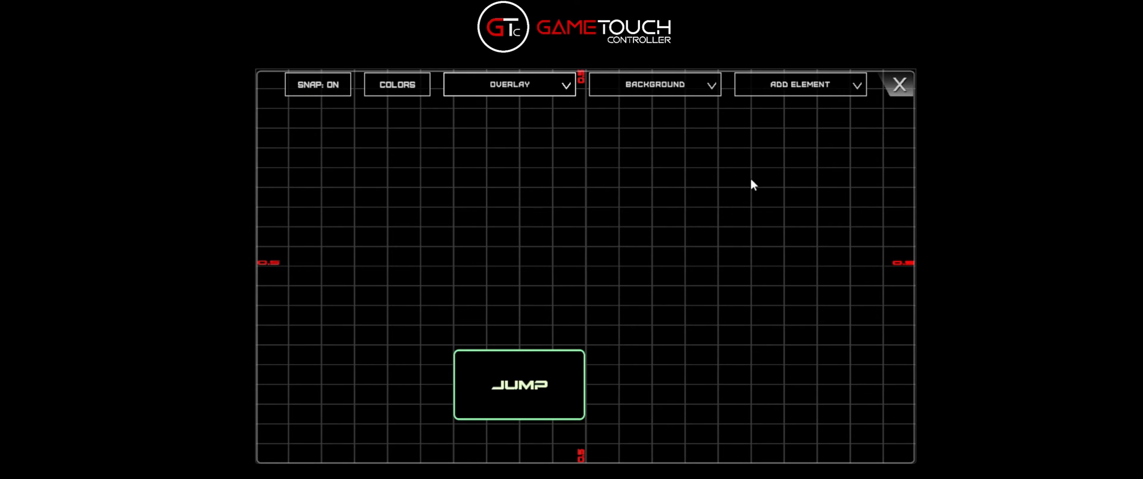
Step: Move the jump button to the lower-left corner of the grid and clear its assigned command
{"action": "left_click_drag", "start_coordinate": [531, 397], "coordinate": [346, 407]}
{"action": "left_click", "coordinate": [327, 416]}
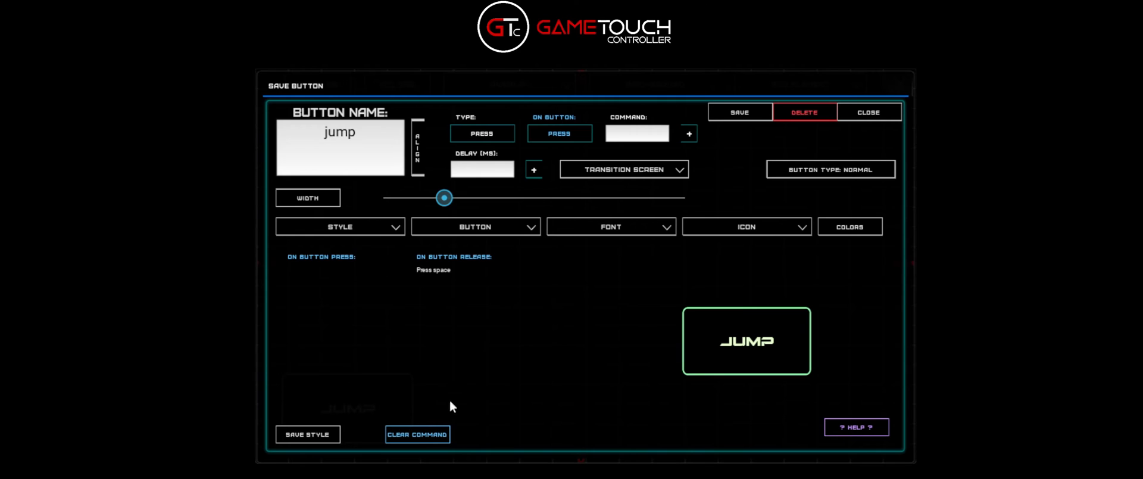
{"action": "left_click", "coordinate": [430, 438]}
{"action": "left_click", "coordinate": [872, 113]}
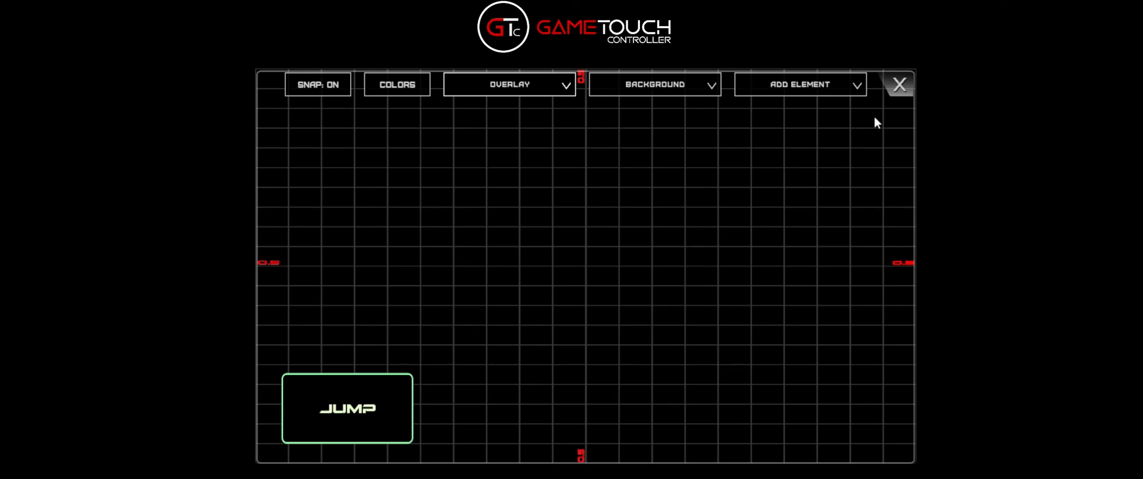
{"action": "left_click", "coordinate": [365, 409]}
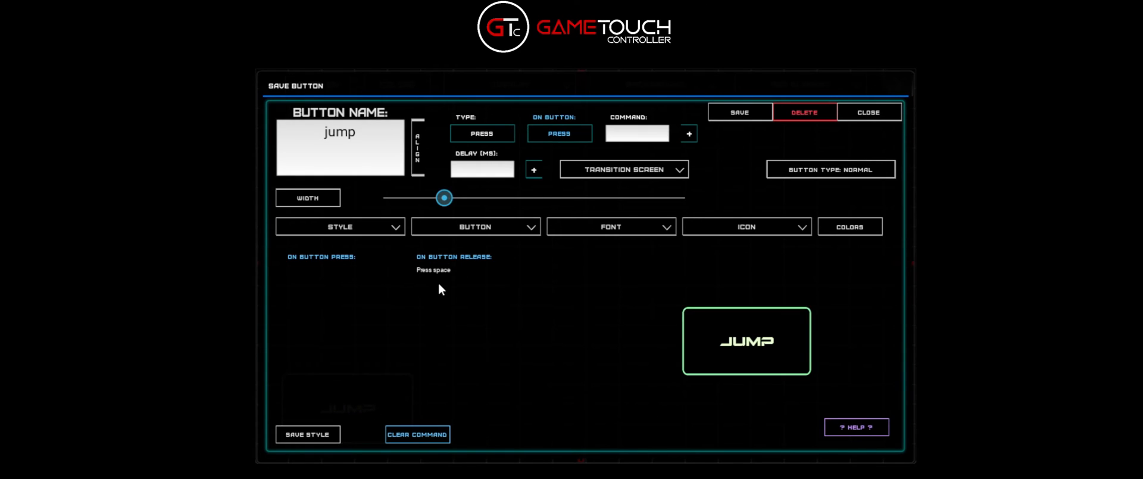
{"action": "left_click", "coordinate": [418, 434]}
{"action": "left_click", "coordinate": [878, 116]}
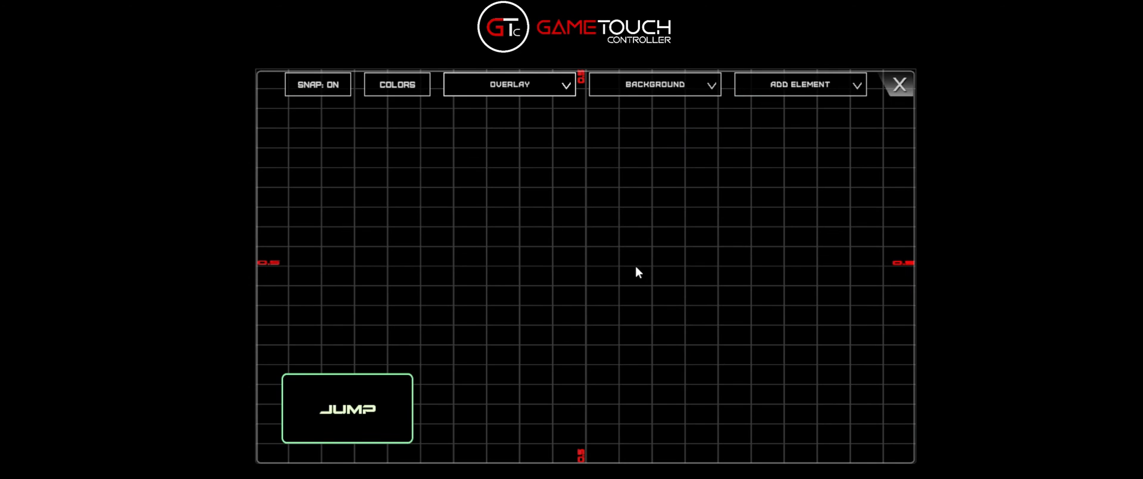
Step: Reopen the jump button and add a space command of type Down that executes on button press
{"action": "left_click", "coordinate": [341, 420]}
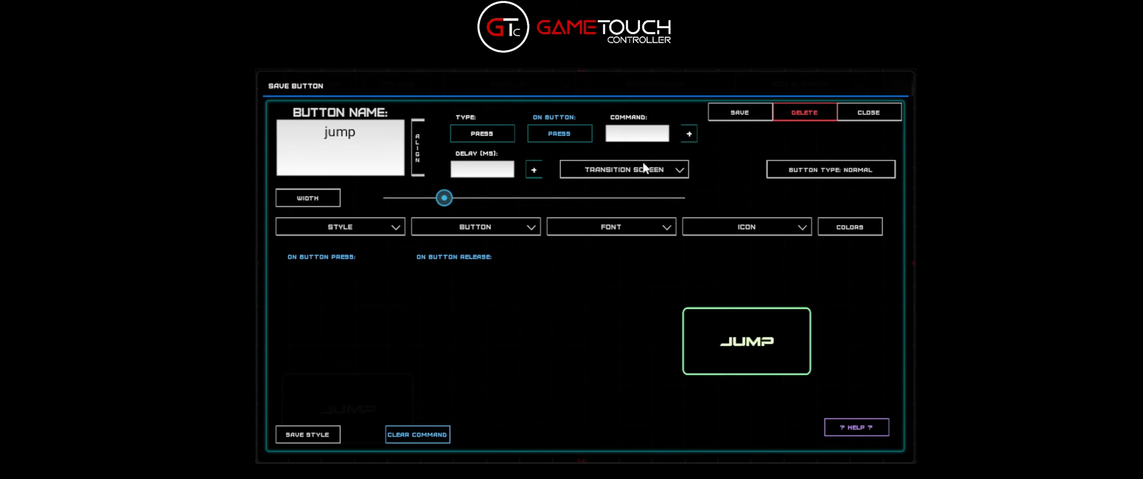
{"action": "left_click", "coordinate": [637, 134]}
{"action": "type", "text": "space"}
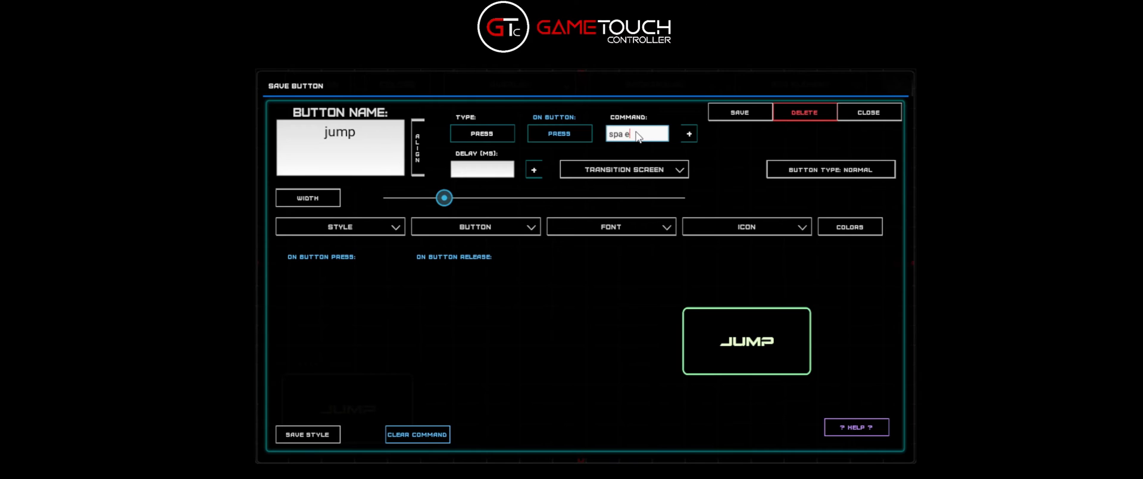
{"action": "left_click", "coordinate": [536, 134]}
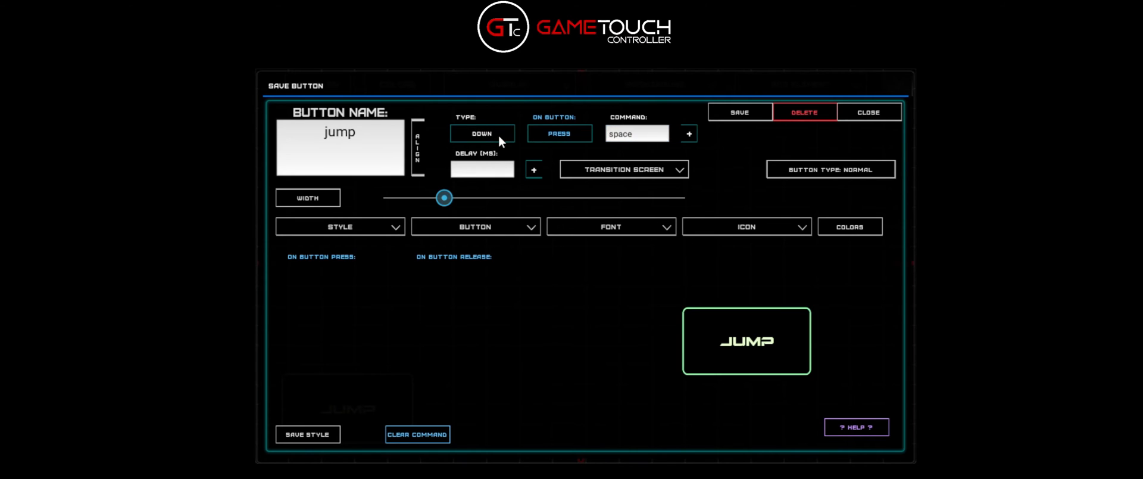
{"action": "left_click", "coordinate": [689, 134]}
{"action": "left_click", "coordinate": [877, 114]}
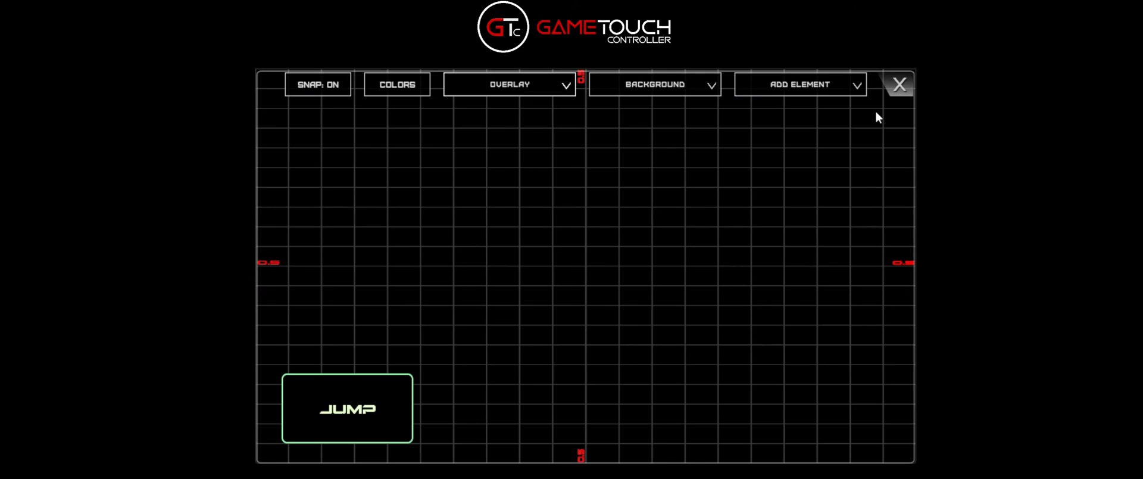
Step: Start a new button element named "lights"
{"action": "left_click", "coordinate": [849, 87]}
{"action": "left_click", "coordinate": [773, 119]}
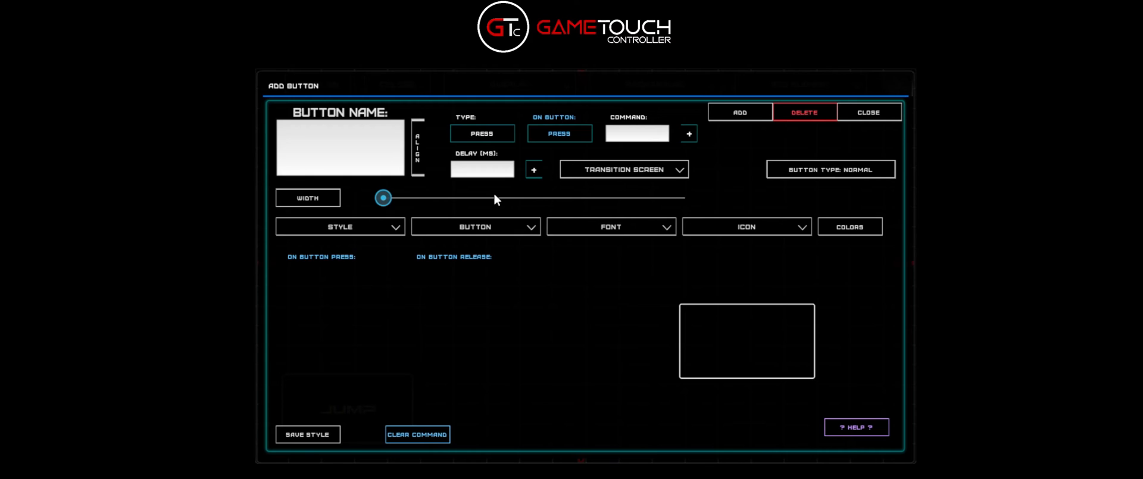
{"action": "left_click", "coordinate": [327, 159]}
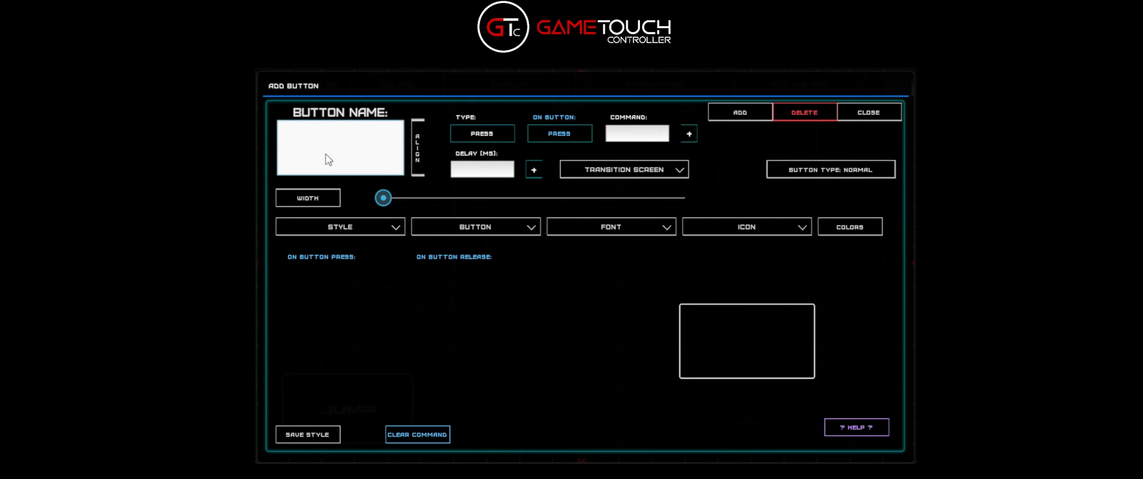
{"action": "type", "text": "lights"}
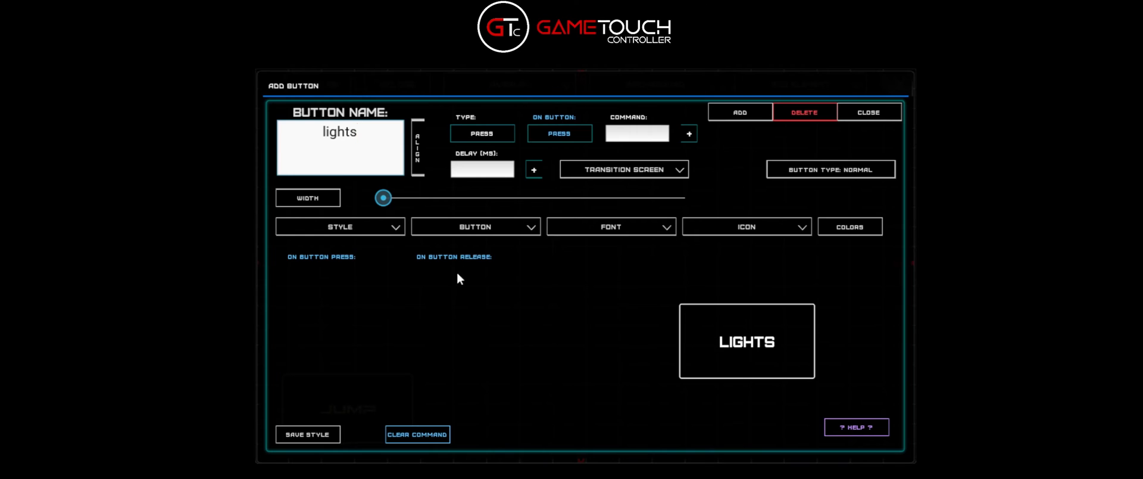
Step: Add a Press command for the l key to both the press and release actions of the lights button
{"action": "left_click", "coordinate": [498, 136]}
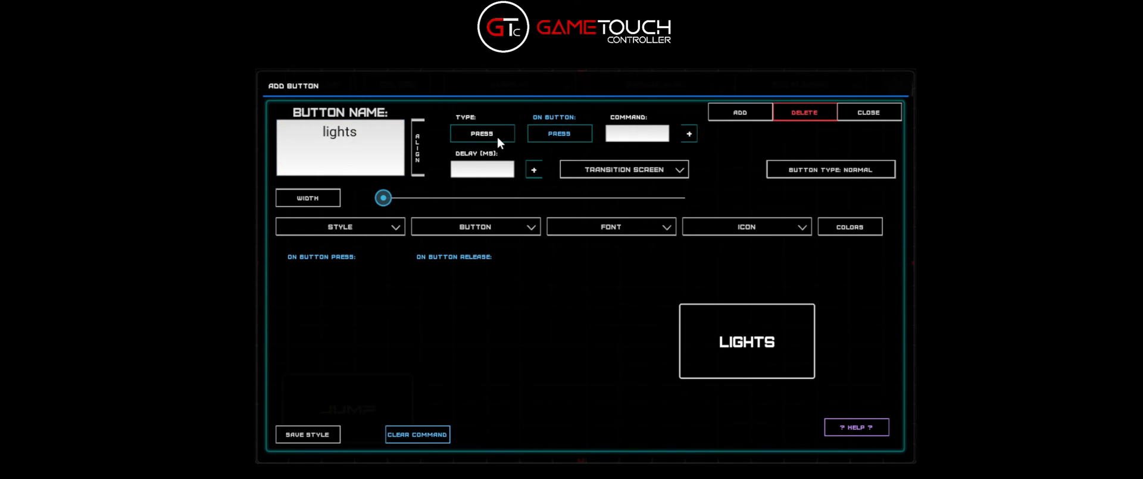
{"action": "left_click", "coordinate": [629, 138]}
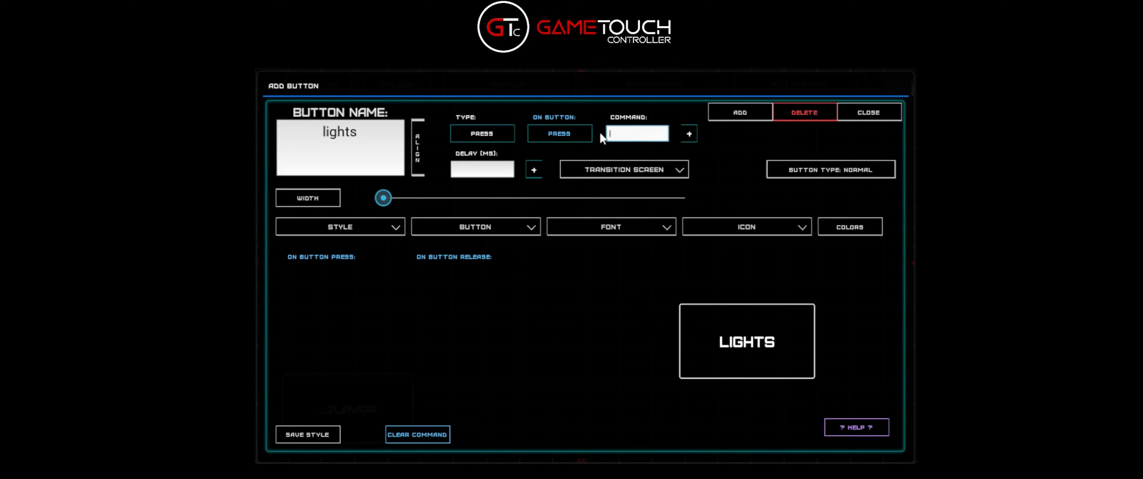
{"action": "left_click", "coordinate": [690, 135]}
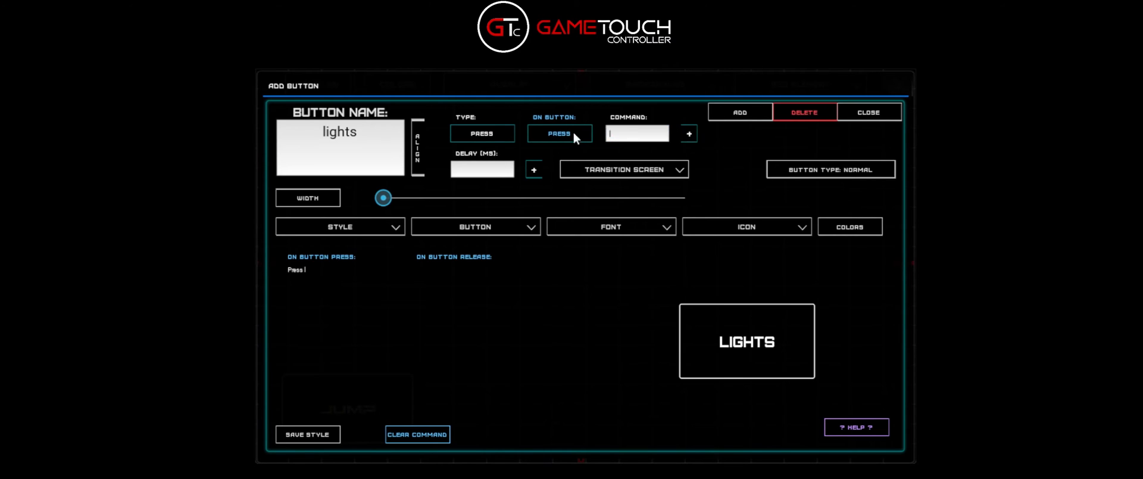
{"action": "left_click", "coordinate": [559, 134]}
{"action": "left_click", "coordinate": [690, 134]}
Step: Make the lights button a toggle with the toggle_2 ON/OFF switch graphic and narrow it to an upright shape
{"action": "left_click", "coordinate": [806, 174]}
{"action": "left_click", "coordinate": [523, 226]}
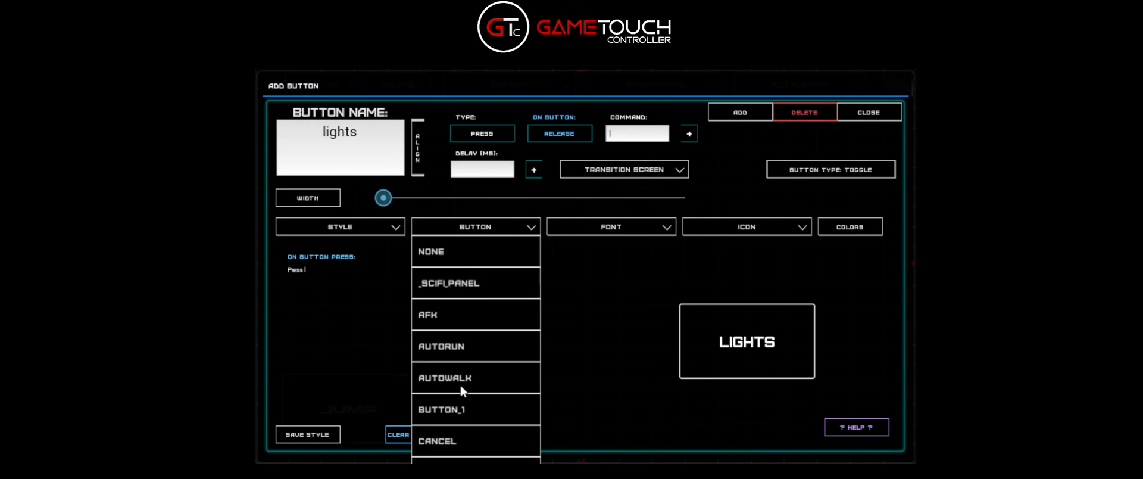
{"action": "scroll", "coordinate": [462, 387], "scroll_direction": "down", "scroll_amount": 2}
{"action": "scroll", "coordinate": [463, 381], "scroll_direction": "down", "scroll_amount": 20}
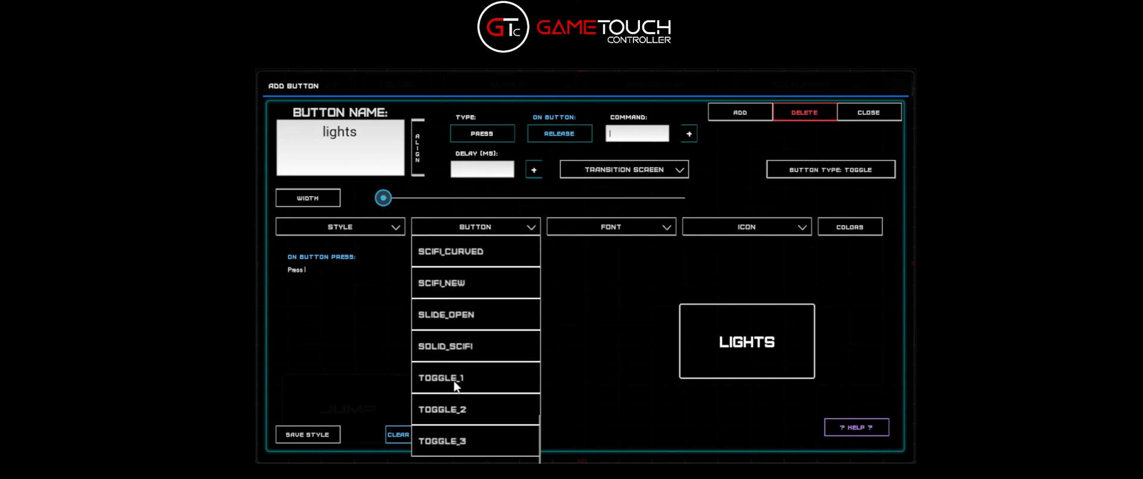
{"action": "left_click", "coordinate": [445, 441]}
{"action": "left_click", "coordinate": [460, 230]}
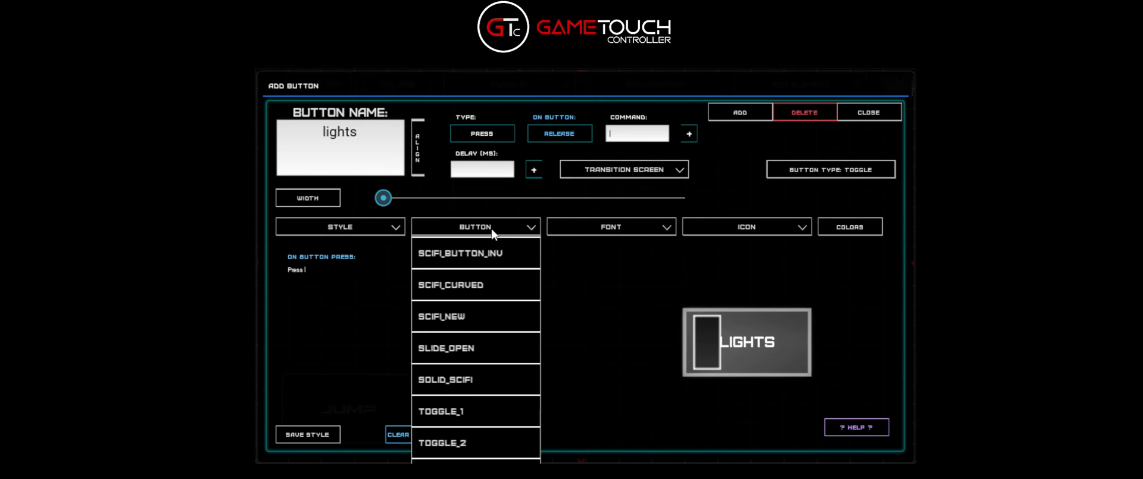
{"action": "left_click", "coordinate": [442, 448]}
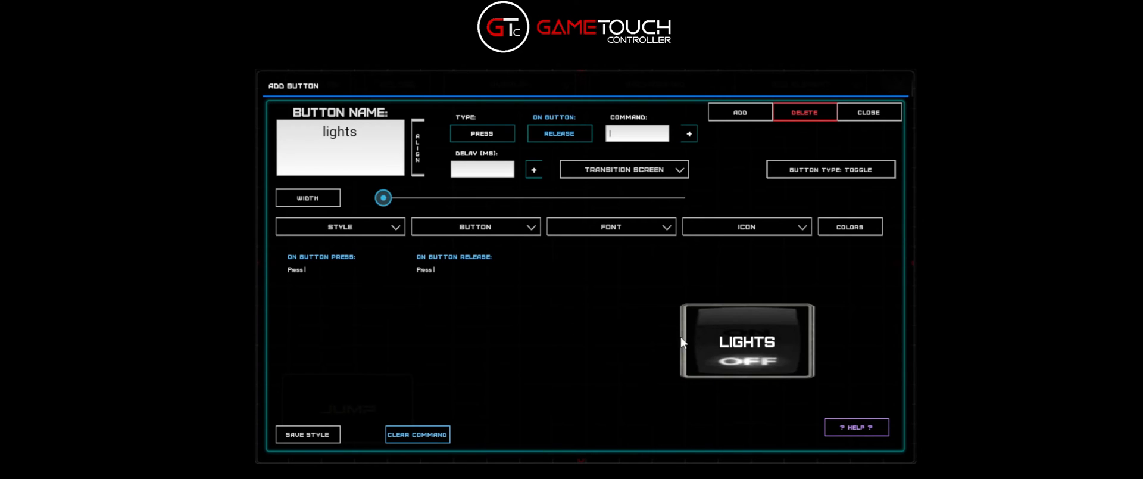
{"action": "mouse_move", "coordinate": [382, 197]}
{"action": "left_mouse_down"}
{"action": "mouse_move", "coordinate": [416, 197]}
{"action": "mouse_move", "coordinate": [402, 198]}
{"action": "left_mouse_up"}
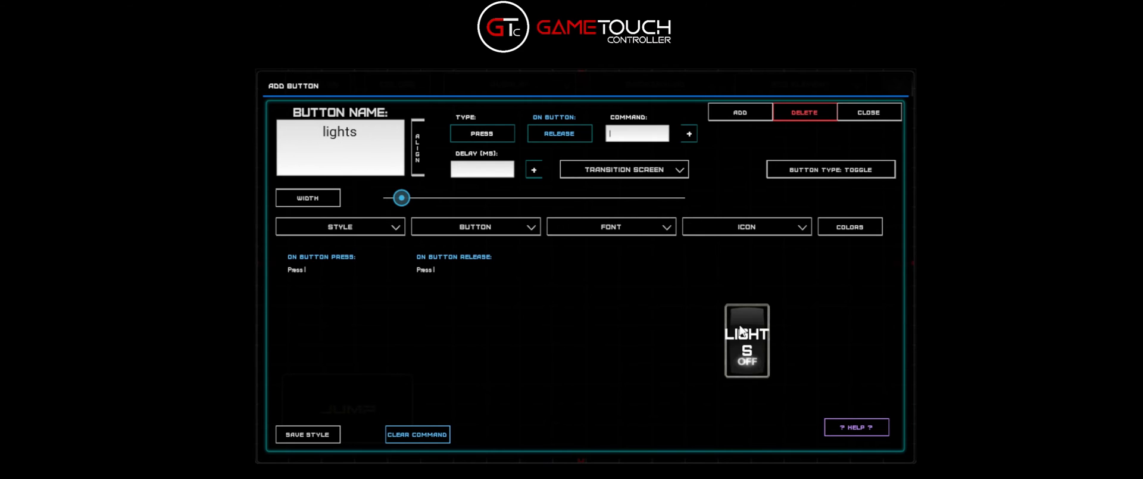
Step: Hide the lights button's label by setting the text color alpha to 0, and add the switch to the screen
{"action": "left_click", "coordinate": [857, 230]}
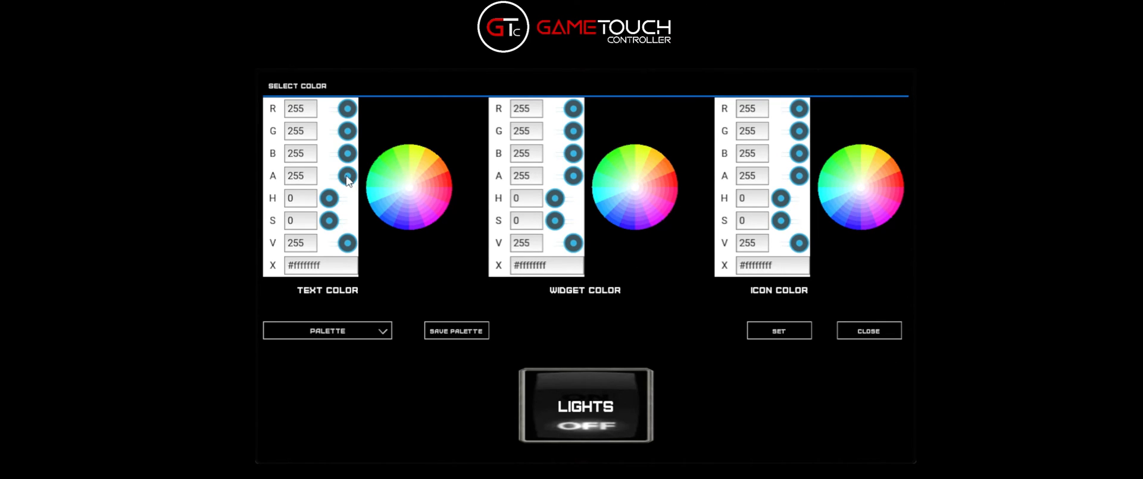
{"action": "left_click_drag", "start_coordinate": [348, 176], "coordinate": [328, 176]}
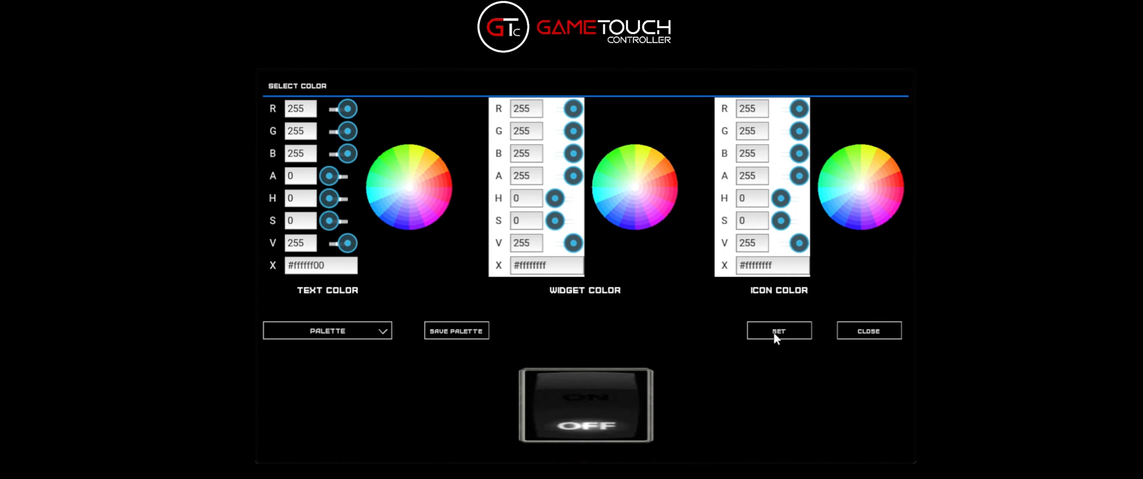
{"action": "left_click", "coordinate": [870, 332]}
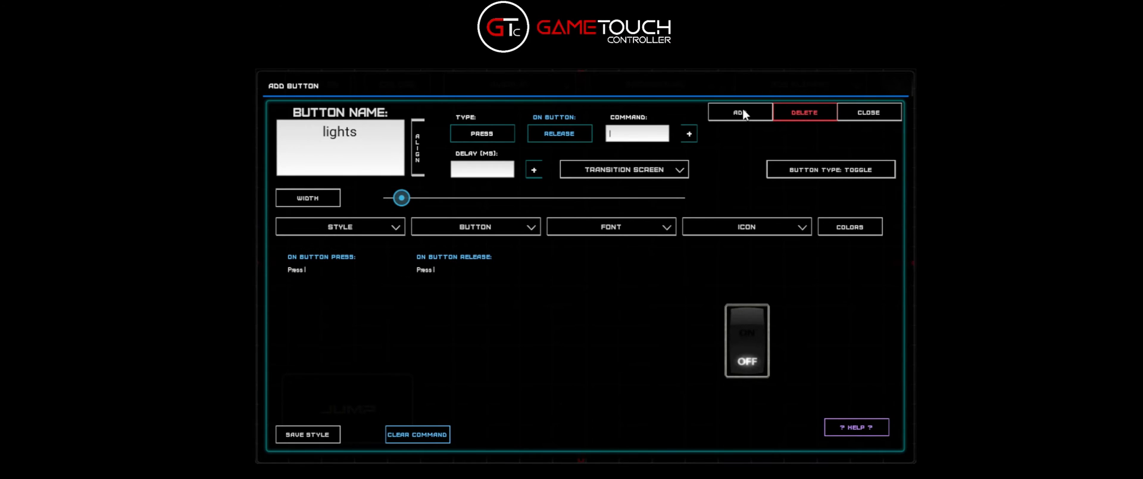
{"action": "left_click", "coordinate": [884, 116]}
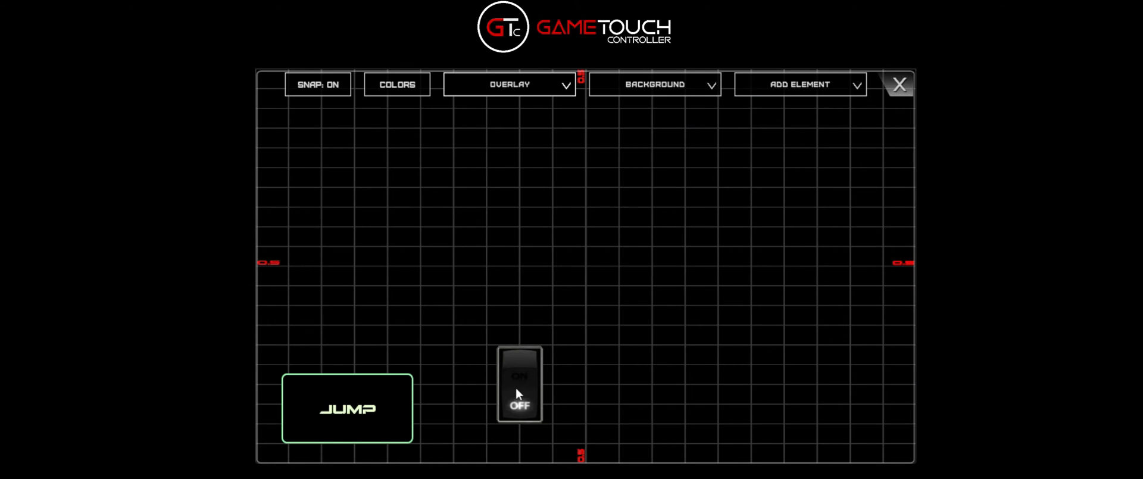
Step: Position the lights switch above the JUMP button and test toggling it outside edit mode
{"action": "left_click_drag", "start_coordinate": [531, 392], "coordinate": [351, 307]}
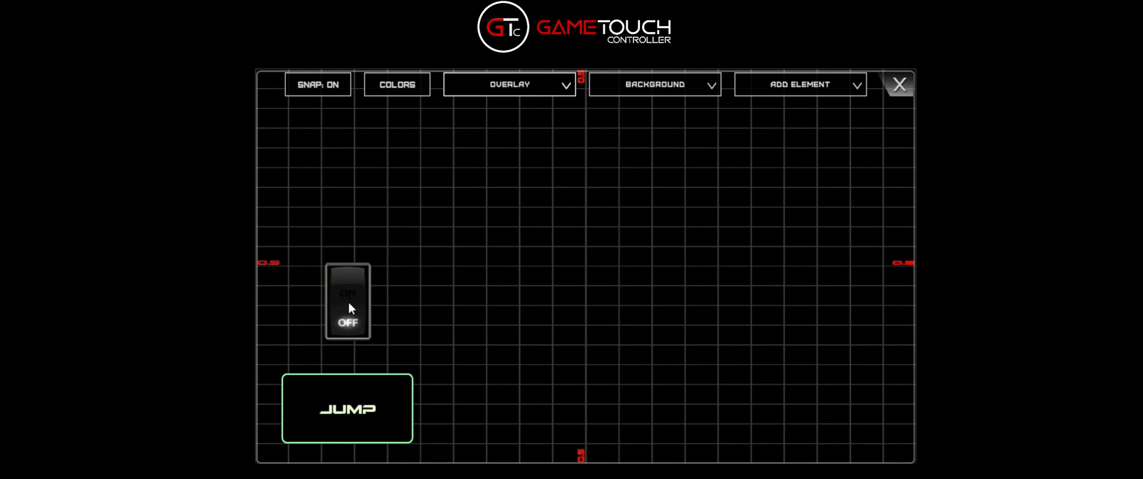
{"action": "left_click", "coordinate": [899, 86]}
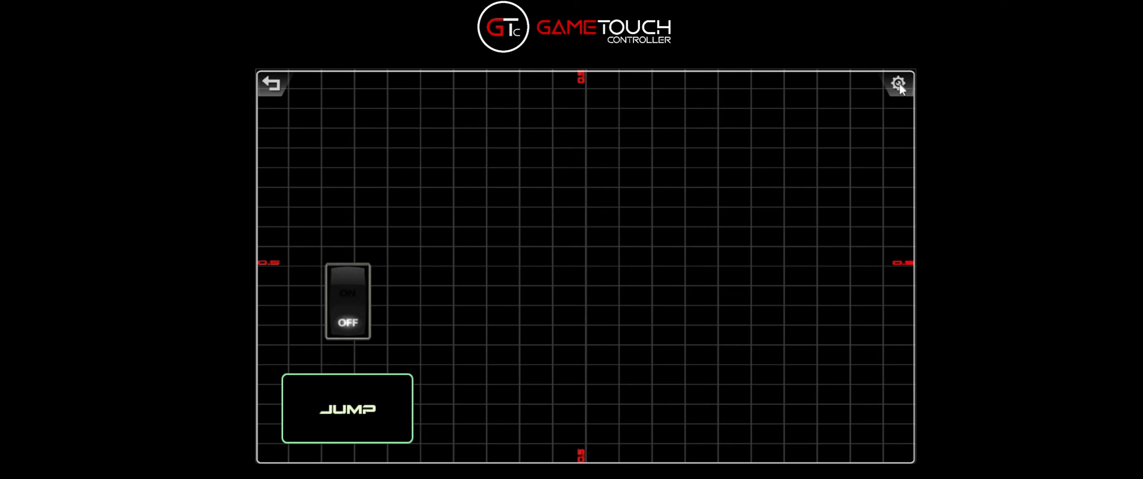
{"action": "left_click", "coordinate": [359, 297]}
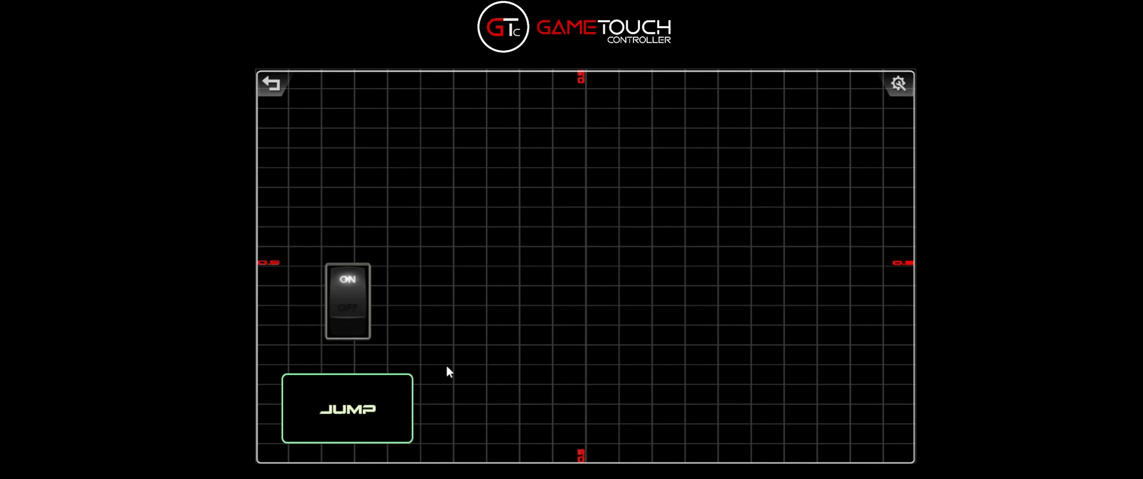
{"action": "left_click", "coordinate": [343, 315]}
{"action": "left_click", "coordinate": [363, 321]}
{"action": "left_click", "coordinate": [365, 326]}
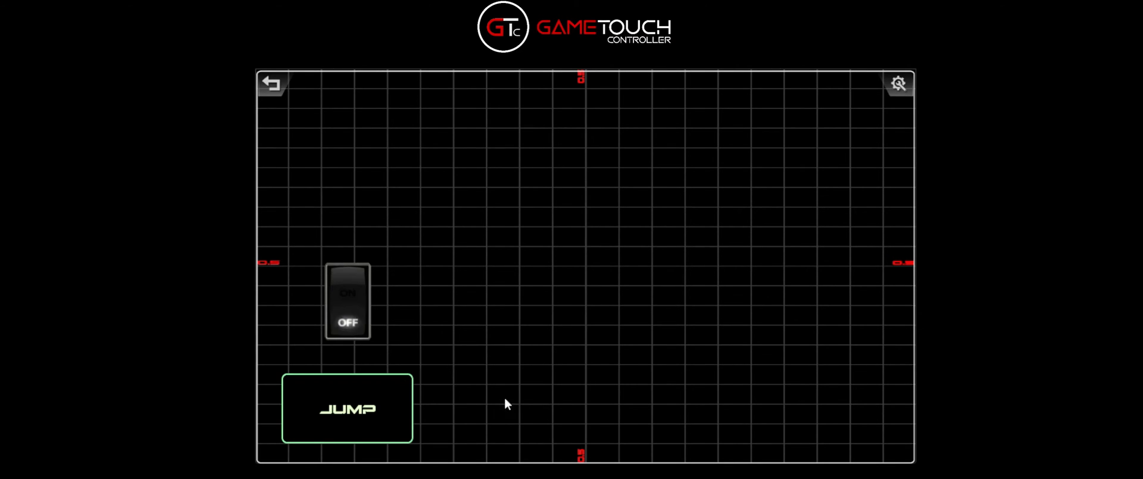
Step: Reopen the lights button for editing, clear its commands and add a Press command for l to the press action
{"action": "left_click", "coordinate": [897, 83]}
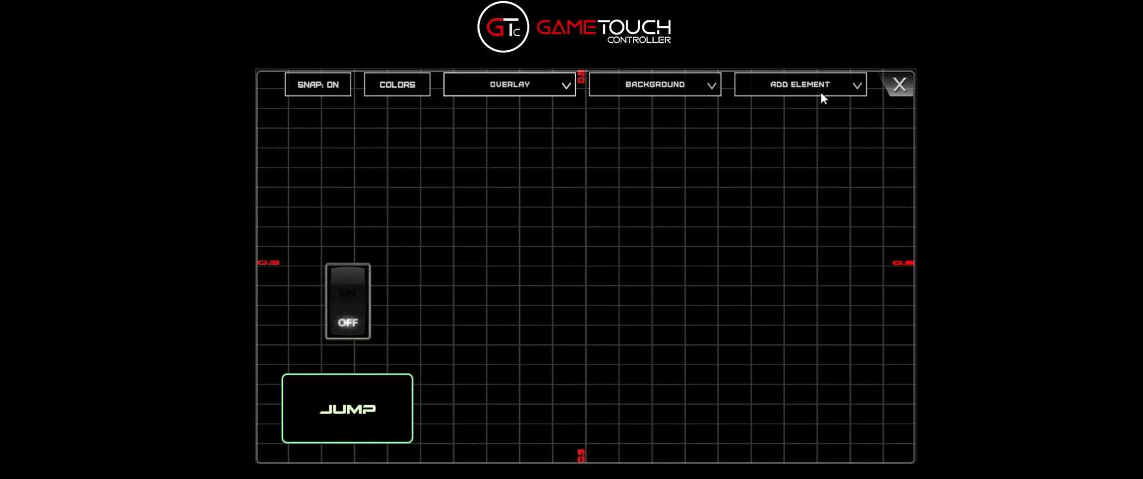
{"action": "left_click", "coordinate": [350, 308]}
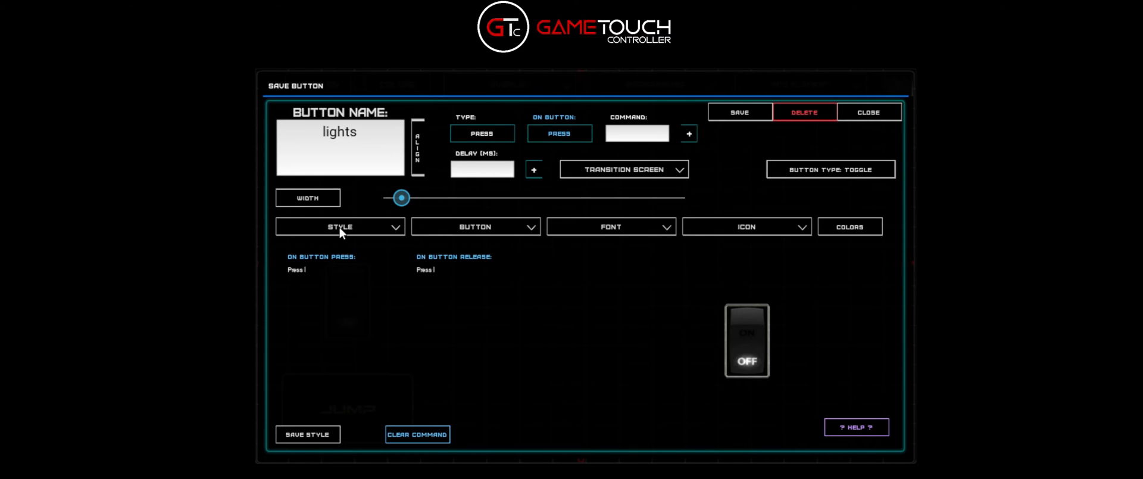
{"action": "left_click", "coordinate": [559, 133]}
{"action": "left_click", "coordinate": [425, 445]}
{"action": "left_click", "coordinate": [567, 139]}
{"action": "left_click", "coordinate": [624, 137]}
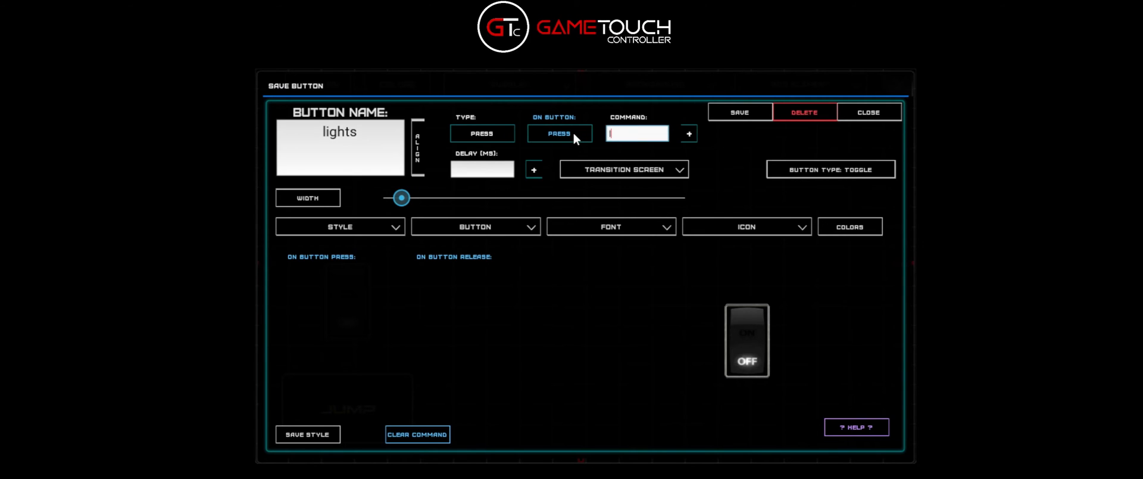
{"action": "left_click", "coordinate": [690, 134]}
Step: Add a Down command for altleft to the release action of the lights button
{"action": "left_click", "coordinate": [588, 132]}
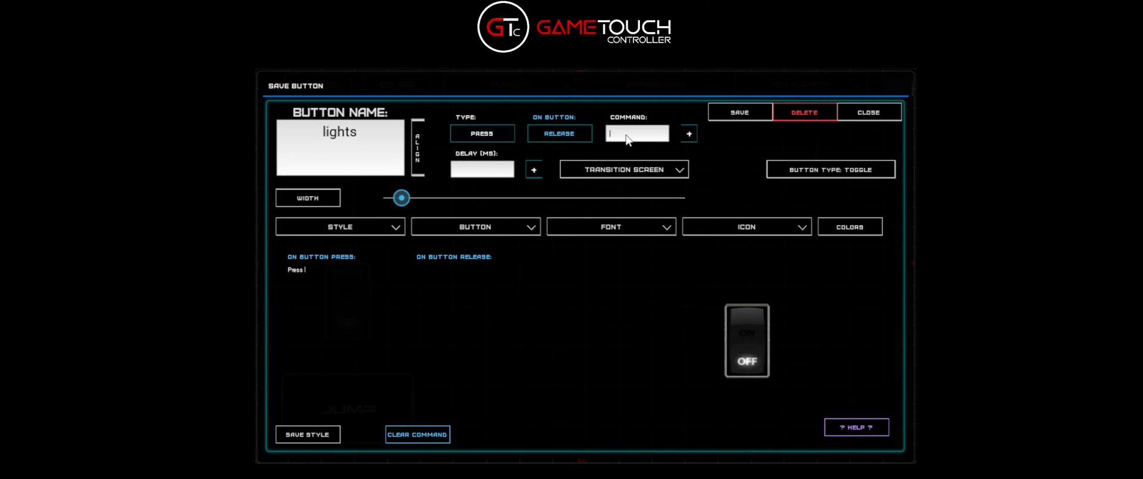
{"action": "left_click", "coordinate": [627, 138]}
{"action": "left_click", "coordinate": [512, 135]}
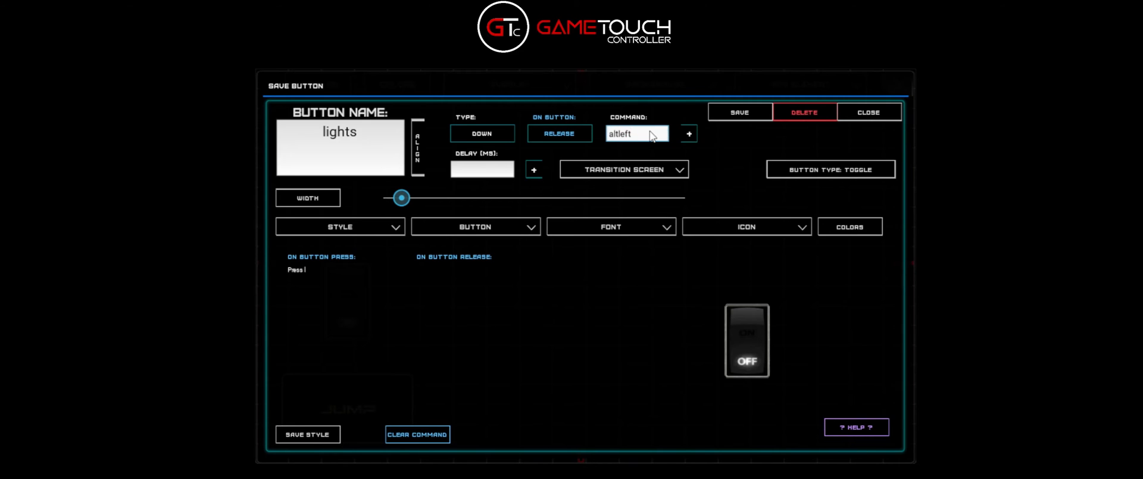
{"action": "left_click", "coordinate": [690, 135]}
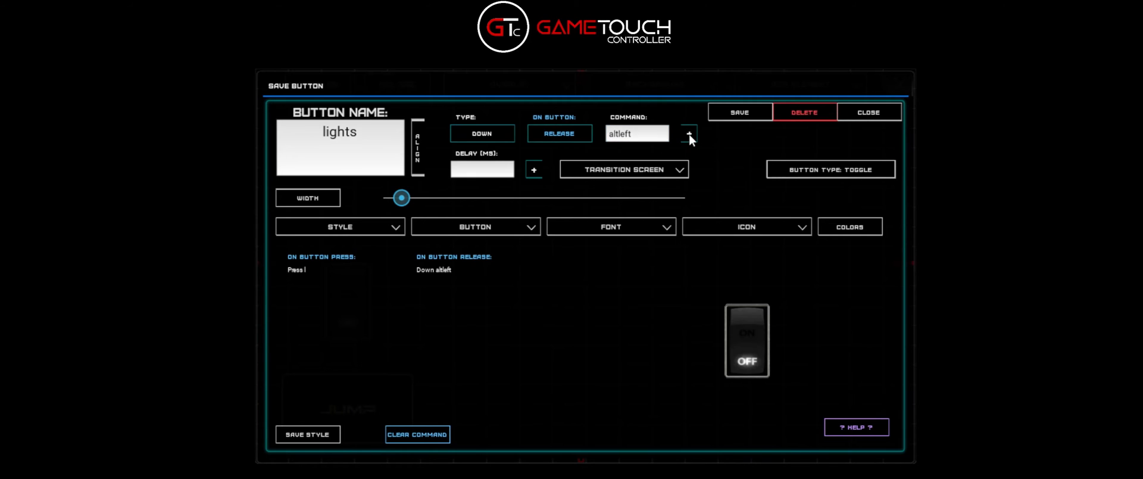
Step: Append a 25 ms delay and a Press command for l to the lights button's release action
{"action": "left_click", "coordinate": [491, 132]}
{"action": "left_click", "coordinate": [490, 132]}
{"action": "left_click", "coordinate": [498, 171]}
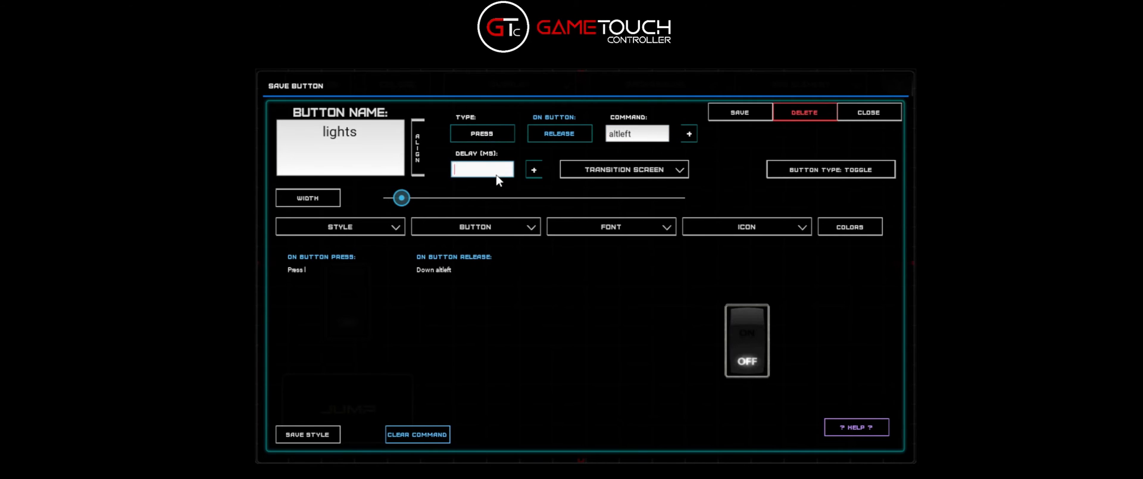
{"action": "type", "text": "25"}
{"action": "left_click", "coordinate": [530, 170]}
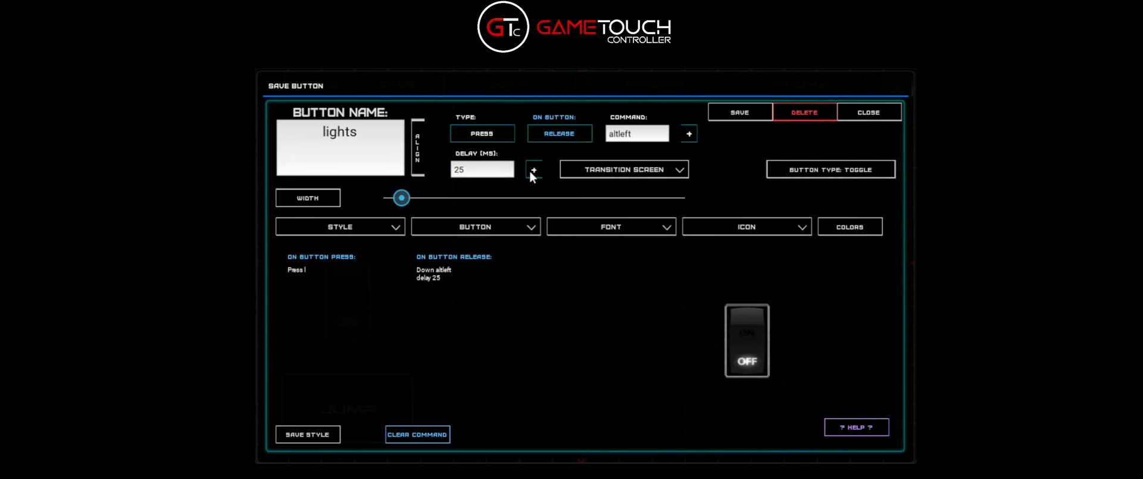
{"action": "double_click", "coordinate": [650, 139]}
{"action": "key", "text": "BackSpace"}
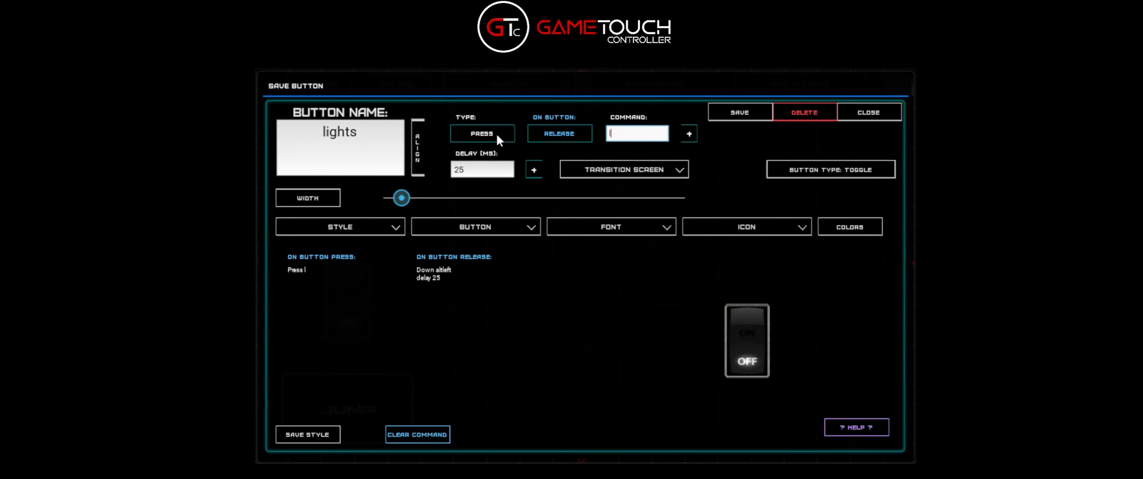
{"action": "left_click", "coordinate": [689, 134]}
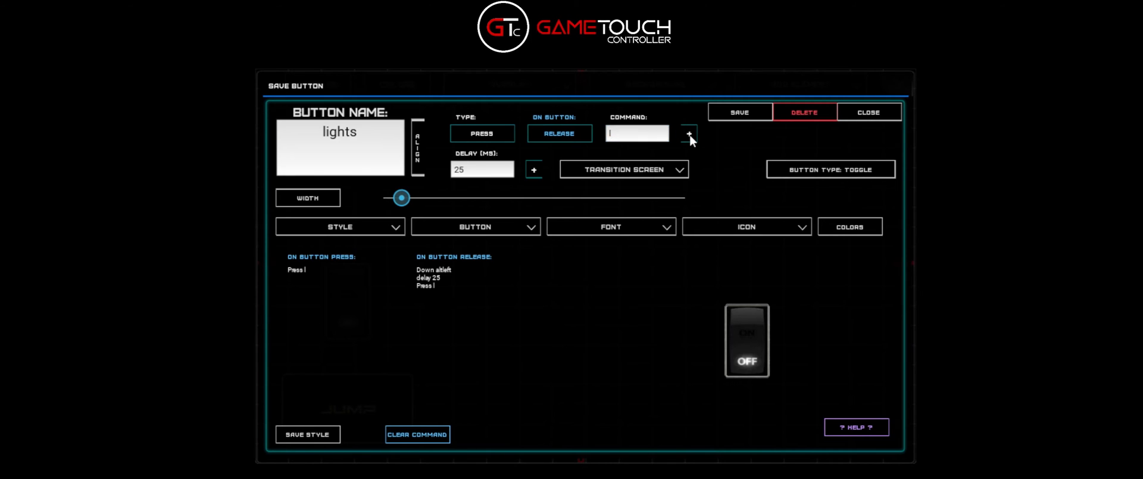
Step: Finish the release sequence of the lights button with an Up command for altleft
{"action": "left_click", "coordinate": [477, 134]}
{"action": "left_click", "coordinate": [476, 134]}
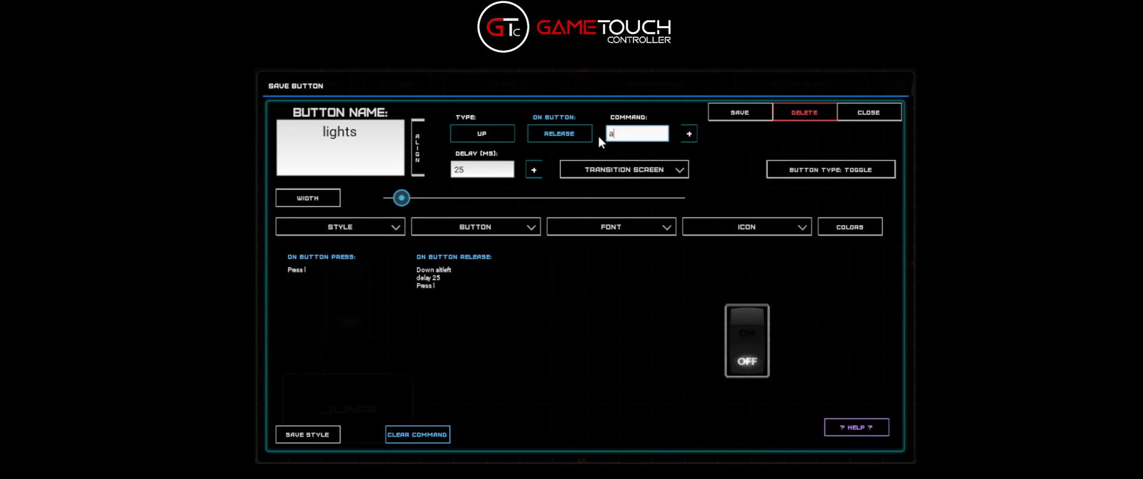
{"action": "left_click", "coordinate": [689, 135]}
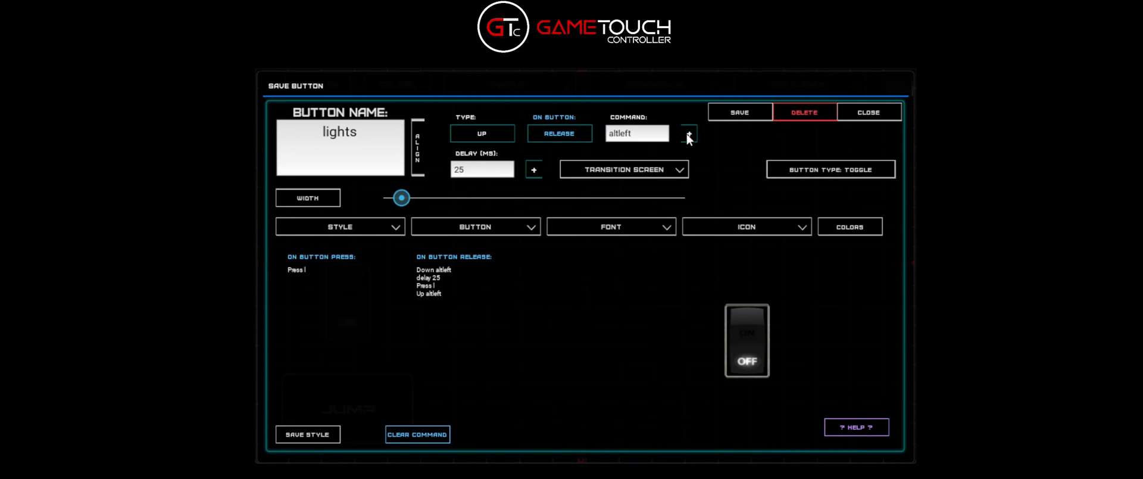
Step: Save the lights button's new commands and test the switch outside edit mode
{"action": "left_click", "coordinate": [740, 115]}
{"action": "left_click", "coordinate": [862, 117]}
{"action": "left_click", "coordinate": [360, 329]}
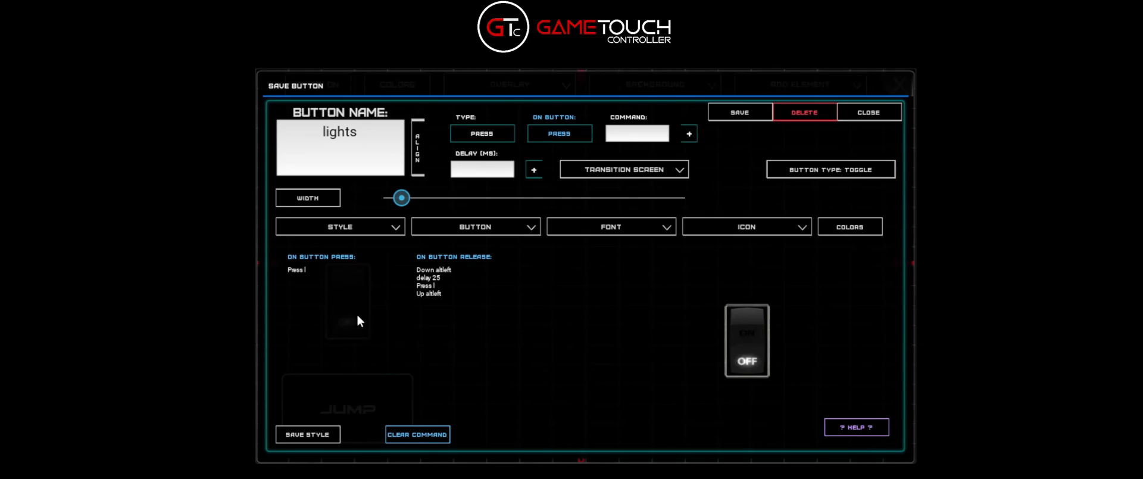
{"action": "left_click", "coordinate": [861, 111]}
{"action": "left_click", "coordinate": [901, 85]}
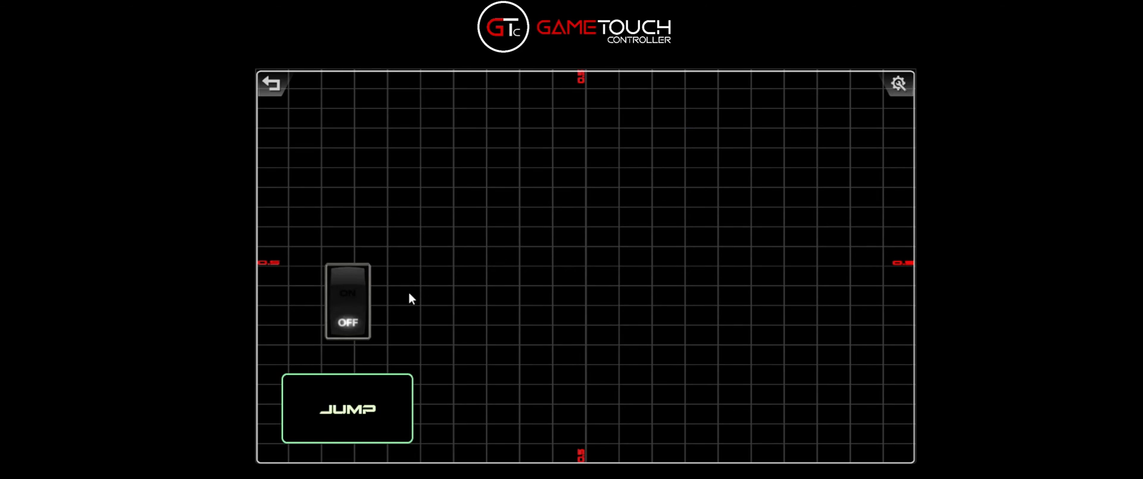
{"action": "left_click", "coordinate": [353, 307]}
Step: Return the screen to edit mode and start a new button element
{"action": "left_click", "coordinate": [897, 84]}
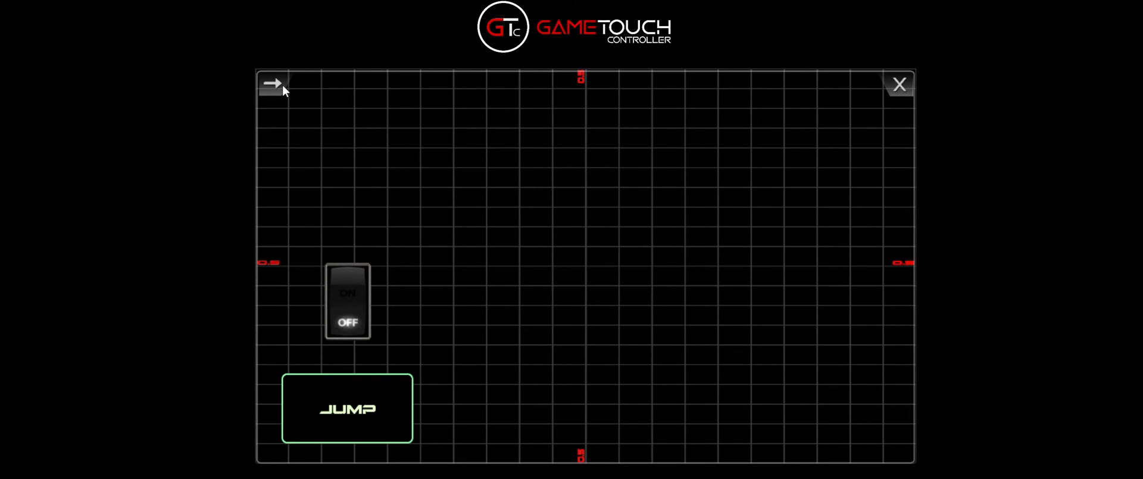
{"action": "left_click", "coordinate": [283, 87]}
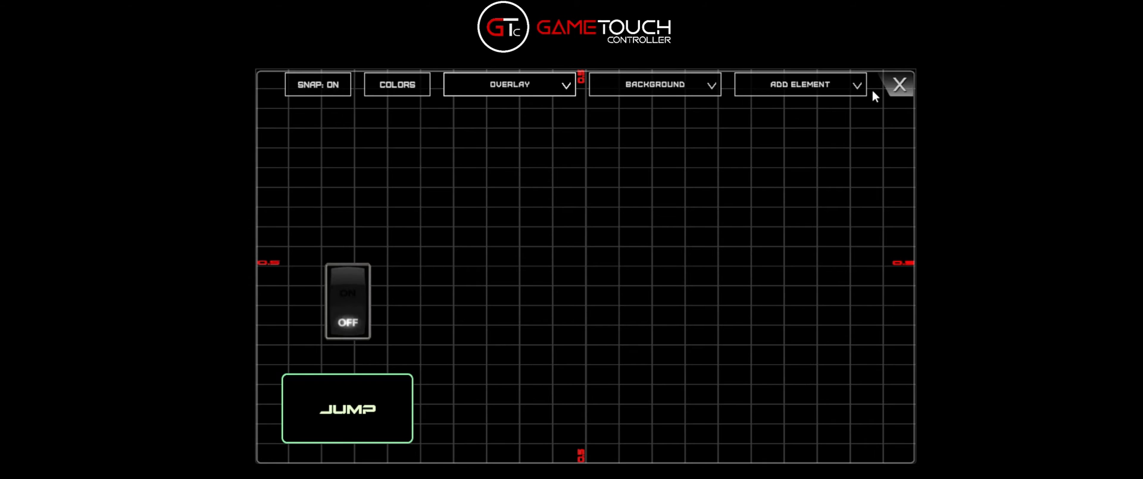
{"action": "left_click", "coordinate": [857, 87]}
{"action": "left_click", "coordinate": [774, 113]}
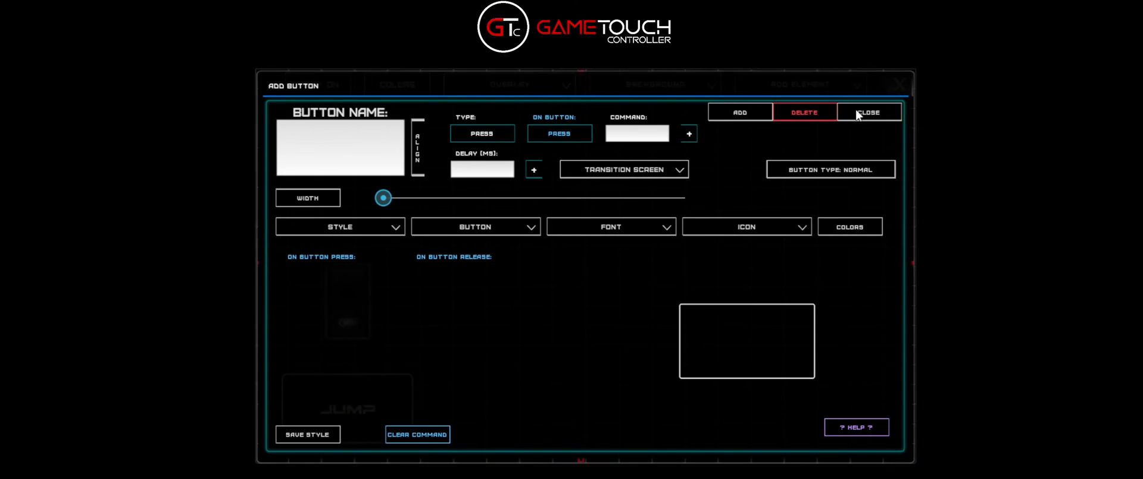
{"action": "left_click", "coordinate": [857, 112]}
{"action": "left_click", "coordinate": [809, 88]}
{"action": "left_click", "coordinate": [753, 114]}
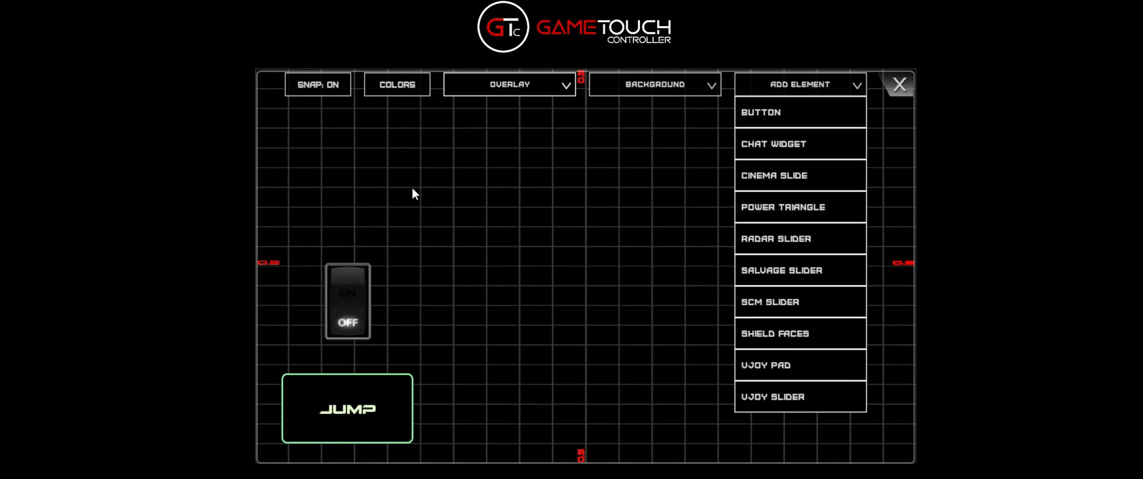
Step: Try another graphic for the new button and settle on the SCBUTTON graphic
{"action": "left_click", "coordinate": [497, 231]}
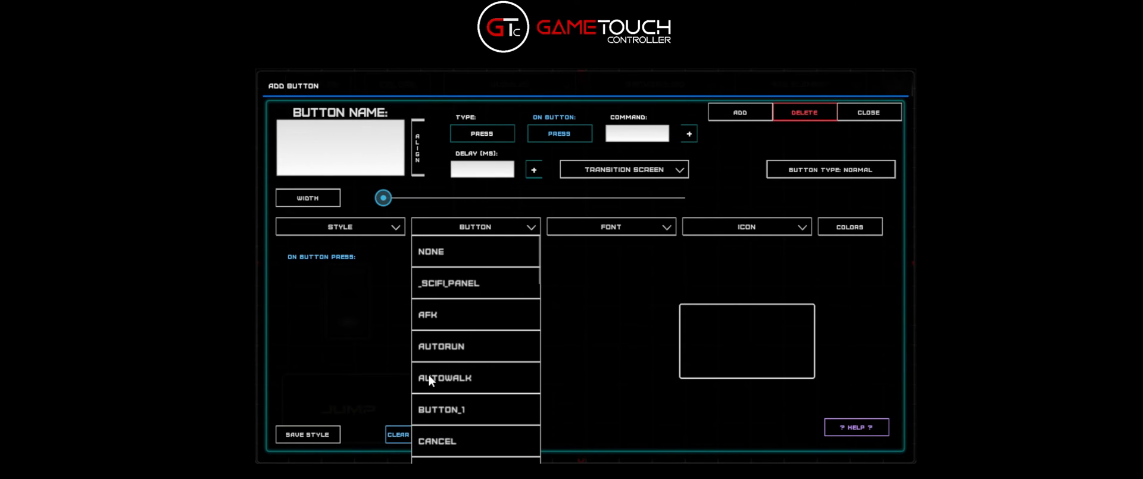
{"action": "scroll", "coordinate": [432, 381], "scroll_direction": "down", "scroll_amount": 4}
{"action": "left_click", "coordinate": [463, 389]}
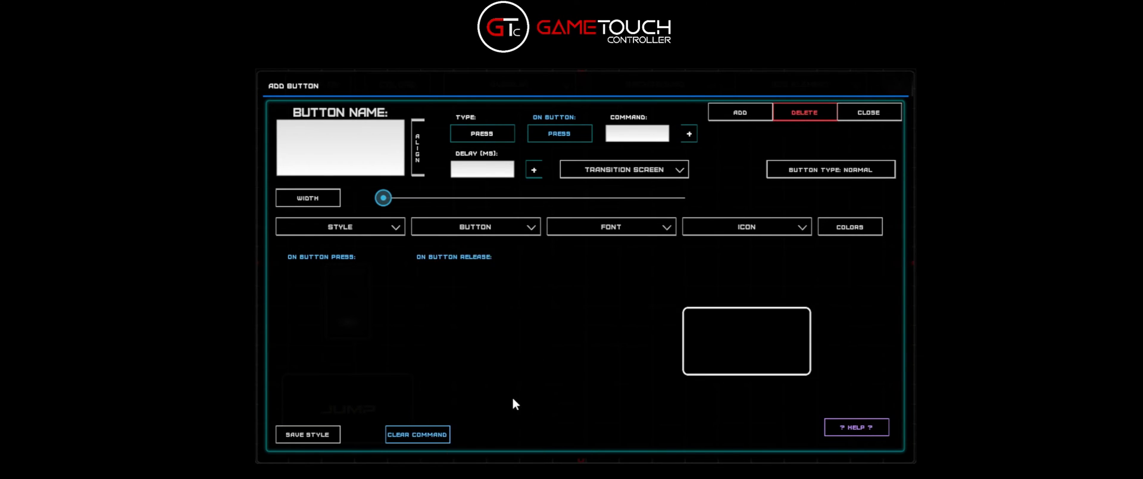
{"action": "left_click", "coordinate": [509, 229]}
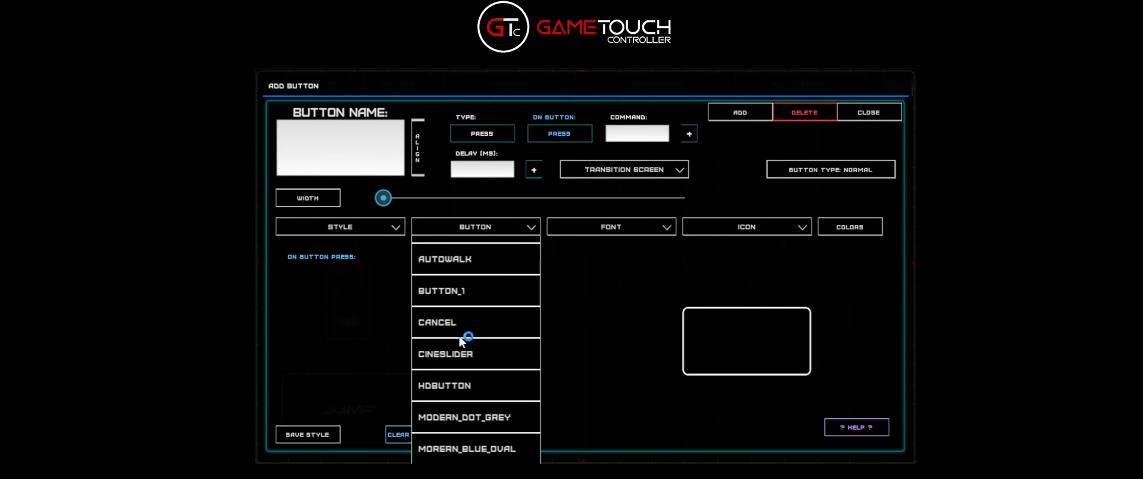
{"action": "scroll", "coordinate": [474, 441], "scroll_direction": "down", "scroll_amount": 1}
{"action": "scroll", "coordinate": [475, 441], "scroll_direction": "down", "scroll_amount": 4}
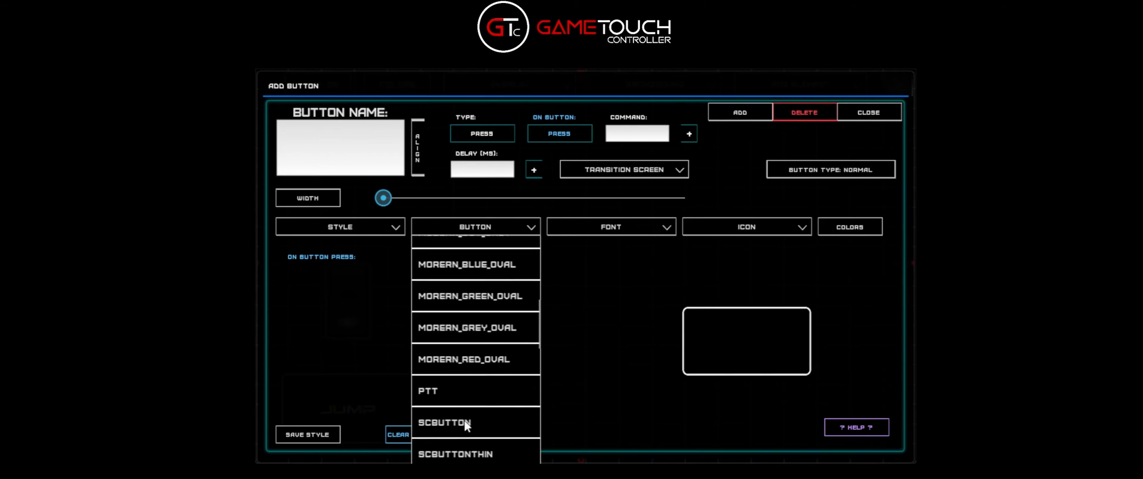
{"action": "left_click", "coordinate": [460, 430]}
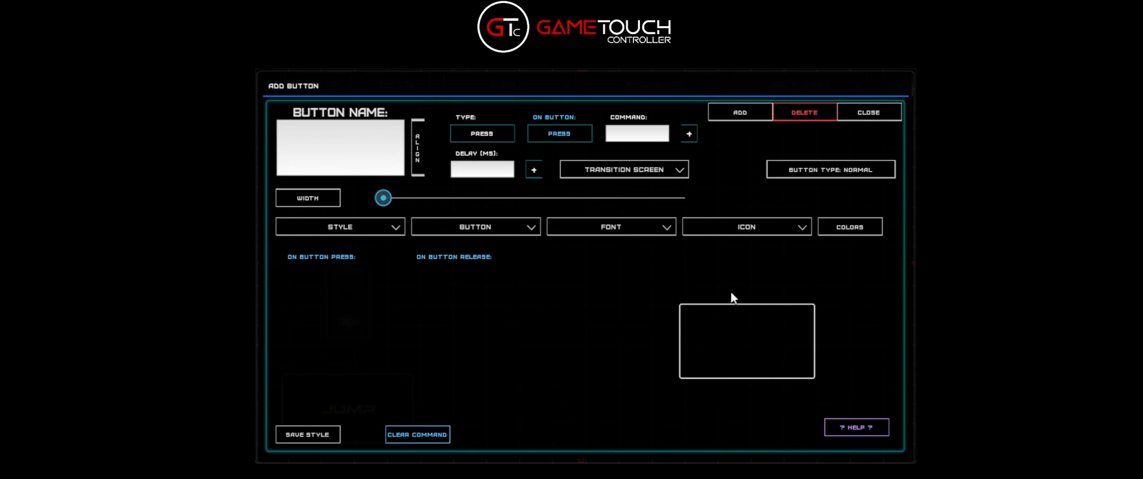
Step: Name the new button "afk" and make its label text transparent in the color settings
{"action": "left_click", "coordinate": [344, 147]}
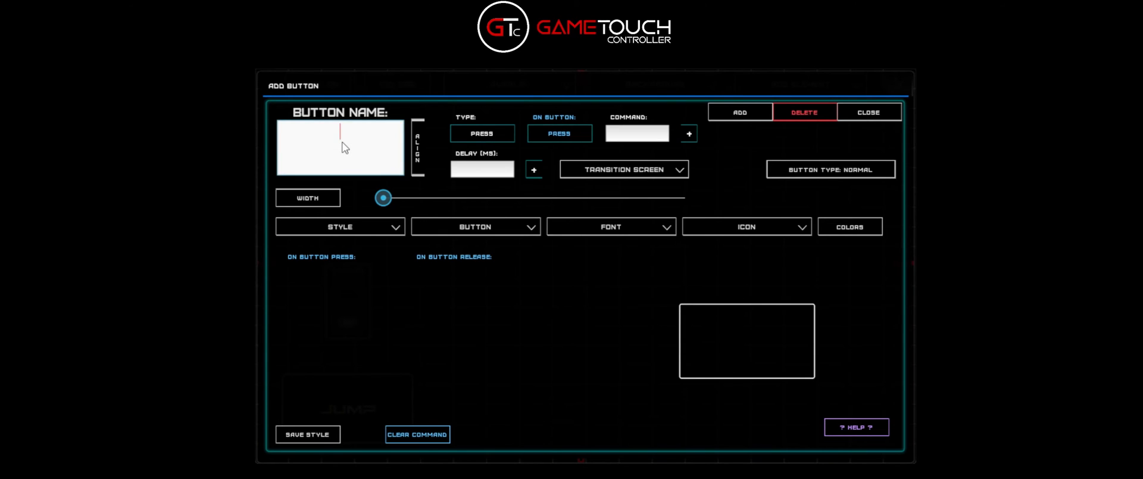
{"action": "type", "text": "afk"}
{"action": "left_click", "coordinate": [842, 230]}
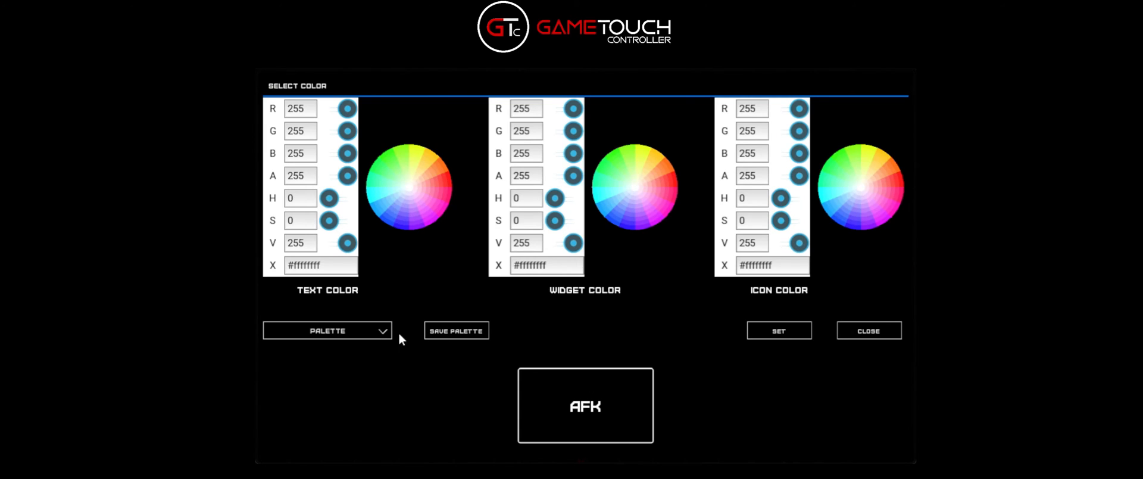
{"action": "left_click_drag", "start_coordinate": [347, 177], "coordinate": [346, 177]}
{"action": "left_click", "coordinate": [844, 332]}
Step: Preview the alternative AFK icons and give the afk button the icon named AFK
{"action": "left_click", "coordinate": [748, 230]}
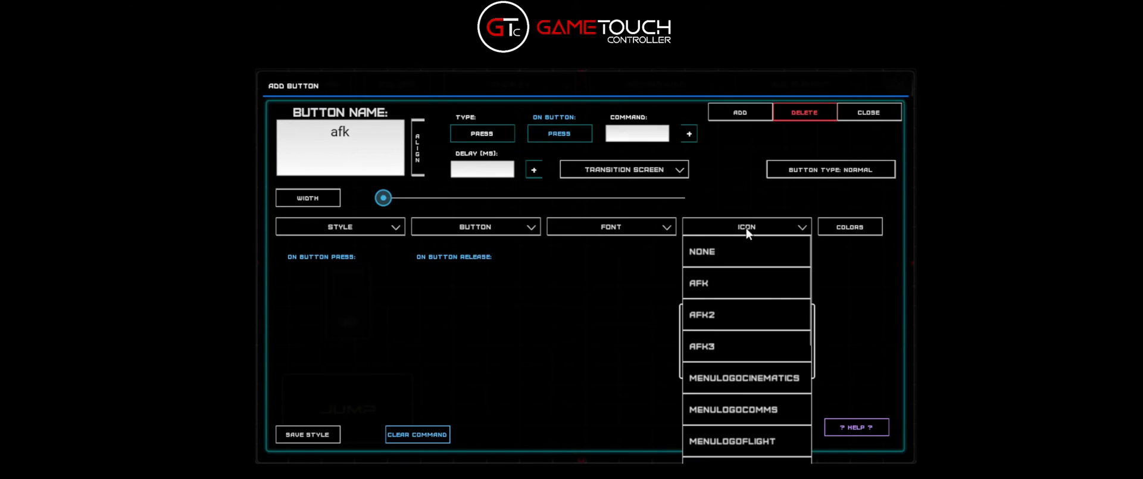
{"action": "left_click", "coordinate": [712, 314]}
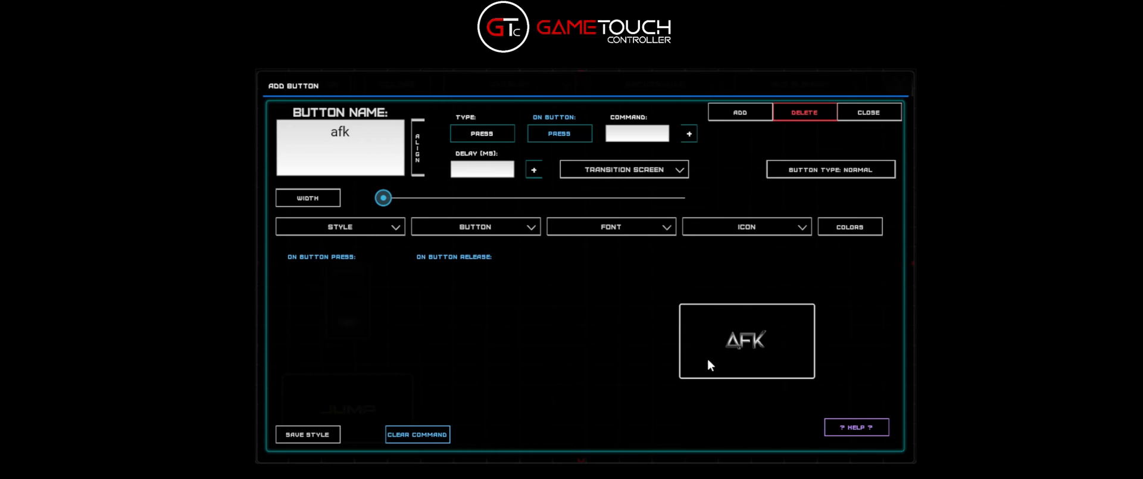
{"action": "left_click", "coordinate": [768, 228]}
{"action": "left_click", "coordinate": [746, 328]}
{"action": "left_click", "coordinate": [762, 230]}
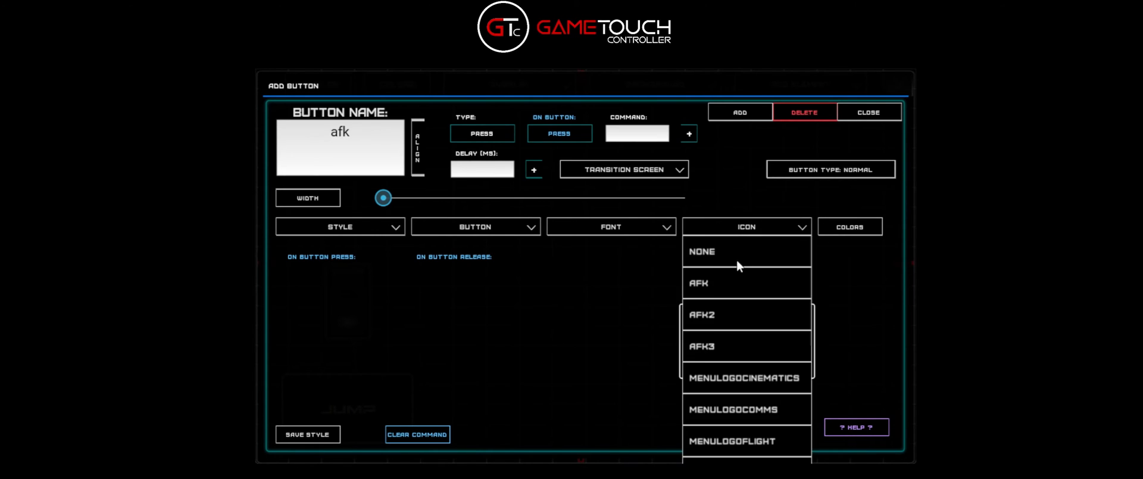
{"action": "left_click", "coordinate": [718, 287]}
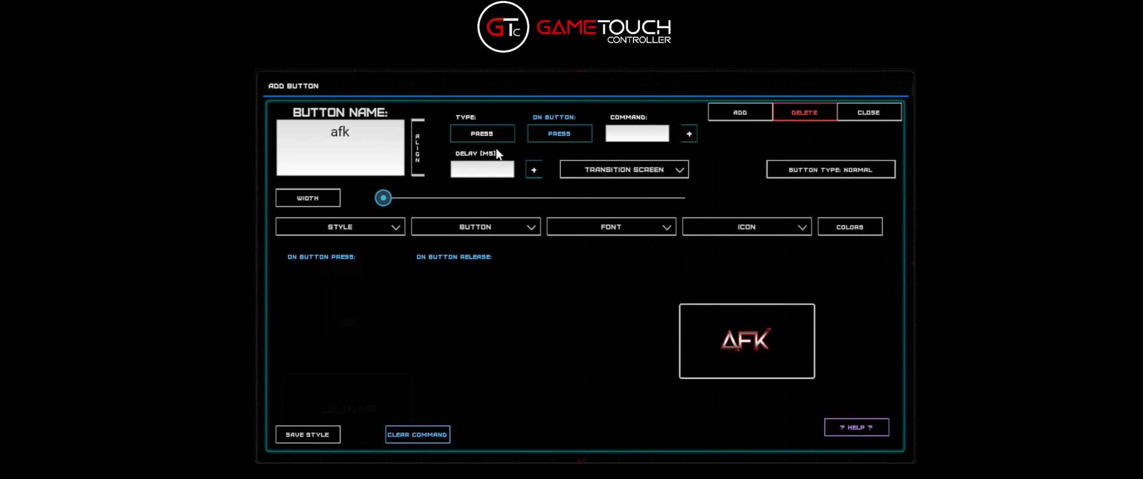
Step: Make the afk button a toggle and add a Press command for afk to its press action
{"action": "left_click", "coordinate": [813, 172]}
{"action": "left_click", "coordinate": [620, 134]}
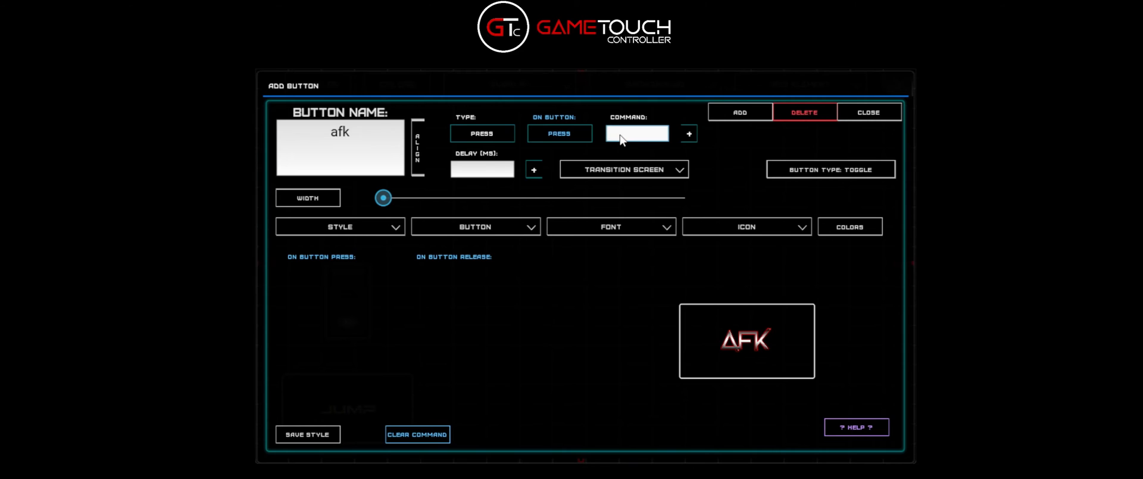
{"action": "type", "text": "afk"}
{"action": "left_click", "coordinate": [689, 134]}
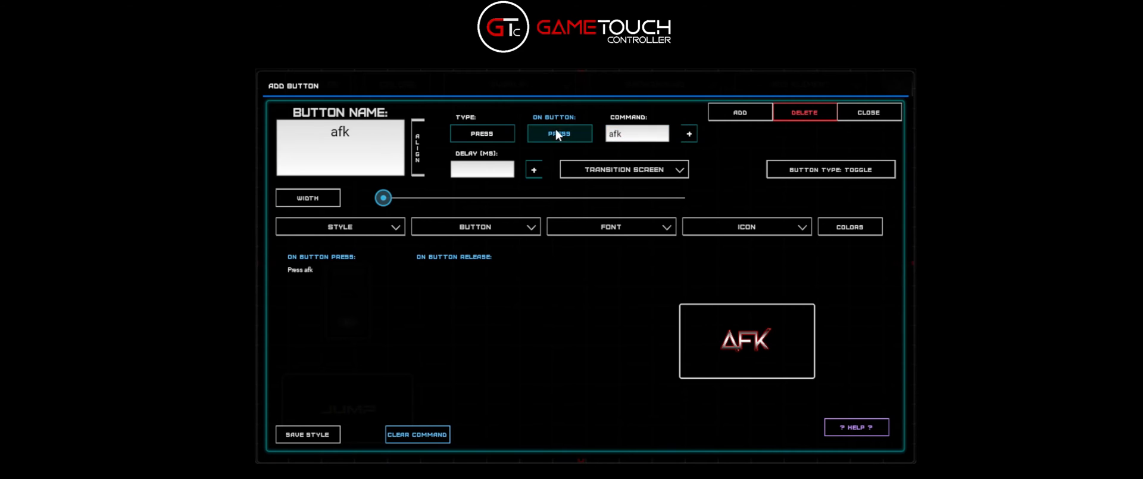
Step: Add a Press command for afk to the button's release action and place the finished button on the custom screen
{"action": "left_click", "coordinate": [689, 135]}
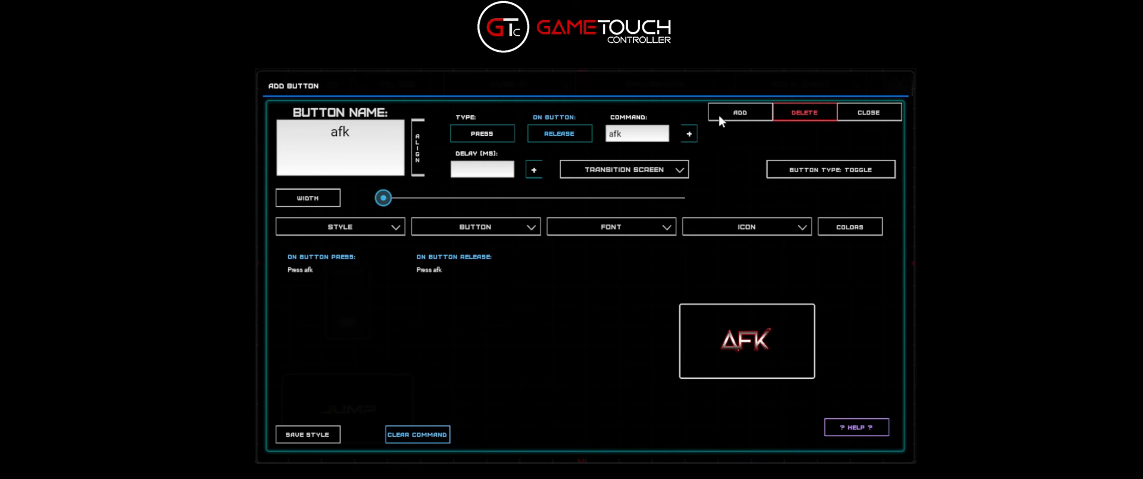
{"action": "left_click", "coordinate": [737, 114]}
{"action": "left_click", "coordinate": [867, 115]}
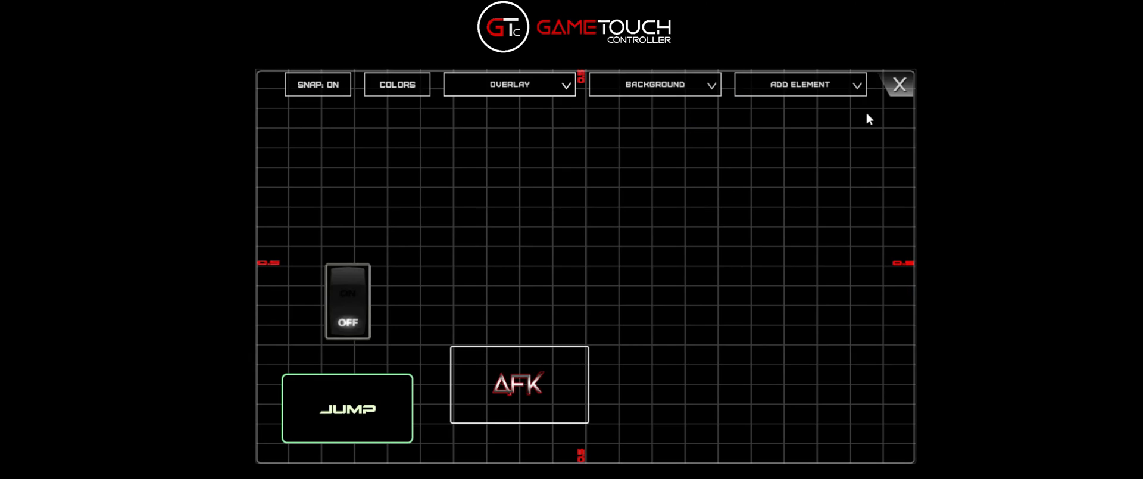
Step: Leave the screen's edit mode and test the AFK button by toggling it on and off
{"action": "left_click", "coordinate": [902, 85]}
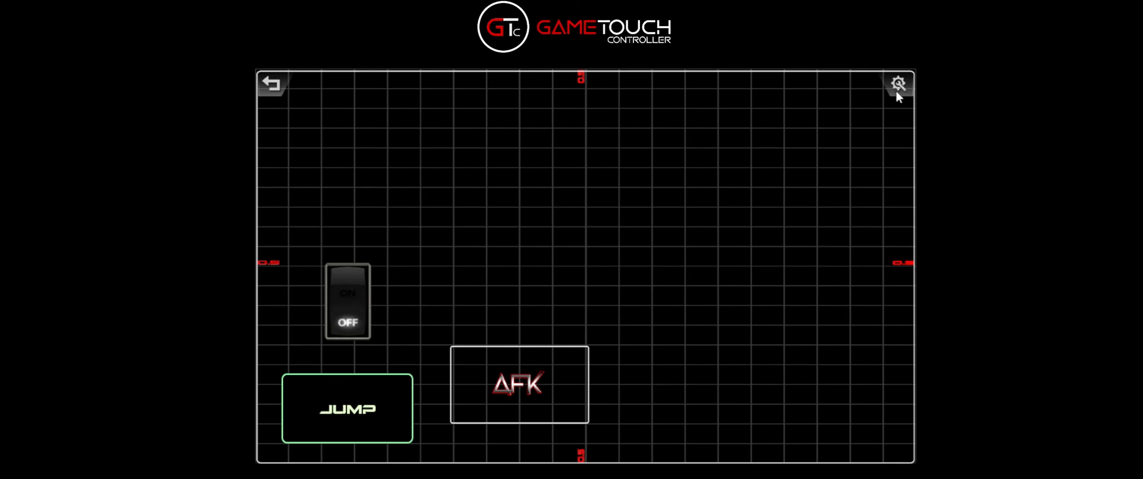
{"action": "left_click", "coordinate": [550, 381]}
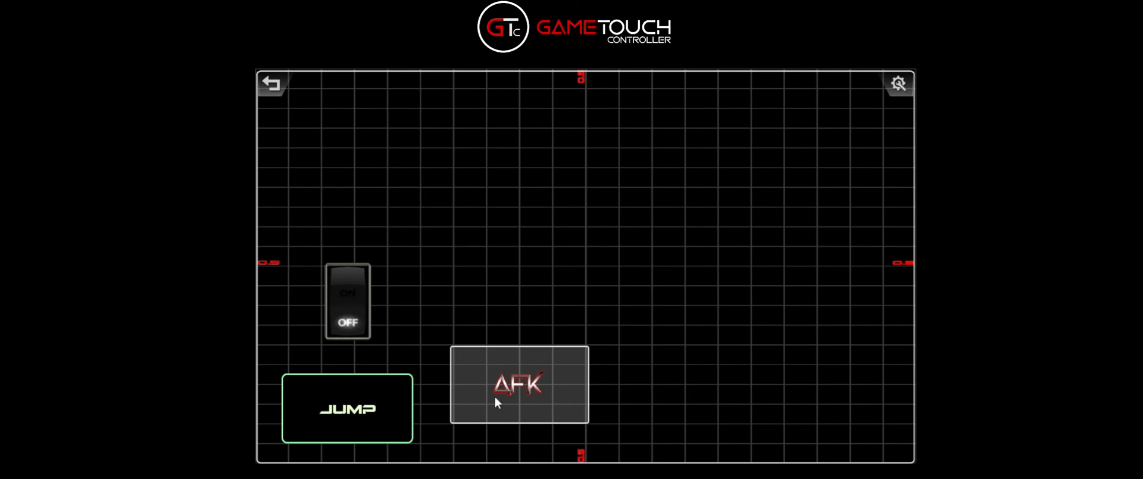
{"action": "left_click", "coordinate": [512, 378]}
{"action": "left_click", "coordinate": [539, 381]}
{"action": "left_click", "coordinate": [547, 385]}
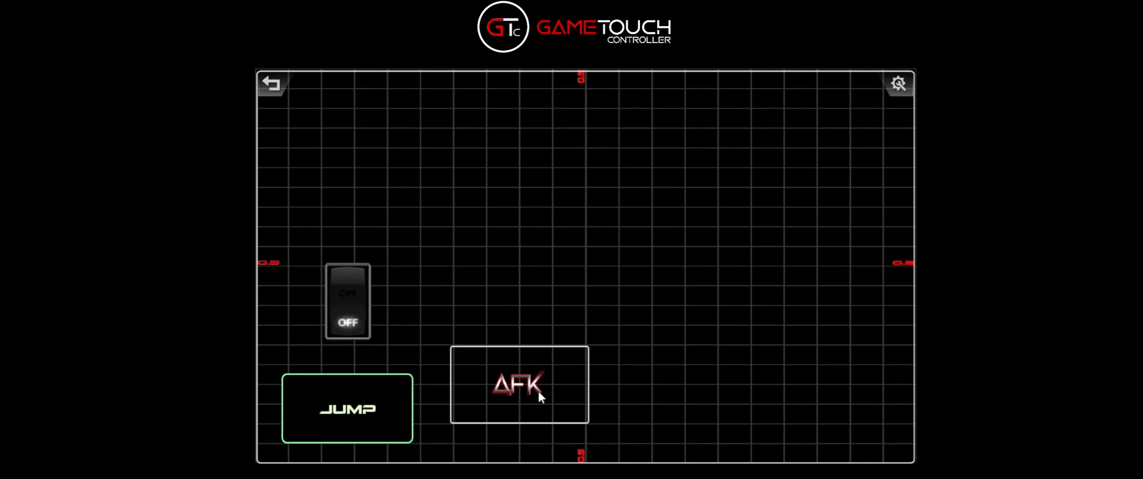
Step: Examine the Away From Keyboard page and its AFK duration settings, then return to the screen selection page
{"action": "left_click", "coordinate": [270, 86]}
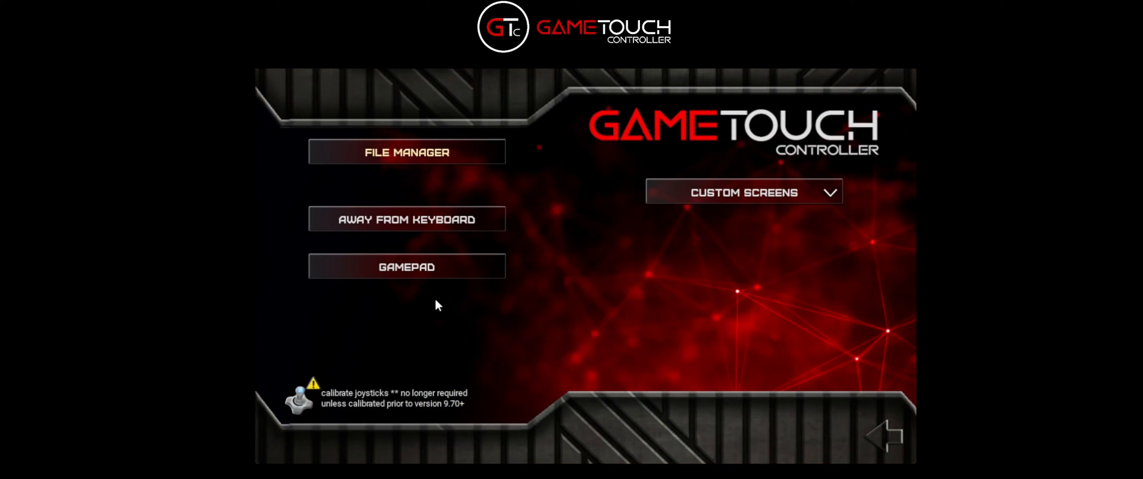
{"action": "left_click", "coordinate": [411, 222]}
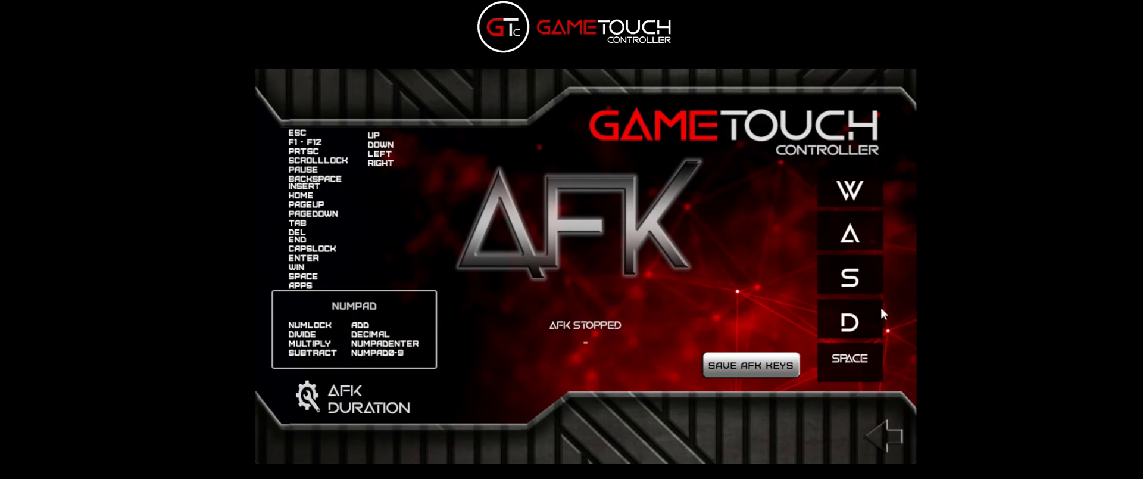
{"action": "left_click", "coordinate": [310, 397]}
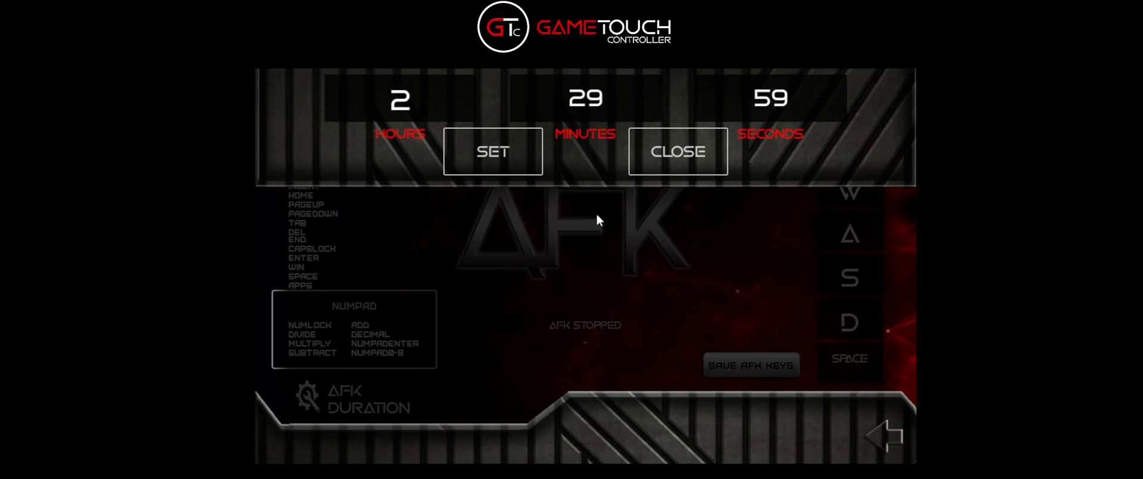
{"action": "left_click", "coordinate": [676, 169]}
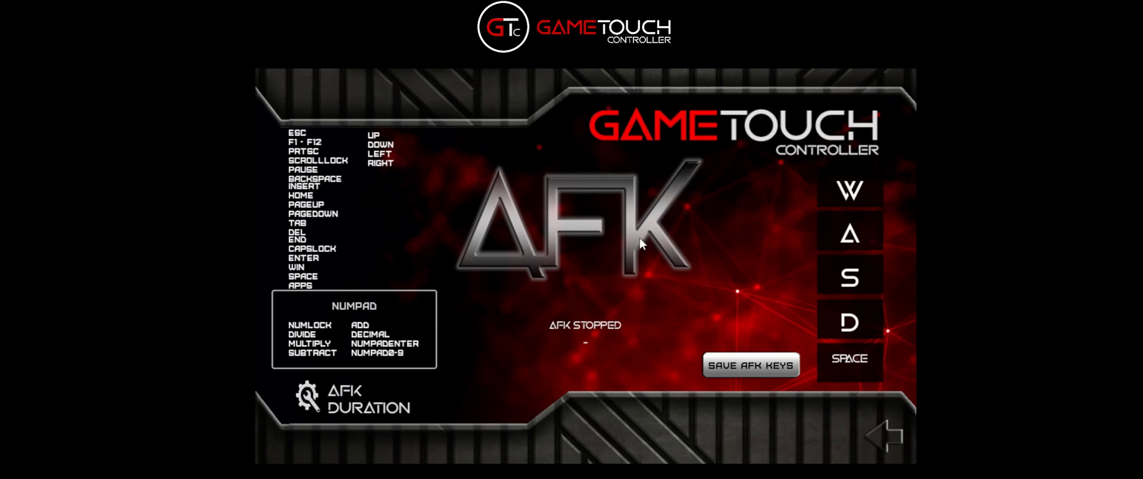
{"action": "left_click", "coordinate": [880, 435]}
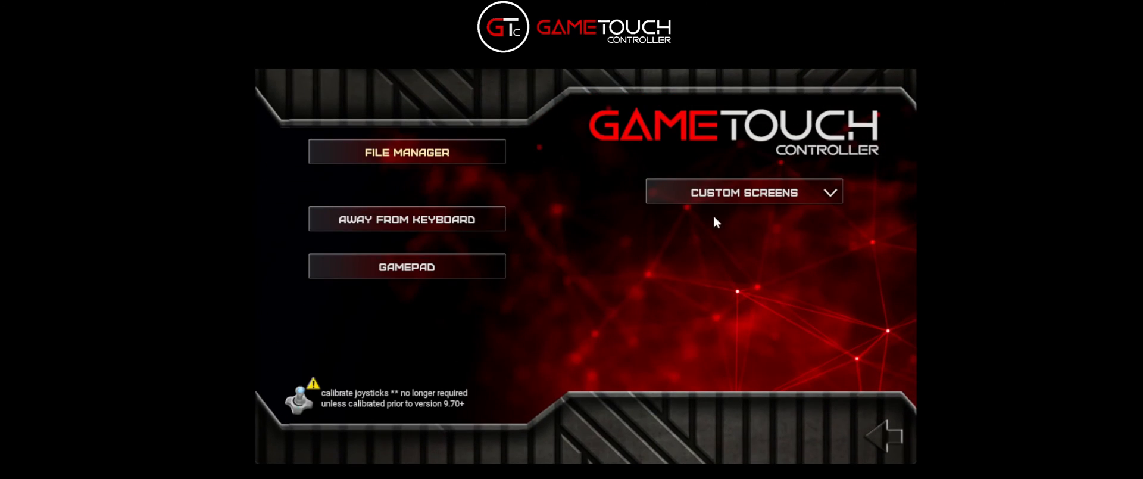
Step: Load the New Game custom profile and open its PANEL1 screen
{"action": "left_click", "coordinate": [753, 200]}
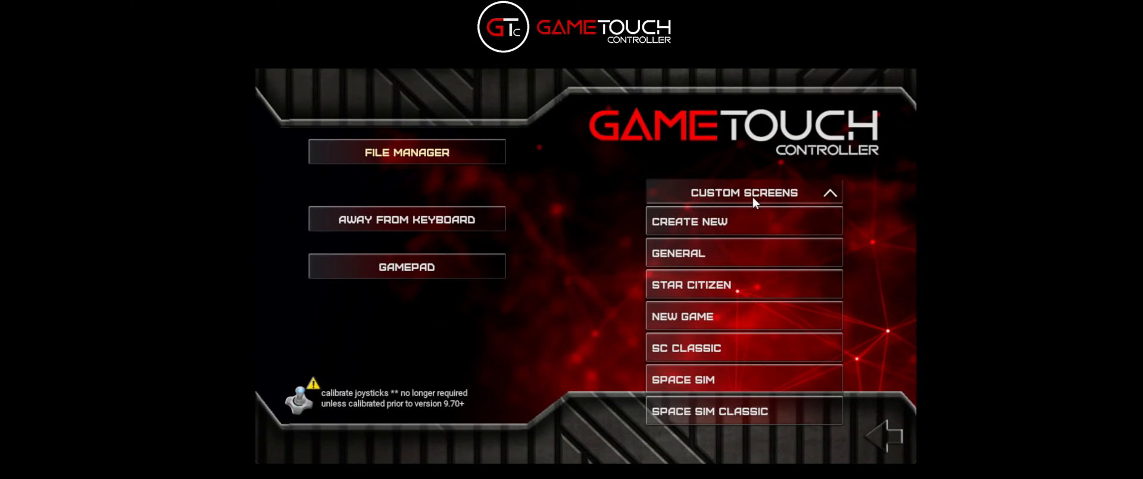
{"action": "left_click", "coordinate": [700, 320]}
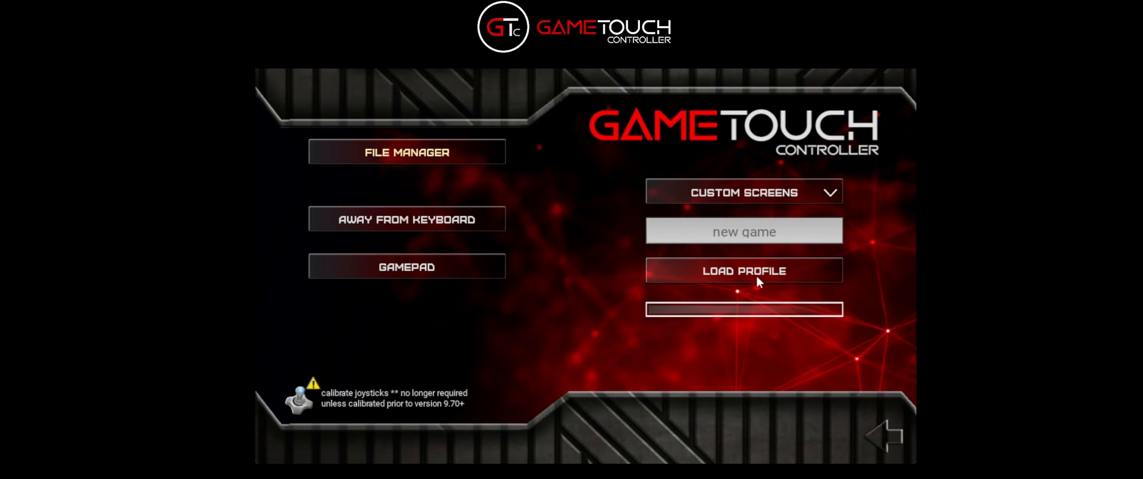
{"action": "left_click", "coordinate": [759, 278]}
{"action": "left_click", "coordinate": [542, 342]}
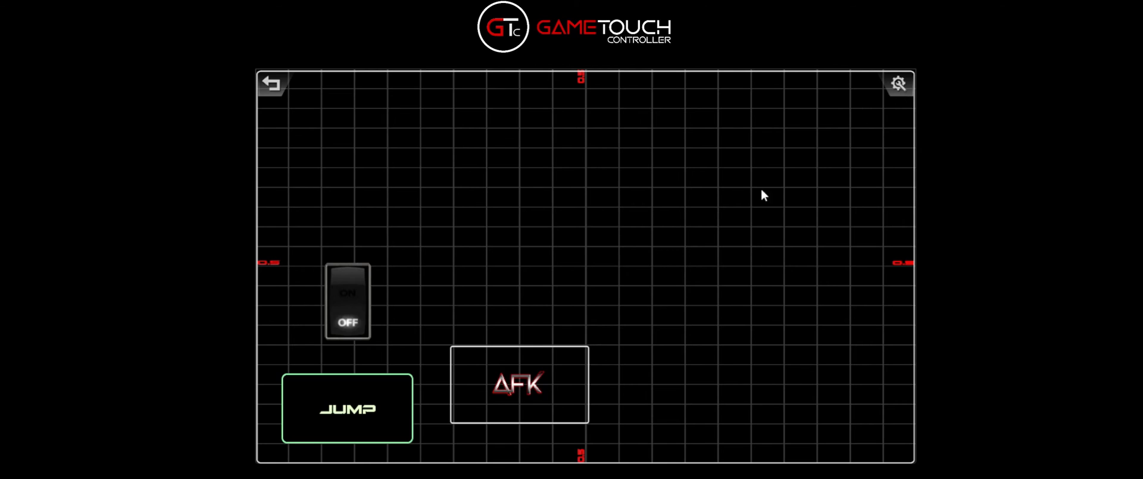
Step: Trigger the panel's AFK button, check the timers on the Away From Keyboard page, and return to the main menu
{"action": "left_click", "coordinate": [562, 384]}
{"action": "left_click", "coordinate": [273, 88]}
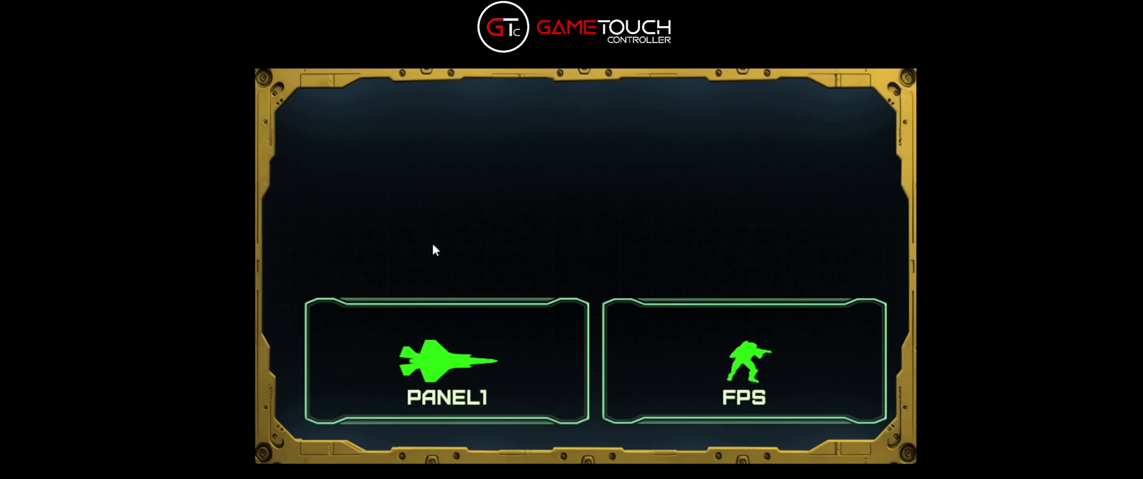
{"action": "left_click", "coordinate": [285, 102]}
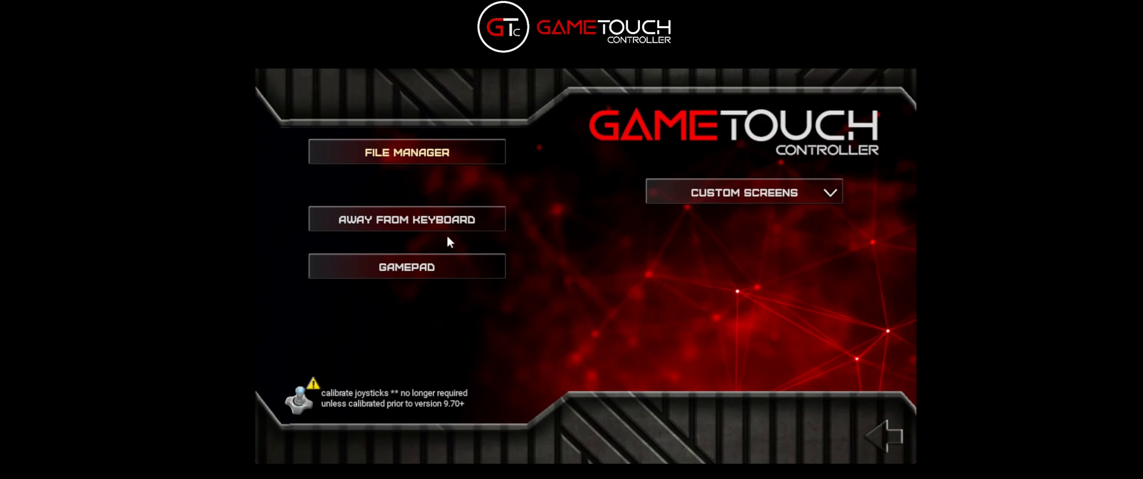
{"action": "left_click", "coordinate": [450, 227]}
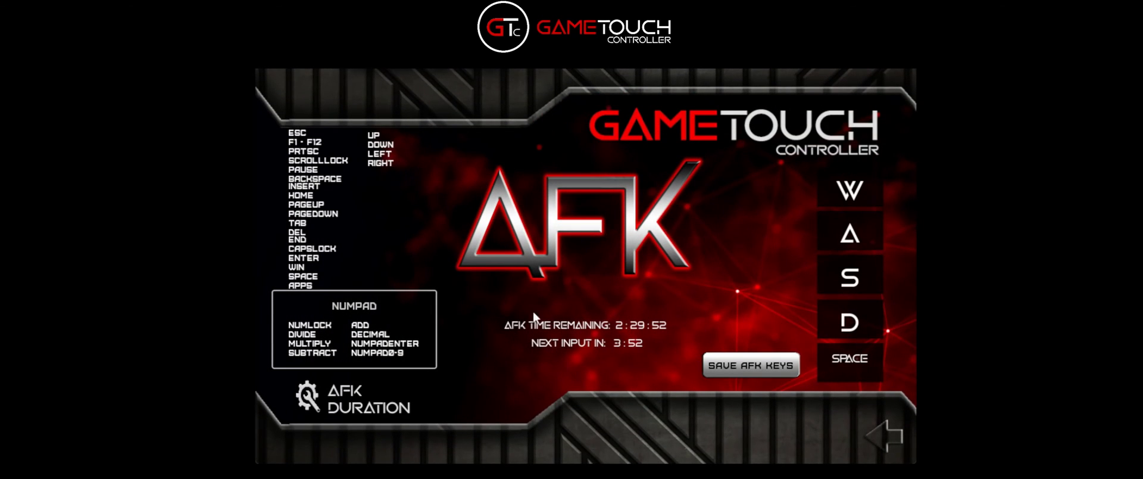
{"action": "left_click", "coordinate": [900, 433]}
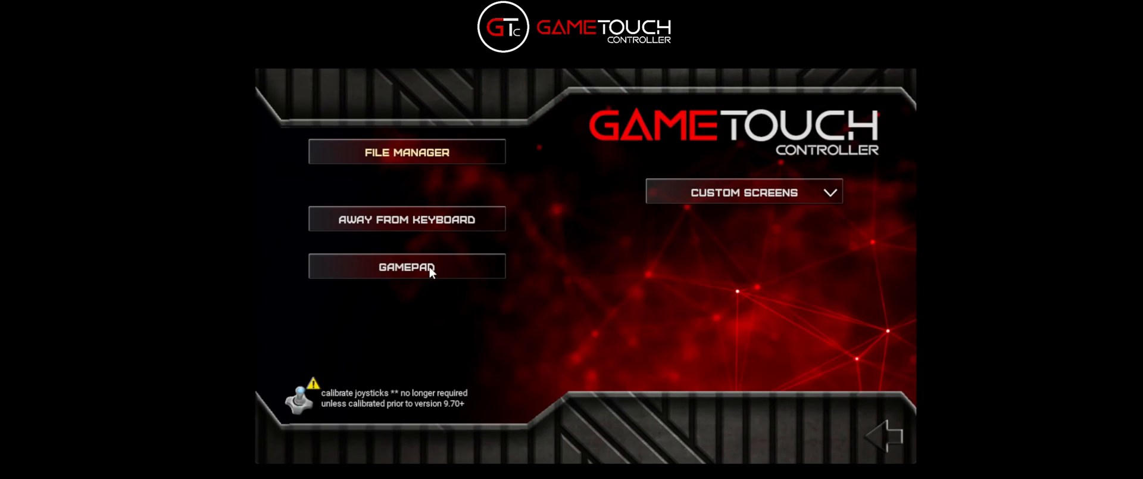
Step: Load the New Game profile again and open PANEL1 in edit mode with its editing tools shown
{"action": "left_click", "coordinate": [762, 196]}
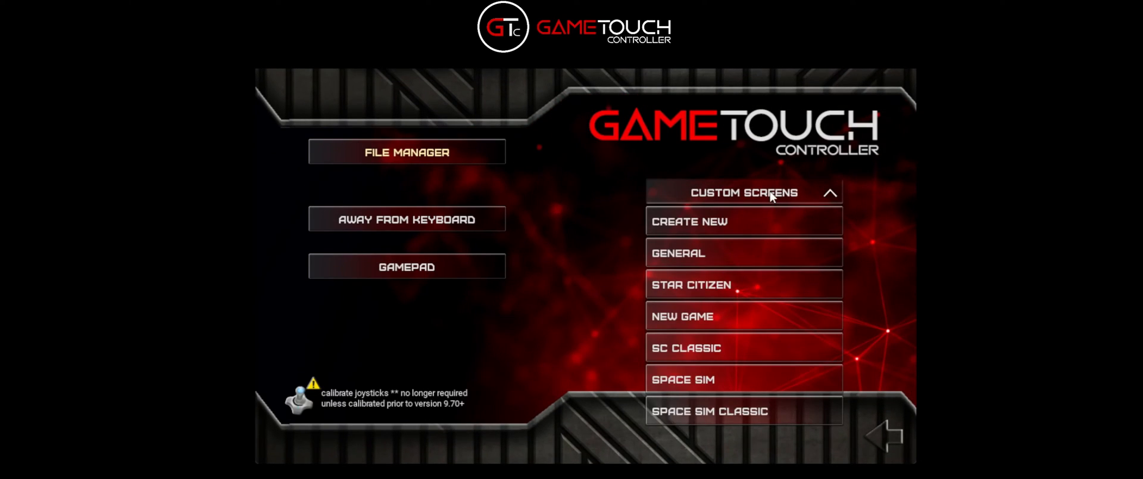
{"action": "left_click", "coordinate": [694, 317]}
{"action": "left_click", "coordinate": [744, 269]}
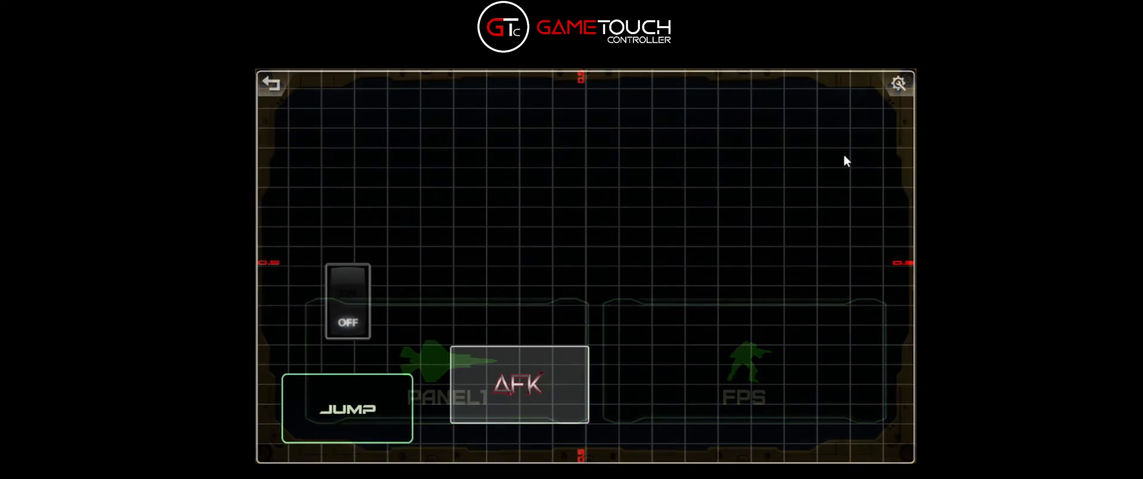
{"action": "left_click", "coordinate": [899, 85]}
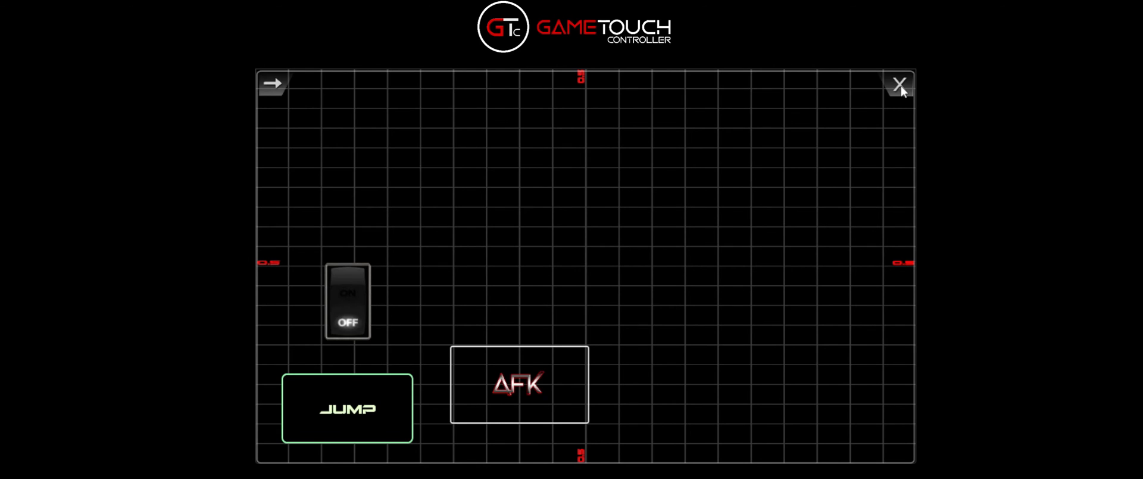
{"action": "left_click", "coordinate": [285, 88]}
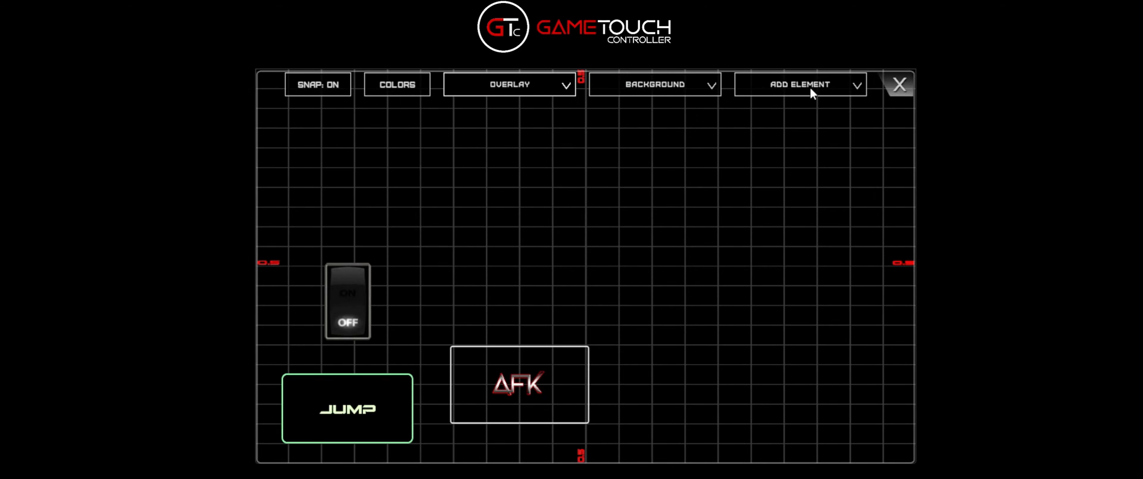
Step: Add a button named "clock" to the panel and place it in the upper centre of the grid
{"action": "left_click", "coordinate": [811, 89]}
{"action": "left_click", "coordinate": [776, 116]}
{"action": "left_click", "coordinate": [326, 155]}
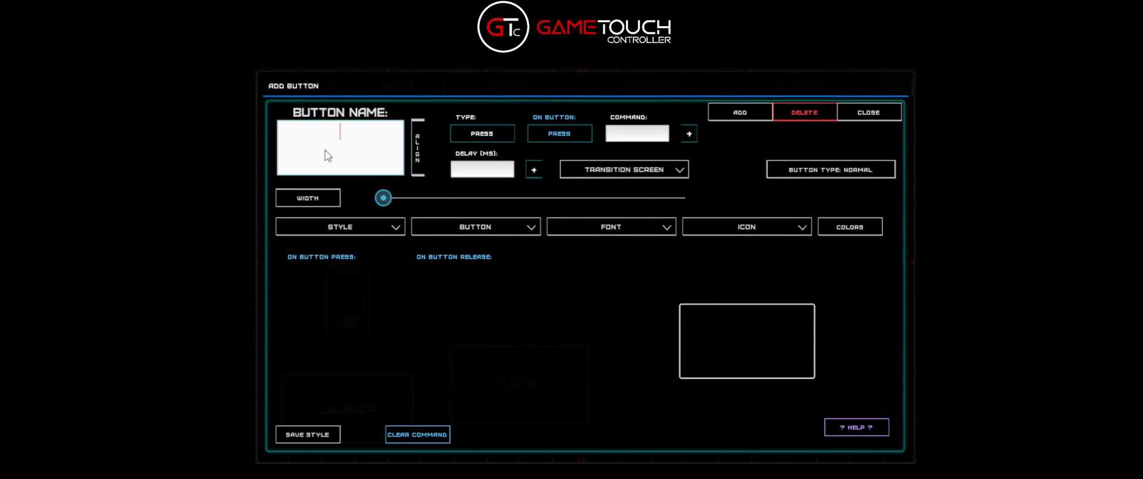
{"action": "type", "text": "clock"}
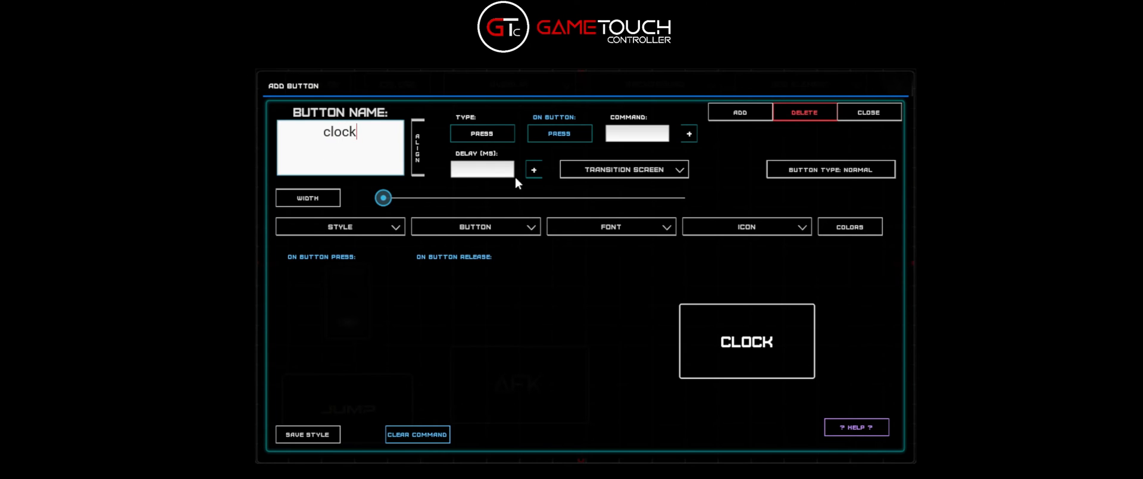
{"action": "left_click", "coordinate": [743, 112]}
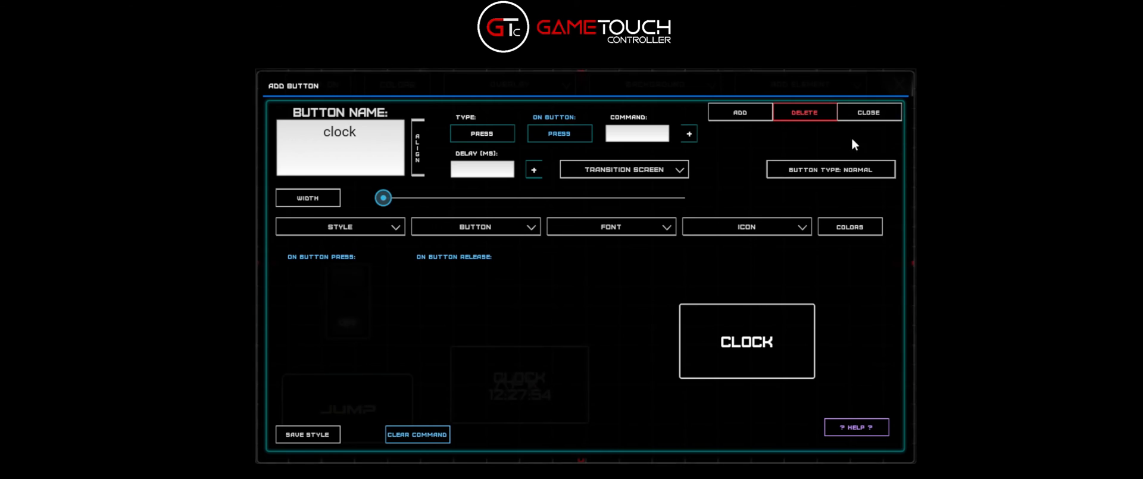
{"action": "left_click", "coordinate": [879, 116]}
{"action": "left_click_drag", "start_coordinate": [521, 387], "coordinate": [587, 227]}
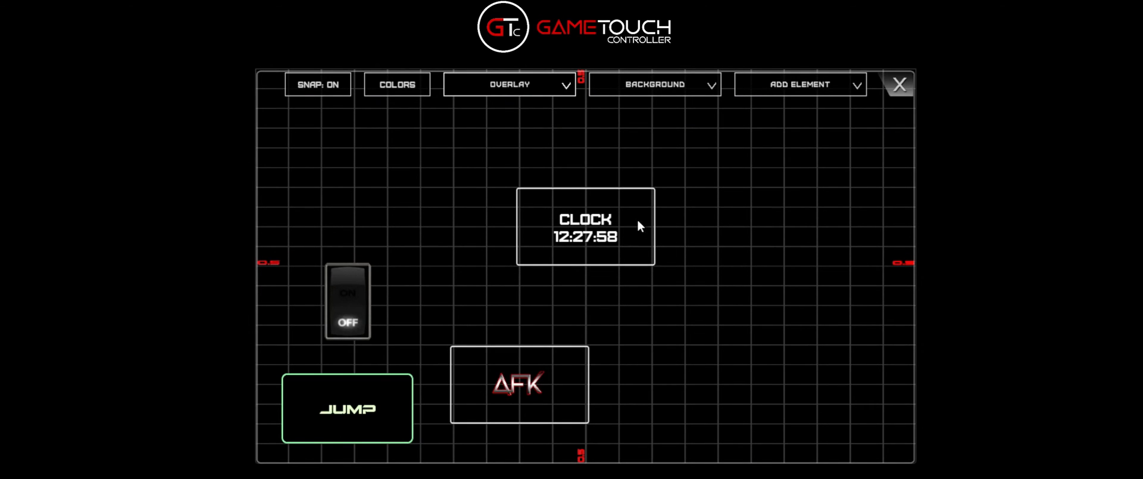
Step: Restyle the clock button with a much larger font and a button style that has no visible frame
{"action": "left_click", "coordinate": [569, 246]}
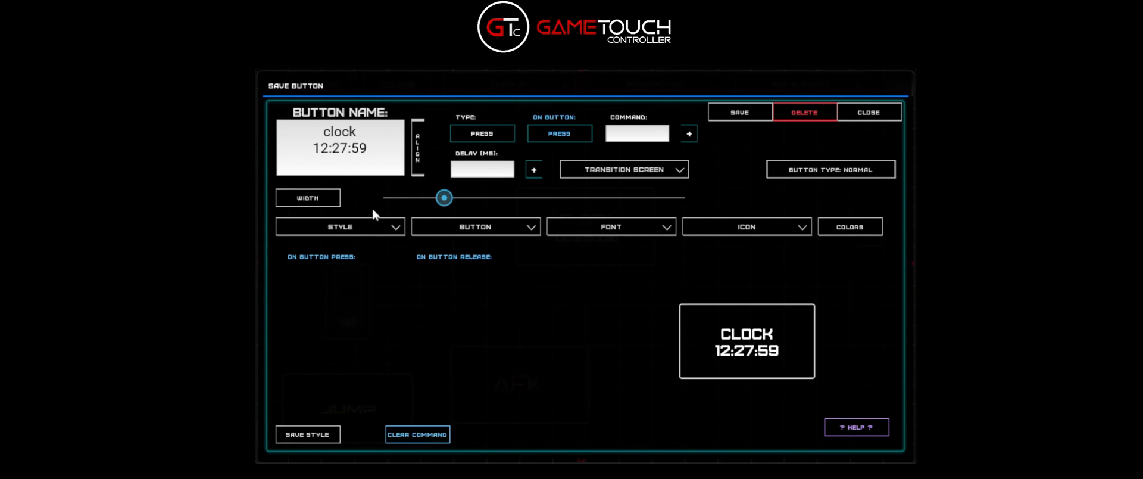
{"action": "left_click", "coordinate": [468, 231]}
{"action": "left_click", "coordinate": [435, 257]}
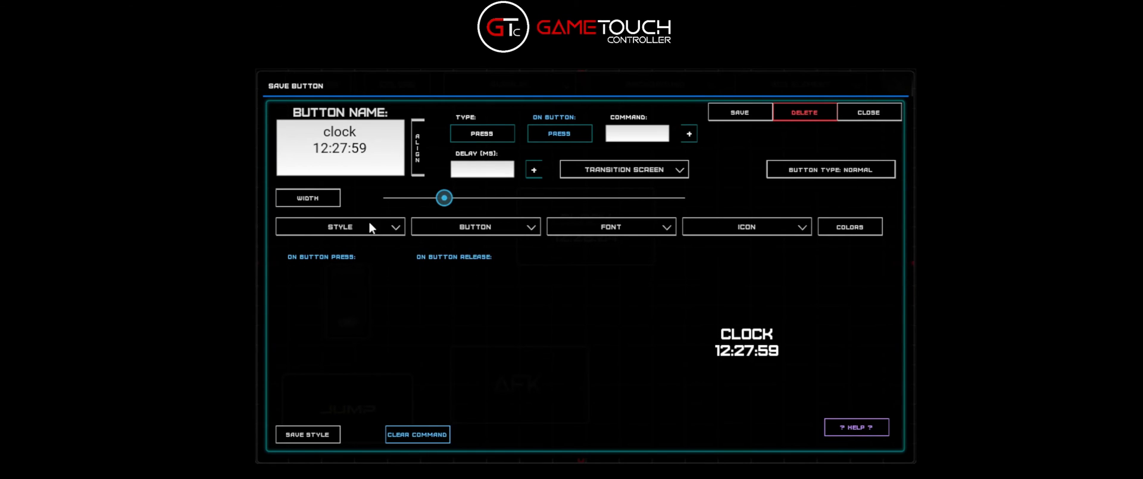
{"action": "left_click_drag", "start_coordinate": [445, 198], "coordinate": [648, 200]}
{"action": "left_click", "coordinate": [310, 204]}
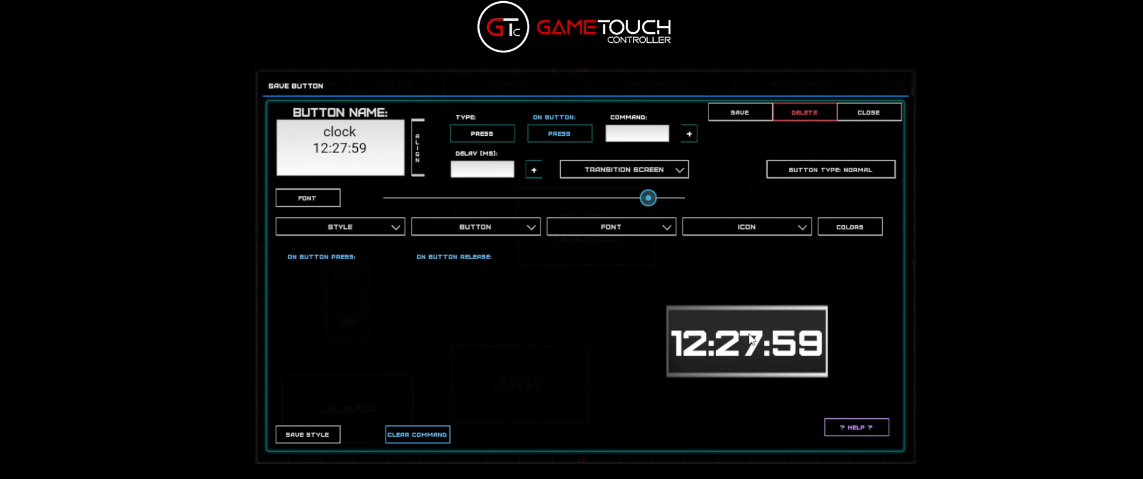
{"action": "left_click", "coordinate": [507, 232]}
{"action": "left_click", "coordinate": [450, 284]}
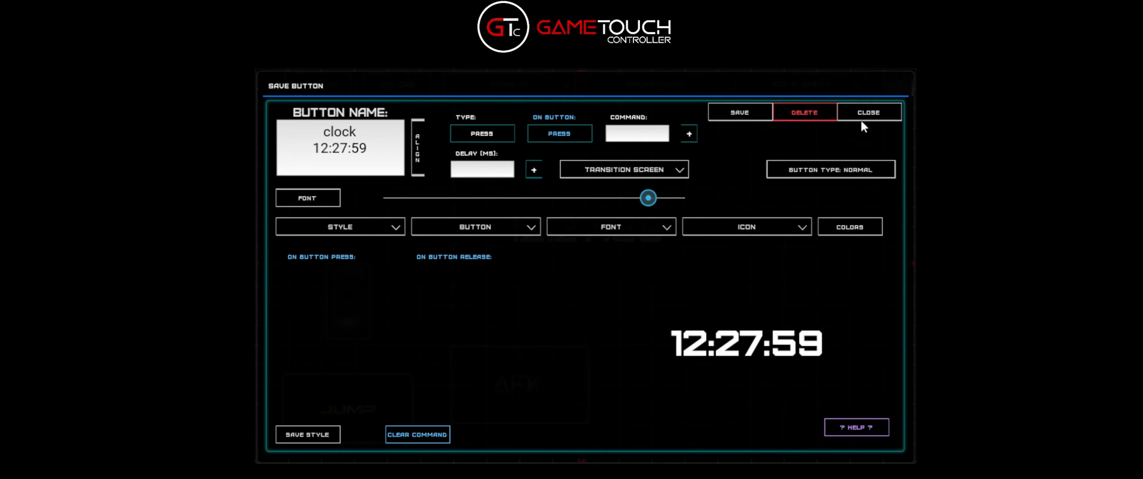
{"action": "left_click", "coordinate": [875, 113]}
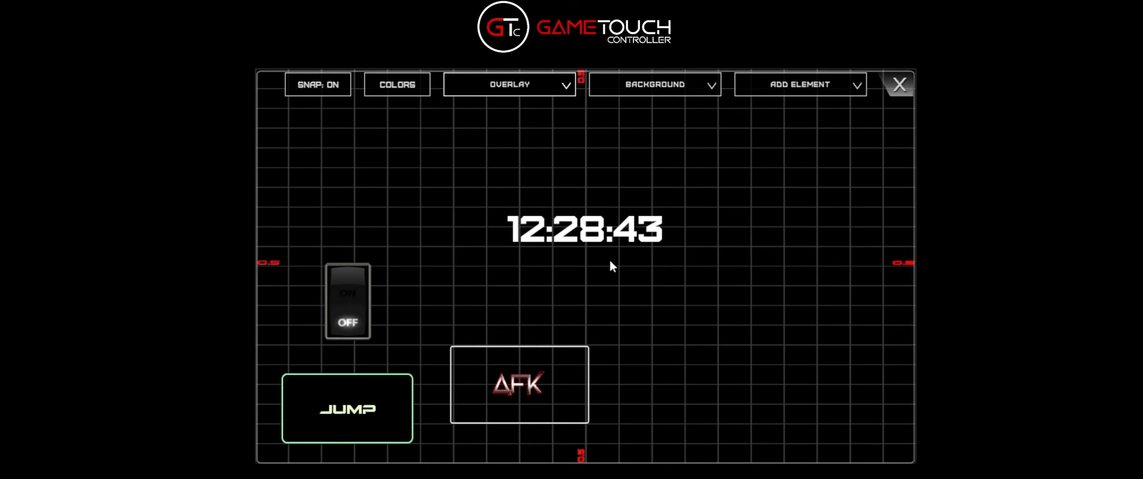
Step: Move the clock above the ON/OFF switch and leave edit mode
{"action": "left_click_drag", "start_coordinate": [603, 236], "coordinate": [544, 298]}
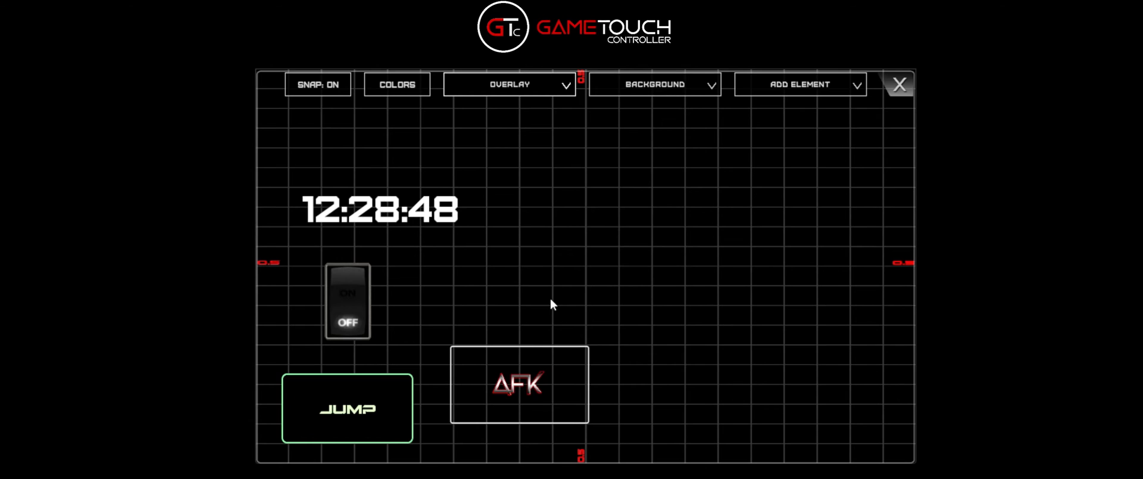
{"action": "left_click", "coordinate": [899, 85]}
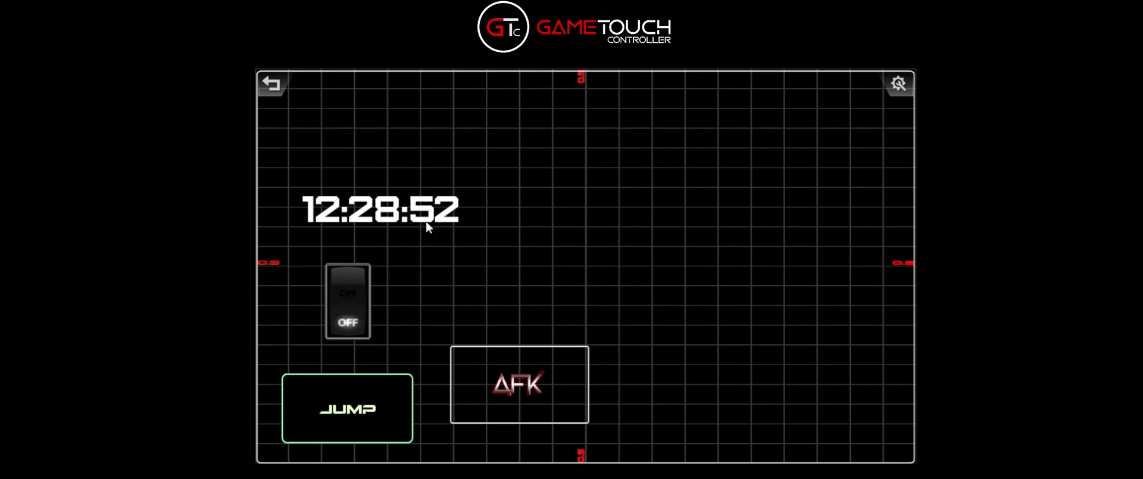
Step: Return to editing the panel and start a new button named "boost"
{"action": "left_click", "coordinate": [898, 85]}
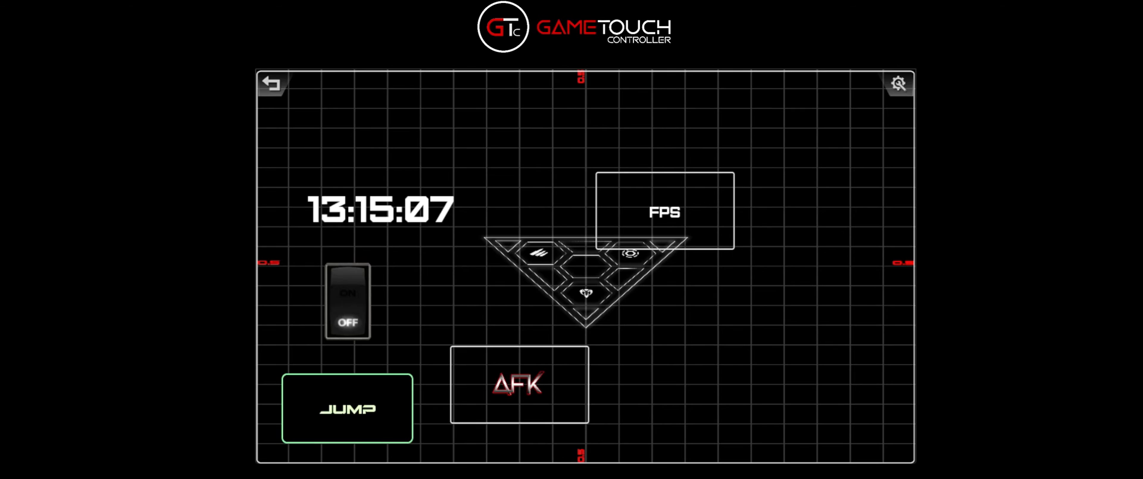
{"action": "left_click", "coordinate": [899, 88]}
{"action": "left_click", "coordinate": [274, 85]}
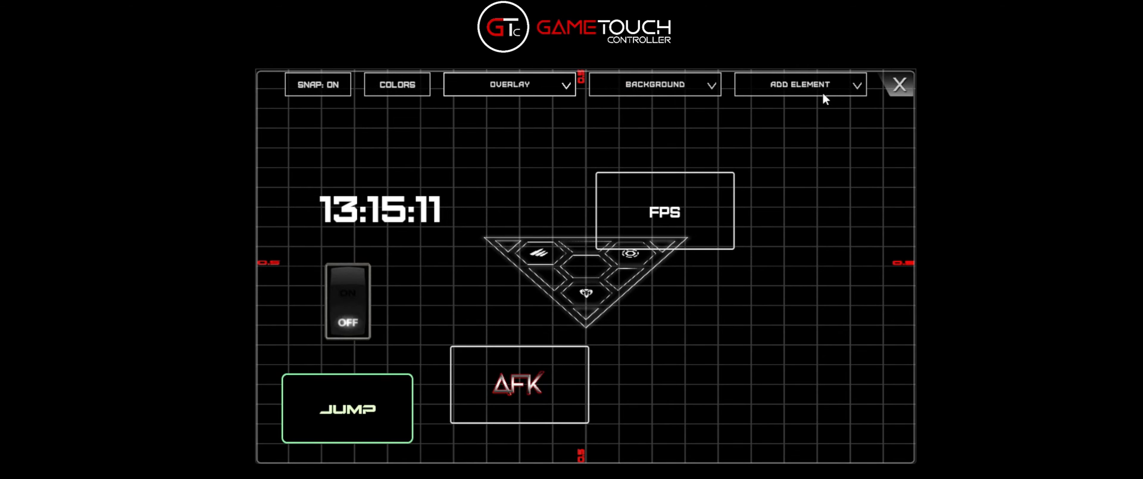
{"action": "left_click", "coordinate": [824, 97]}
{"action": "left_click", "coordinate": [768, 111]}
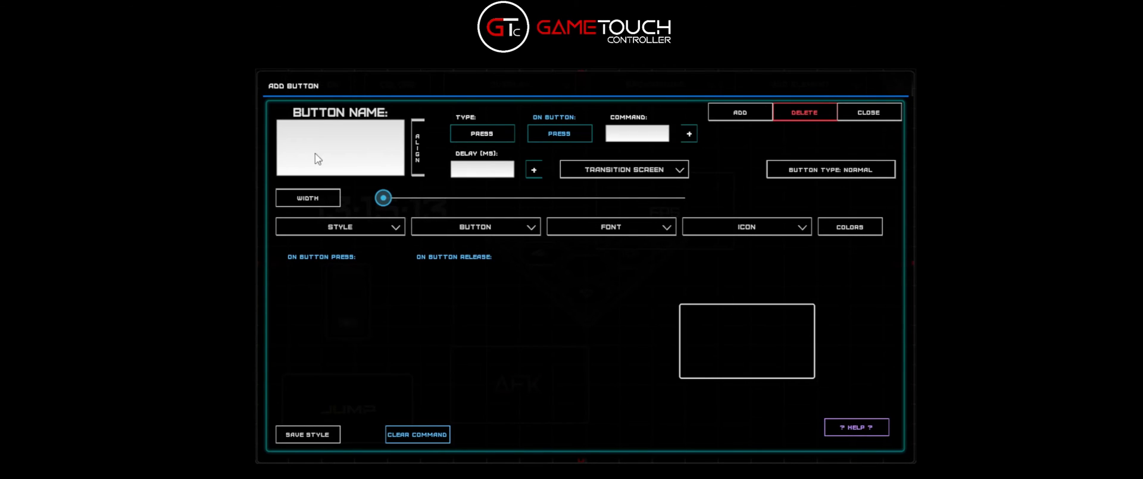
{"action": "left_click", "coordinate": [378, 154]}
{"action": "type", "text": "boost"}
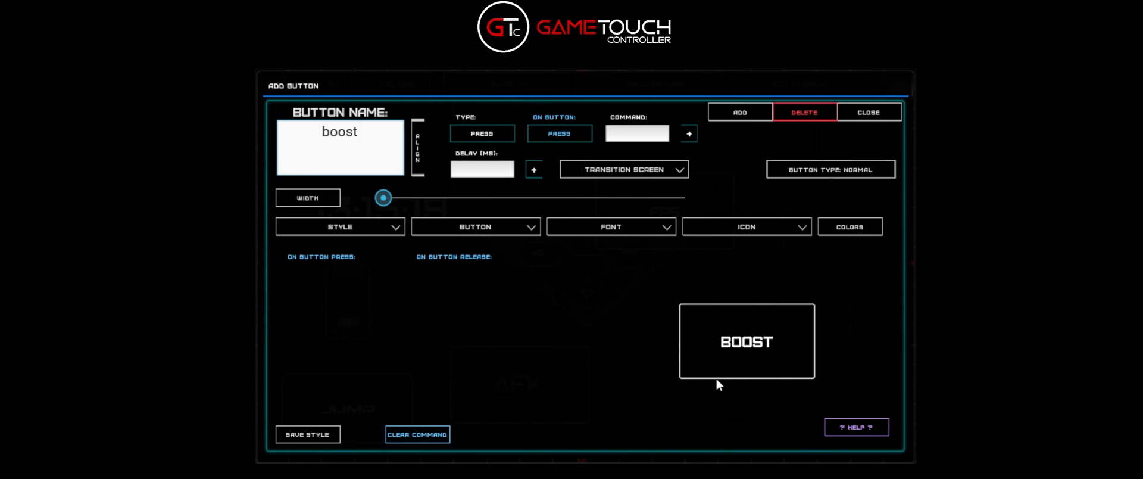
Step: Give the boost button a Down command for shiftleft on button press
{"action": "left_click", "coordinate": [504, 141]}
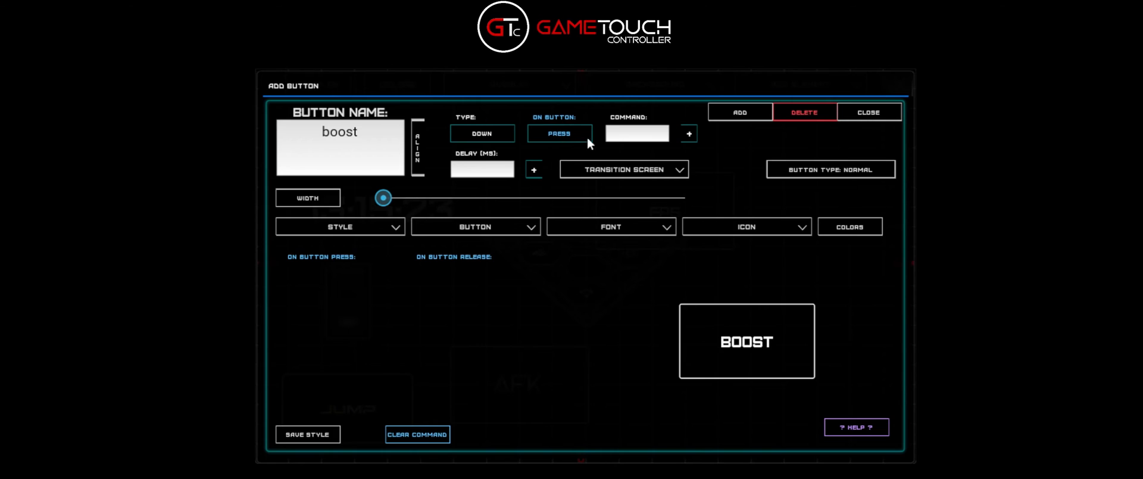
{"action": "left_click", "coordinate": [620, 139]}
{"action": "type", "text": "shief"}
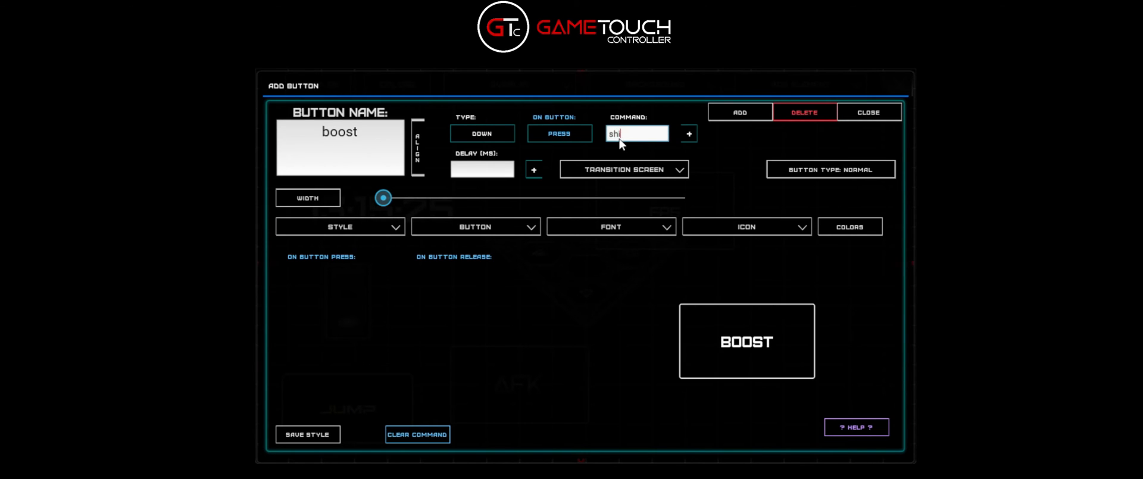
{"action": "key", "text": "BackSpace"}
{"action": "key", "text": "BackSpace"}
{"action": "type", "text": "ftleft"}
{"action": "left_click", "coordinate": [688, 134]}
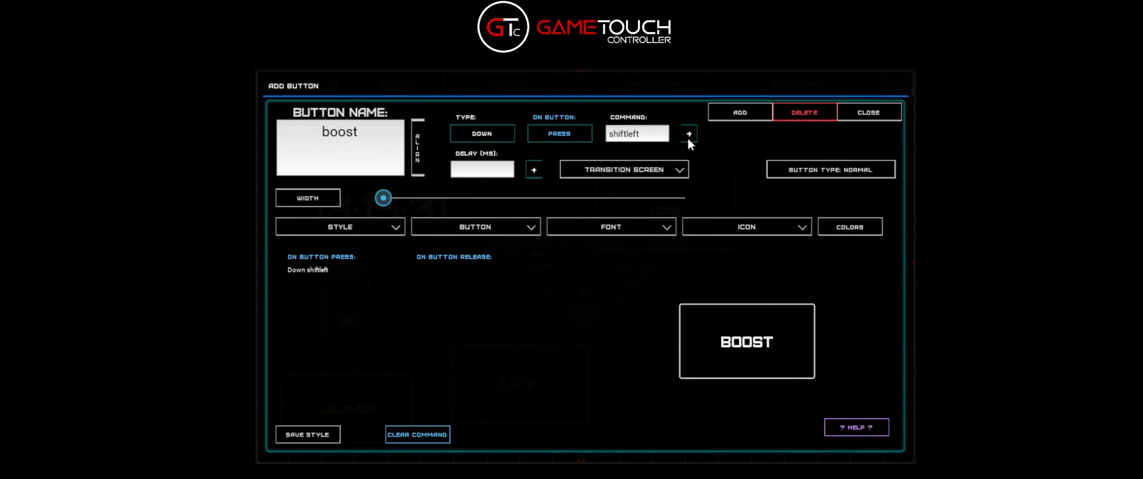
Step: Add the shiftleft command for button release and place the finished boost button beside the AFK button
{"action": "left_click", "coordinate": [482, 135]}
{"action": "left_click", "coordinate": [559, 134]}
{"action": "left_click", "coordinate": [688, 134]}
{"action": "left_click", "coordinate": [743, 114]}
{"action": "left_click", "coordinate": [877, 114]}
{"action": "left_click_drag", "start_coordinate": [515, 368], "coordinate": [780, 381]}
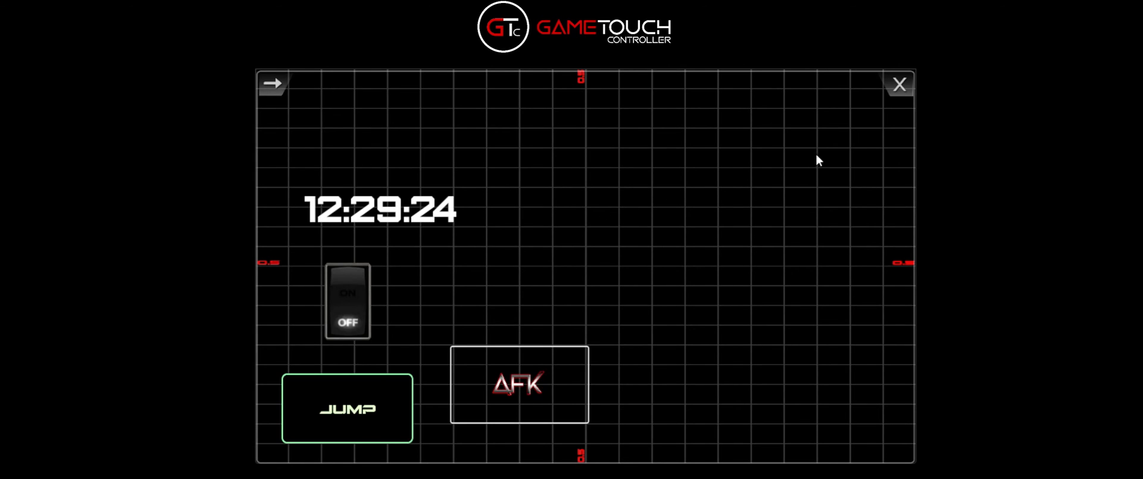
Step: Start a new button on the panel and set its transition screen to FPS
{"action": "left_click", "coordinate": [272, 83]}
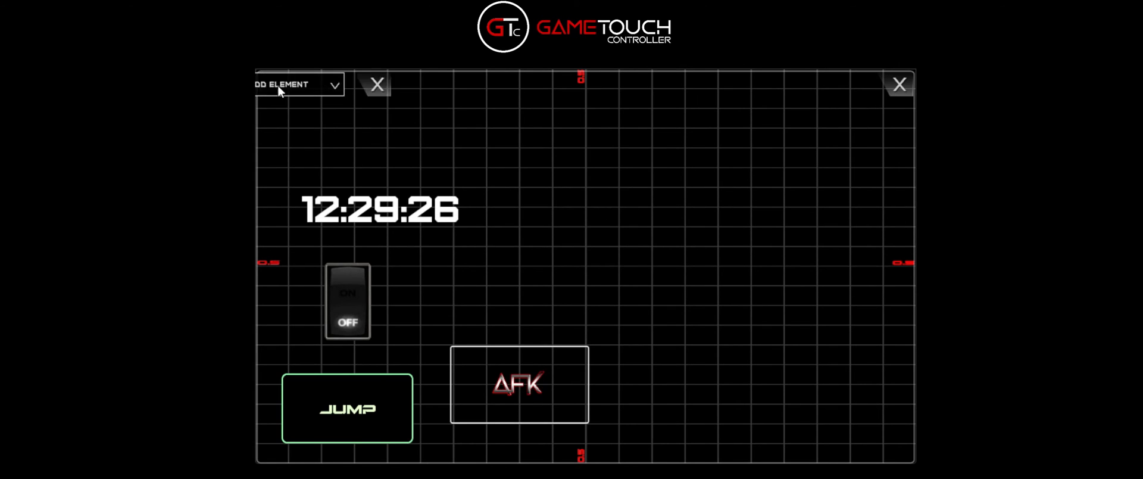
{"action": "left_click", "coordinate": [805, 88]}
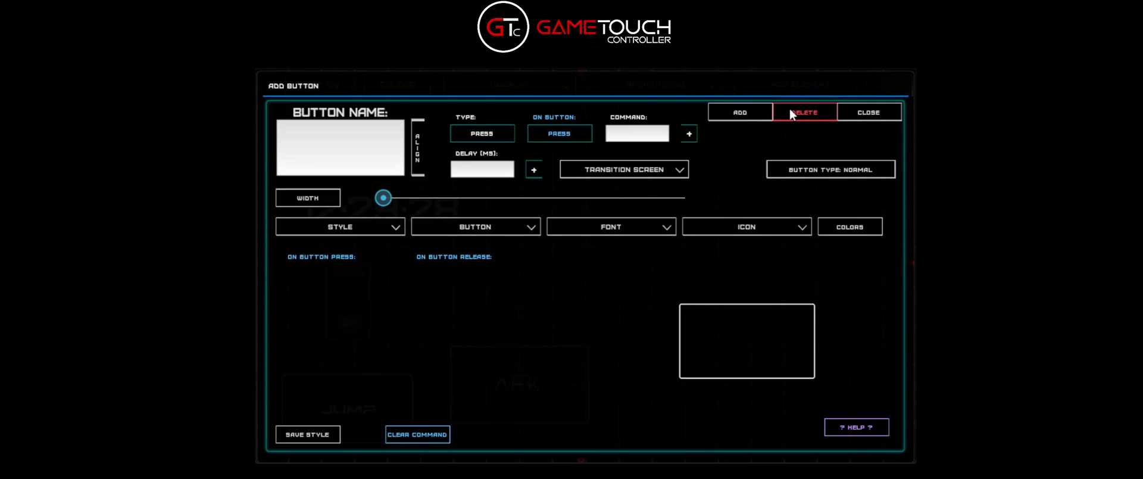
{"action": "left_click", "coordinate": [793, 115]}
{"action": "left_click", "coordinate": [358, 150]}
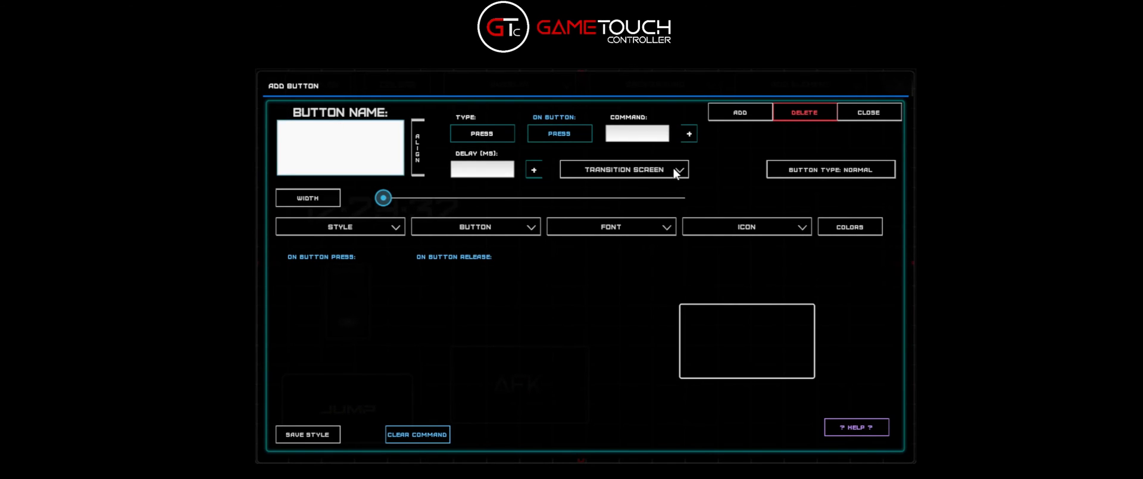
{"action": "left_click", "coordinate": [676, 170]}
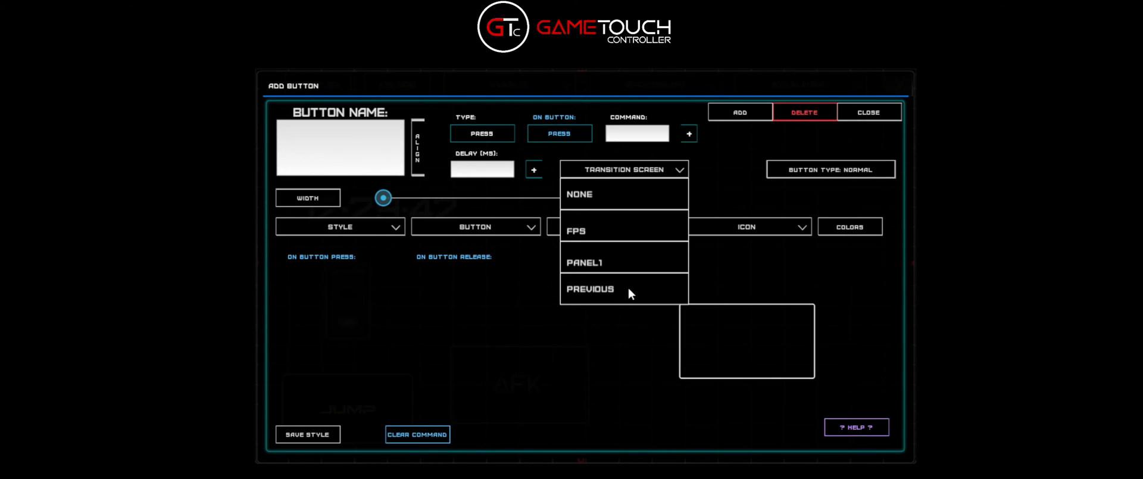
{"action": "left_click", "coordinate": [592, 263]}
{"action": "left_click", "coordinate": [607, 171]}
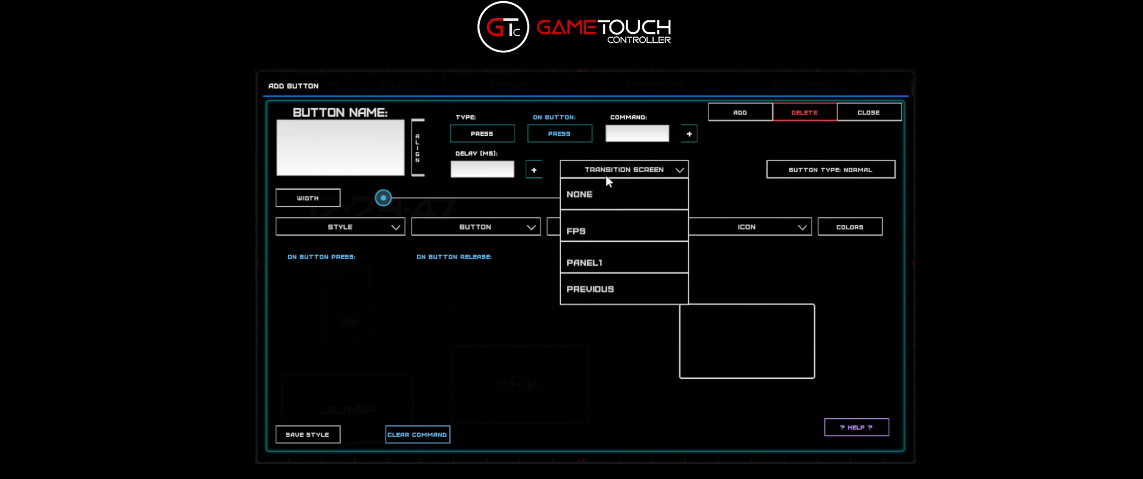
{"action": "left_click", "coordinate": [590, 226]}
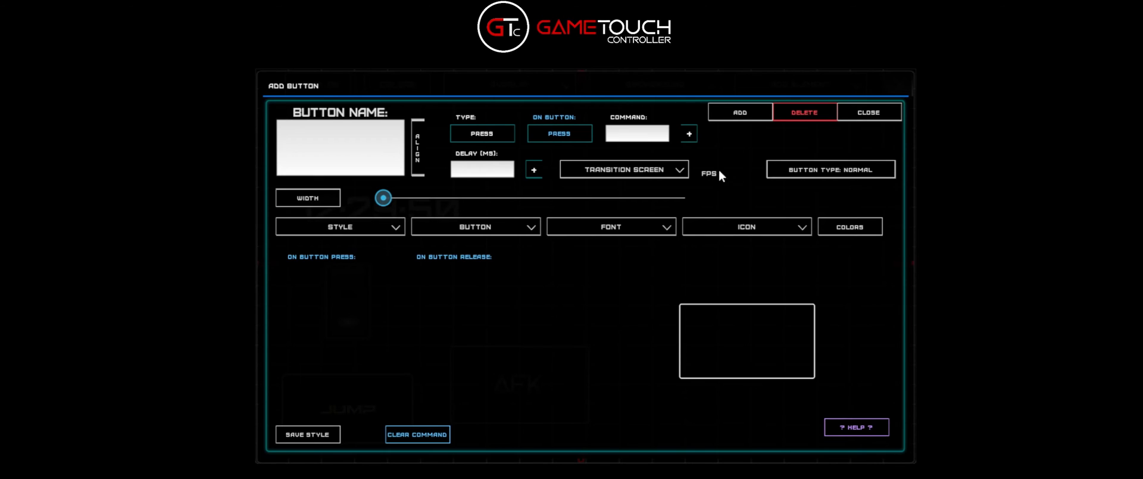
Step: Name the button "fps", add it to the panel and place it above and beyond the AFK button
{"action": "left_click", "coordinate": [345, 156]}
{"action": "type", "text": "fp"}
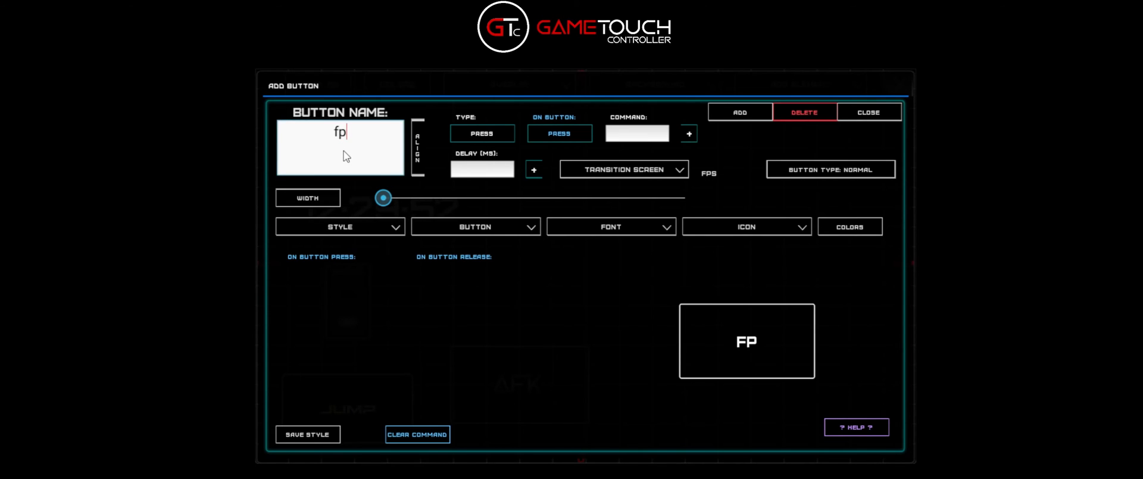
{"action": "type", "text": "s"}
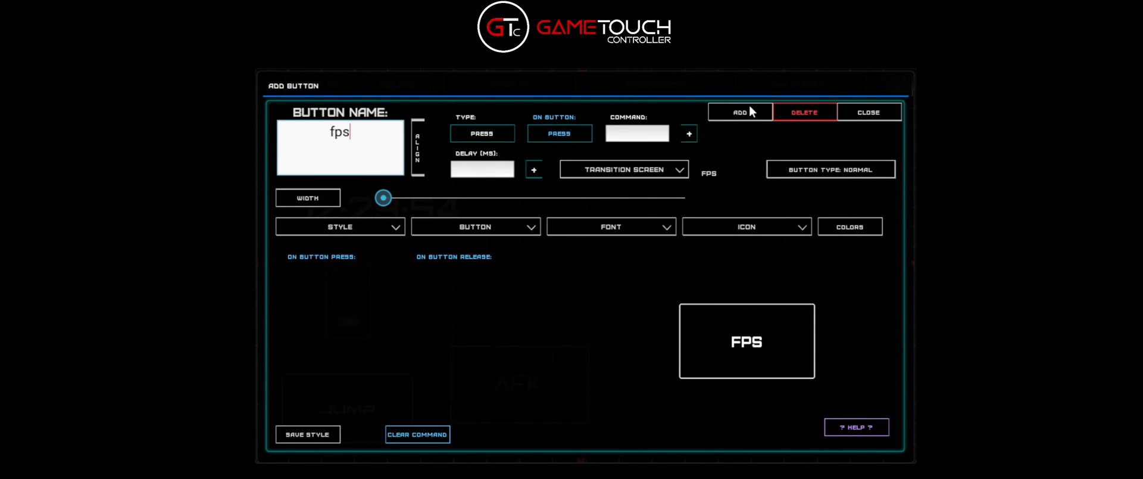
{"action": "left_click", "coordinate": [742, 119]}
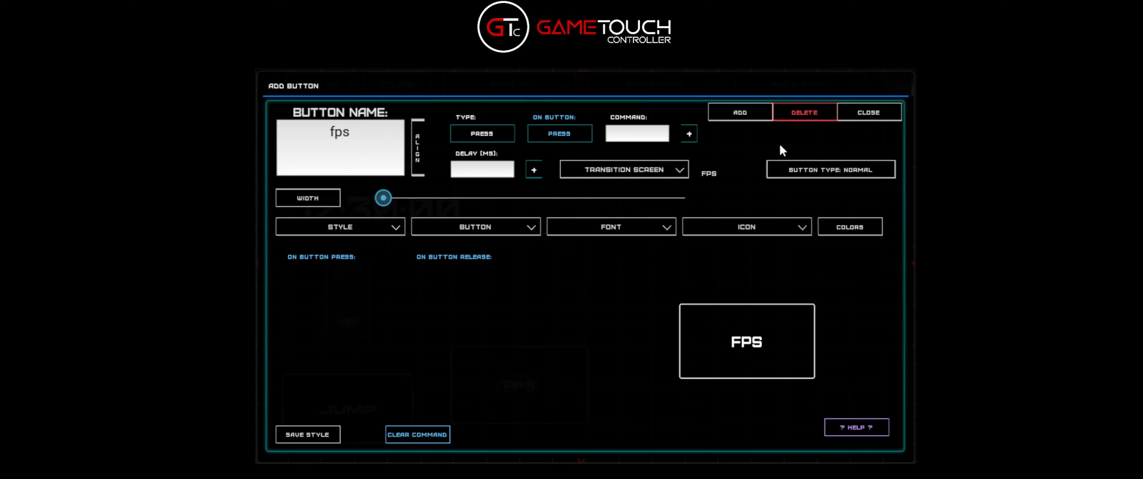
{"action": "left_click", "coordinate": [866, 119]}
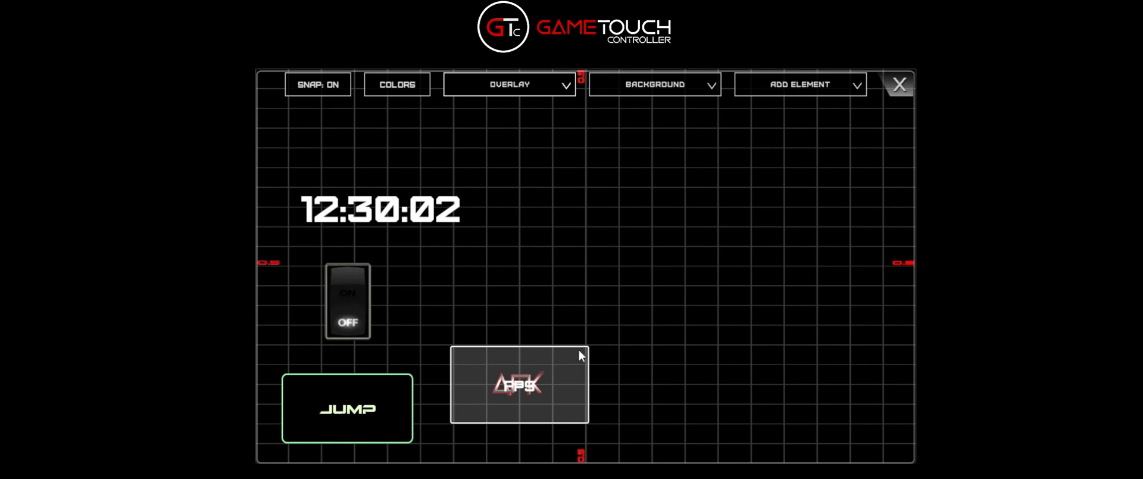
{"action": "left_click_drag", "start_coordinate": [581, 356], "coordinate": [684, 221]}
Step: Switch to the FPS screen for editing and start a new chat widget on it
{"action": "left_click", "coordinate": [896, 90]}
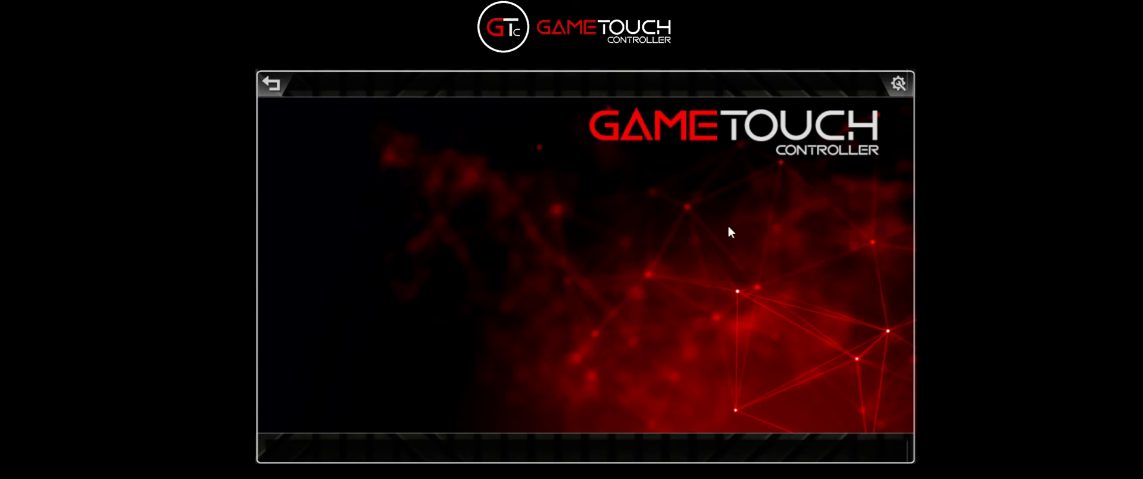
{"action": "left_click", "coordinate": [898, 83]}
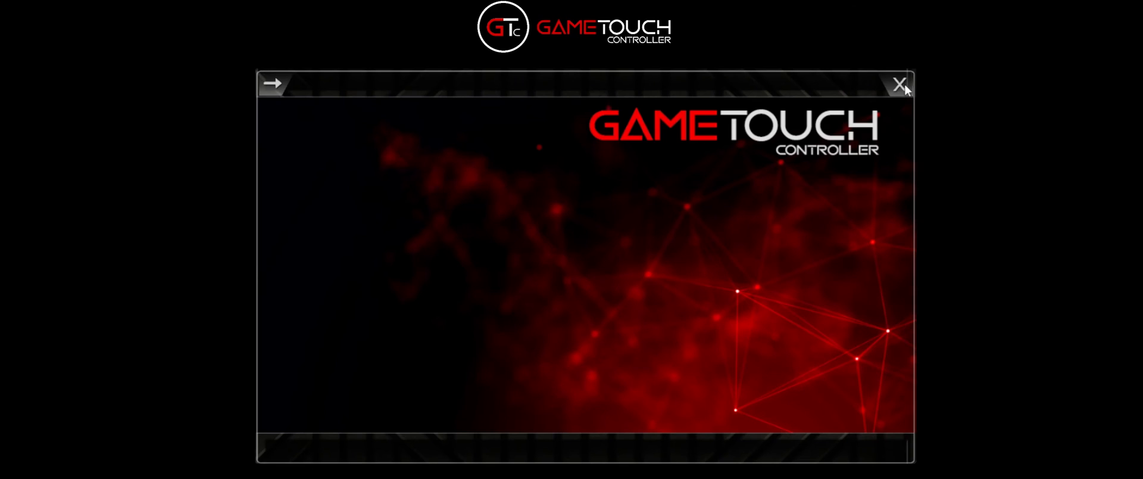
{"action": "left_click", "coordinate": [810, 87]}
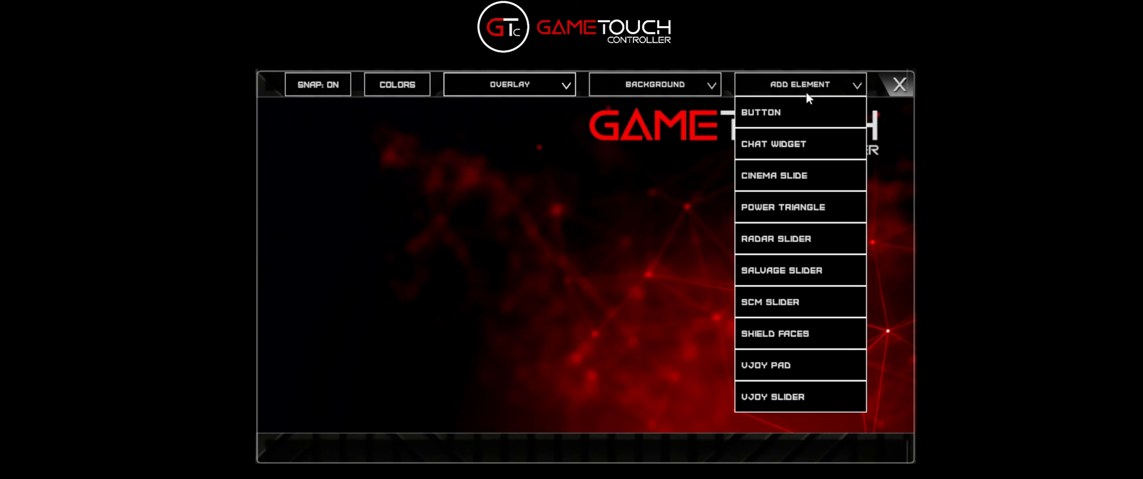
{"action": "left_click", "coordinate": [777, 146]}
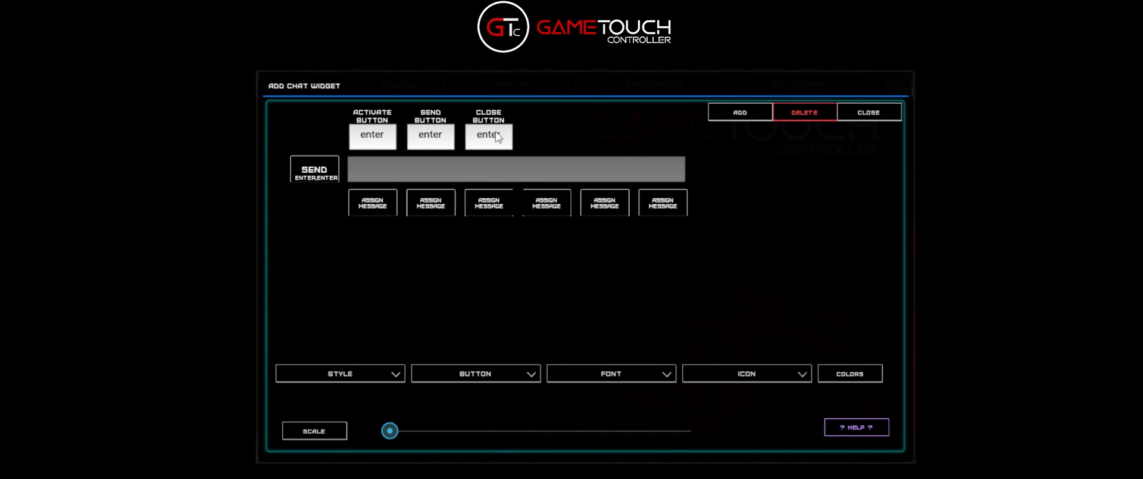
Step: Set the chat widget's activate and close buttons to "~", keeping "enter" as the send button
{"action": "left_click", "coordinate": [388, 143]}
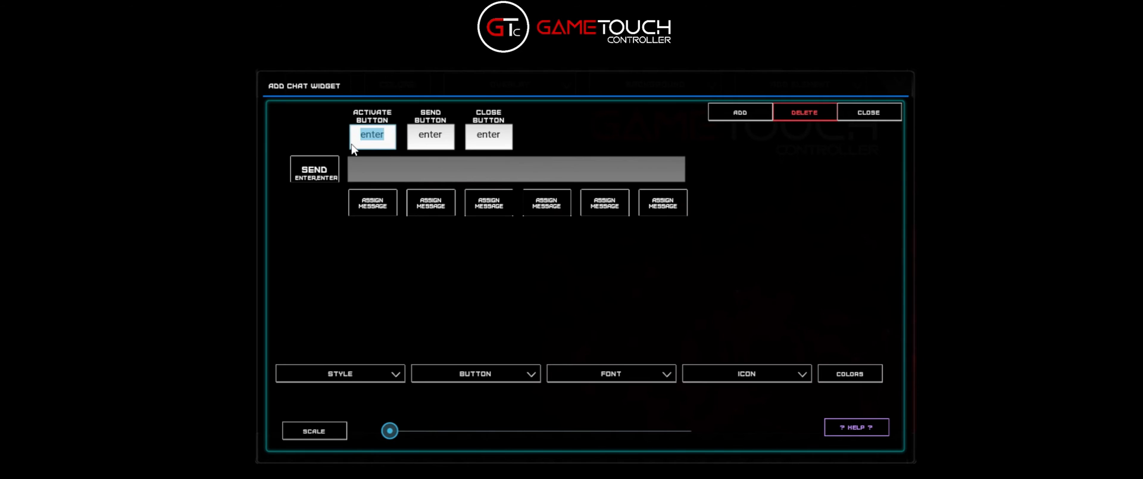
{"action": "type", "text": "~"}
{"action": "left_click", "coordinate": [447, 145]}
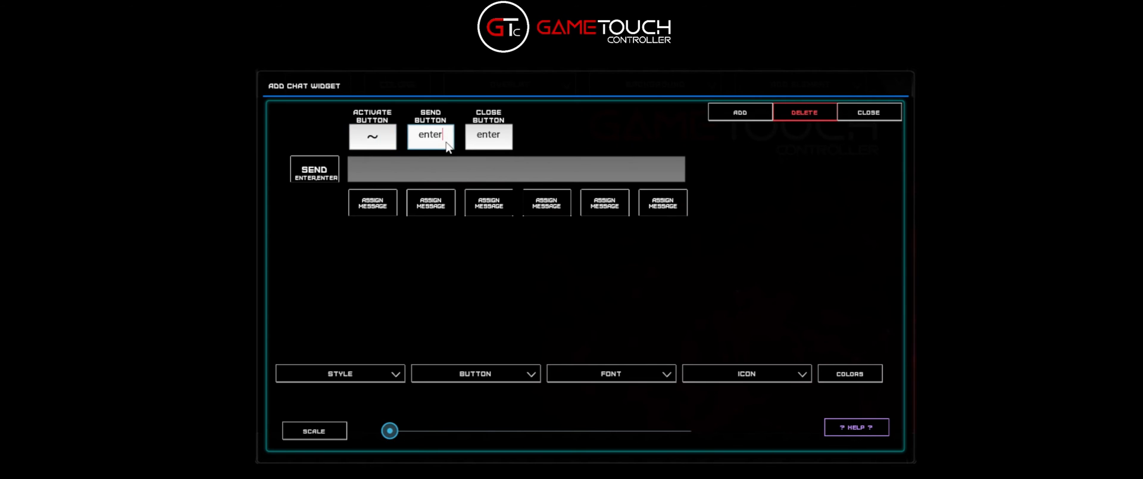
{"action": "left_click", "coordinate": [477, 143]}
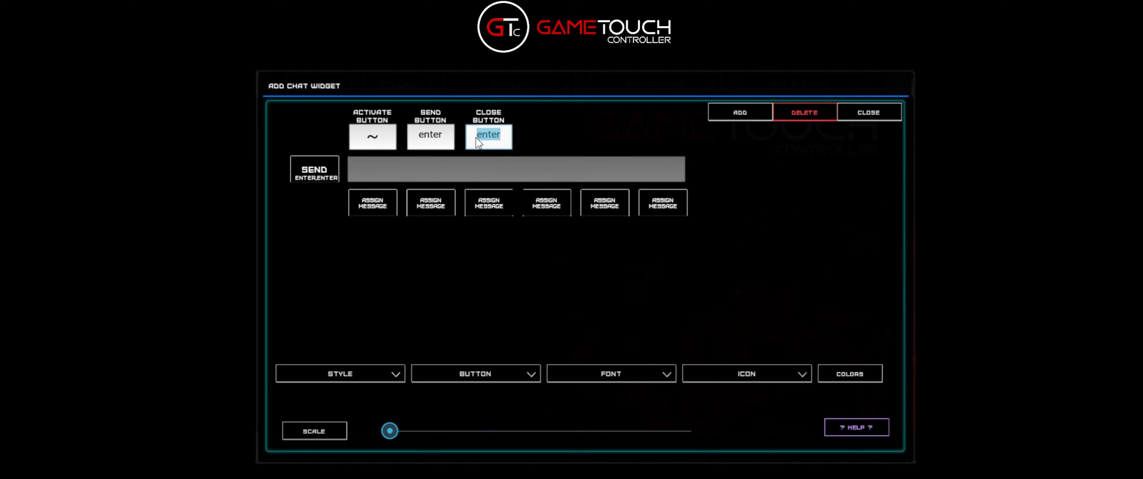
{"action": "type", "text": "~"}
{"action": "left_click", "coordinate": [559, 148]}
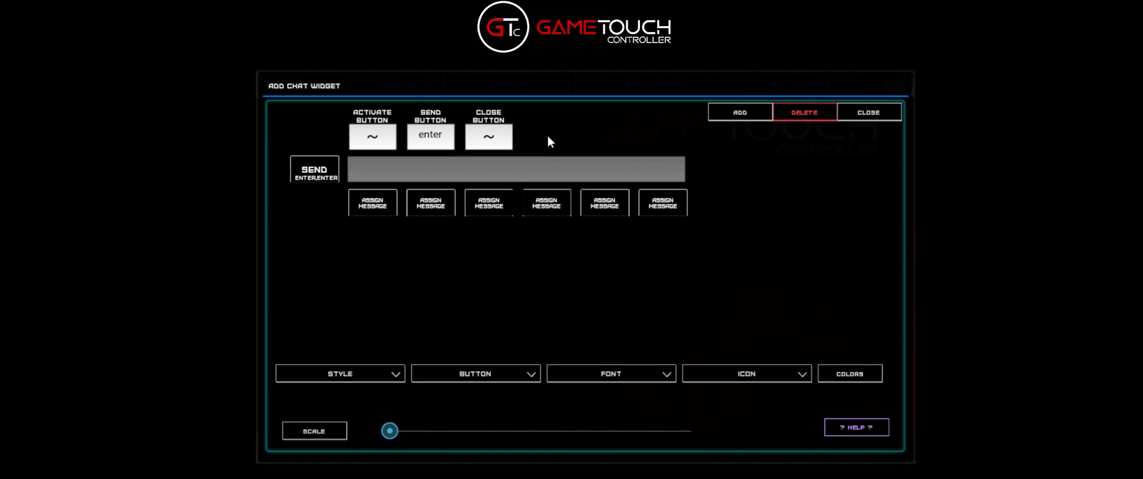
Step: Assign the message "r_DisplayInfo 1" to the first message slot and "r_DisplayInfo 0" to the second
{"action": "left_click", "coordinate": [387, 177]}
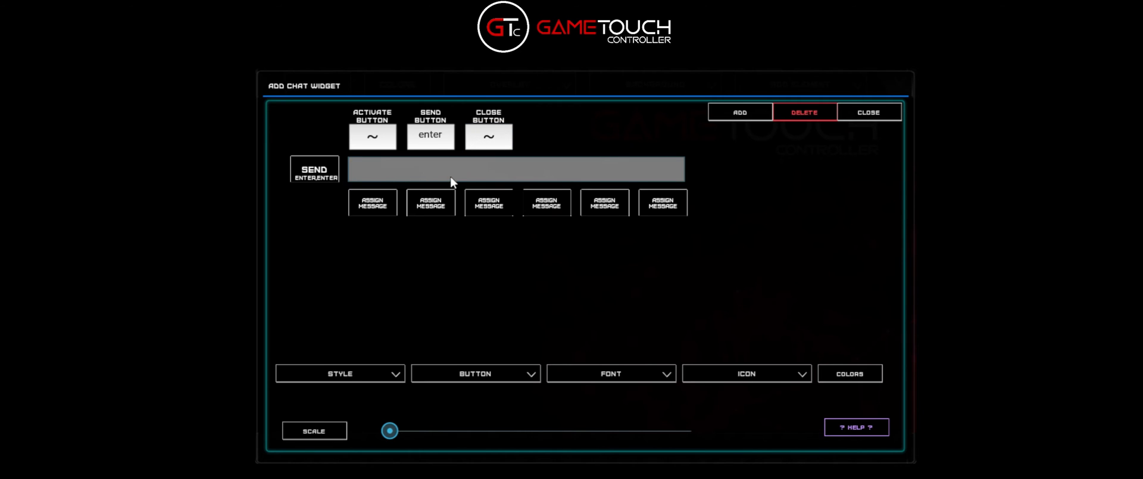
{"action": "type", "text": "r_DisplayInfo 1"}
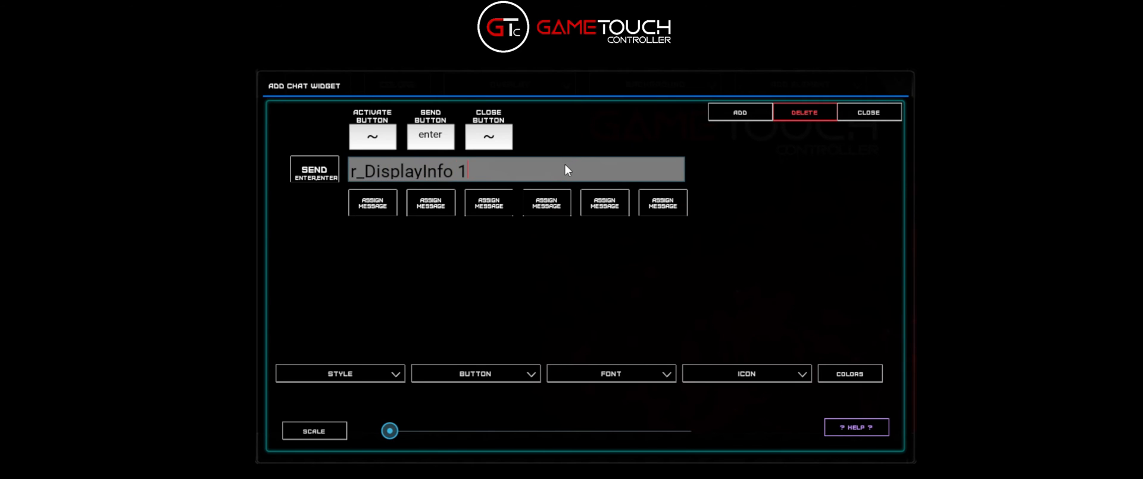
{"action": "left_click", "coordinate": [378, 203]}
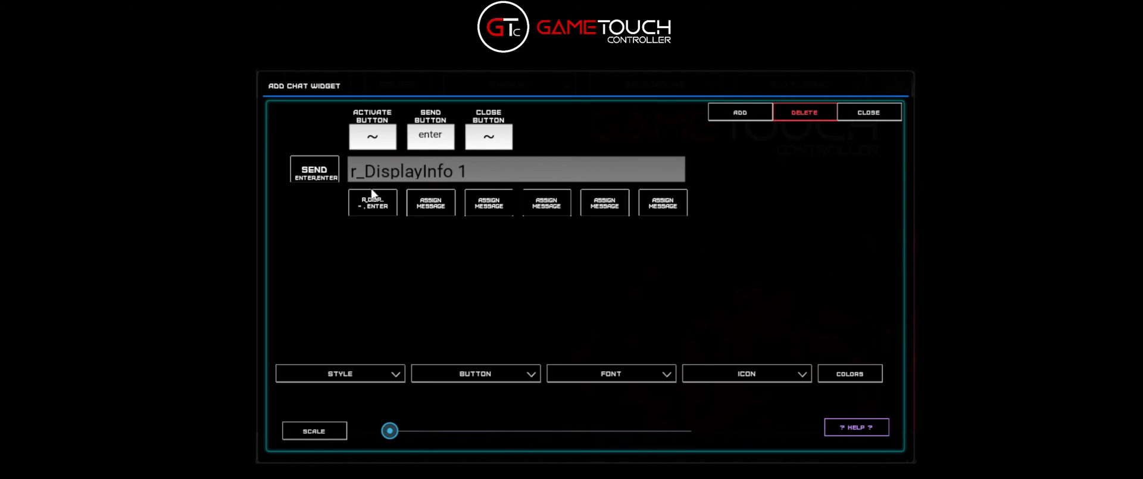
{"action": "double_click", "coordinate": [463, 172]}
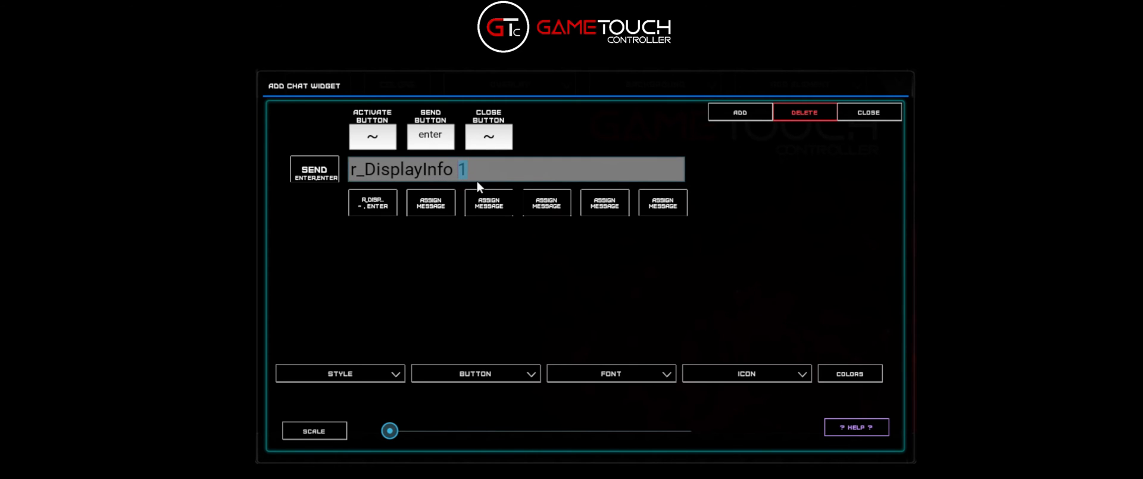
{"action": "type", "text": "0"}
{"action": "left_click", "coordinate": [443, 213]}
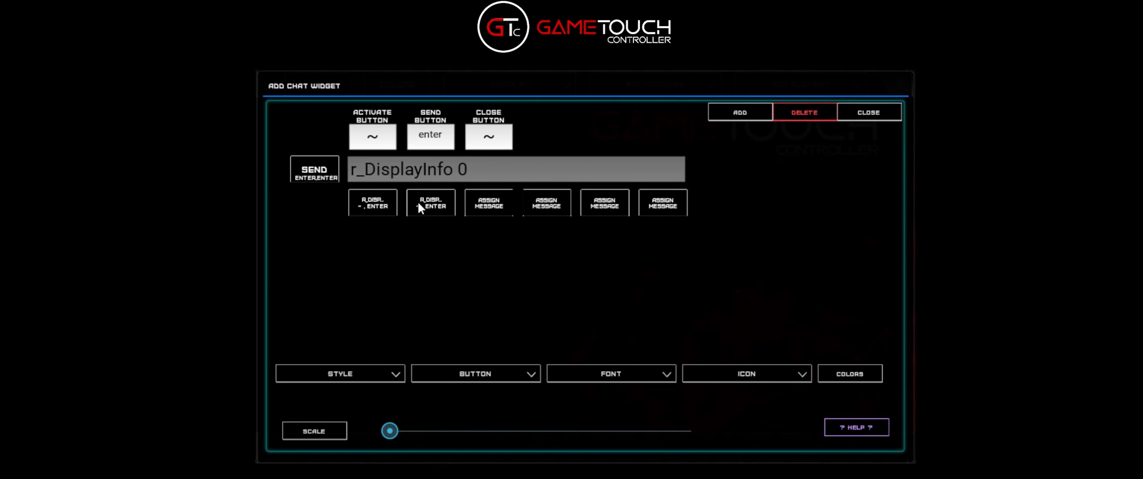
Step: Set the chat widget's close and activate buttons to "enter"
{"action": "left_click", "coordinate": [475, 140]}
{"action": "type", "text": "enter"}
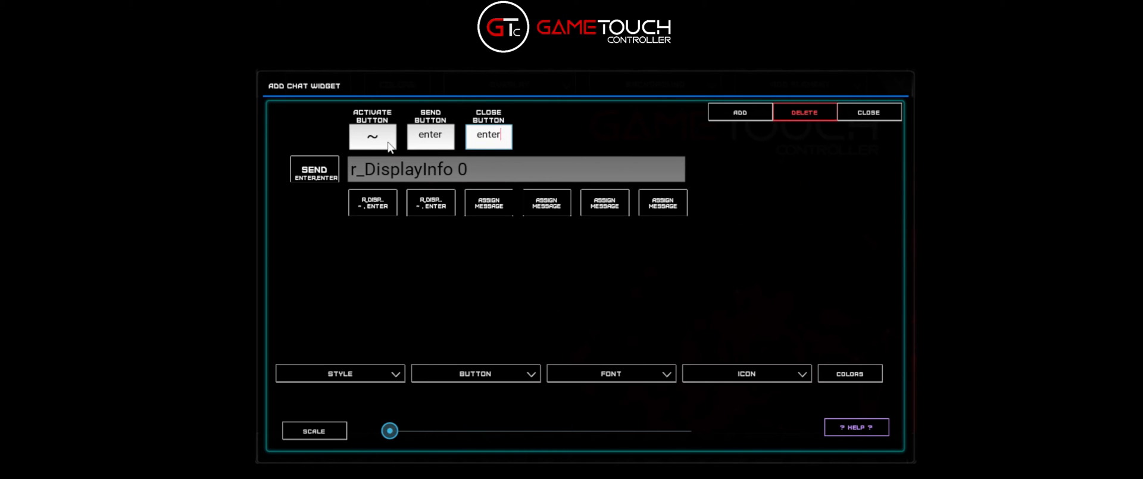
{"action": "left_click", "coordinate": [356, 141]}
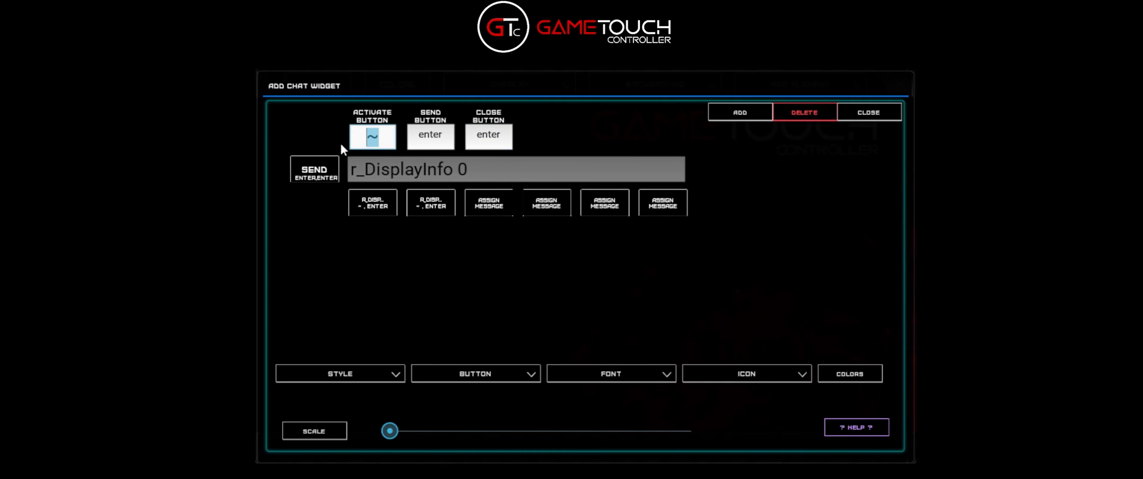
{"action": "type", "text": "enter"}
Step: Assign the message "hi guys hows everyone going" to the third message slot
{"action": "left_click", "coordinate": [354, 174]}
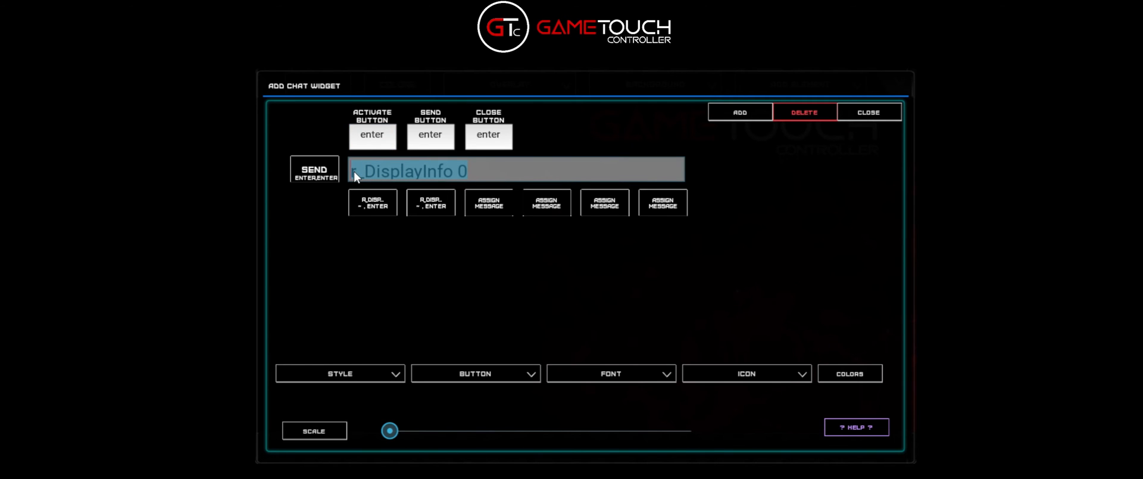
{"action": "type", "text": "hi guys how"}
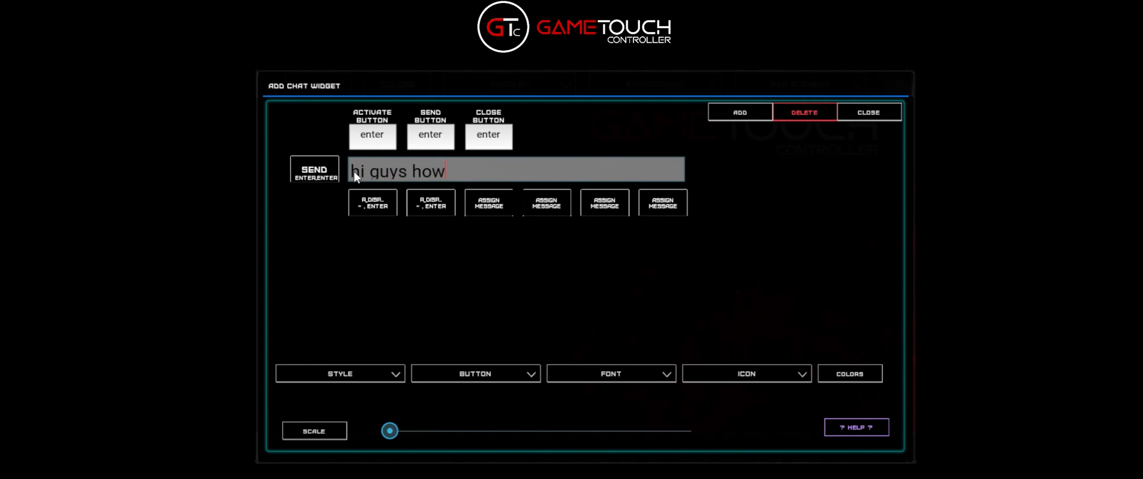
{"action": "type", "text": "s everyone"}
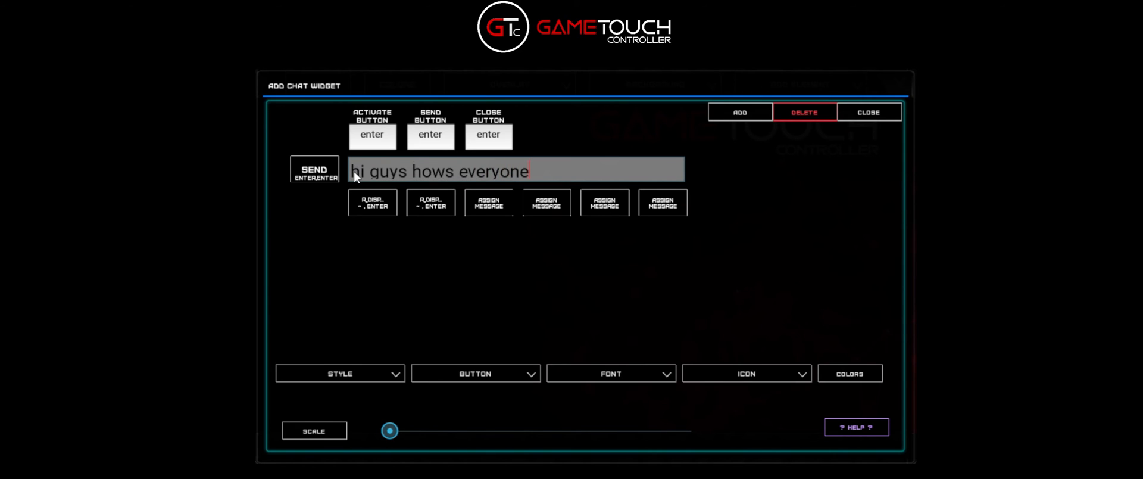
{"action": "type", "text": " going"}
{"action": "left_click", "coordinate": [500, 208]}
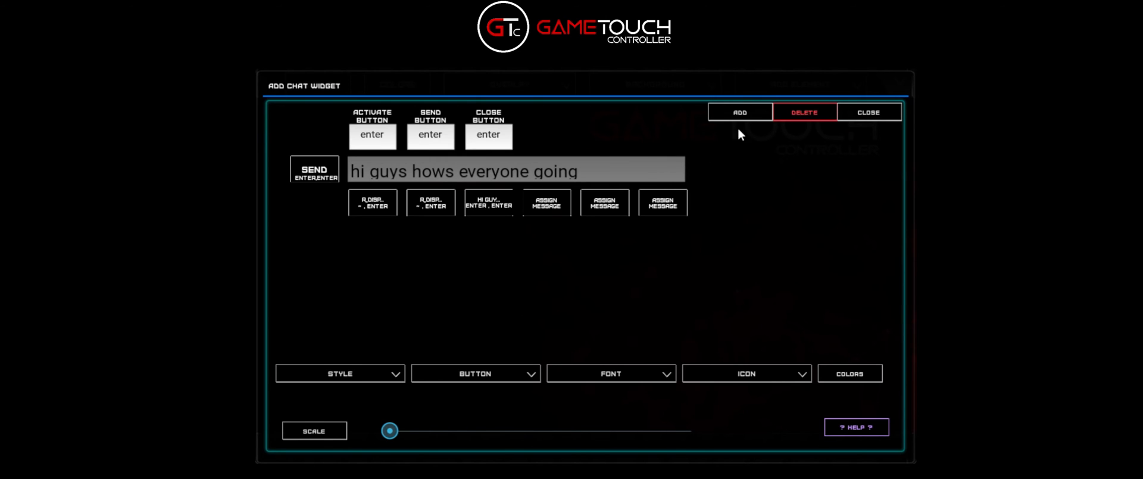
Step: Apply the saved Panel Button style to the chat widget
{"action": "left_click", "coordinate": [474, 374]}
{"action": "left_click", "coordinate": [479, 376]}
{"action": "left_click", "coordinate": [384, 376]}
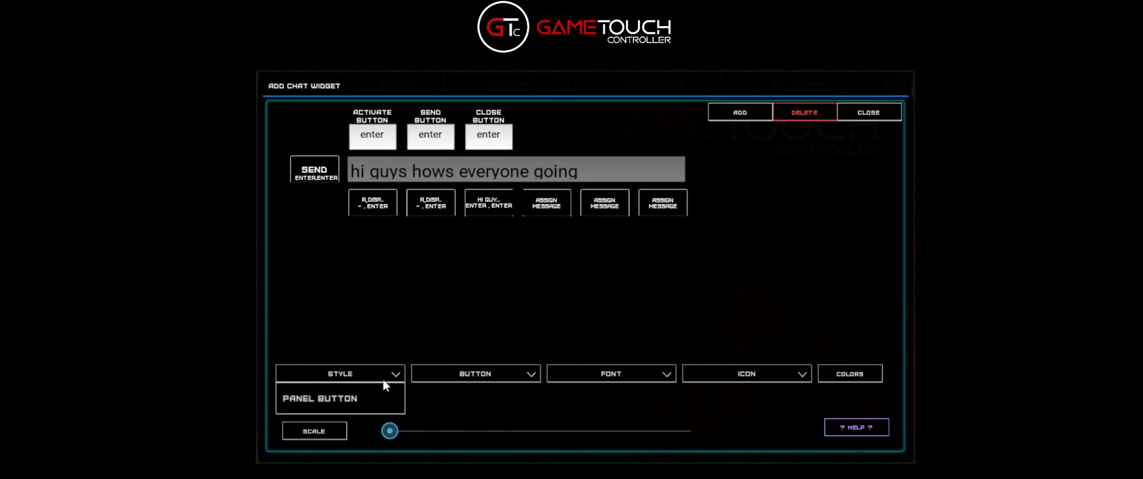
{"action": "left_click", "coordinate": [328, 409]}
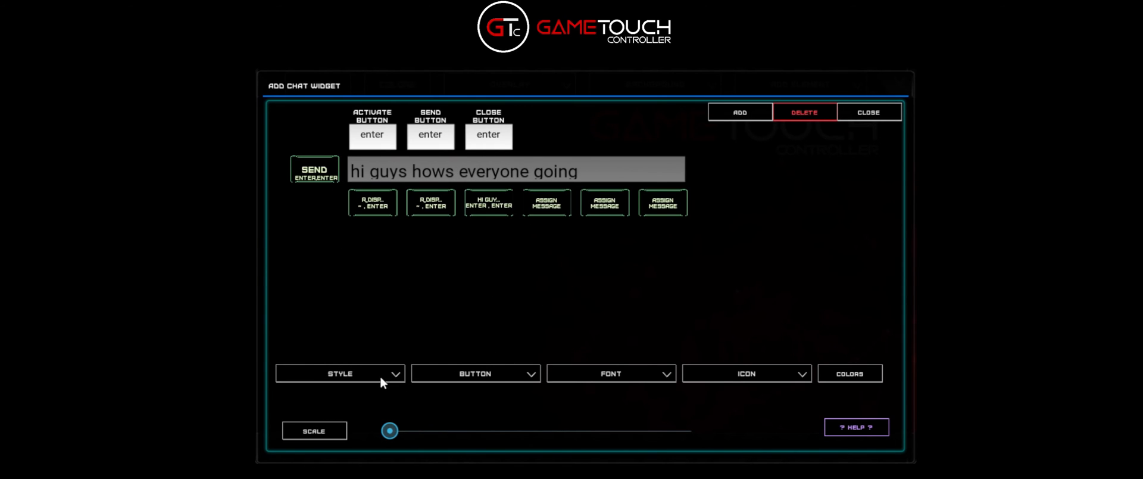
Step: Try the BUTTON_1 and HDBUTTON images on the chat widget's buttons
{"action": "left_click", "coordinate": [500, 372]}
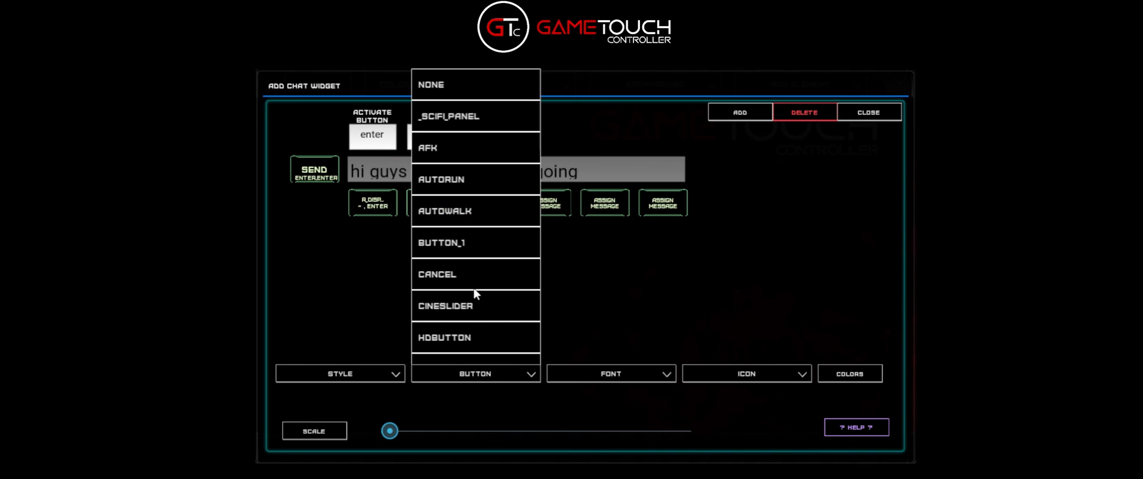
{"action": "left_click", "coordinate": [479, 248]}
{"action": "left_click", "coordinate": [490, 376]}
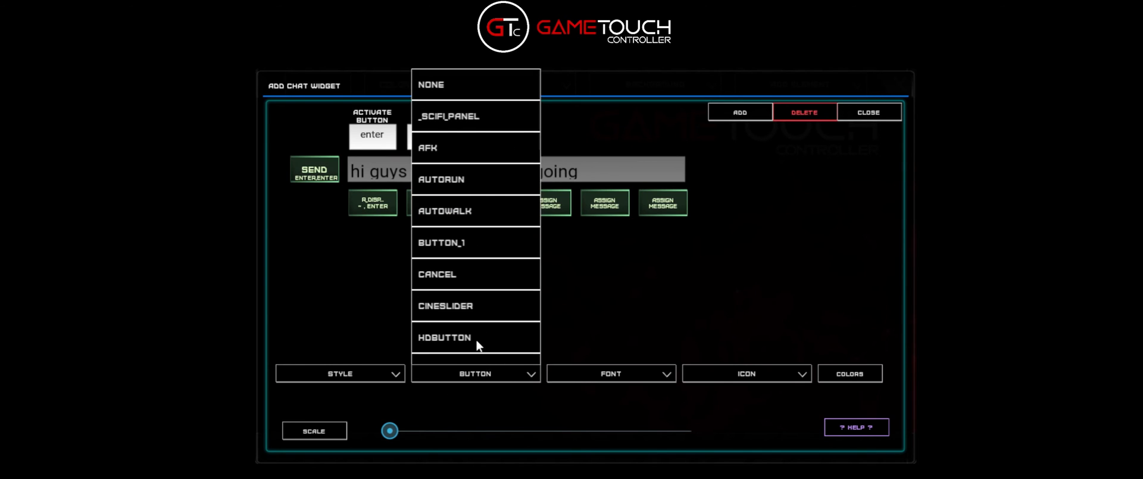
{"action": "left_click", "coordinate": [477, 339]}
Step: Compare the oval button images and give the chat widget's buttons the blue-green oval one
{"action": "left_click", "coordinate": [494, 373]}
{"action": "scroll", "coordinate": [493, 340], "scroll_direction": "down", "scroll_amount": 1}
{"action": "scroll", "coordinate": [493, 340], "scroll_direction": "down", "scroll_amount": 1}
{"action": "left_click", "coordinate": [492, 338]}
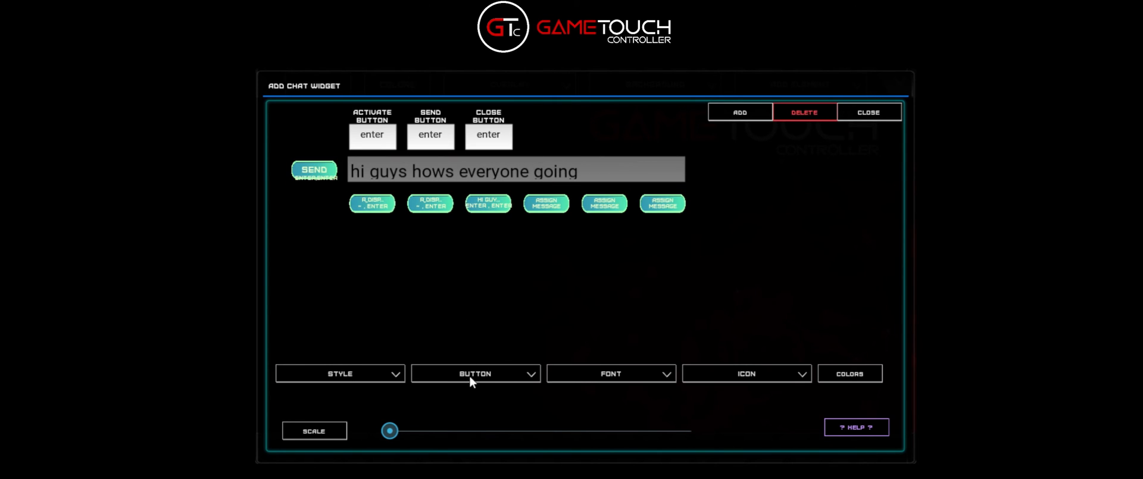
{"action": "left_click", "coordinate": [508, 378]}
{"action": "scroll", "coordinate": [498, 334], "scroll_direction": "down", "scroll_amount": 2}
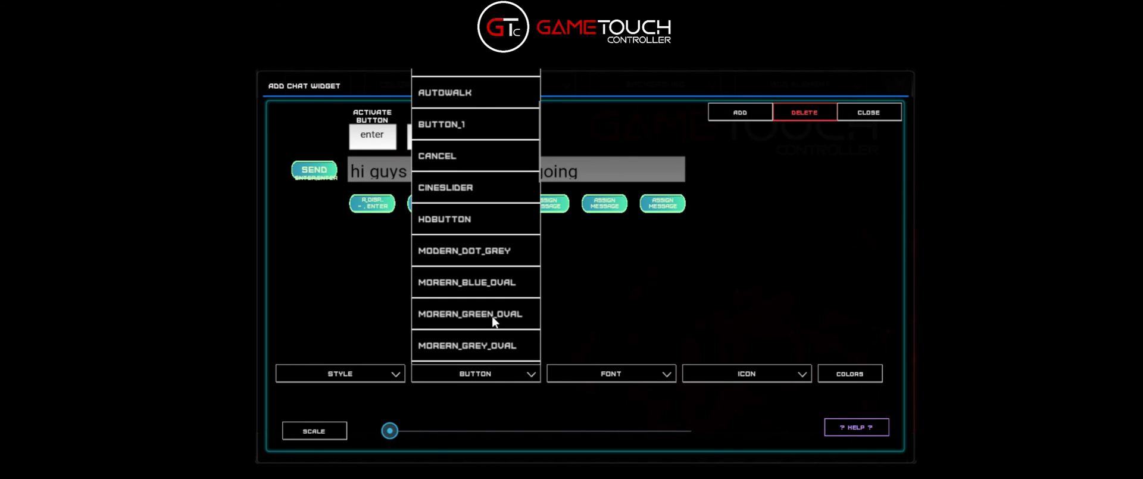
{"action": "left_click", "coordinate": [497, 324]}
{"action": "left_click", "coordinate": [491, 376]}
{"action": "left_click", "coordinate": [492, 286]}
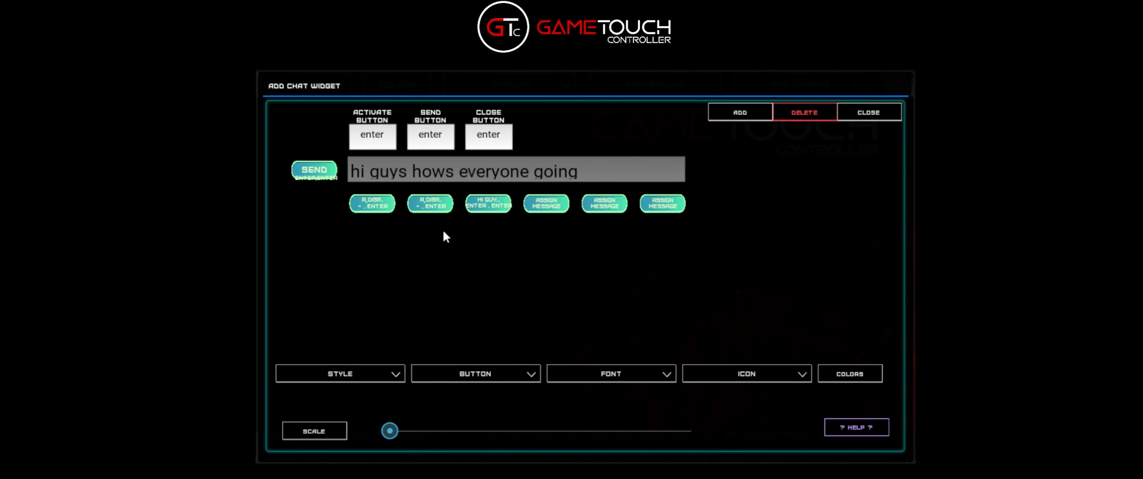
Step: Set the chat widget's font to GYPSYKILLER-REGULAR, enlarge its scale about 1.5 times and close its settings
{"action": "left_click", "coordinate": [632, 372]}
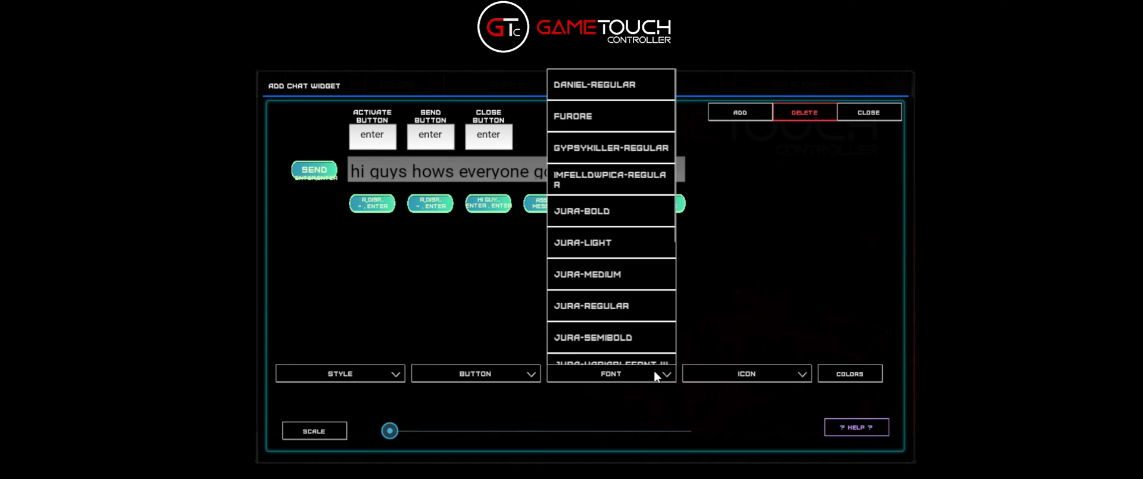
{"action": "left_click", "coordinate": [597, 156]}
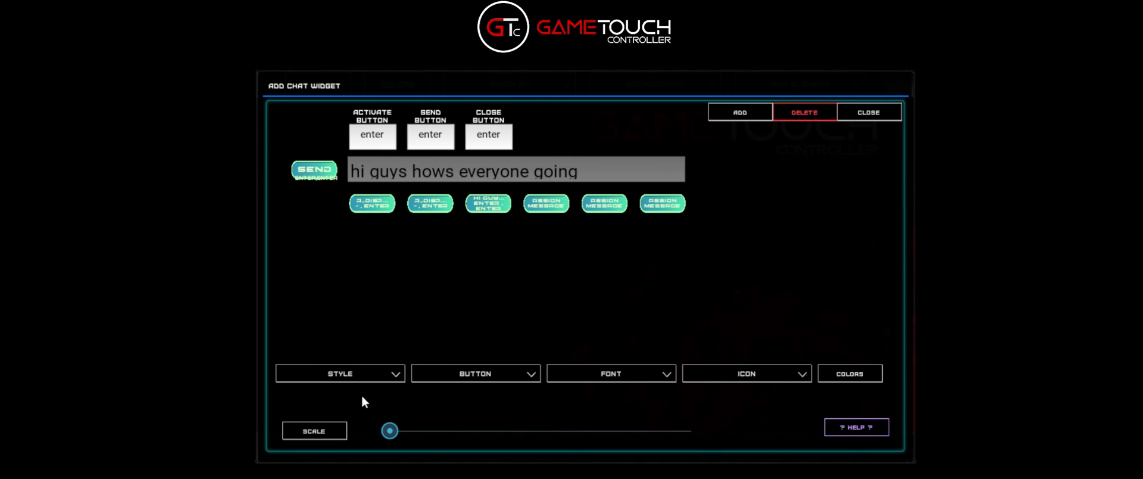
{"action": "left_click_drag", "start_coordinate": [390, 431], "coordinate": [559, 431]}
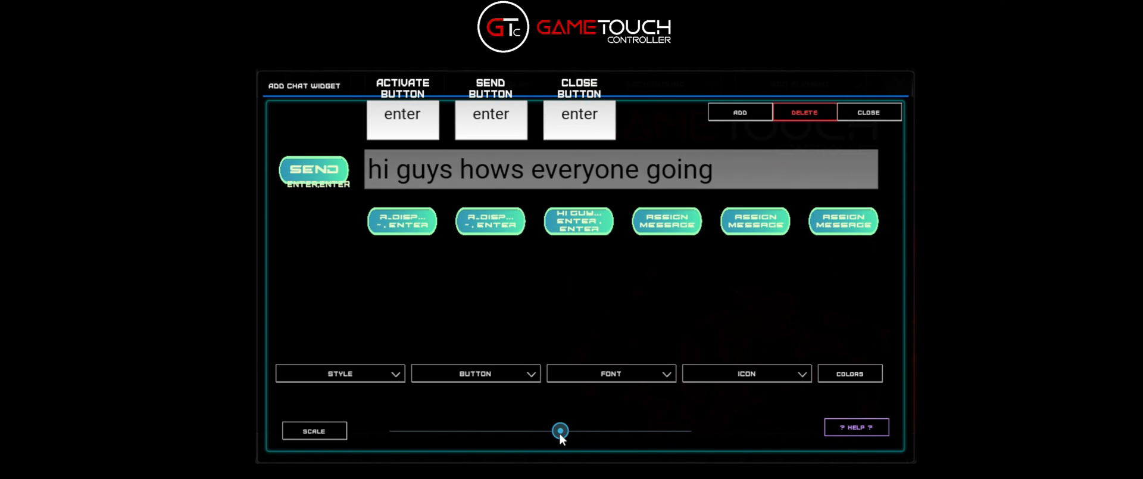
{"action": "left_click", "coordinate": [866, 112]}
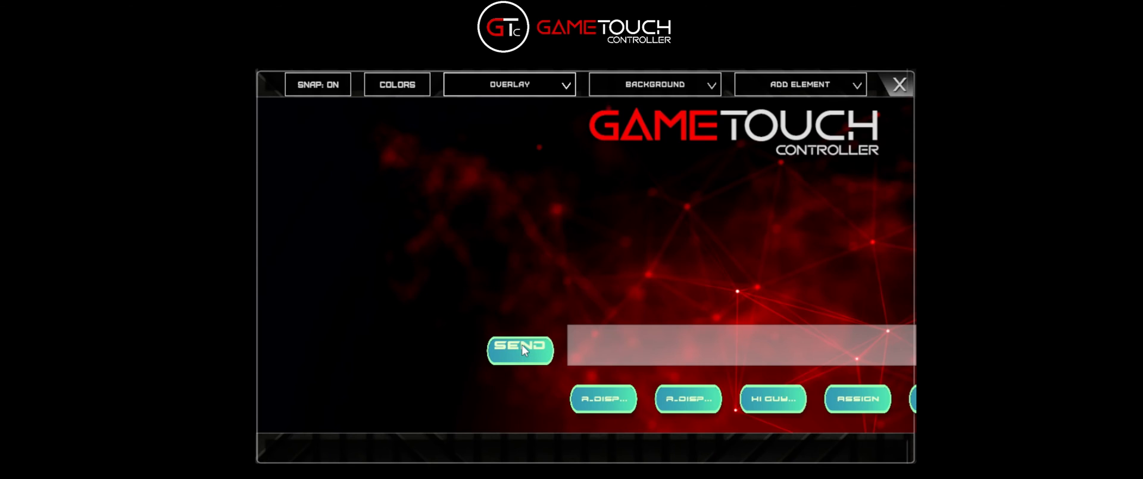
Step: Move the chat widget to the upper-left area of the panel and change the panel background to the grid
{"action": "left_click_drag", "start_coordinate": [517, 350], "coordinate": [315, 135]}
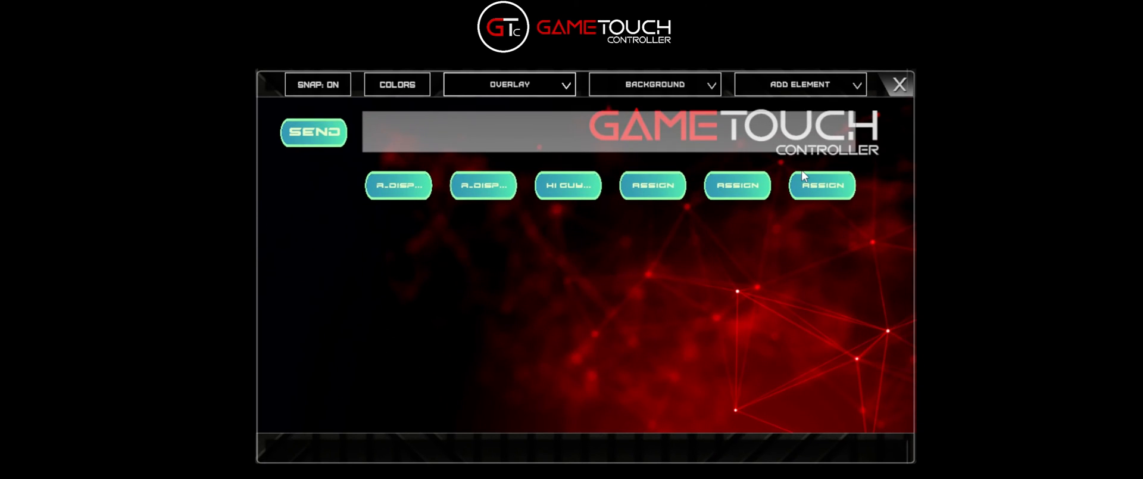
{"action": "left_click", "coordinate": [679, 87]}
{"action": "left_click", "coordinate": [613, 456]}
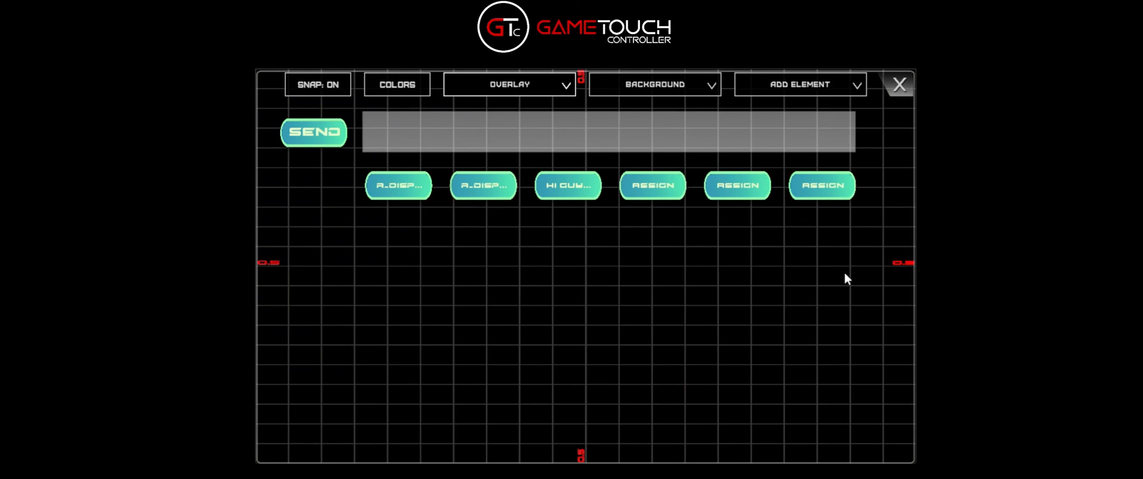
Step: Start a new cinema slide element with the BUTTON_1 image on its open button and the FURORE font
{"action": "left_click", "coordinate": [851, 89]}
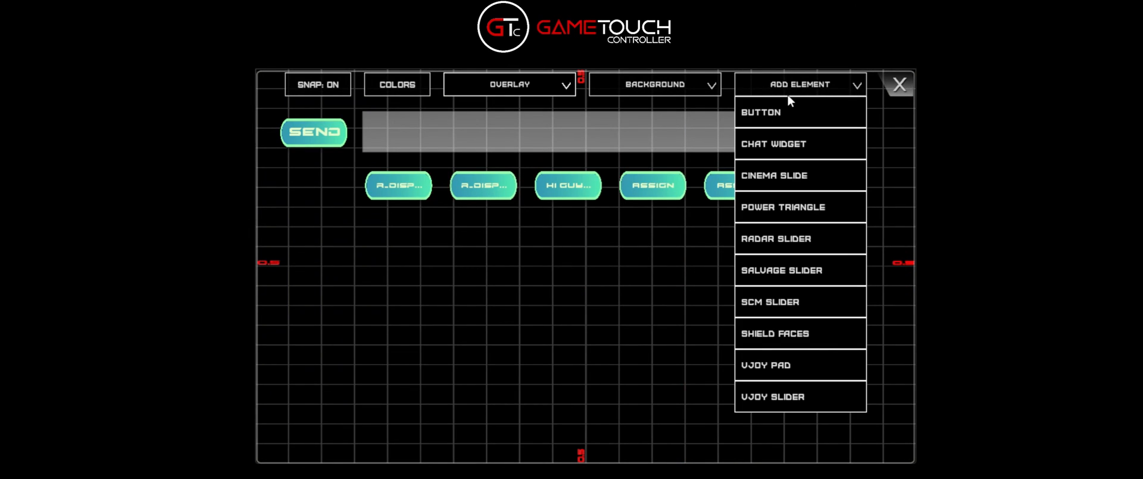
{"action": "left_click", "coordinate": [800, 178]}
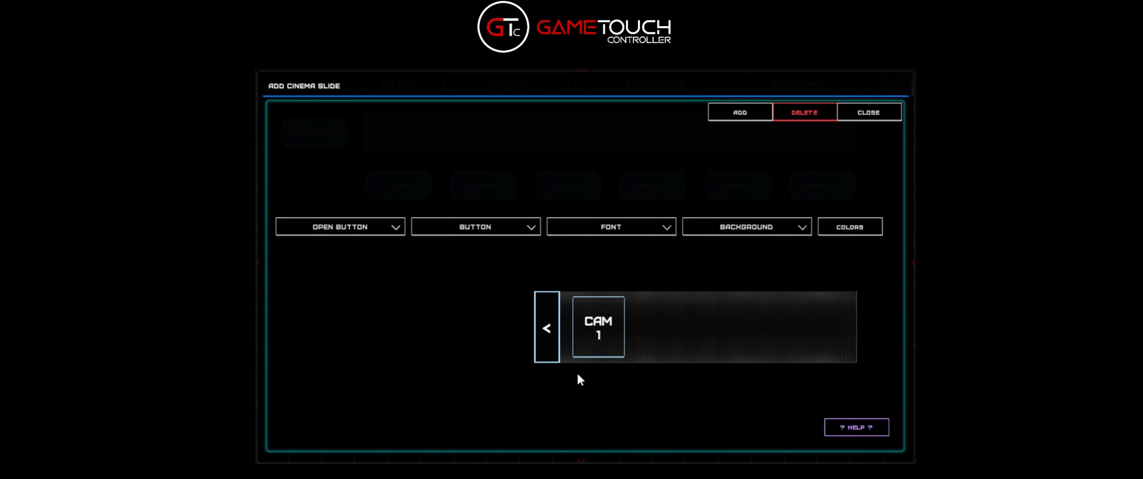
{"action": "left_click", "coordinate": [354, 234]}
{"action": "left_click", "coordinate": [419, 241]}
{"action": "left_click", "coordinate": [349, 230]}
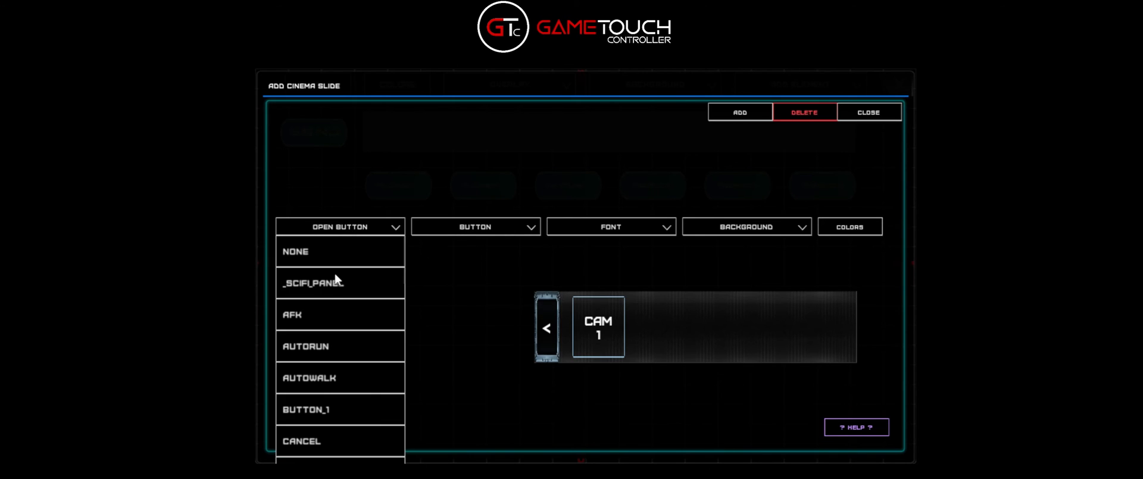
{"action": "left_click", "coordinate": [479, 299]}
{"action": "left_click", "coordinate": [551, 230]}
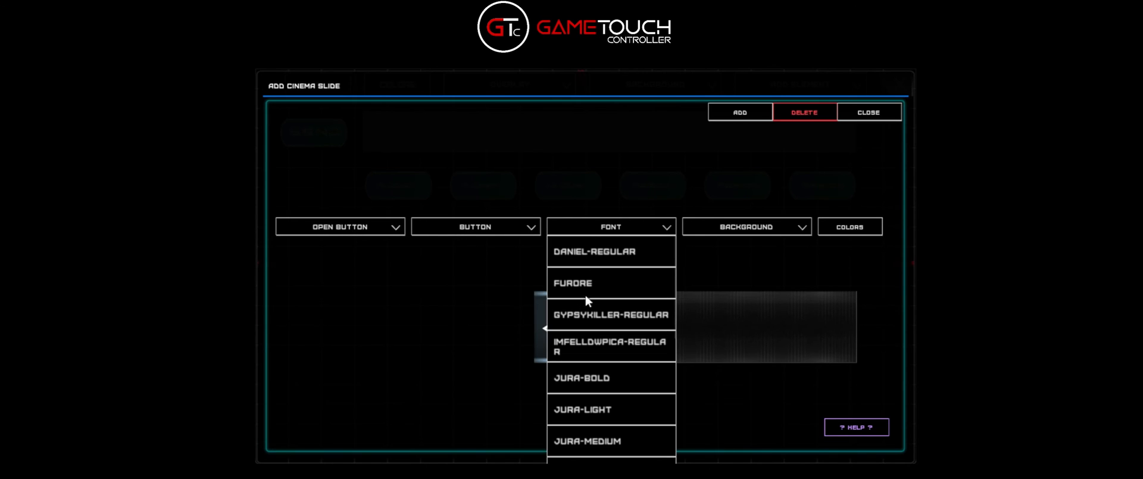
{"action": "left_click", "coordinate": [586, 299]}
Step: Set the cinema slide's camera buttons to BUTTON_1 and its background to NONE, and place it at the panel's lower-right edge
{"action": "left_click", "coordinate": [506, 232]}
{"action": "left_click", "coordinate": [438, 322]}
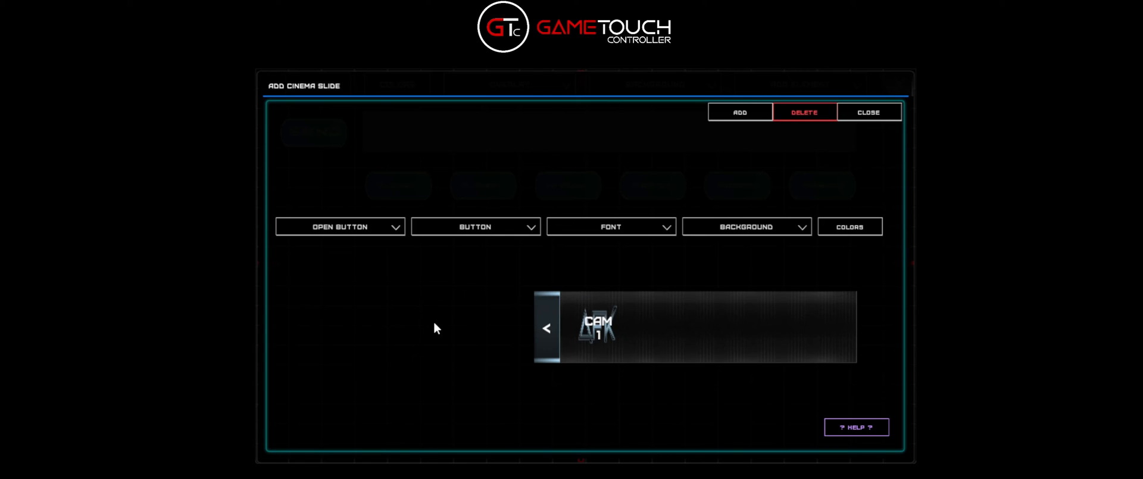
{"action": "left_click", "coordinate": [510, 234]}
{"action": "left_click", "coordinate": [450, 420]}
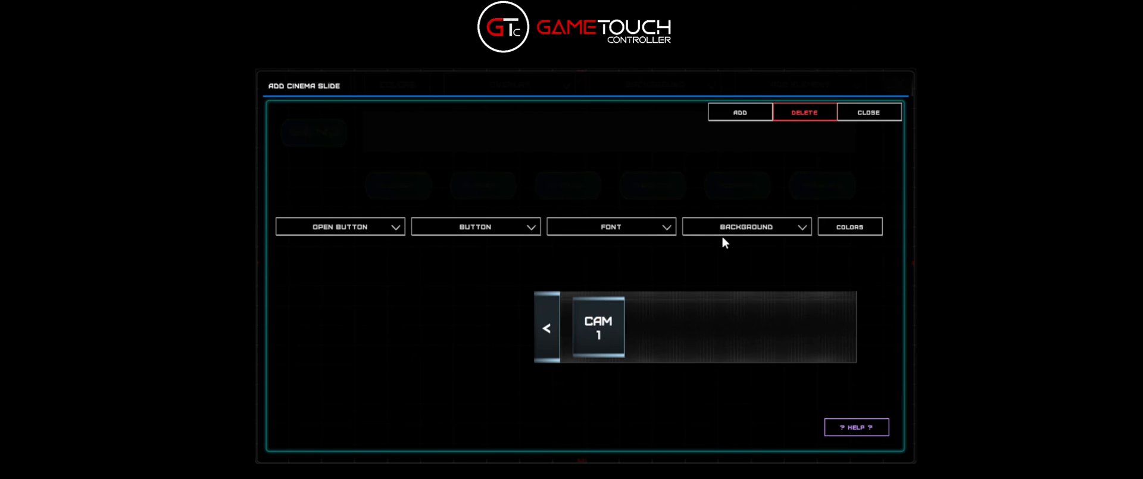
{"action": "left_click", "coordinate": [752, 232]}
{"action": "left_click", "coordinate": [726, 255]}
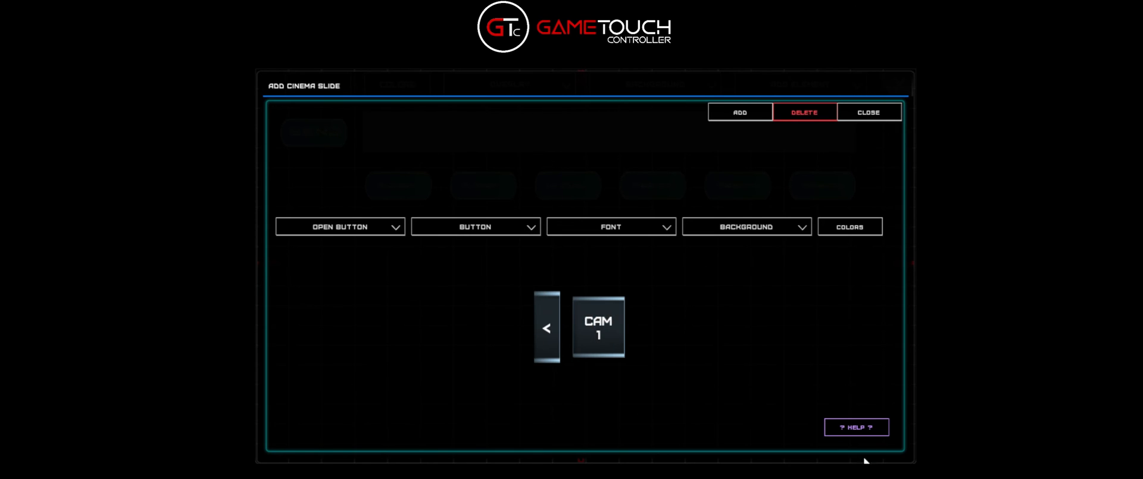
{"action": "left_click", "coordinate": [880, 114]}
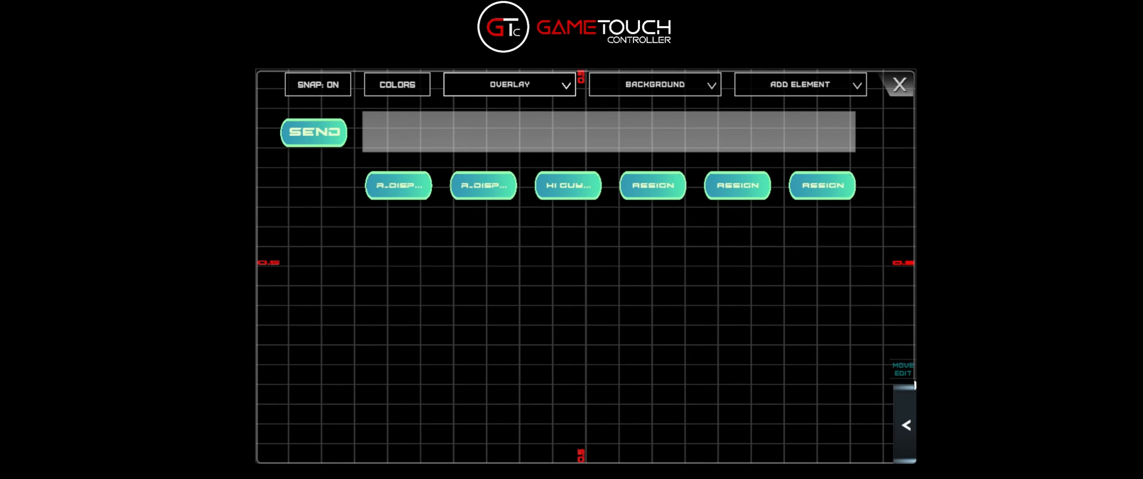
{"action": "mouse_move", "coordinate": [903, 371]}
{"action": "left_mouse_down"}
{"action": "mouse_move", "coordinate": [900, 173]}
{"action": "mouse_move", "coordinate": [908, 337]}
{"action": "mouse_move", "coordinate": [893, 372]}
{"action": "mouse_move", "coordinate": [887, 339]}
{"action": "mouse_move", "coordinate": [905, 368]}
{"action": "mouse_move", "coordinate": [901, 91]}
{"action": "mouse_move", "coordinate": [909, 373]}
{"action": "left_mouse_up"}
Step: Leave edit mode and test the cinema slide by extending and retracting its row of camera buttons
{"action": "left_click", "coordinate": [895, 95]}
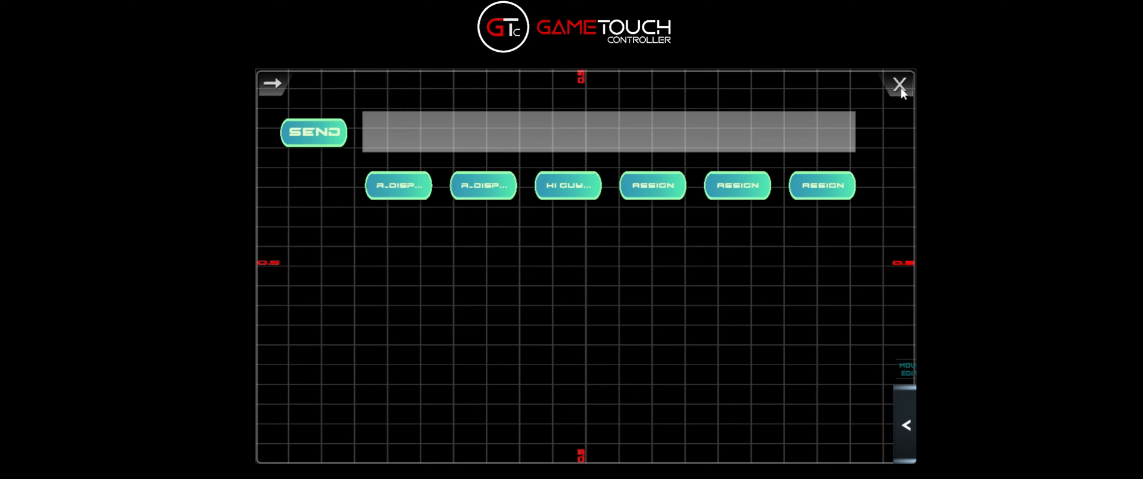
{"action": "left_click", "coordinate": [896, 397]}
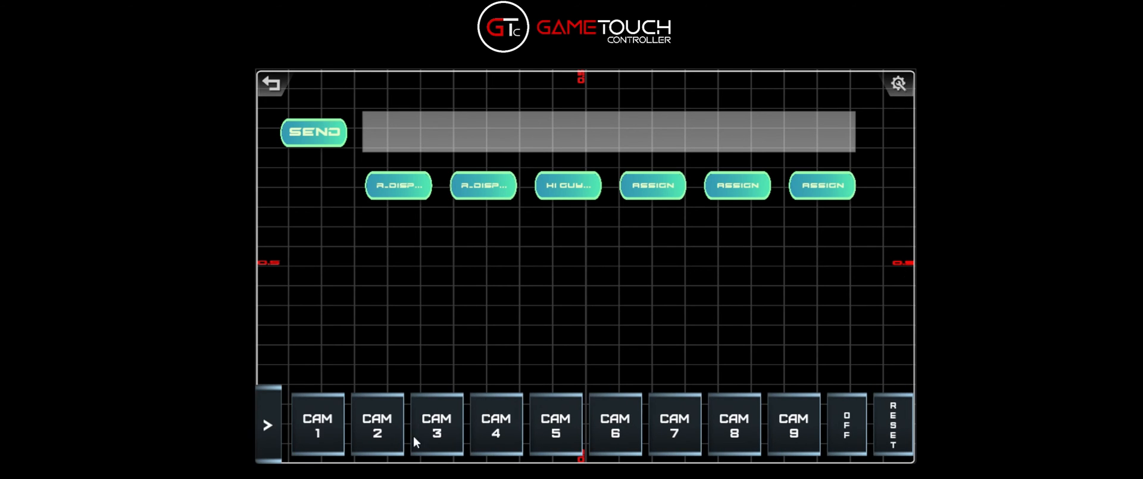
{"action": "left_click", "coordinate": [270, 438]}
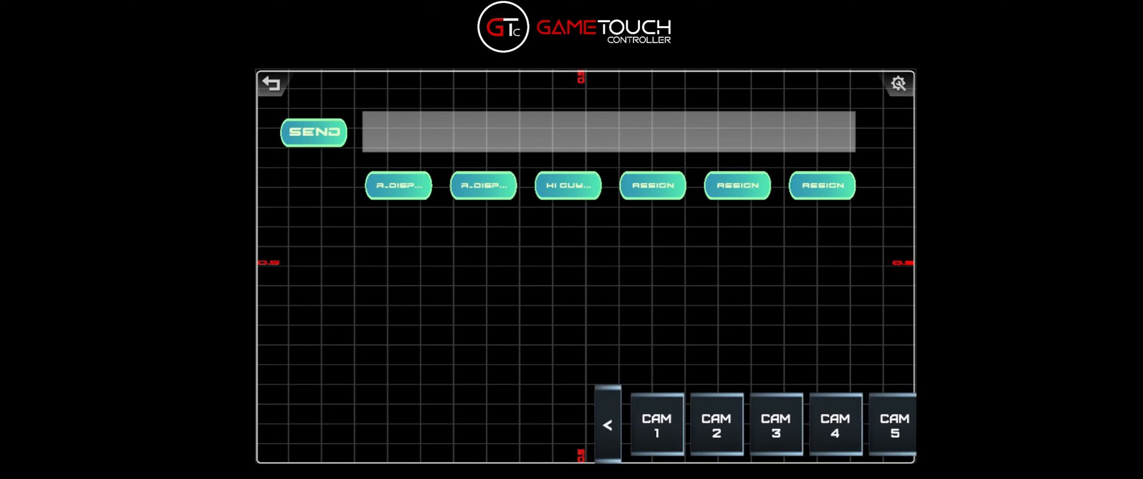
Step: Return the panel to edit mode and start a new power triangle element
{"action": "left_click", "coordinate": [899, 89]}
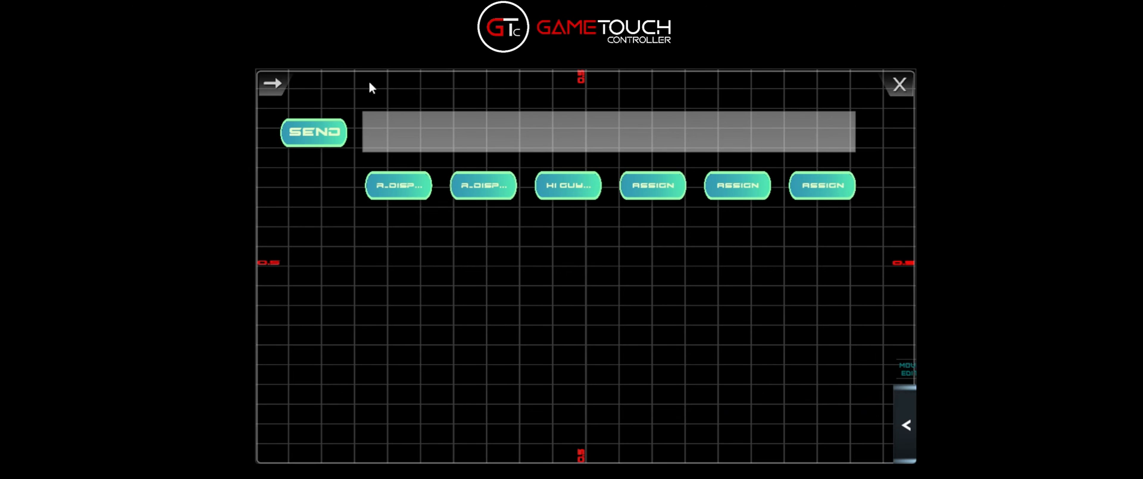
{"action": "left_click", "coordinate": [274, 87]}
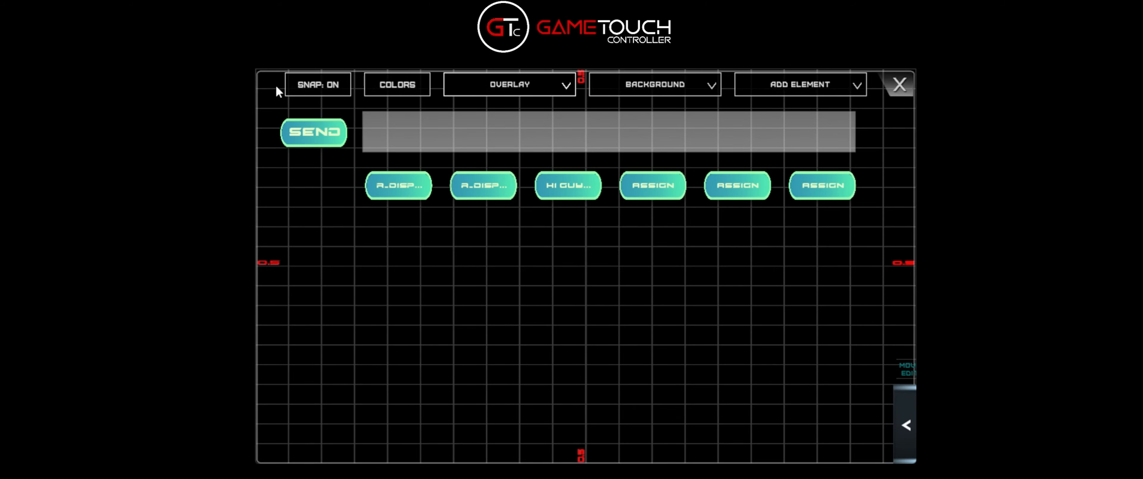
{"action": "left_click", "coordinate": [850, 90]}
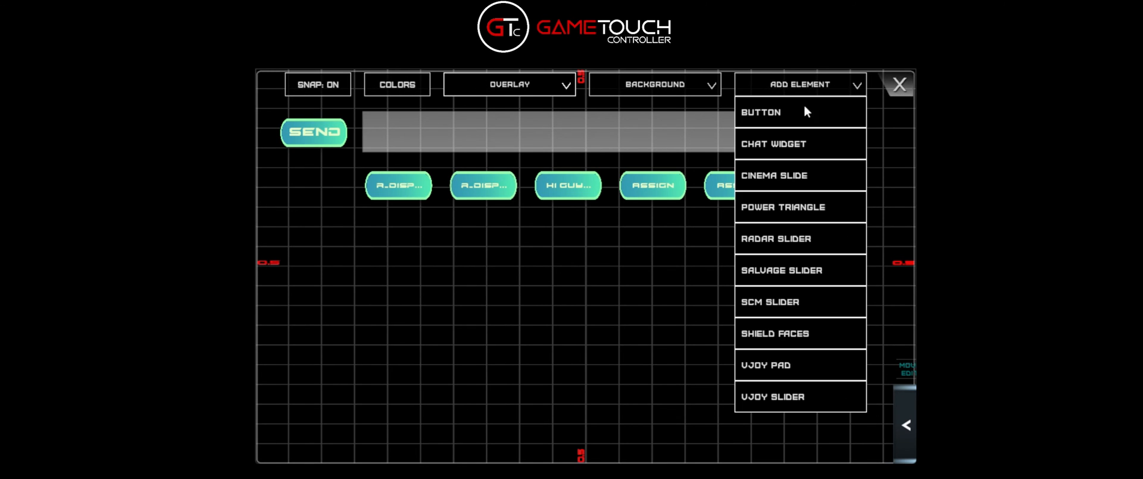
{"action": "left_click", "coordinate": [783, 207]}
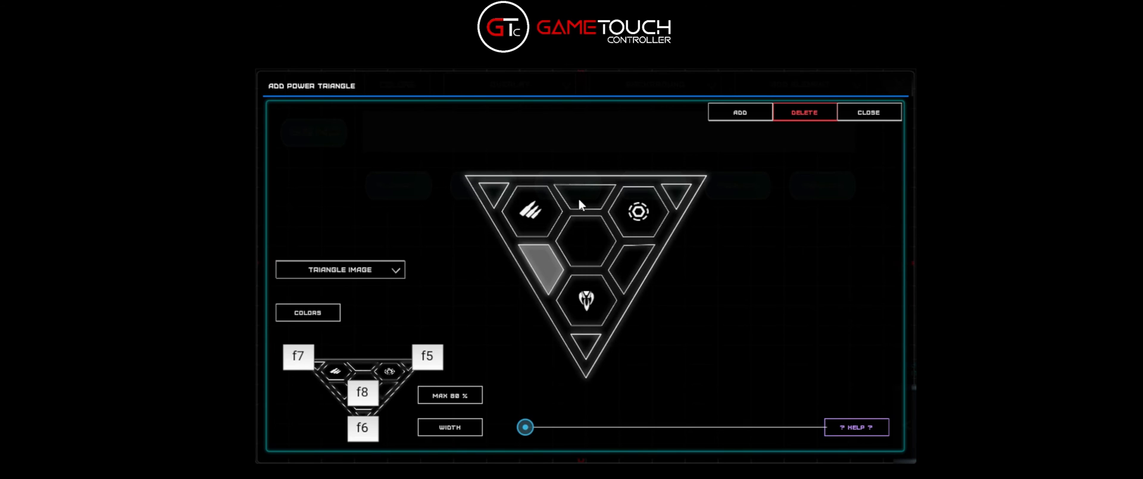
Step: Try the TEST_TRI image on the power triangle and switch back to DEFAULT
{"action": "left_click", "coordinate": [397, 274]}
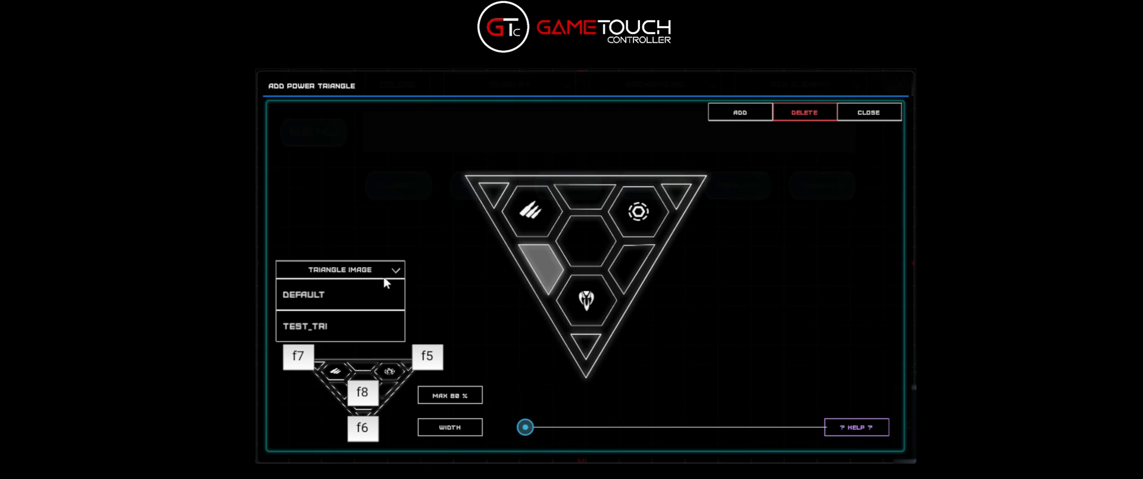
{"action": "left_click", "coordinate": [333, 338]}
{"action": "left_click", "coordinate": [343, 271]}
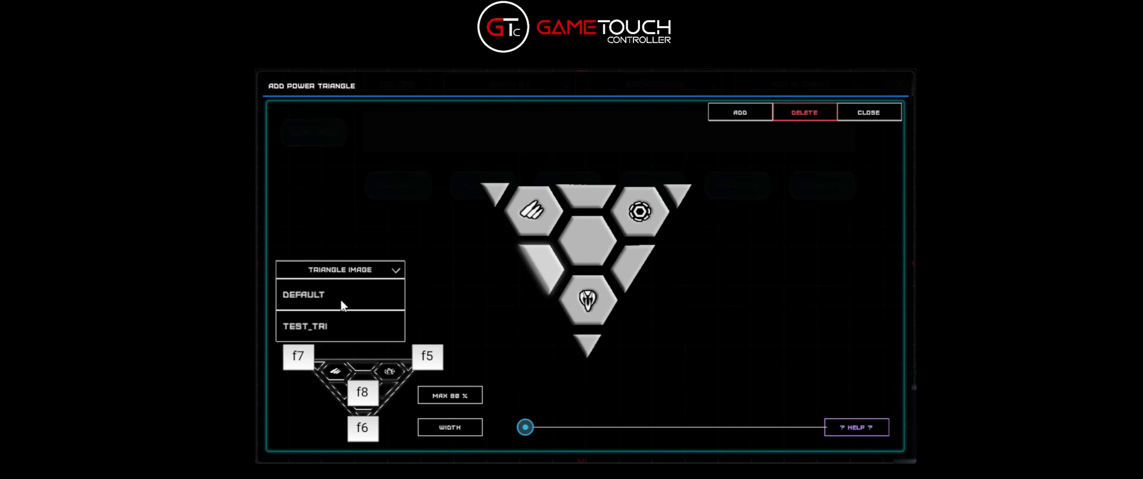
{"action": "left_click", "coordinate": [343, 305]}
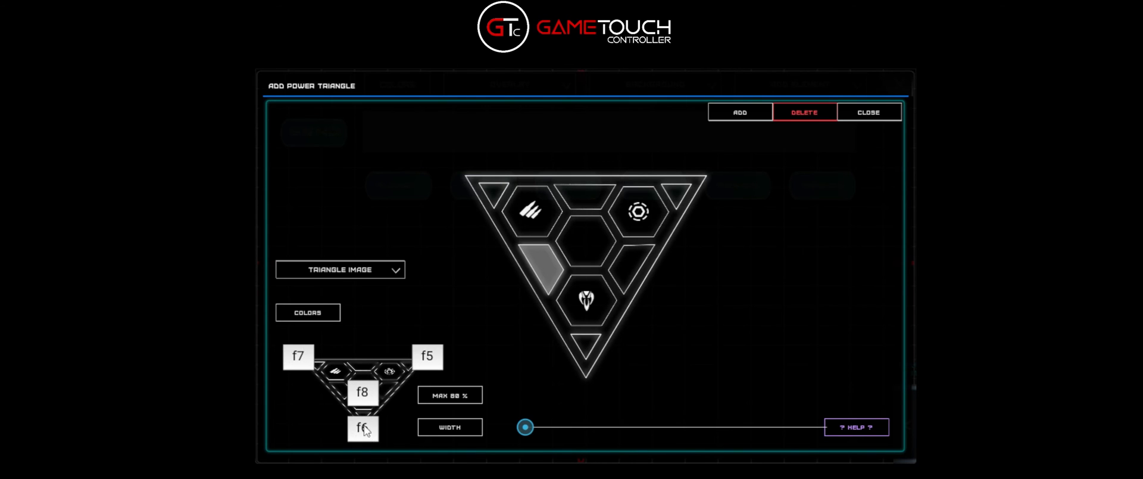
Step: Cycle the power triangle's maximum setting around to MAX 80 %, enlarge the triangle about 1.5 times and switch the size control to height
{"action": "left_click", "coordinate": [461, 395]}
{"action": "left_click", "coordinate": [460, 396]}
{"action": "left_click", "coordinate": [443, 398]}
{"action": "left_click", "coordinate": [462, 394]}
{"action": "left_click_drag", "start_coordinate": [525, 427], "coordinate": [778, 427]}
{"action": "left_click", "coordinate": [462, 435]}
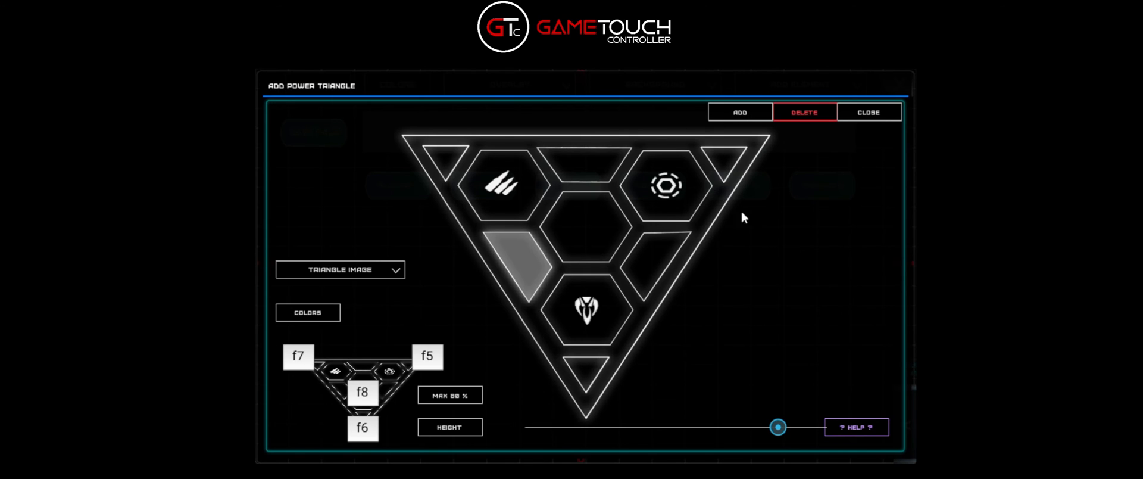
Step: Color the power triangle with active color #b266ffff, widget color #ff99bfff and light green icons
{"action": "left_click", "coordinate": [322, 315]}
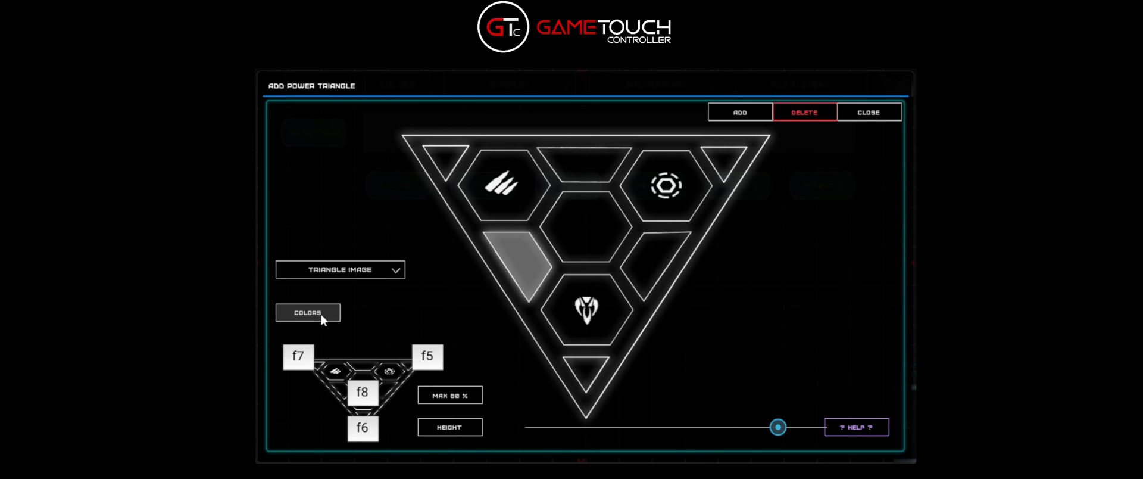
{"action": "left_click", "coordinate": [413, 192]}
{"action": "left_click", "coordinate": [415, 214]}
{"action": "left_click", "coordinate": [651, 193]}
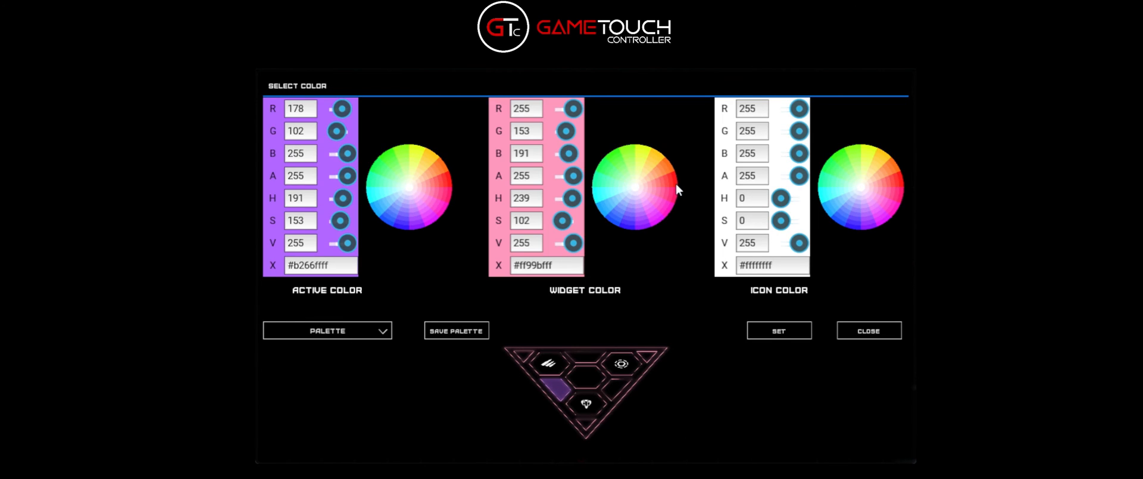
{"action": "left_click", "coordinate": [852, 163]}
{"action": "left_click", "coordinate": [871, 332]}
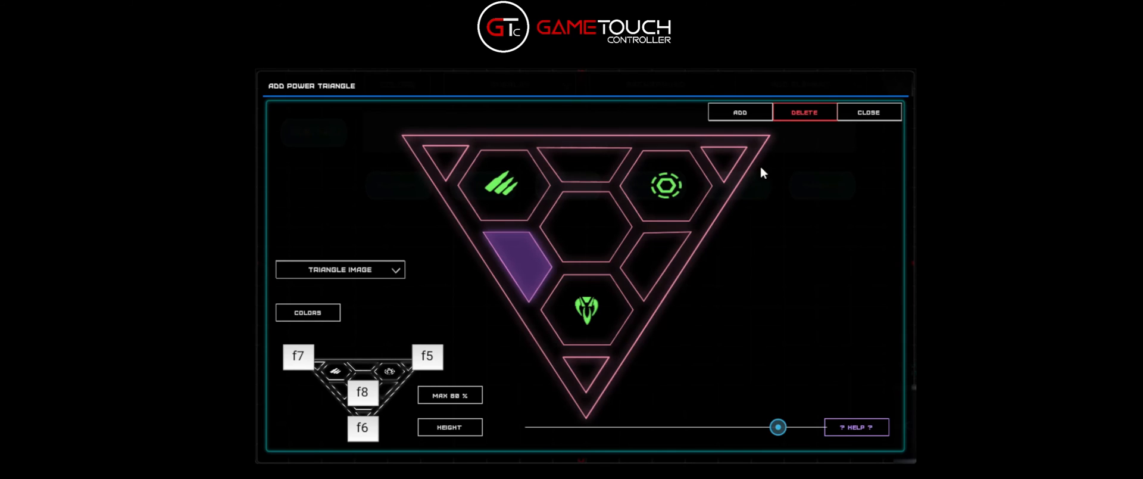
Step: Place the power triangle on the panel and move it into the left half, below the chat text field
{"action": "left_click", "coordinate": [875, 115]}
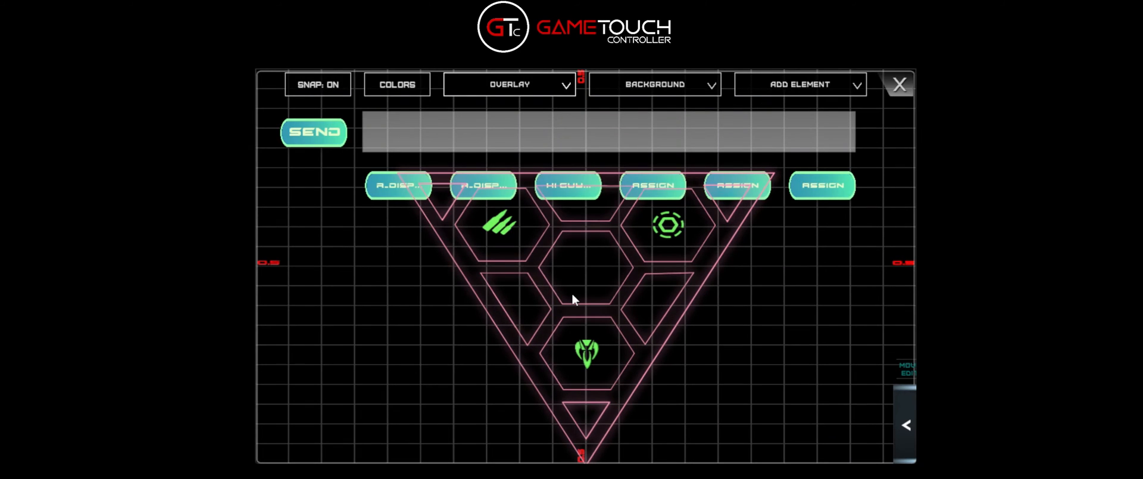
{"action": "left_click_drag", "start_coordinate": [444, 271], "coordinate": [453, 251]}
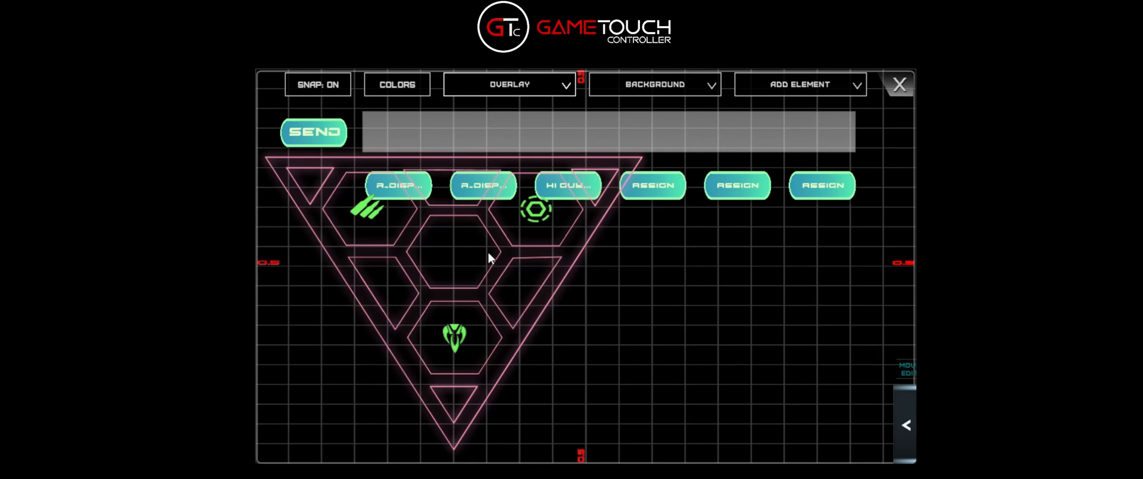
Step: Leave edit mode and activate the central hexagon of the pink power triangle
{"action": "left_click", "coordinate": [900, 87]}
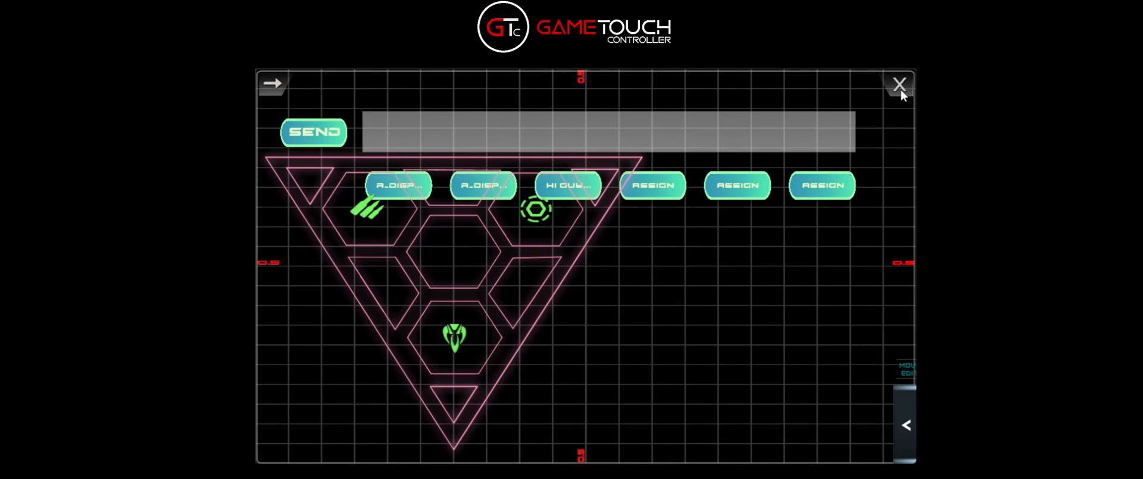
{"action": "left_click", "coordinate": [456, 260]}
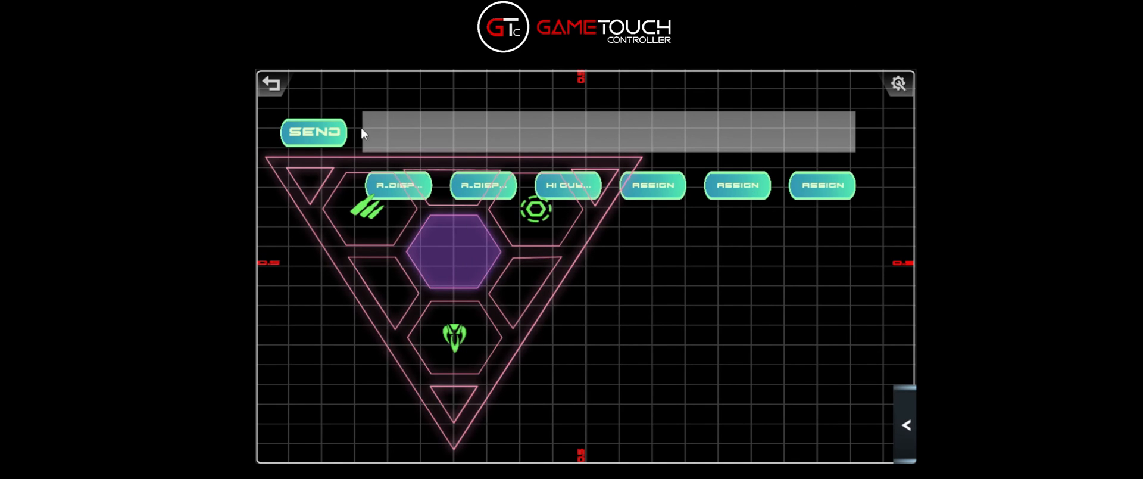
Step: Add a white power triangle to PANEL1, stretched to about 2.25 times as wide as it is high, and leave edit mode
{"action": "left_click", "coordinate": [272, 87]}
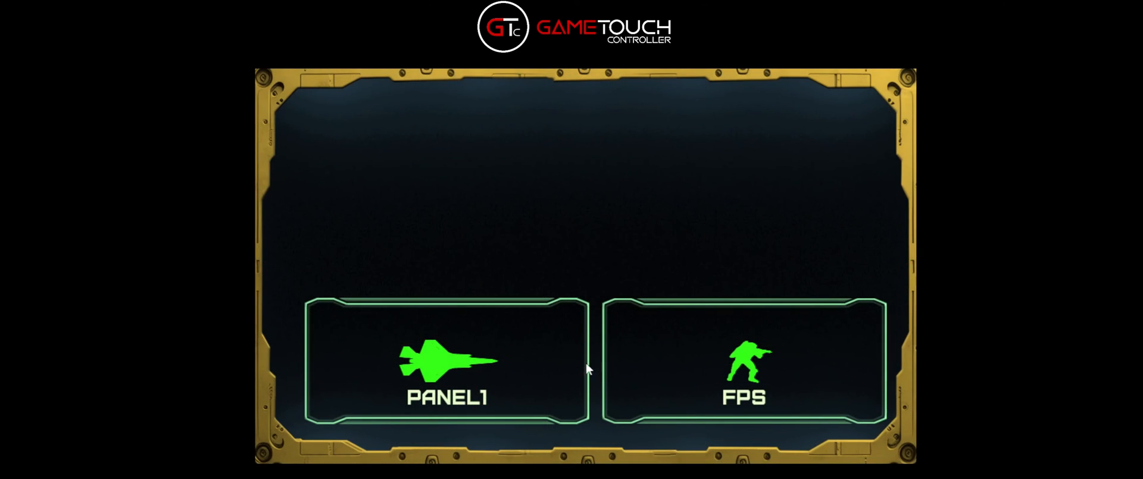
{"action": "left_click", "coordinate": [587, 371]}
{"action": "left_click", "coordinate": [897, 87]}
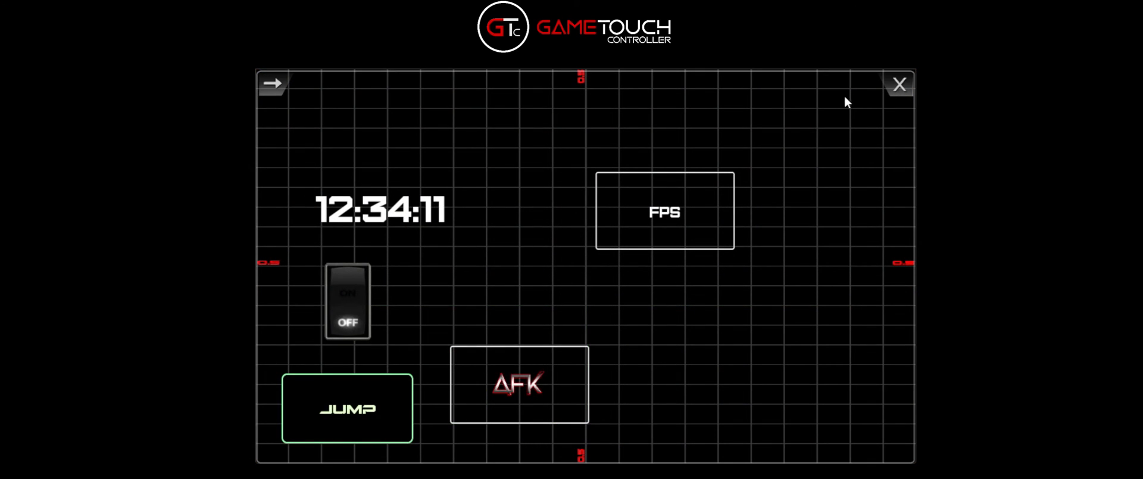
{"action": "left_click", "coordinate": [804, 84]}
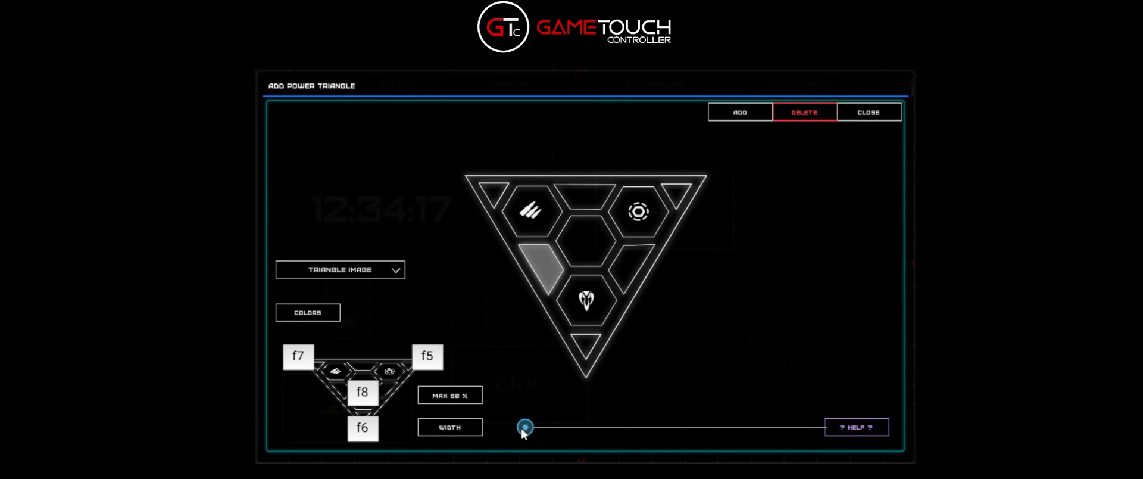
{"action": "left_click_drag", "start_coordinate": [525, 427], "coordinate": [601, 428]}
{"action": "left_click", "coordinate": [475, 427]}
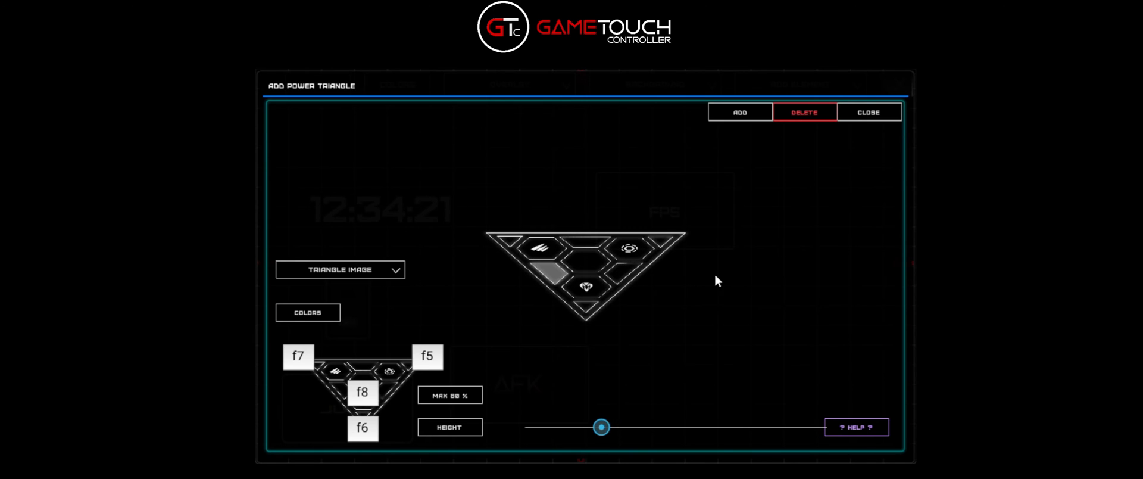
{"action": "left_click", "coordinate": [741, 113]}
{"action": "left_click", "coordinate": [875, 116]}
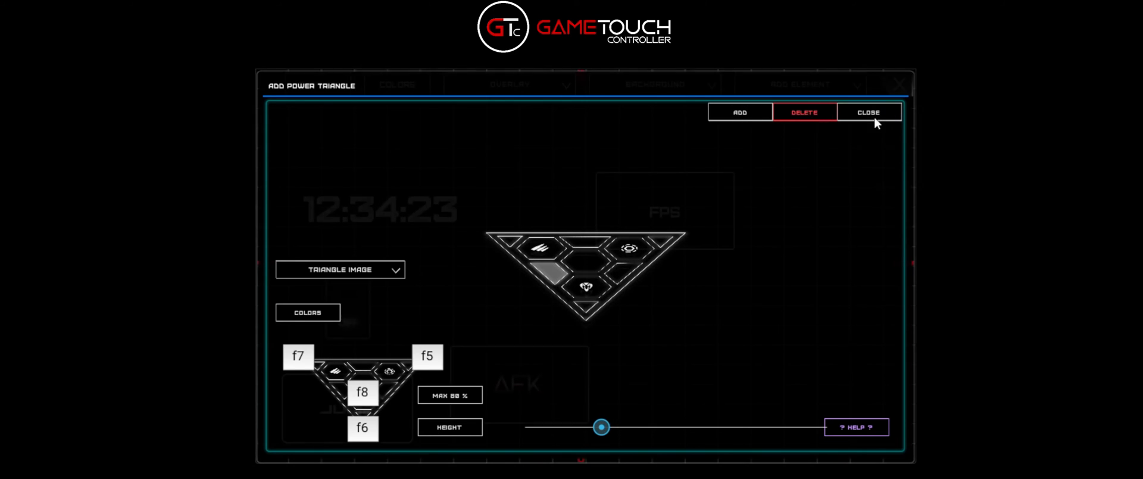
{"action": "left_click", "coordinate": [903, 90]}
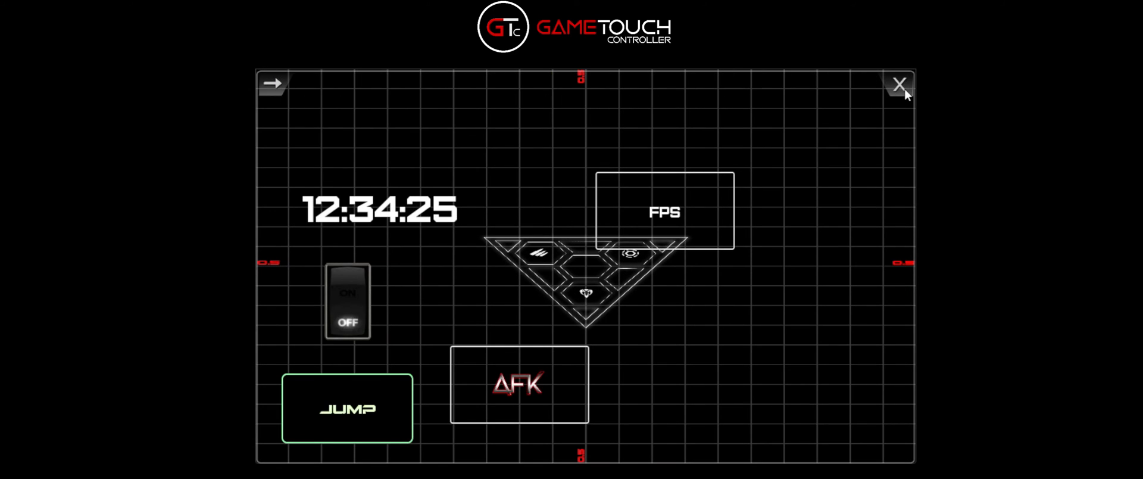
Step: Test the power triangle on PANEL1 and the right and left segments of the pink triangle on the chat panel
{"action": "left_click", "coordinate": [551, 287]}
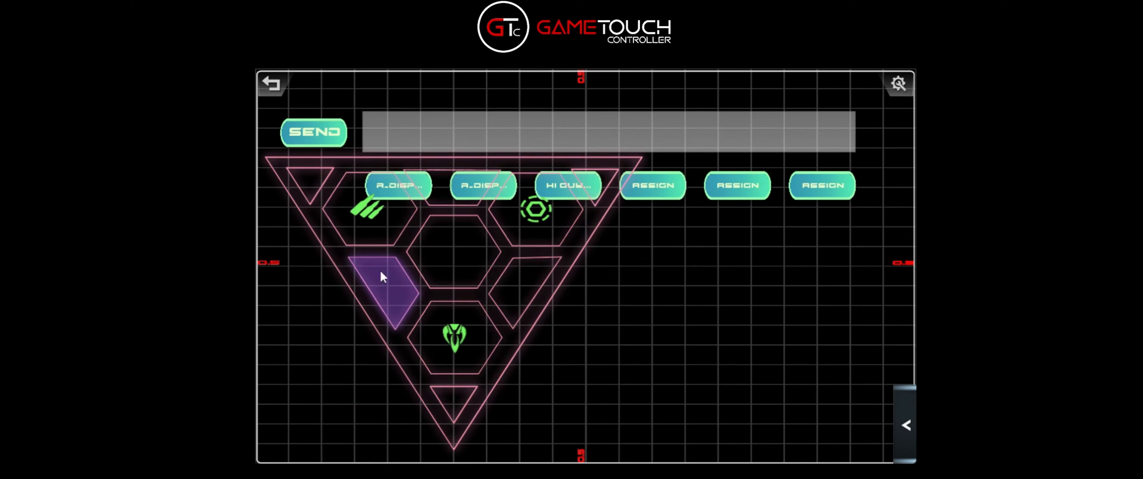
{"action": "left_click", "coordinate": [538, 282]}
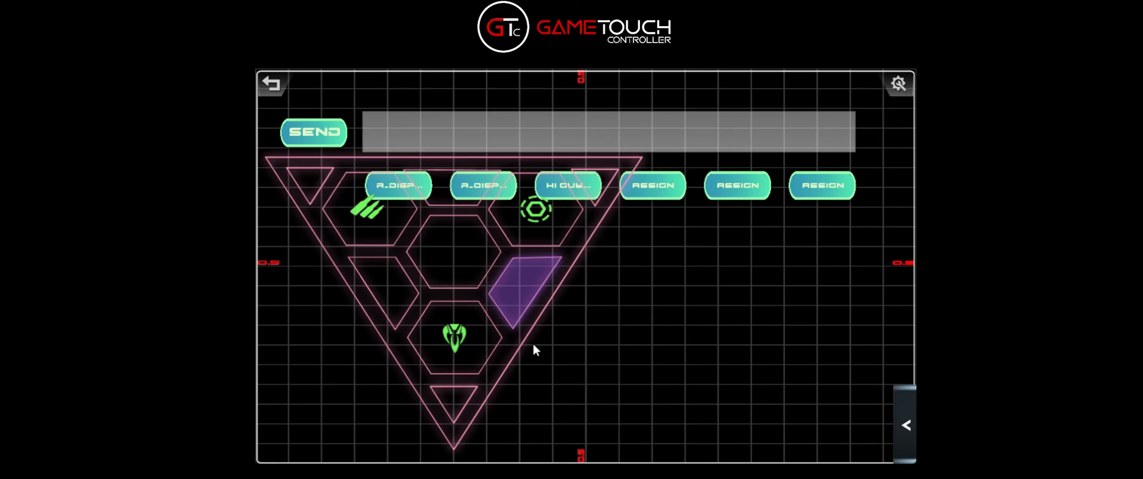
{"action": "left_click", "coordinate": [433, 332]}
{"action": "left_click", "coordinate": [397, 285]}
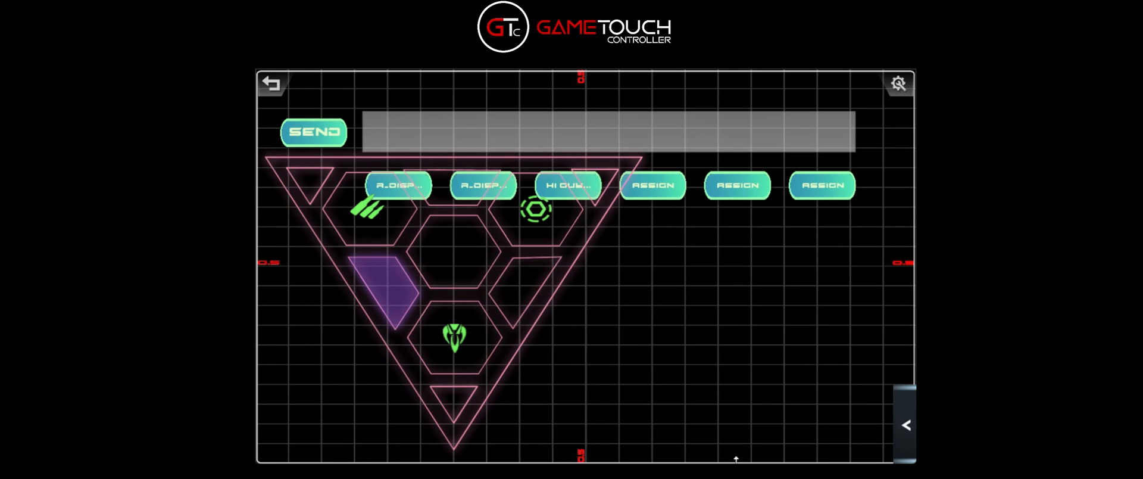
Step: Start a radar slider on the chat panel with tab as its key command and check the help on valid commands
{"action": "left_click", "coordinate": [887, 78]}
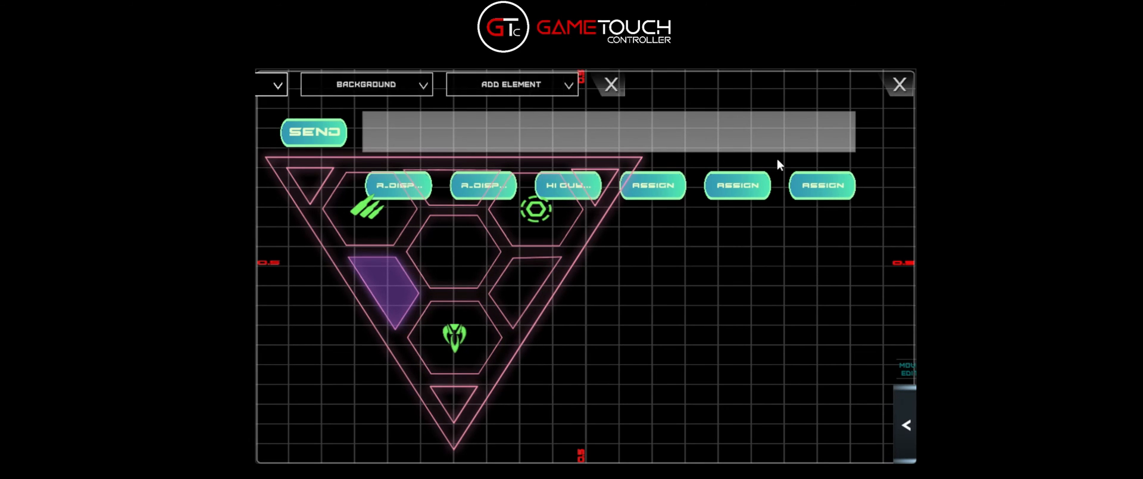
{"action": "left_click", "coordinate": [828, 91]}
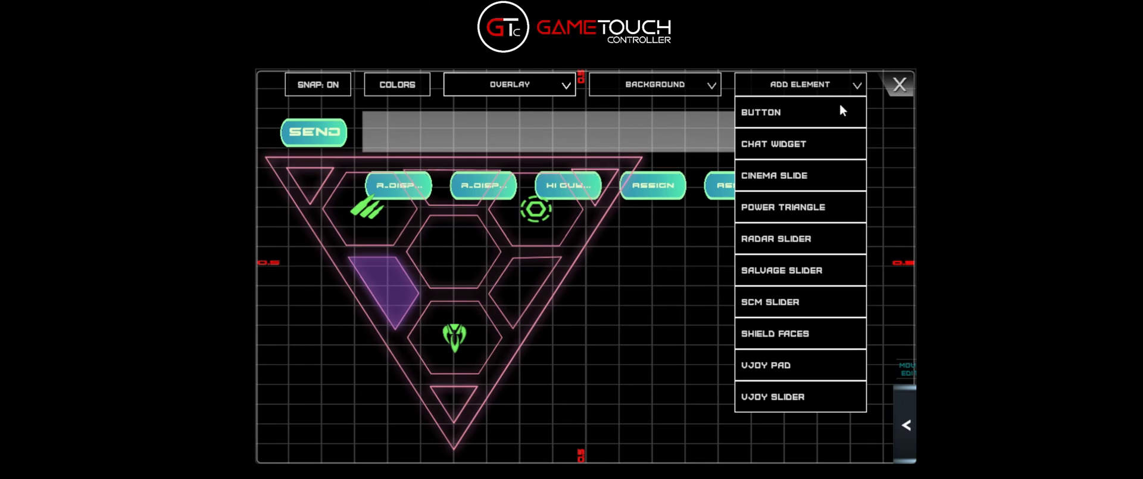
{"action": "left_click", "coordinate": [801, 239]}
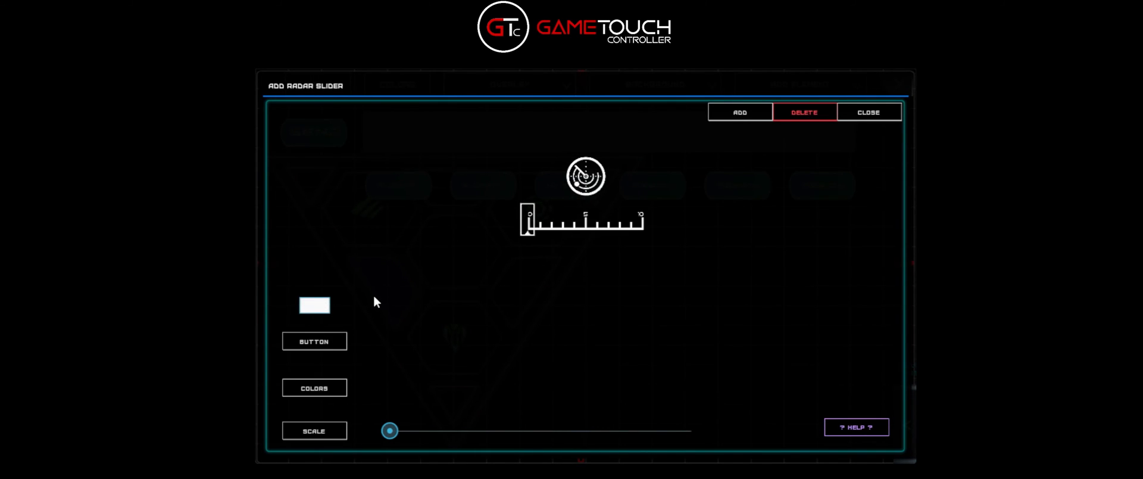
{"action": "type", "text": "tab"}
{"action": "key", "text": "Return"}
{"action": "left_click", "coordinate": [856, 426]}
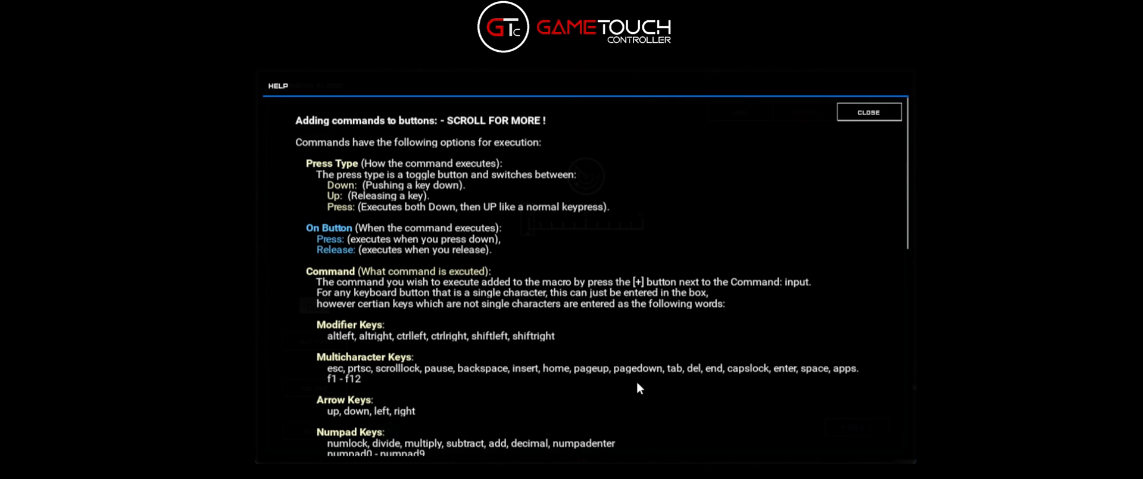
{"action": "left_click", "coordinate": [868, 112]}
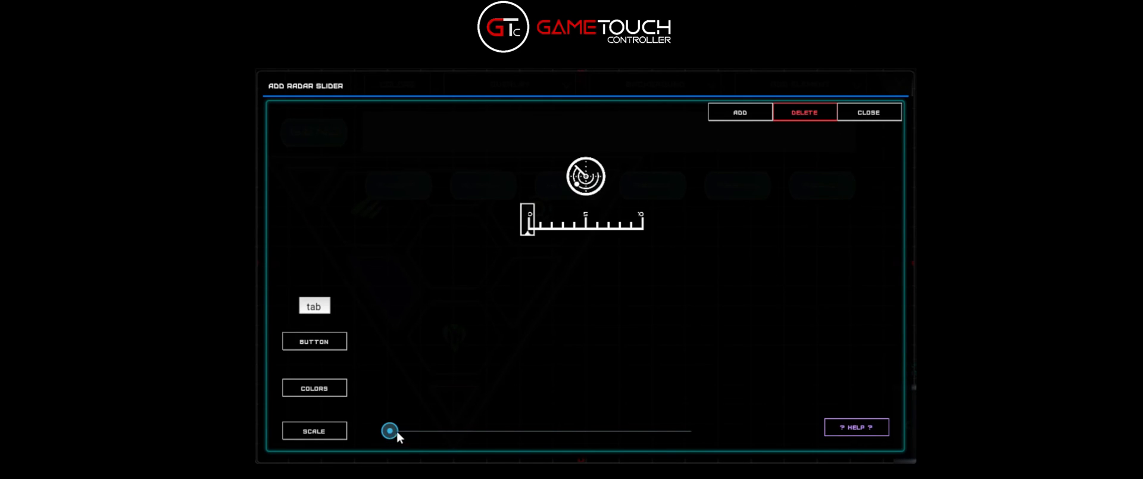
Step: Enlarge the radar slider about 1.75 times, add it to the panel and move it into the lower left corner
{"action": "left_click_drag", "start_coordinate": [396, 433], "coordinate": [451, 431]}
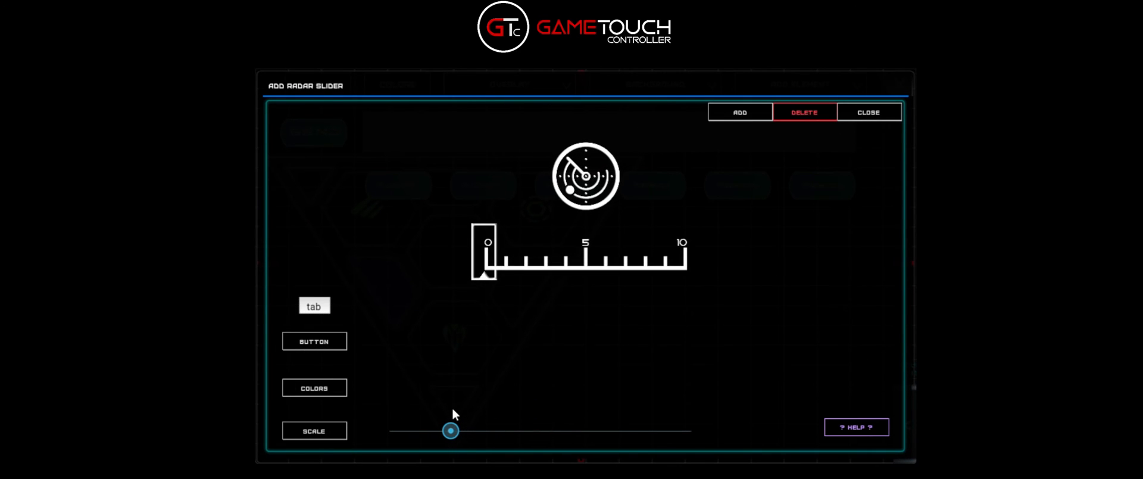
{"action": "left_click", "coordinate": [758, 117]}
{"action": "left_click_drag", "start_coordinate": [494, 353], "coordinate": [289, 424]}
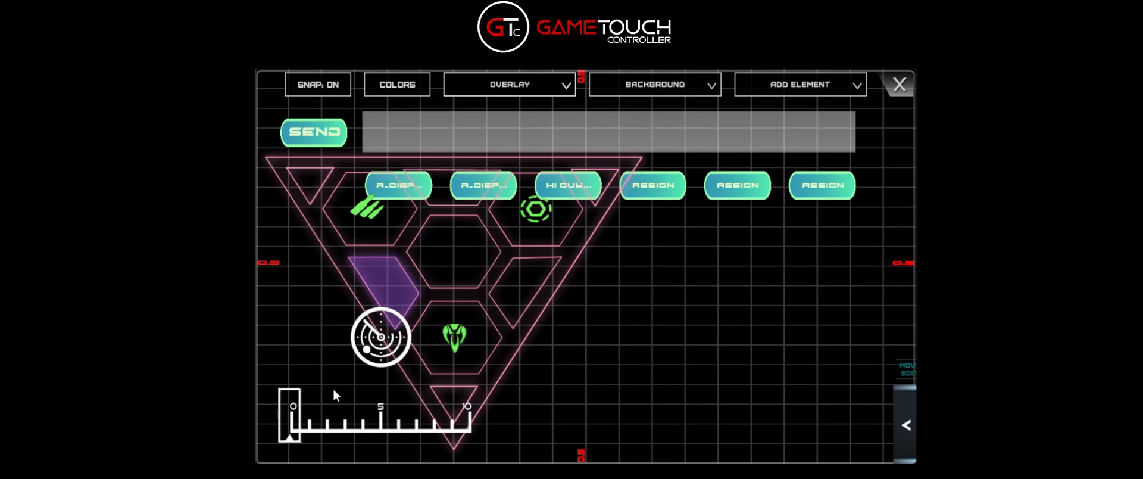
Step: Review the radar slider's settings, leave edit mode and test its marker at 1, 2 and back at 0
{"action": "left_click", "coordinate": [386, 352]}
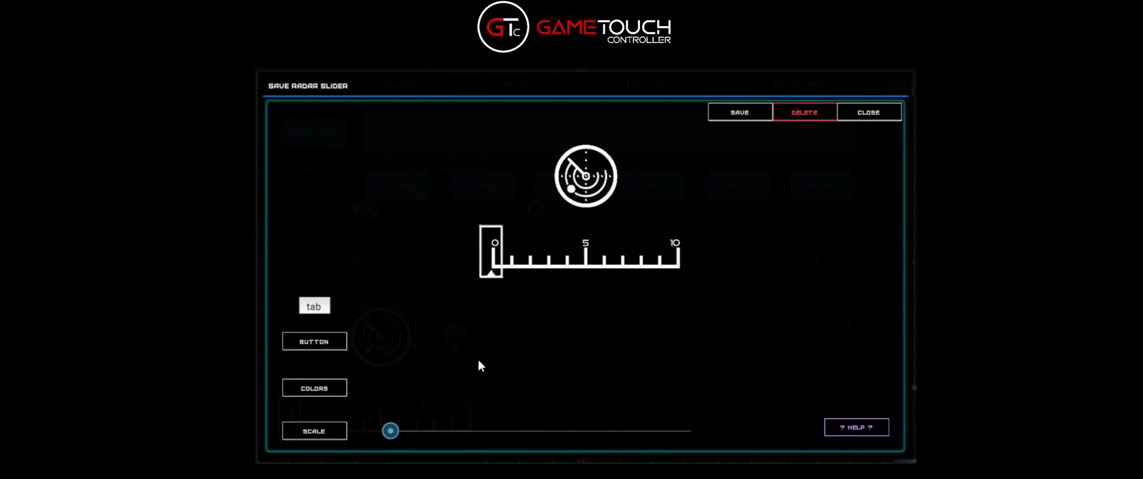
{"action": "left_click", "coordinate": [877, 117]}
{"action": "left_click", "coordinate": [898, 84]}
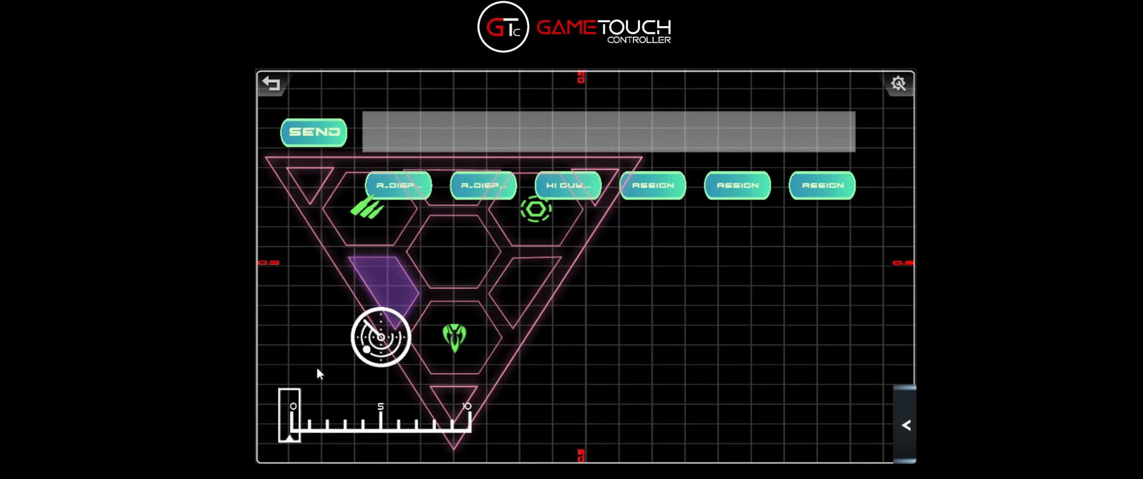
{"action": "left_click", "coordinate": [316, 407]}
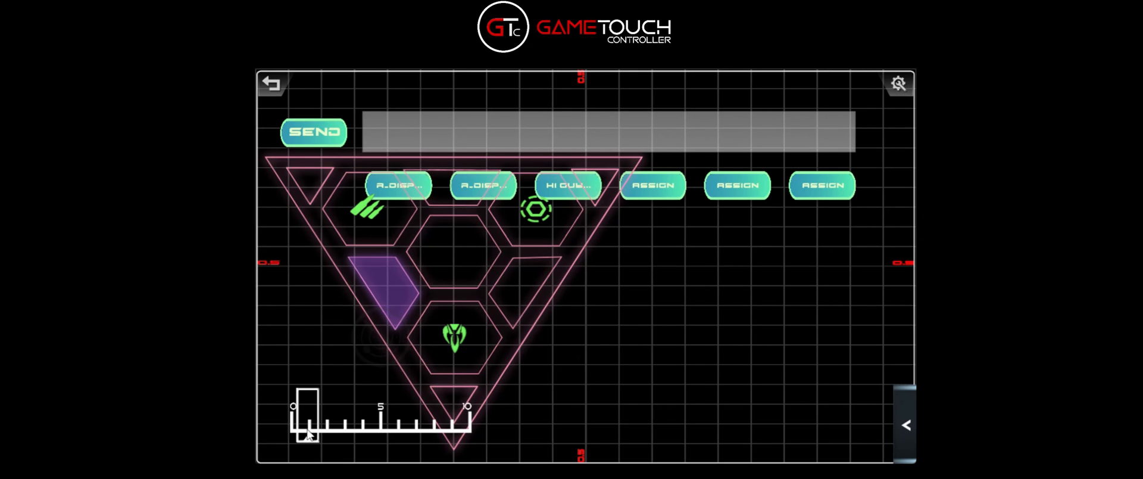
{"action": "left_click_drag", "start_coordinate": [307, 430], "coordinate": [331, 426]}
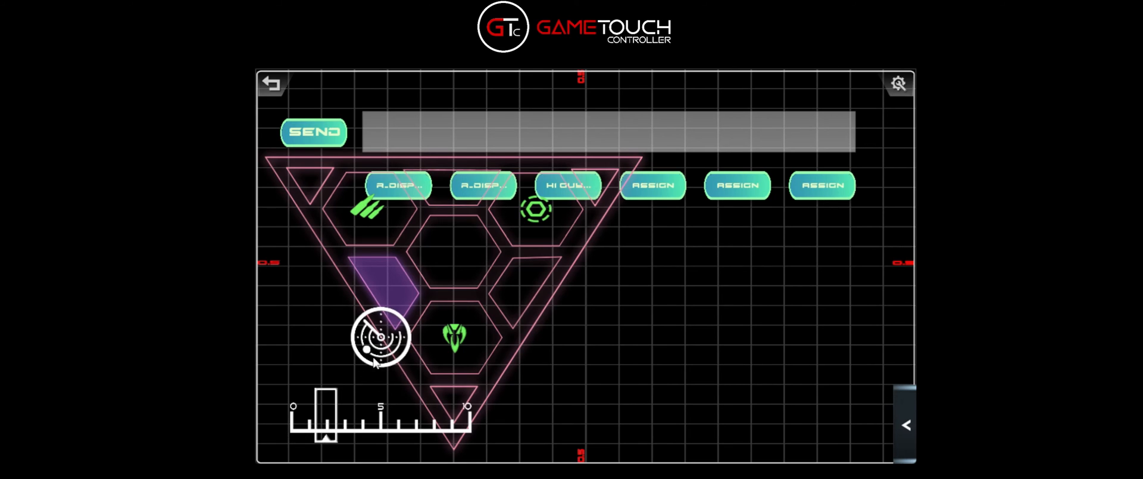
{"action": "left_click_drag", "start_coordinate": [325, 424], "coordinate": [290, 424]}
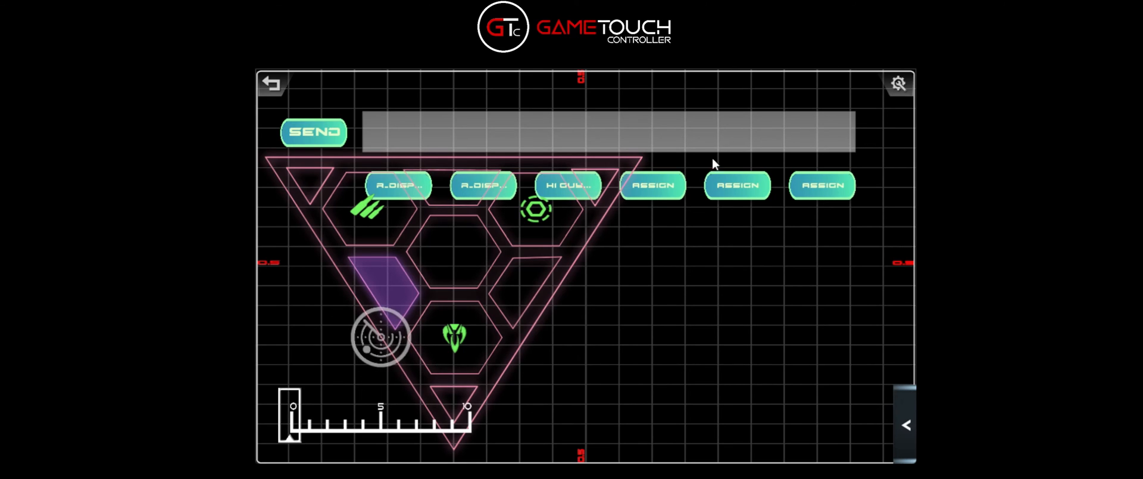
Step: Start a salvage slider on the chat panel, try its marker and enlarge the slider about 1.6 times
{"action": "left_click", "coordinate": [898, 84]}
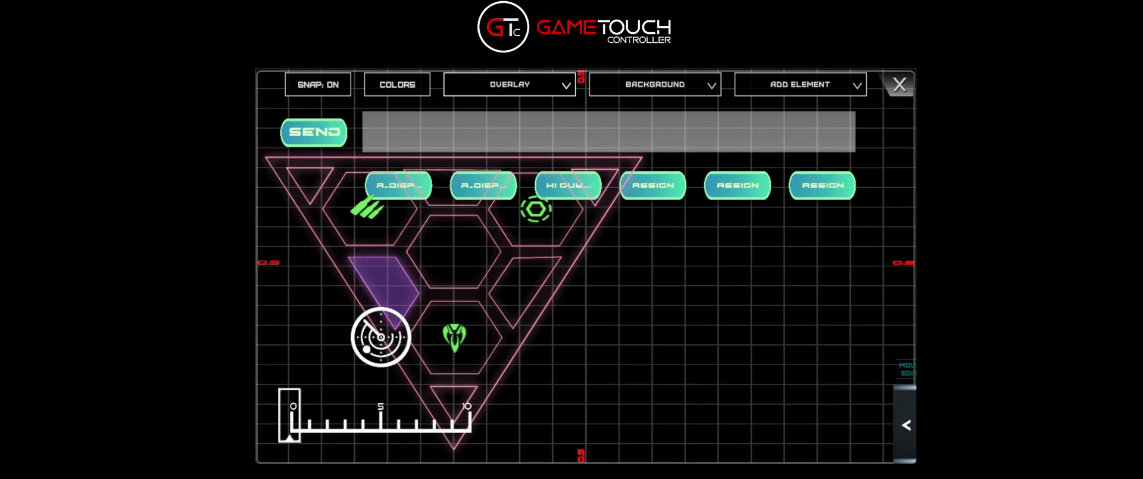
{"action": "left_click", "coordinate": [833, 90]}
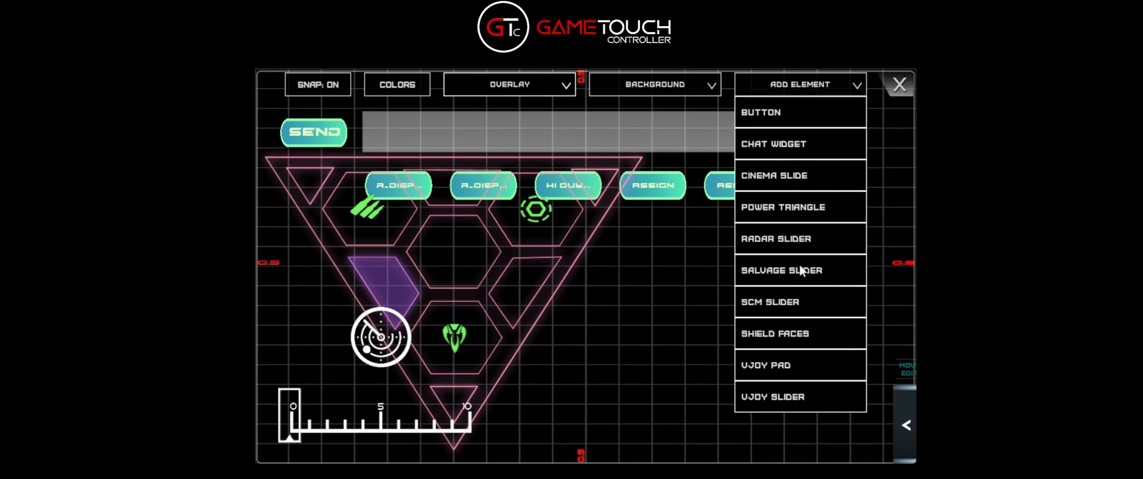
{"action": "left_click", "coordinate": [780, 271]}
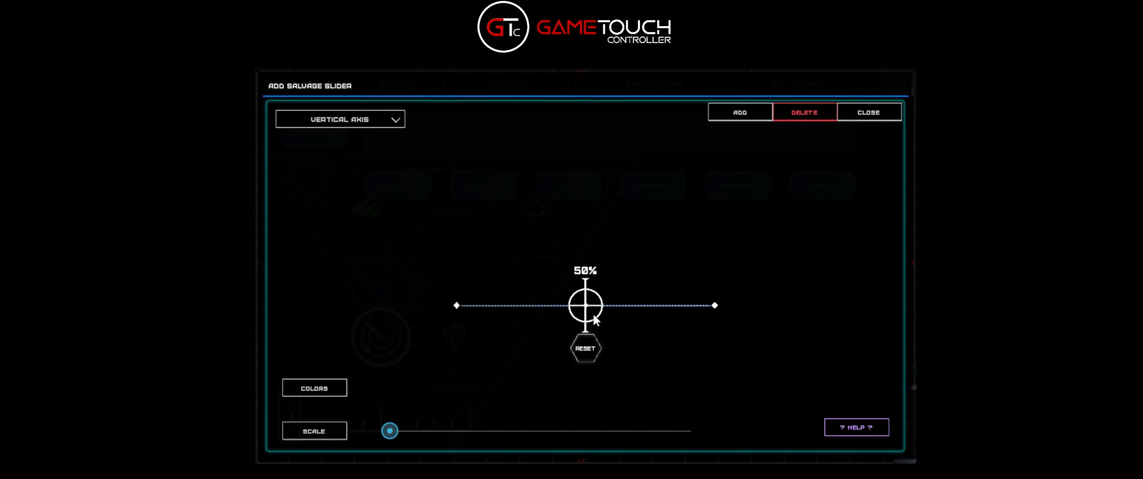
{"action": "left_click_drag", "start_coordinate": [595, 320], "coordinate": [527, 305]}
{"action": "left_click_drag", "start_coordinate": [395, 430], "coordinate": [442, 435]}
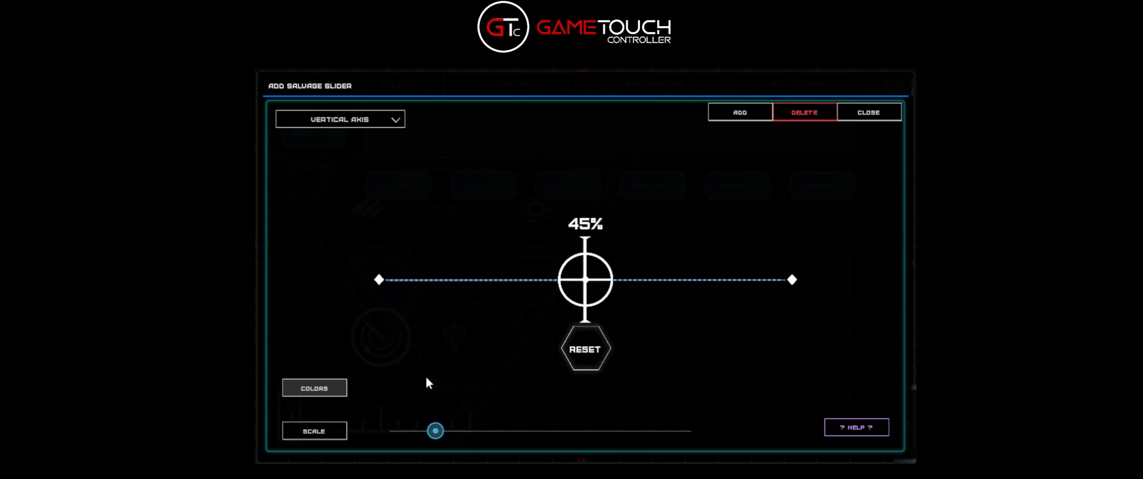
Step: Color the salvage slider with font color #eb66ffff, widget color #ff4c4cff and icon color #ffe5efff
{"action": "left_click", "coordinate": [427, 207]}
{"action": "left_click", "coordinate": [666, 180]}
{"action": "left_click", "coordinate": [866, 189]}
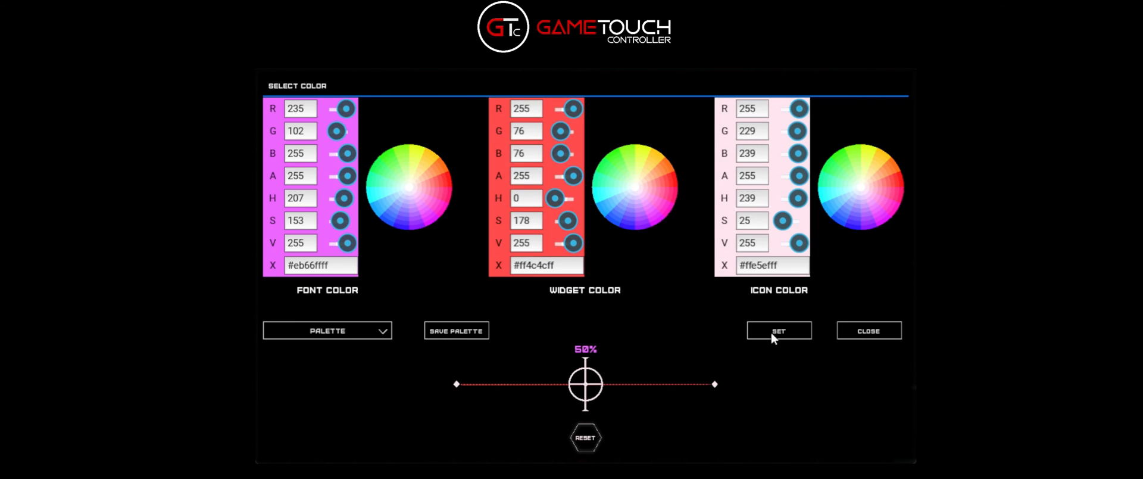
{"action": "left_click", "coordinate": [869, 331]}
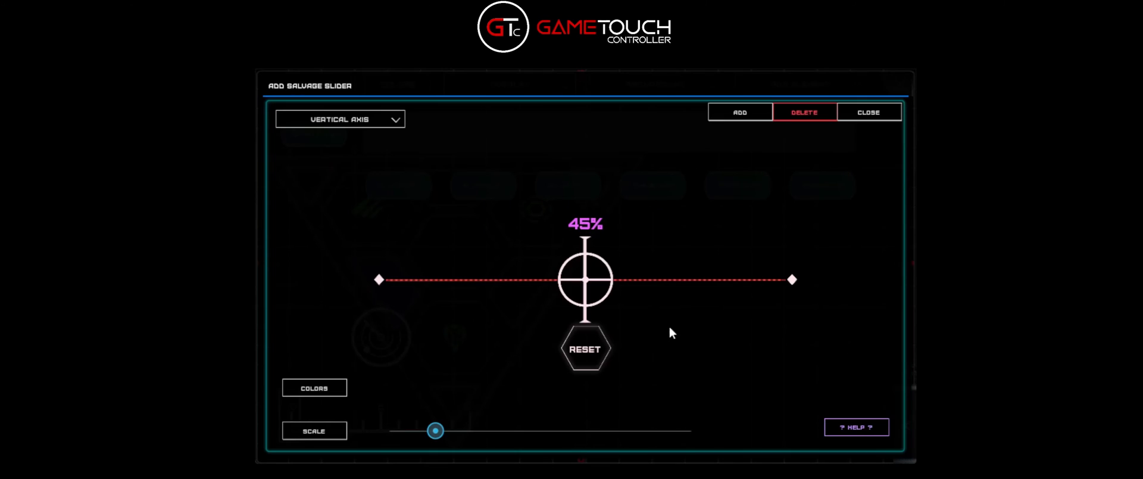
Step: Assign SL0 as the salvage slider's vertical axis
{"action": "left_click", "coordinate": [396, 120]}
{"action": "left_click", "coordinate": [394, 120]}
{"action": "left_click", "coordinate": [397, 122]}
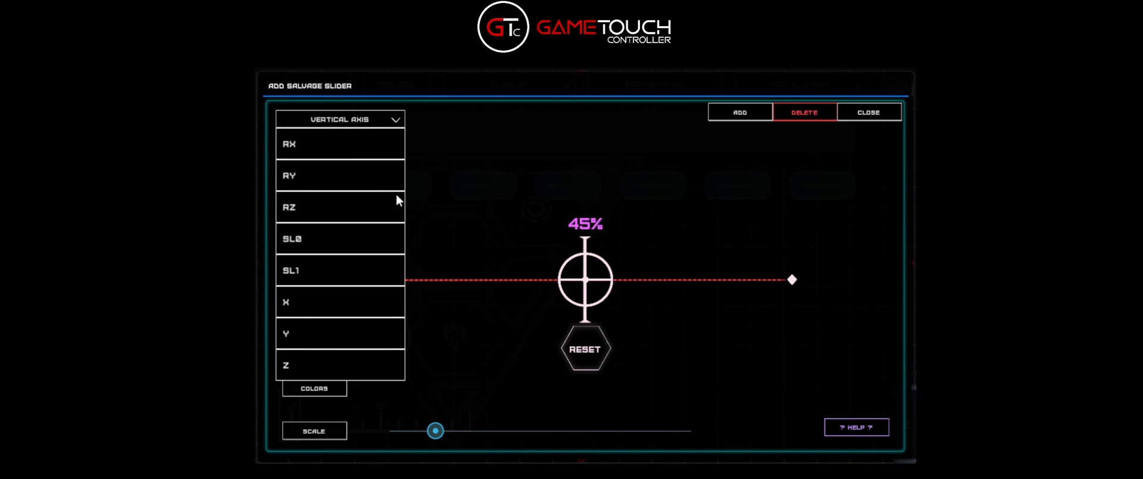
{"action": "left_click", "coordinate": [319, 251]}
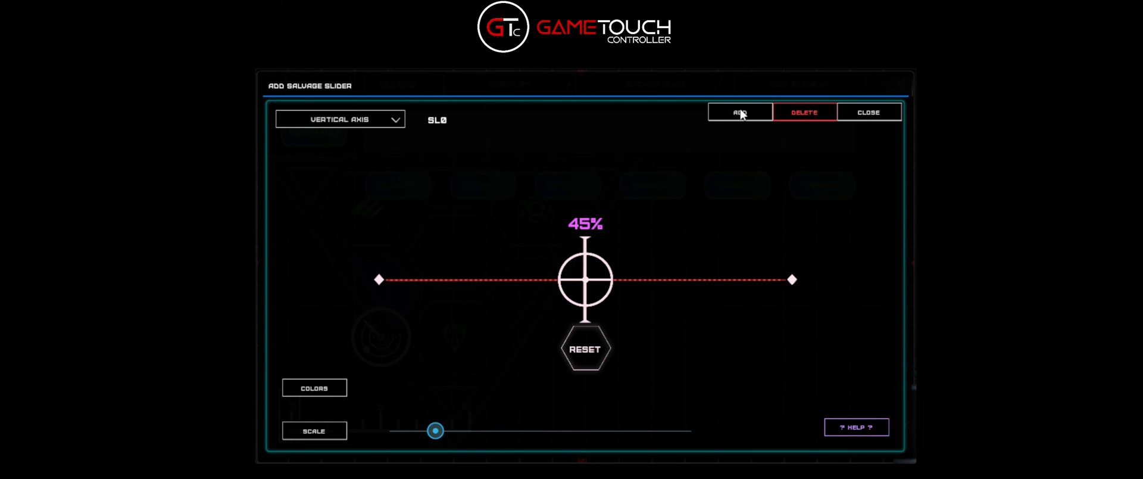
Step: Place the salvage slider in the panel's lower right area and shift the power triangle up and left and the radar slider slightly down
{"action": "left_click", "coordinate": [891, 119]}
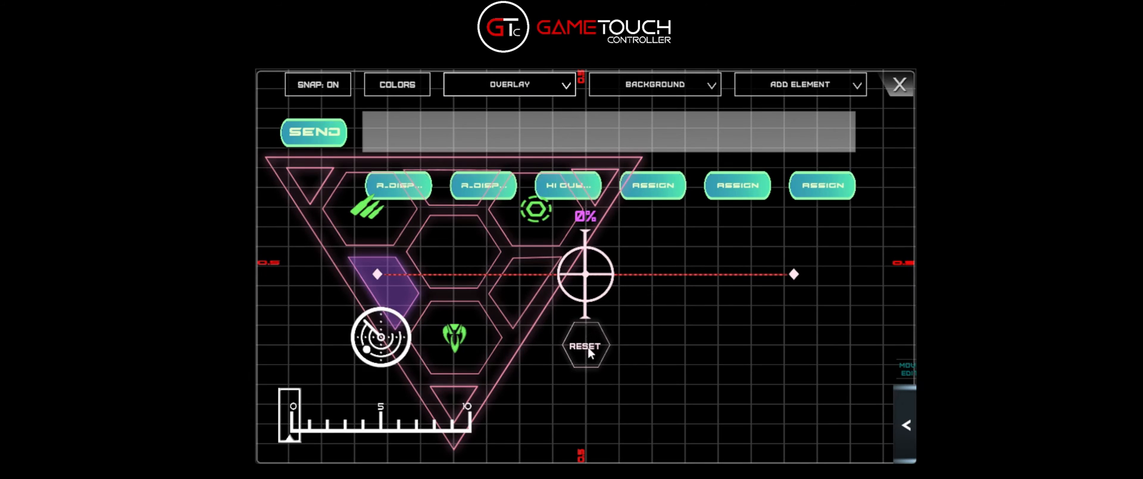
{"action": "left_click_drag", "start_coordinate": [586, 351], "coordinate": [693, 406]}
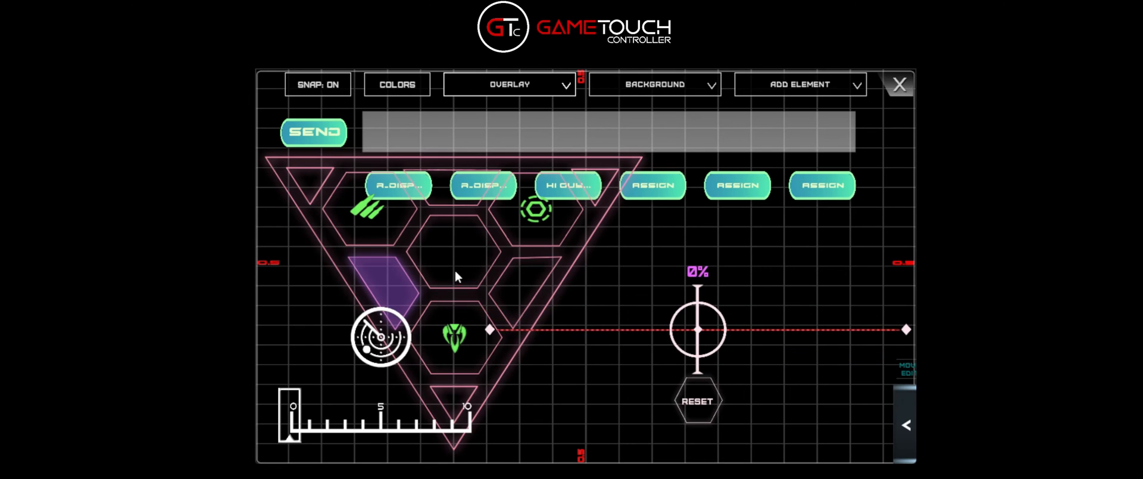
{"action": "left_click_drag", "start_coordinate": [456, 276], "coordinate": [399, 226]}
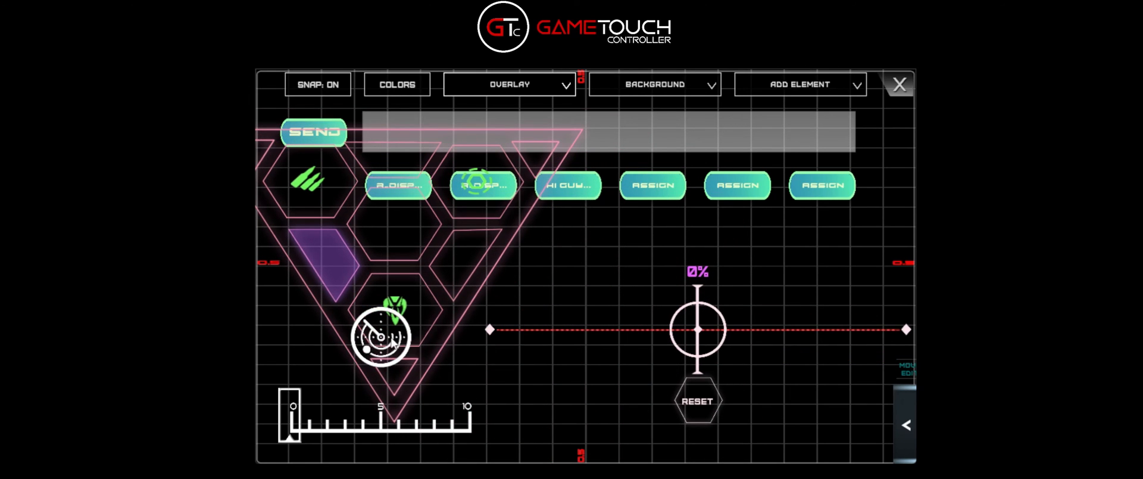
{"action": "mouse_move", "coordinate": [391, 341]}
{"action": "left_mouse_down"}
{"action": "mouse_move", "coordinate": [604, 316]}
{"action": "mouse_move", "coordinate": [641, 292]}
{"action": "mouse_move", "coordinate": [389, 349]}
{"action": "left_mouse_up"}
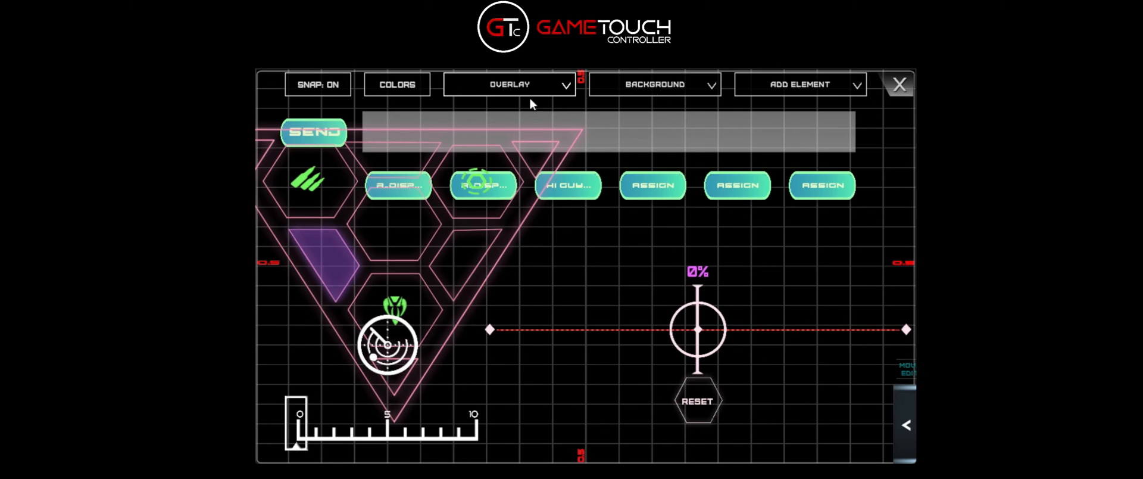
Step: Finish editing the chat panel and return to the home panel
{"action": "left_click", "coordinate": [899, 86]}
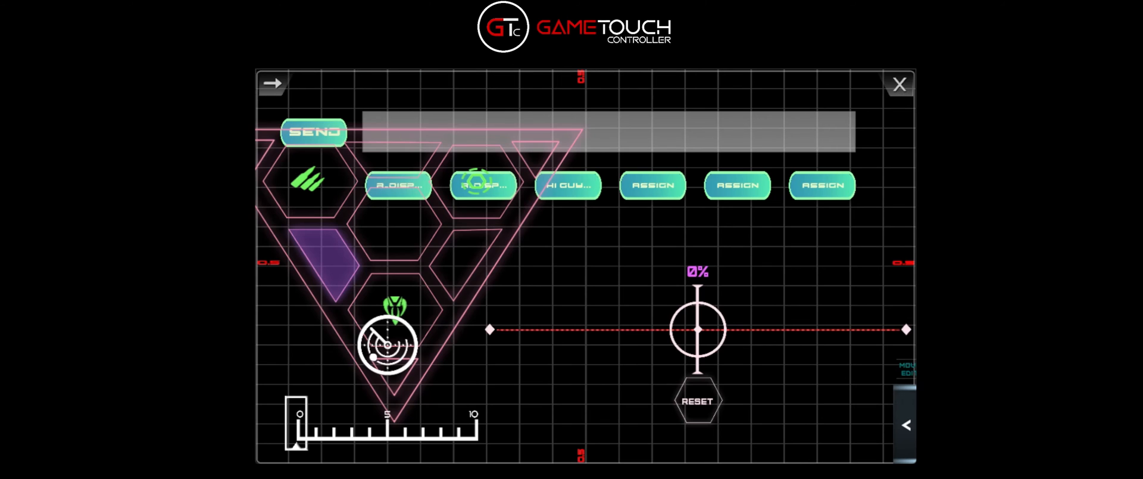
{"action": "left_click", "coordinate": [894, 89]}
{"action": "left_click", "coordinate": [272, 89]}
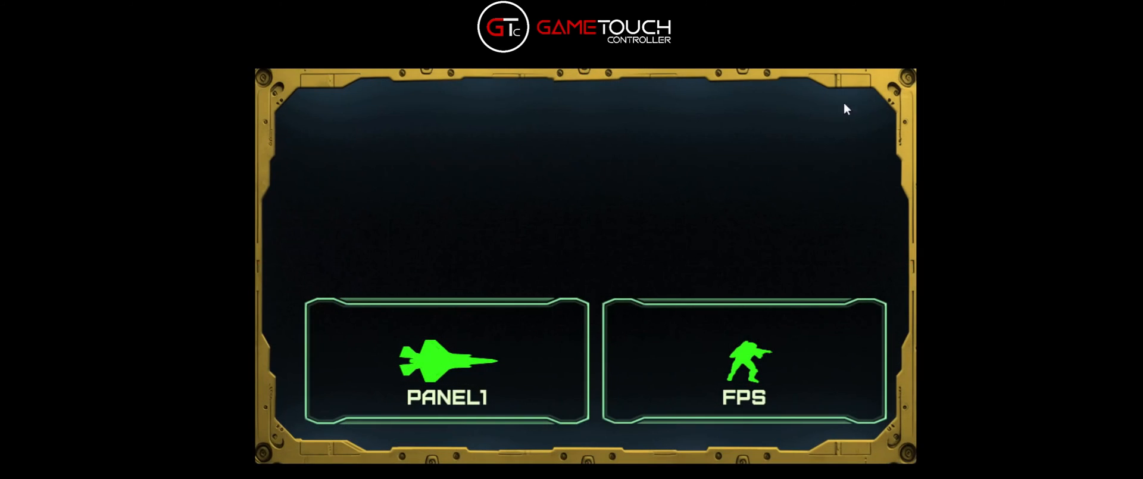
Step: Add a panel button named sadf to the home panel, leading to a new panel
{"action": "left_click", "coordinate": [906, 91]}
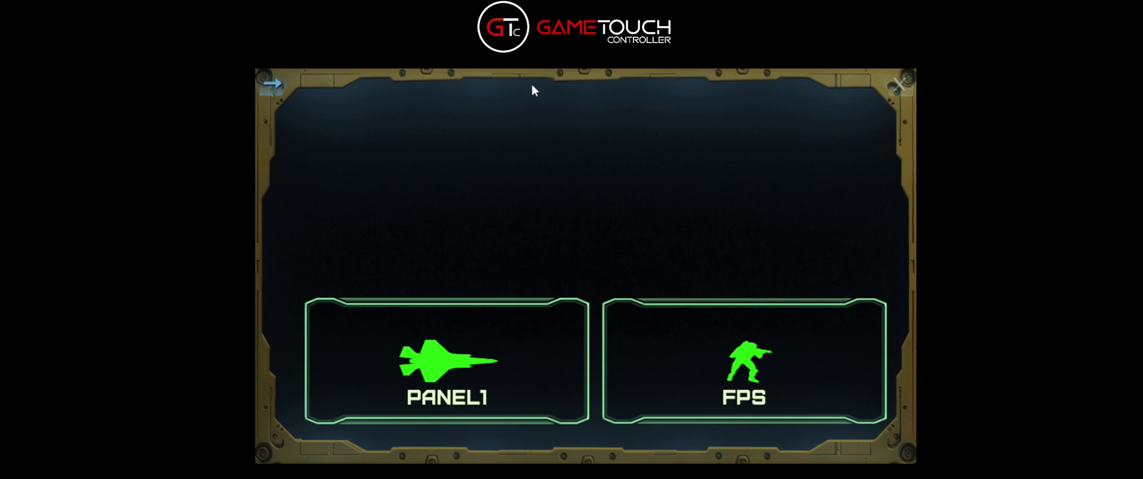
{"action": "left_click", "coordinate": [800, 84]}
{"action": "left_click", "coordinate": [797, 112]}
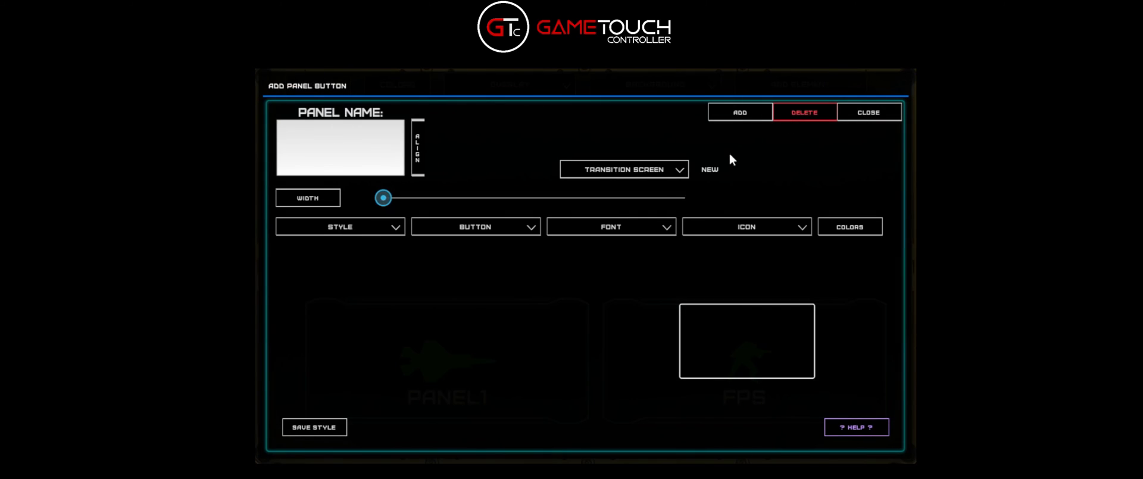
{"action": "left_click", "coordinate": [313, 149]}
{"action": "type", "text": "sadf"}
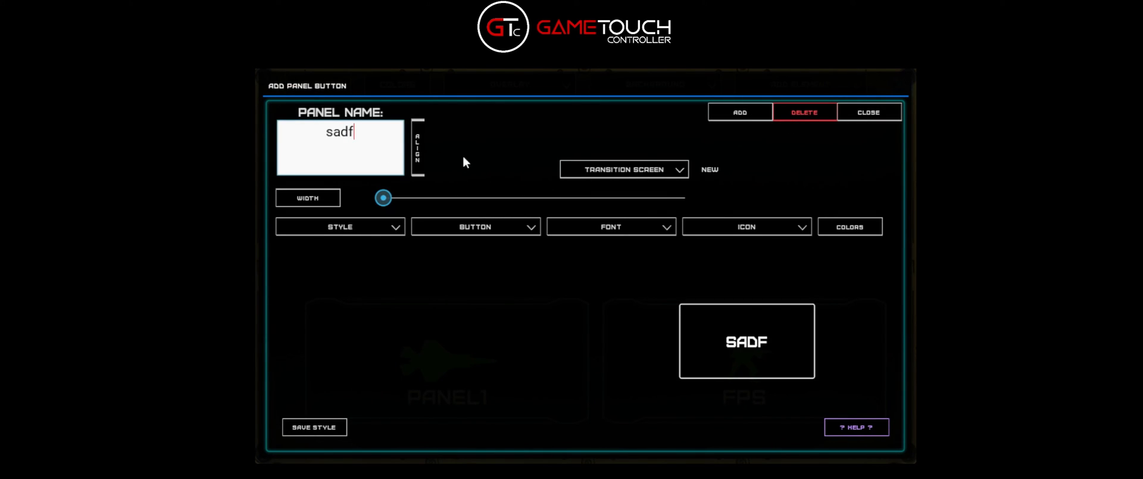
{"action": "left_click", "coordinate": [740, 112]}
{"action": "left_click", "coordinate": [866, 111]}
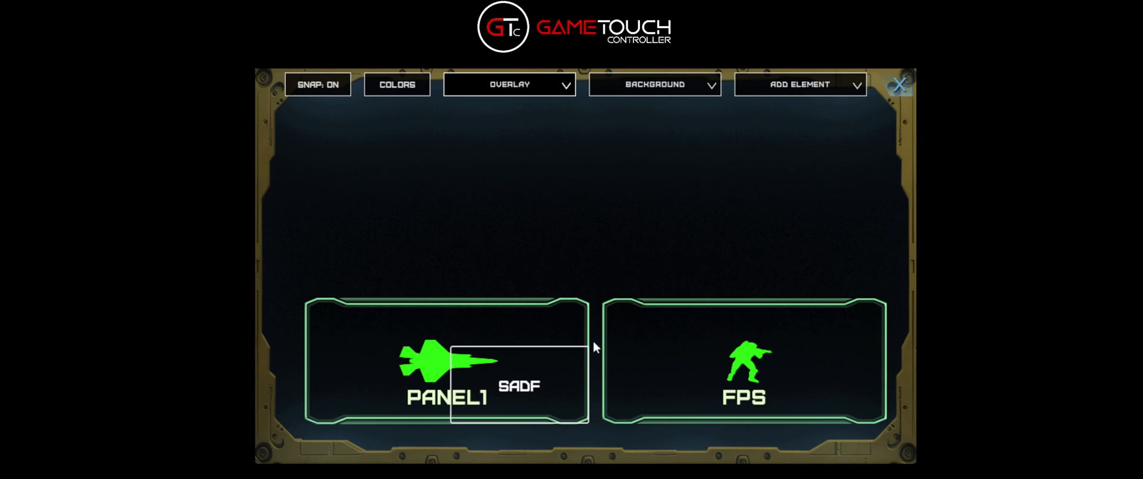
Step: Place the sadf button above the PANEL1 button, finish editing and open its panel
{"action": "left_click_drag", "start_coordinate": [542, 359], "coordinate": [370, 236]}
{"action": "left_click", "coordinate": [899, 86]}
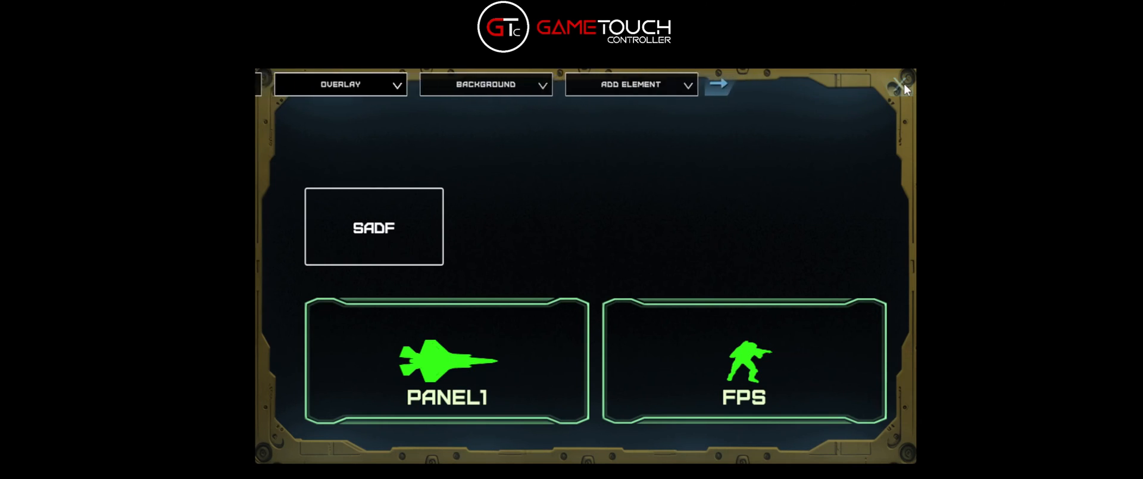
{"action": "left_click", "coordinate": [893, 95]}
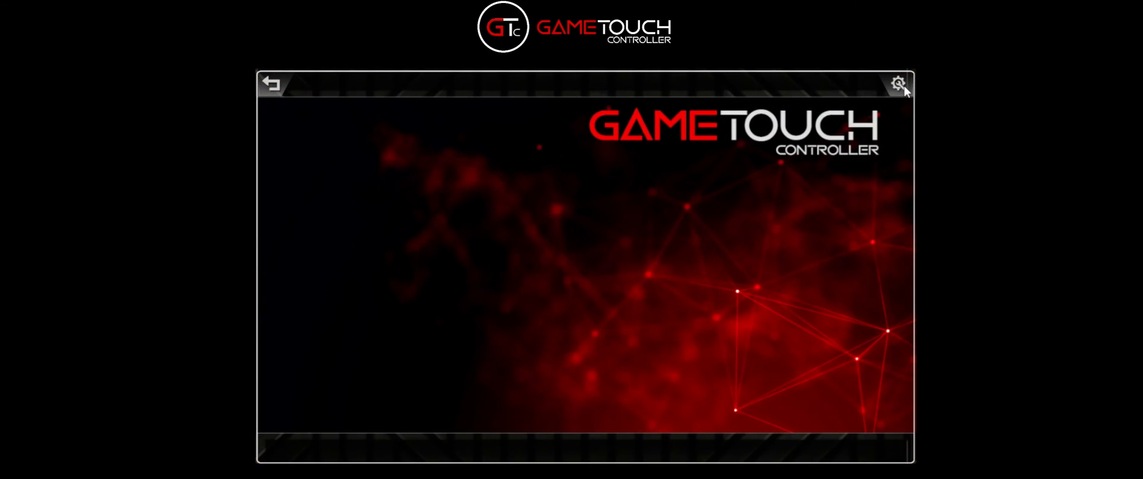
Step: Remove the red default background image from the new sadf panel
{"action": "left_click", "coordinate": [902, 86]}
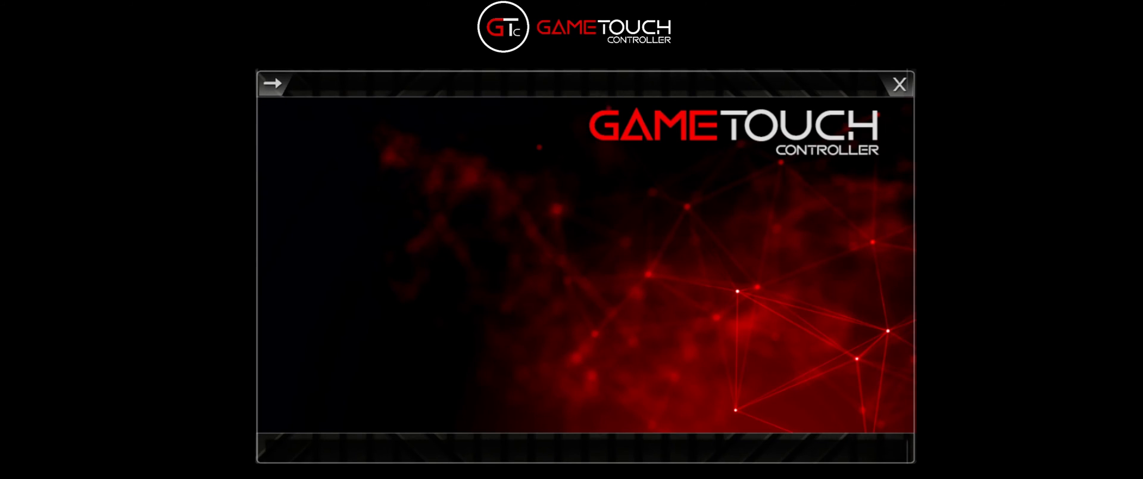
{"action": "left_click", "coordinate": [274, 84]}
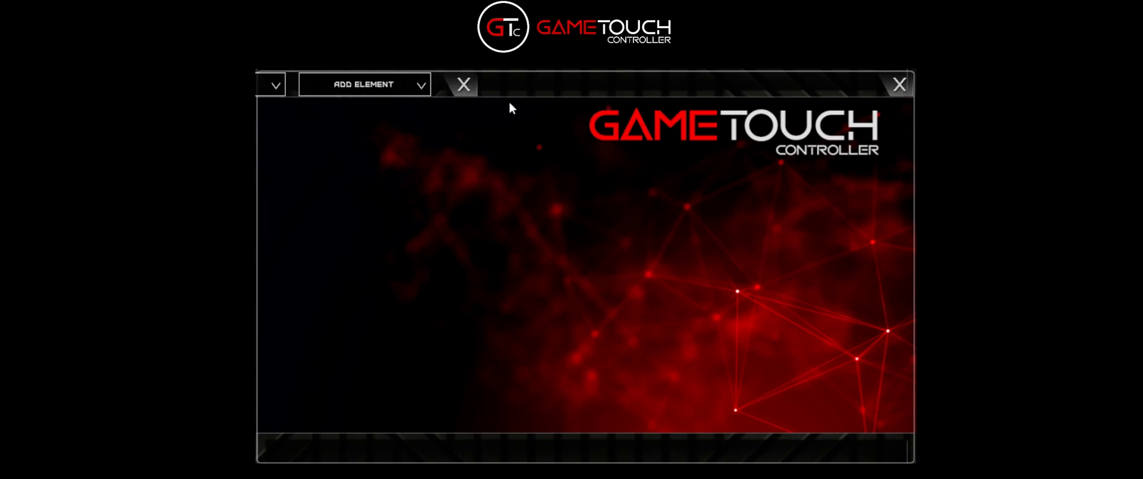
{"action": "left_click", "coordinate": [668, 89]}
{"action": "left_click", "coordinate": [617, 115]}
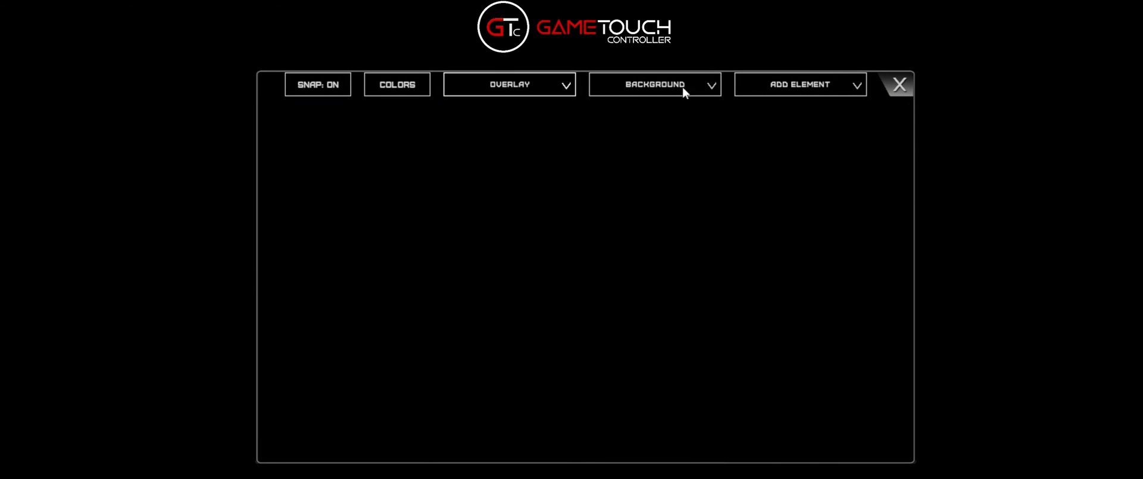
Step: Add an SCM slider enlarged about 1.1 times and place it along the panel's left side
{"action": "left_click", "coordinate": [800, 84]}
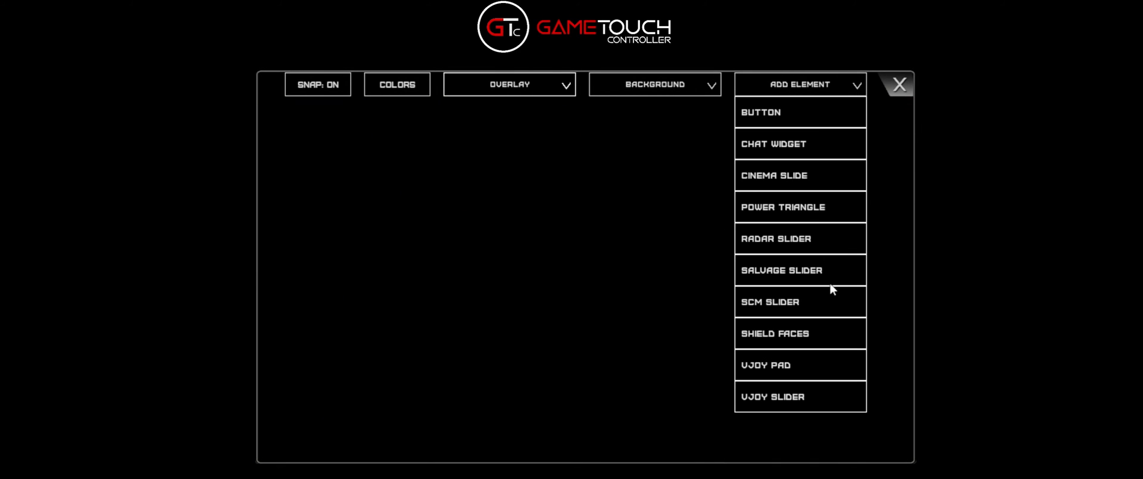
{"action": "left_click", "coordinate": [790, 305]}
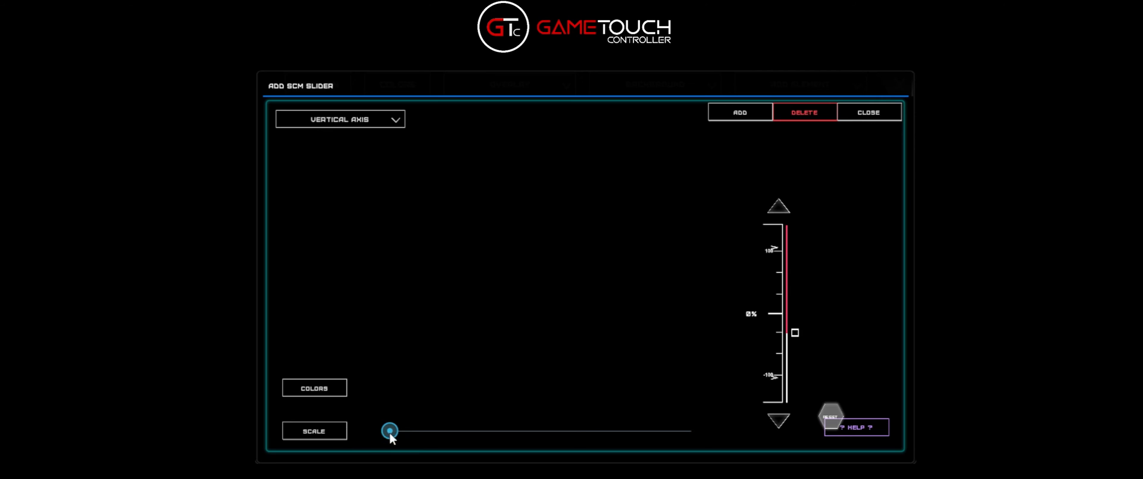
{"action": "left_click_drag", "start_coordinate": [390, 434], "coordinate": [554, 437]}
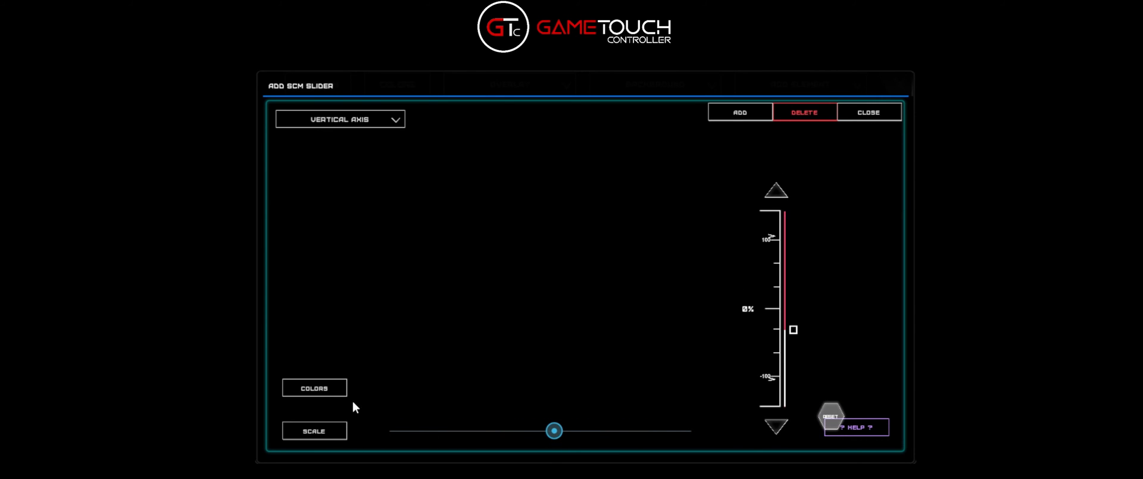
{"action": "left_click", "coordinate": [404, 118]}
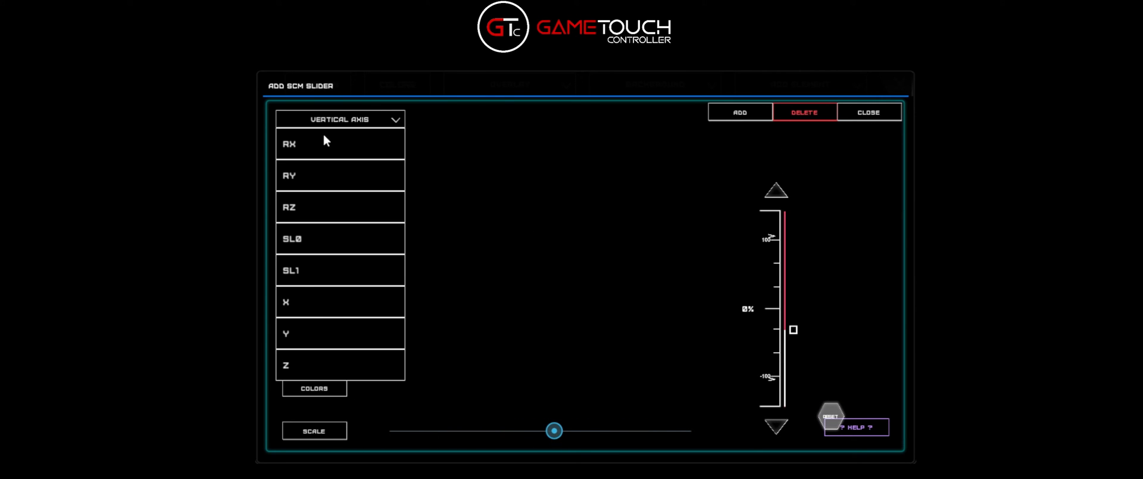
{"action": "left_click", "coordinate": [547, 257]}
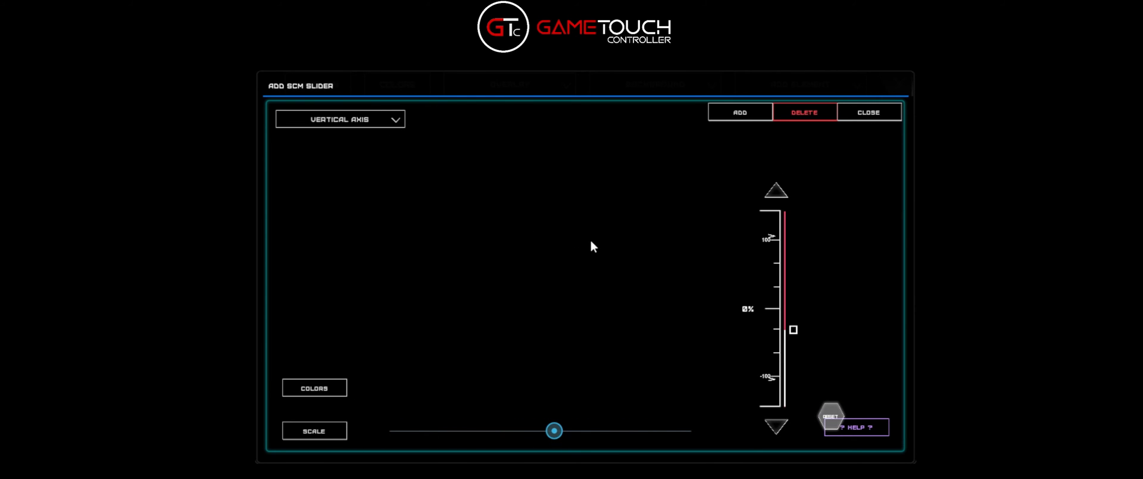
{"action": "left_click", "coordinate": [887, 112]}
{"action": "left_click_drag", "start_coordinate": [831, 426], "coordinate": [348, 421]}
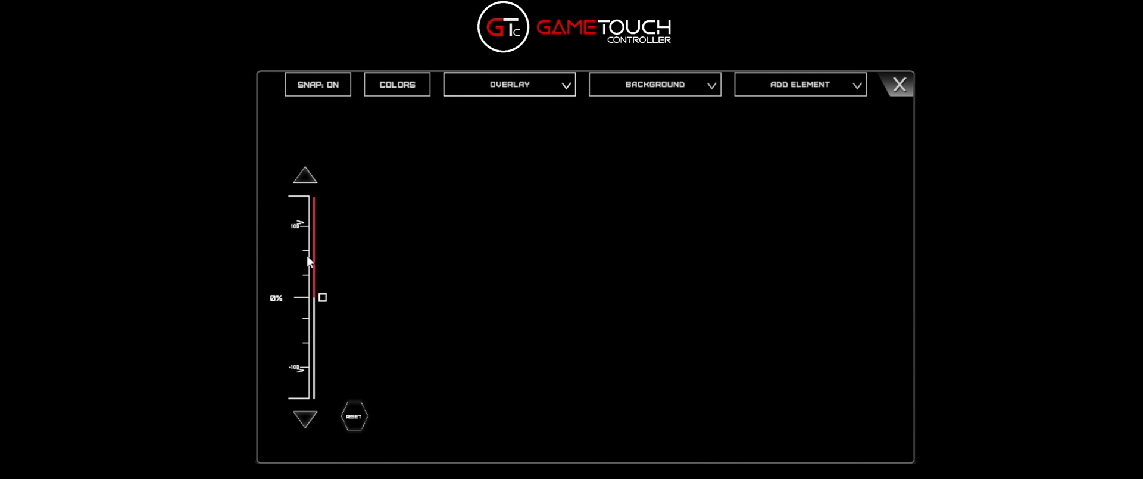
{"action": "left_click", "coordinate": [903, 91]}
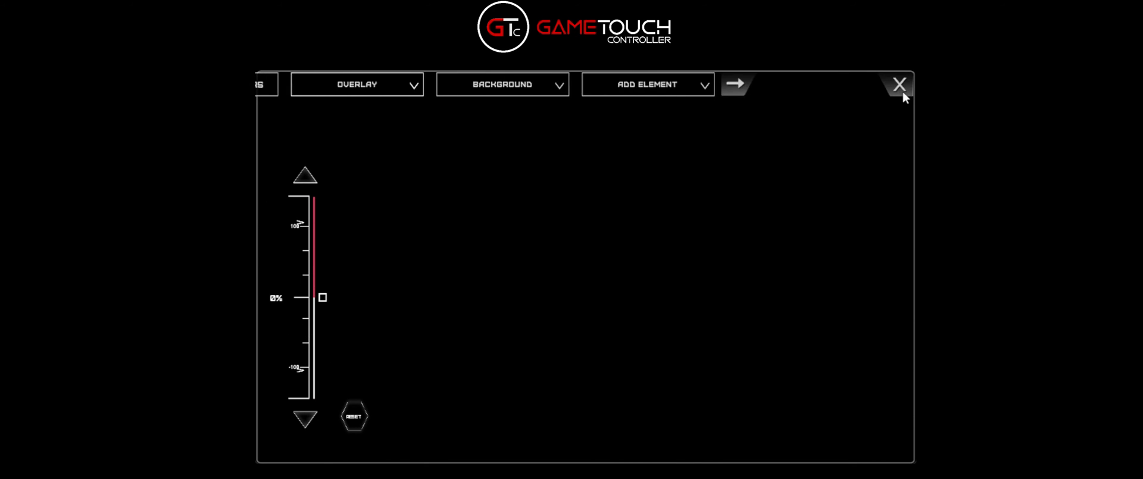
Step: Test the SCM slider's handle by moving it below and above centre and resetting the slider
{"action": "left_click_drag", "start_coordinate": [322, 297], "coordinate": [323, 332]}
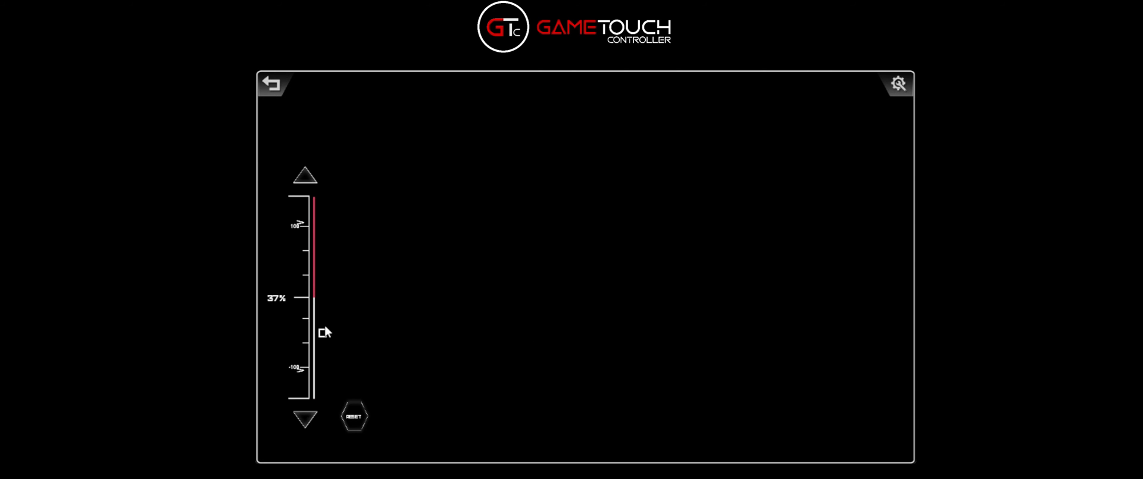
{"action": "left_click", "coordinate": [355, 423]}
{"action": "left_click_drag", "start_coordinate": [323, 332], "coordinate": [333, 247]}
{"action": "left_click_drag", "start_coordinate": [323, 336], "coordinate": [328, 247]}
{"action": "left_click", "coordinate": [356, 419]}
{"action": "left_click", "coordinate": [359, 414]}
Step: Test the SCM slider's up and down arrows, resetting the slider between tries
{"action": "left_click", "coordinate": [304, 179]}
{"action": "left_click", "coordinate": [300, 415]}
{"action": "left_click", "coordinate": [310, 179]}
{"action": "left_click", "coordinate": [362, 420]}
{"action": "left_click", "coordinate": [306, 419]}
{"action": "left_click", "coordinate": [314, 177]}
{"action": "left_click", "coordinate": [366, 422]}
Step: Shift the SCM slider's handle again and retry both arrows and the reset from there
{"action": "left_click_drag", "start_coordinate": [322, 247], "coordinate": [325, 332]}
{"action": "left_click", "coordinate": [306, 179]}
{"action": "left_click", "coordinate": [308, 422]}
{"action": "left_click", "coordinate": [358, 420]}
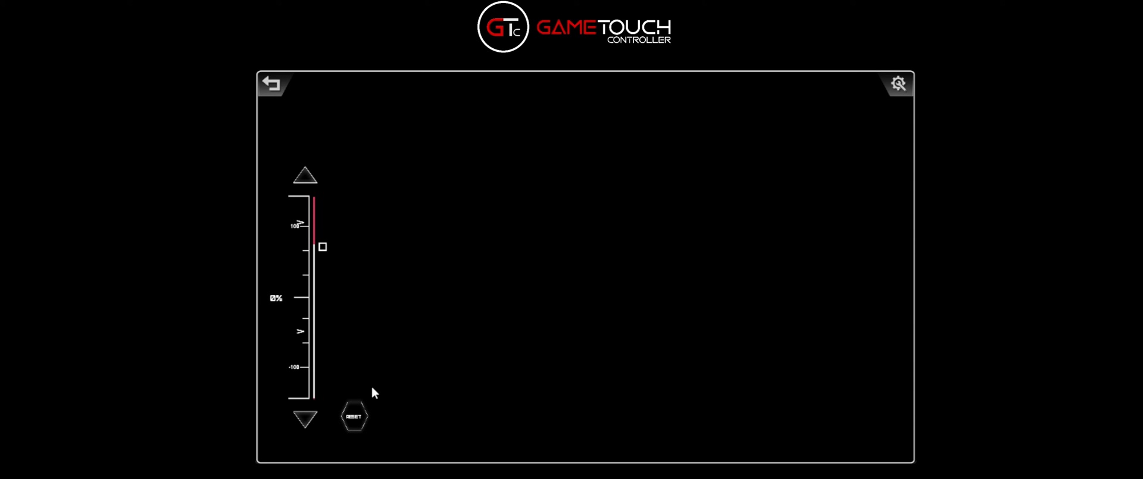
{"action": "left_click", "coordinate": [307, 185]}
{"action": "left_click", "coordinate": [354, 416]}
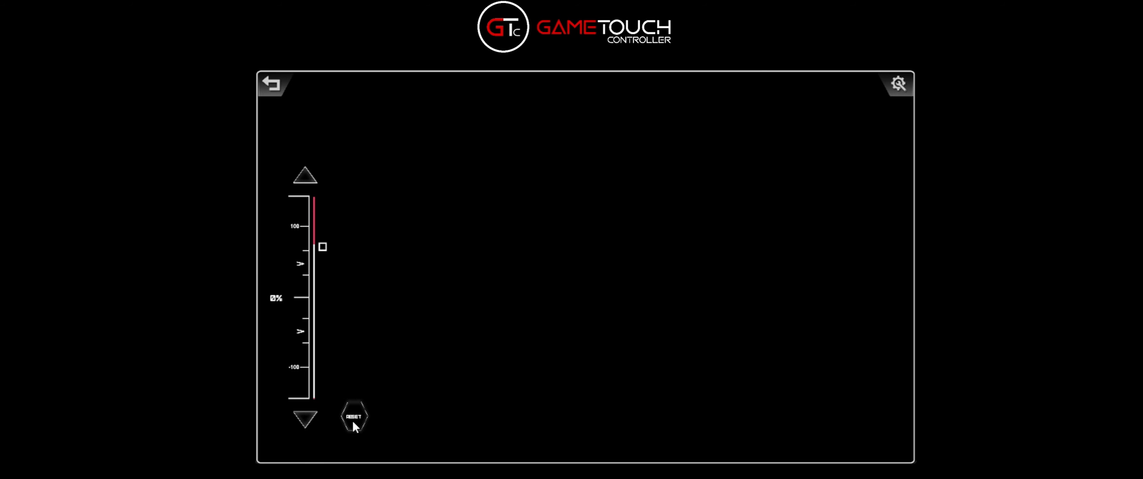
{"action": "left_click", "coordinate": [309, 190]}
{"action": "left_click", "coordinate": [304, 423]}
Step: Add a shield faces element reshaped into a tall, narrow oval and place it in the panel's upper right area
{"action": "left_click", "coordinate": [898, 84]}
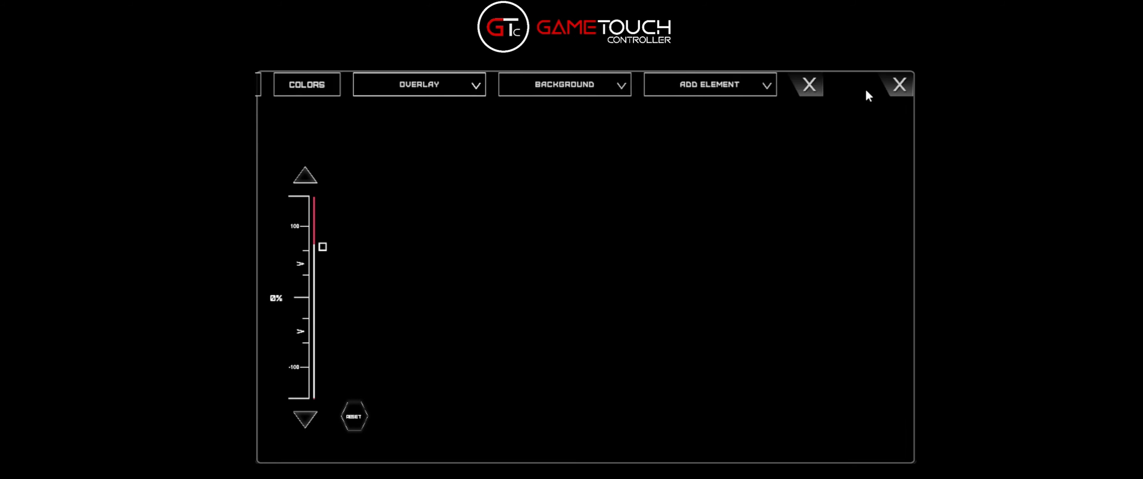
{"action": "left_click", "coordinate": [817, 91]}
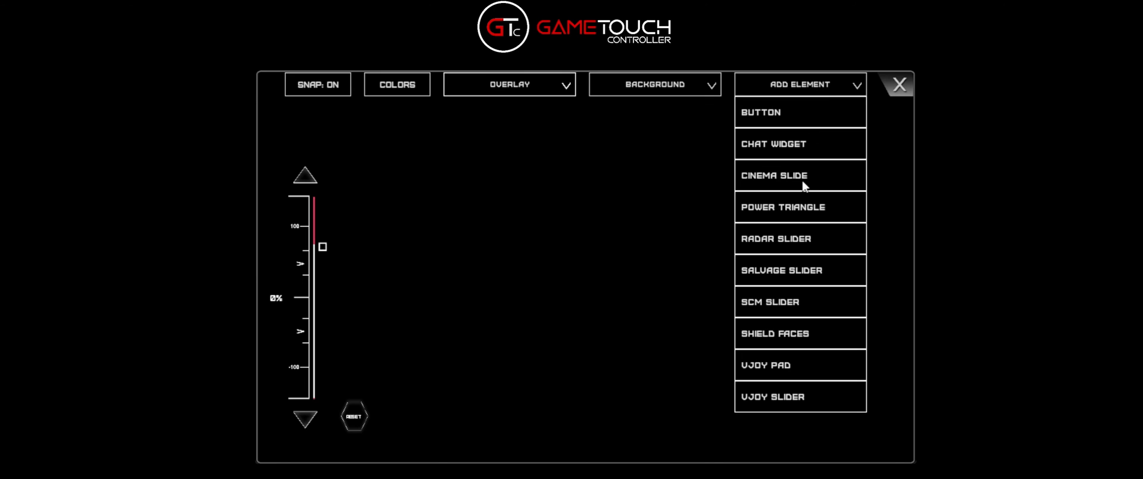
{"action": "left_click", "coordinate": [801, 334]}
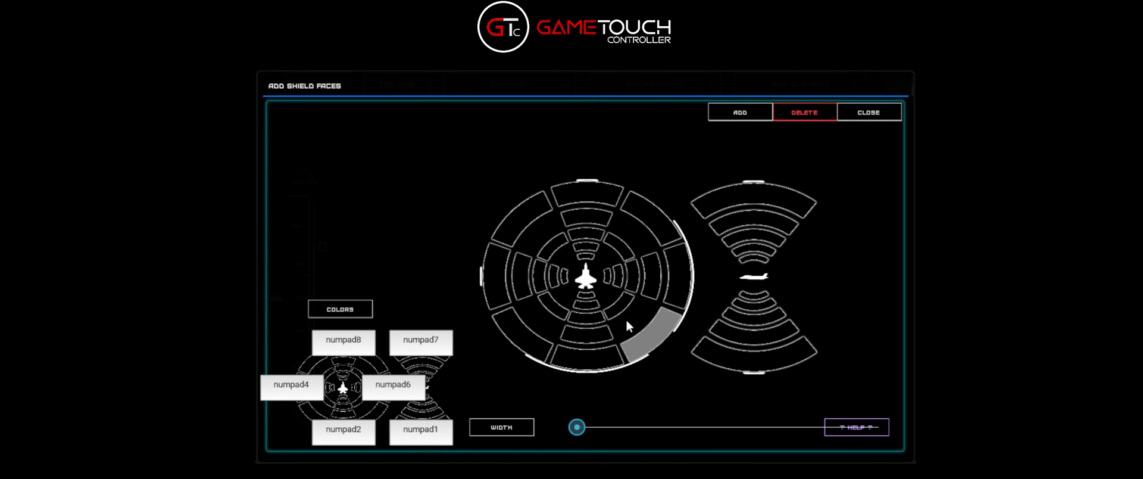
{"action": "left_click_drag", "start_coordinate": [576, 427], "coordinate": [750, 427]}
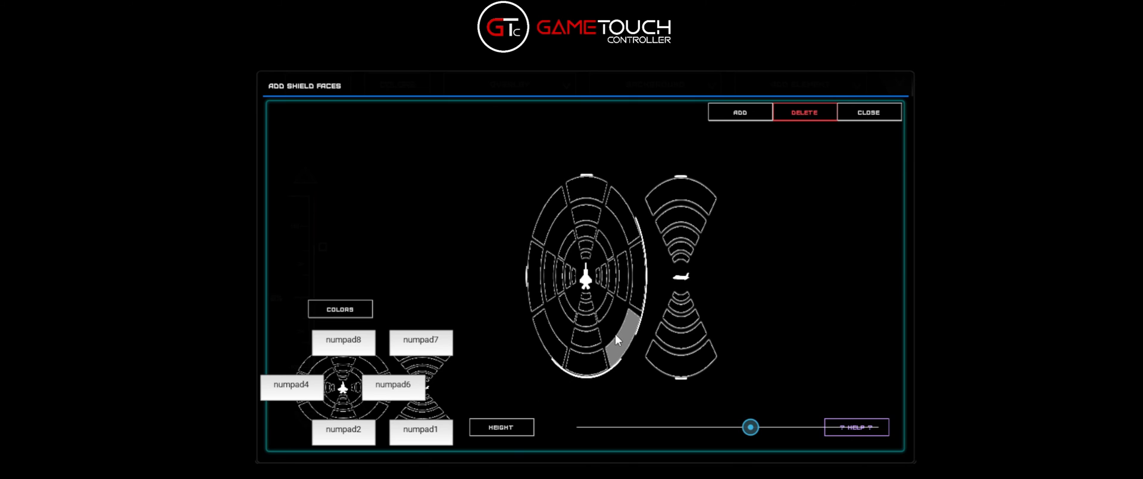
{"action": "left_click", "coordinate": [890, 123]}
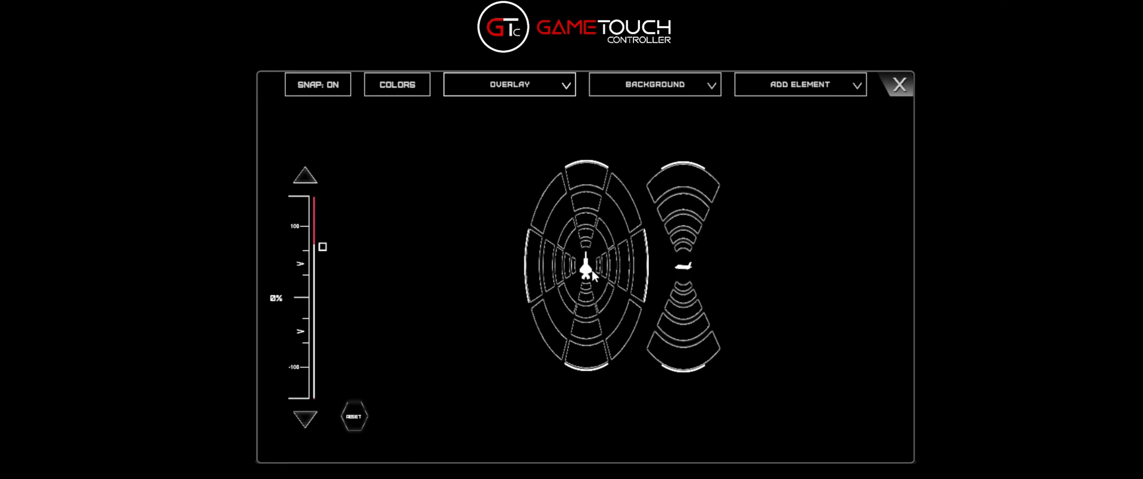
{"action": "left_click_drag", "start_coordinate": [593, 272], "coordinate": [758, 224]}
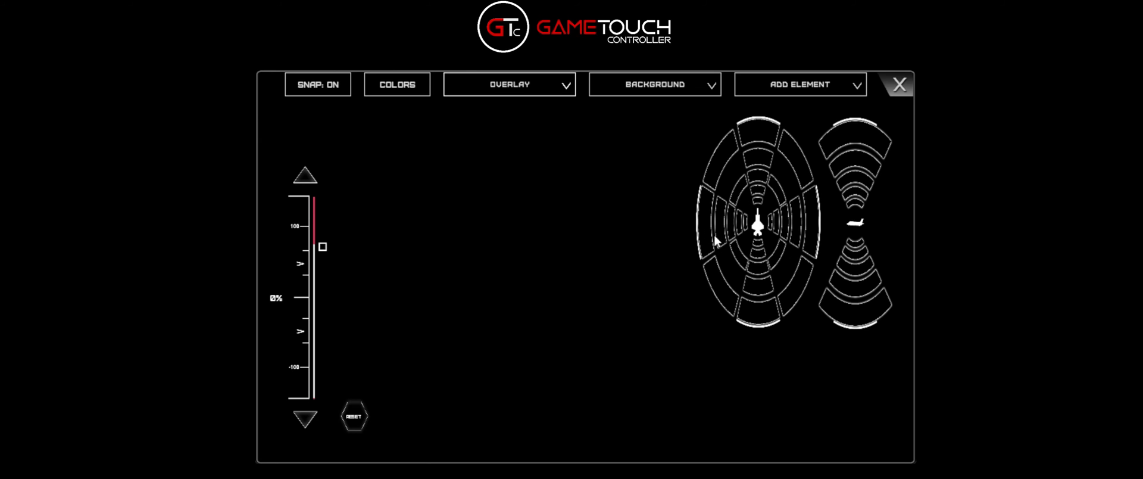
Step: Try out the shield faces outside editing mode by selecting different shield segments
{"action": "left_click", "coordinate": [904, 93]}
{"action": "left_click", "coordinate": [708, 229]}
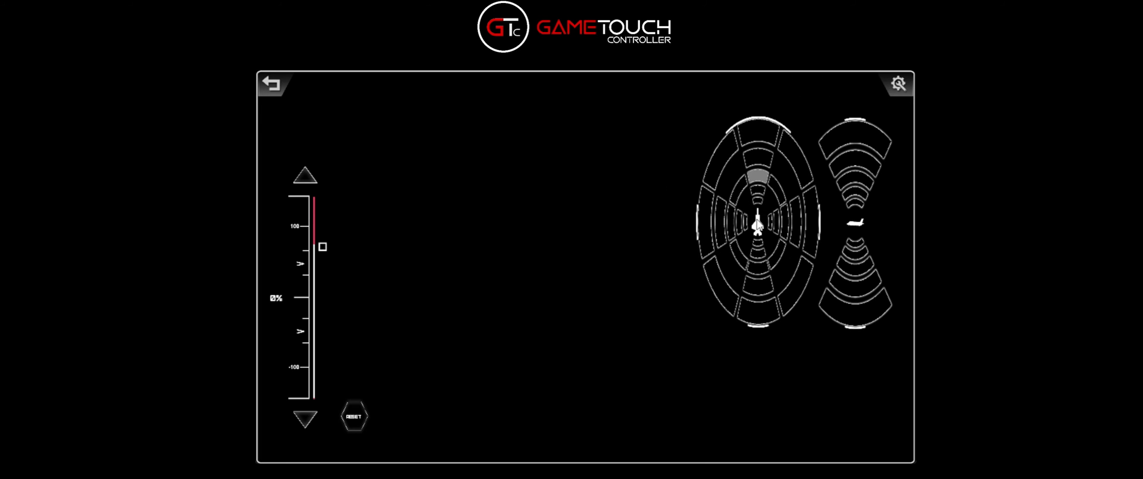
{"action": "left_click", "coordinate": [906, 89]}
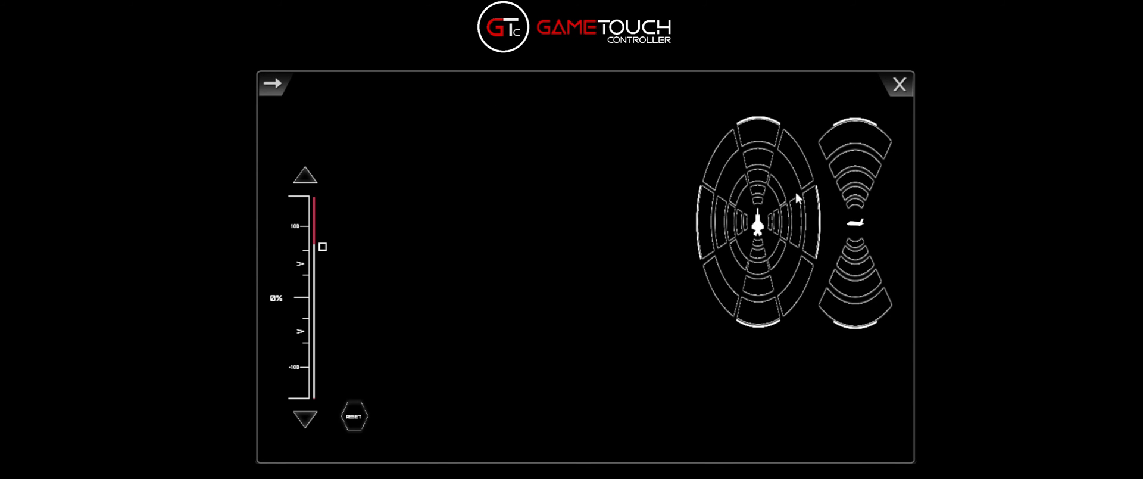
Step: Enlarge the shield faces in width and height to nearly fill the panel beside the SCM slider
{"action": "left_click", "coordinate": [764, 224]}
{"action": "left_click_drag", "start_coordinate": [669, 427], "coordinate": [851, 425]}
{"action": "left_click", "coordinate": [508, 428]}
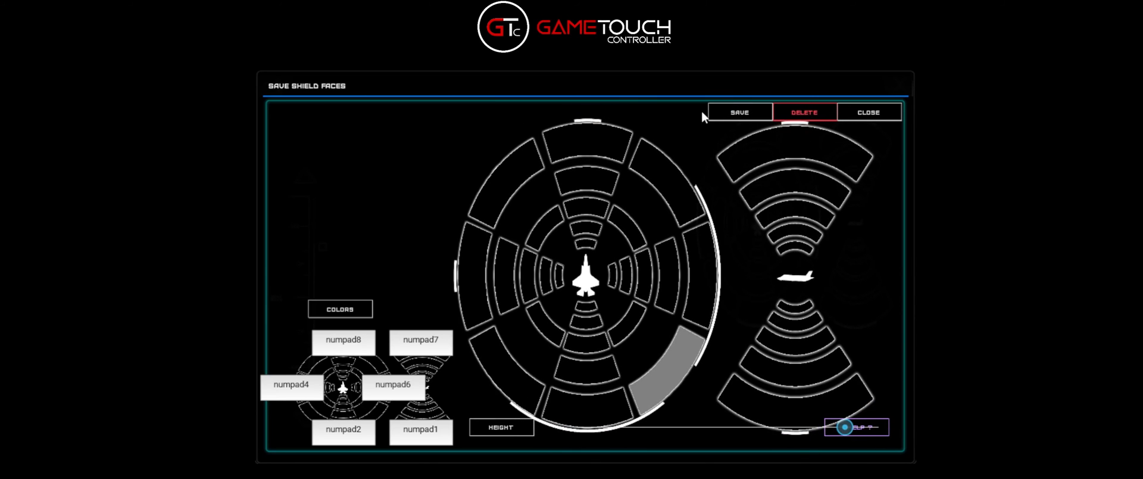
{"action": "left_click", "coordinate": [895, 119]}
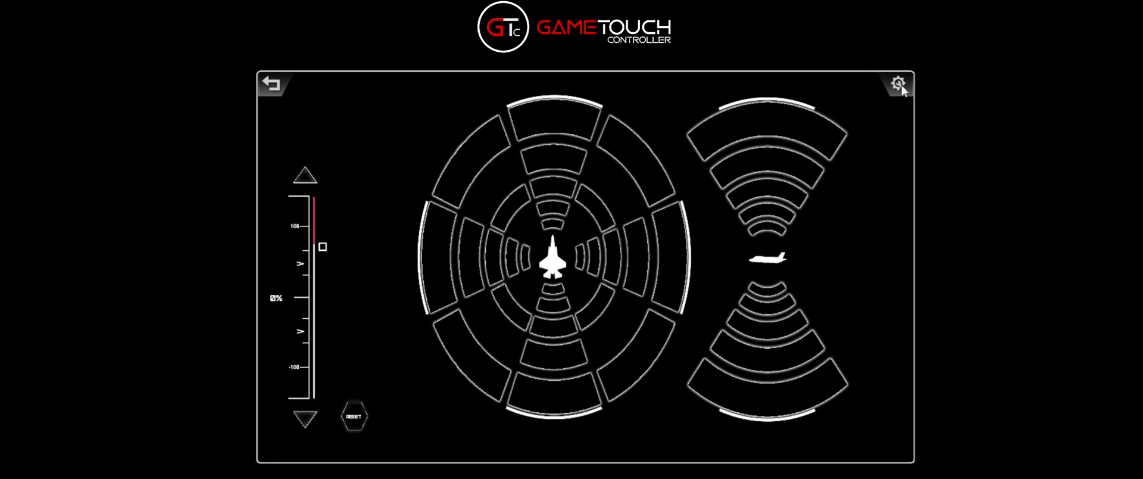
Step: Delete the shield faces element from the panel
{"action": "left_click", "coordinate": [900, 85]}
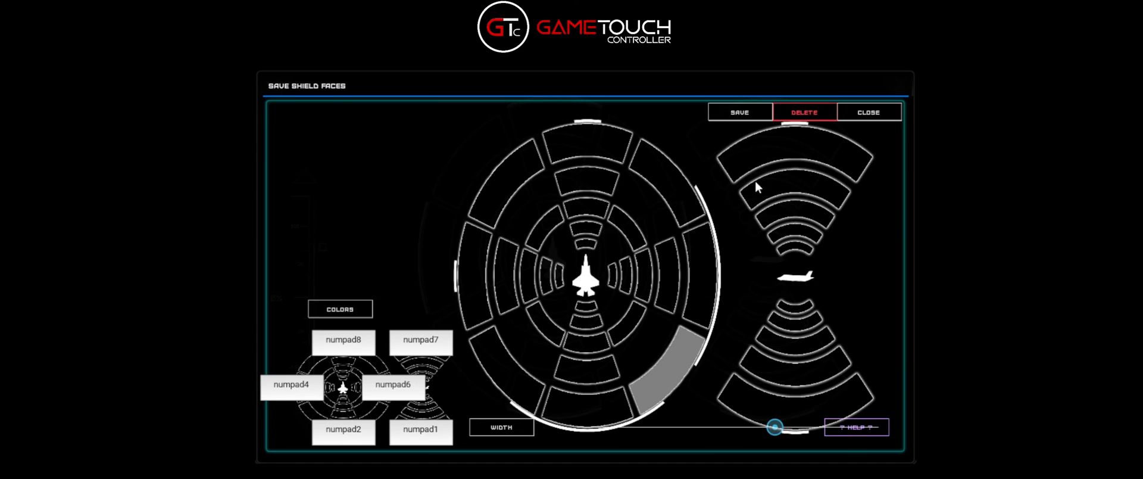
{"action": "left_click", "coordinate": [891, 113]}
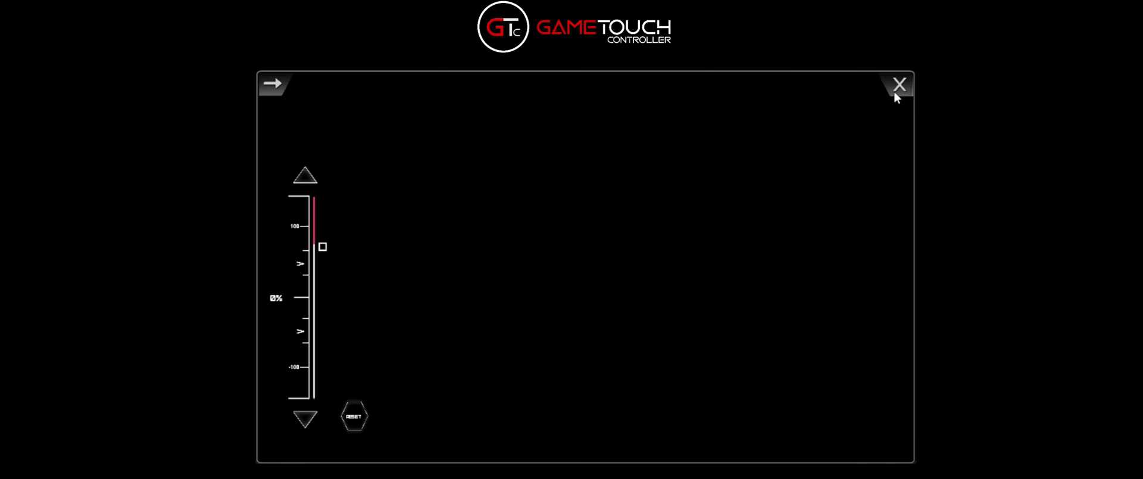
Step: Start adding a vJoy pad element in editing mode, try its stick, and toggle its sticky behaviour
{"action": "left_click", "coordinate": [269, 86]}
{"action": "left_click", "coordinate": [787, 89]}
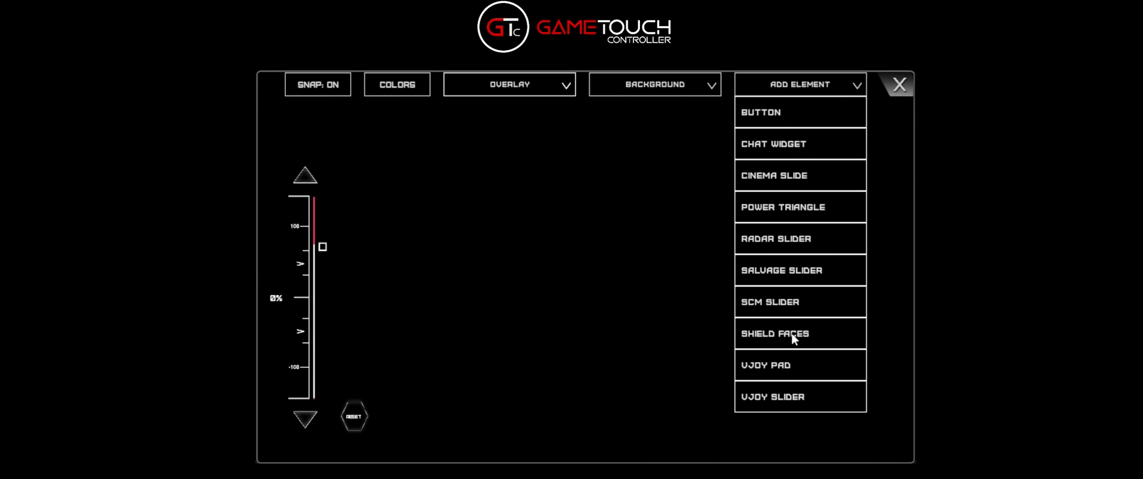
{"action": "left_click", "coordinate": [789, 370]}
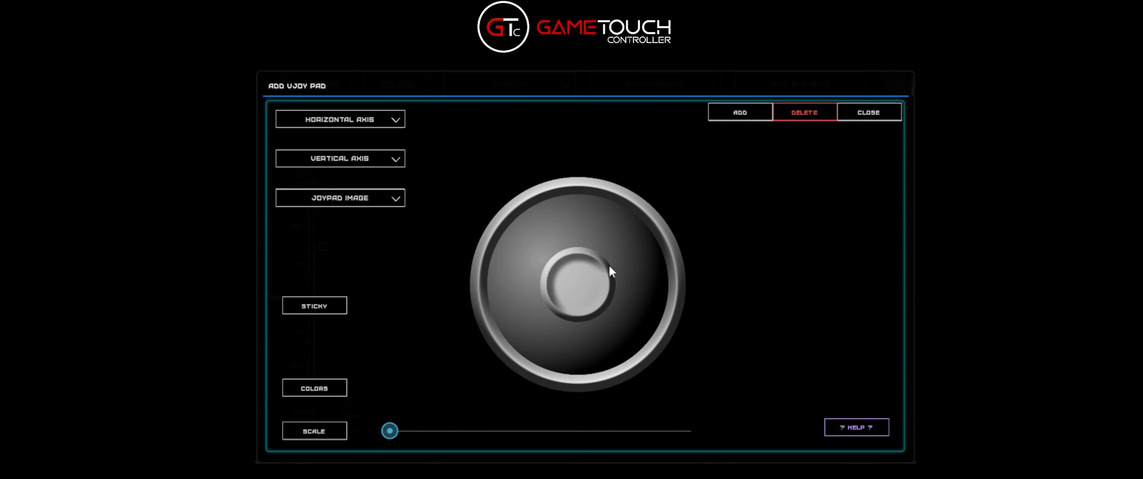
{"action": "left_click_drag", "start_coordinate": [564, 286], "coordinate": [589, 234]}
{"action": "left_click", "coordinate": [325, 306]}
{"action": "left_click", "coordinate": [325, 314]}
{"action": "left_click", "coordinate": [325, 307]}
{"action": "left_click", "coordinate": [364, 119]}
{"action": "left_click", "coordinate": [313, 180]}
{"action": "left_click", "coordinate": [373, 160]}
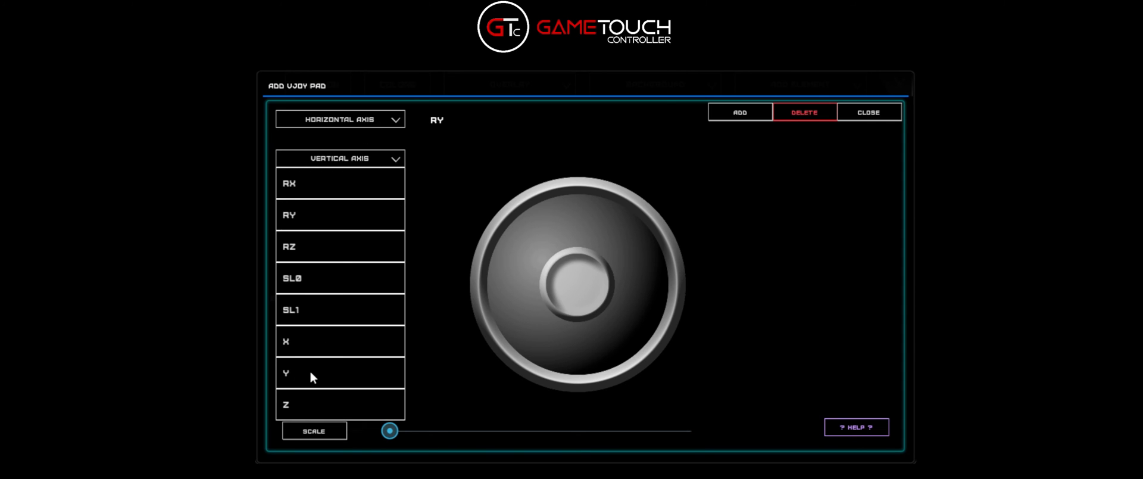
{"action": "left_click", "coordinate": [321, 348]}
{"action": "left_click", "coordinate": [377, 121]}
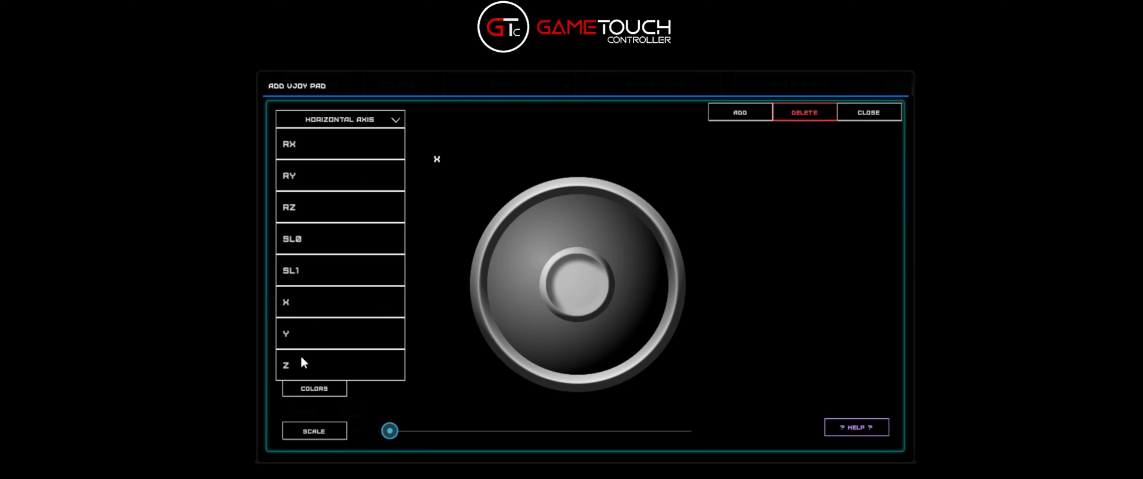
{"action": "left_click", "coordinate": [315, 334]}
Step: Set the vJoy pad's horizontal axis to X and its vertical axis to Y
{"action": "left_click", "coordinate": [387, 119]}
{"action": "left_click", "coordinate": [327, 302]}
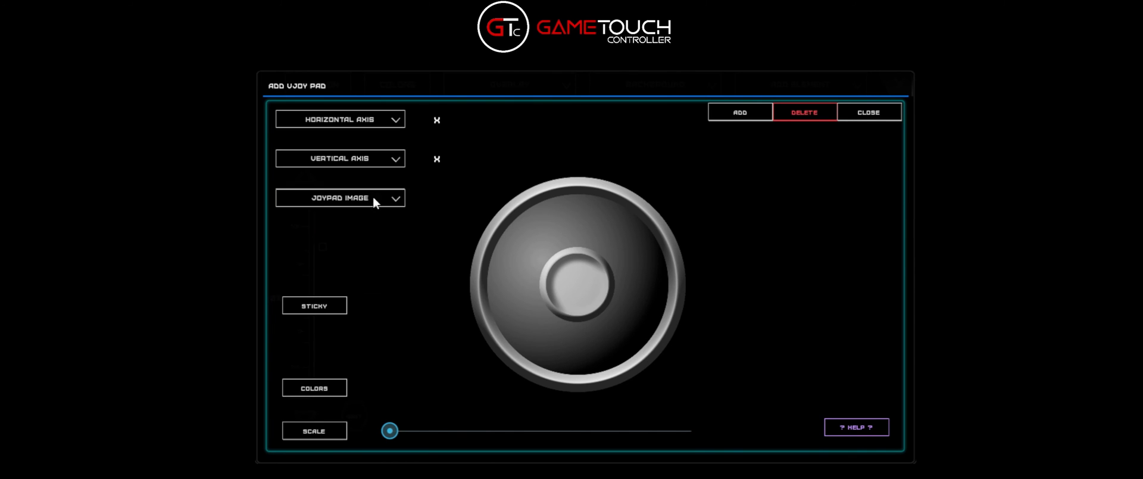
{"action": "left_click", "coordinate": [398, 162]}
{"action": "left_click", "coordinate": [291, 381]}
Step: Preview the Joypad2 image, choose Joypad3 instead, and add the vJoy pad to the panel
{"action": "left_click", "coordinate": [393, 202]}
{"action": "left_click", "coordinate": [333, 257]}
{"action": "left_click", "coordinate": [373, 197]}
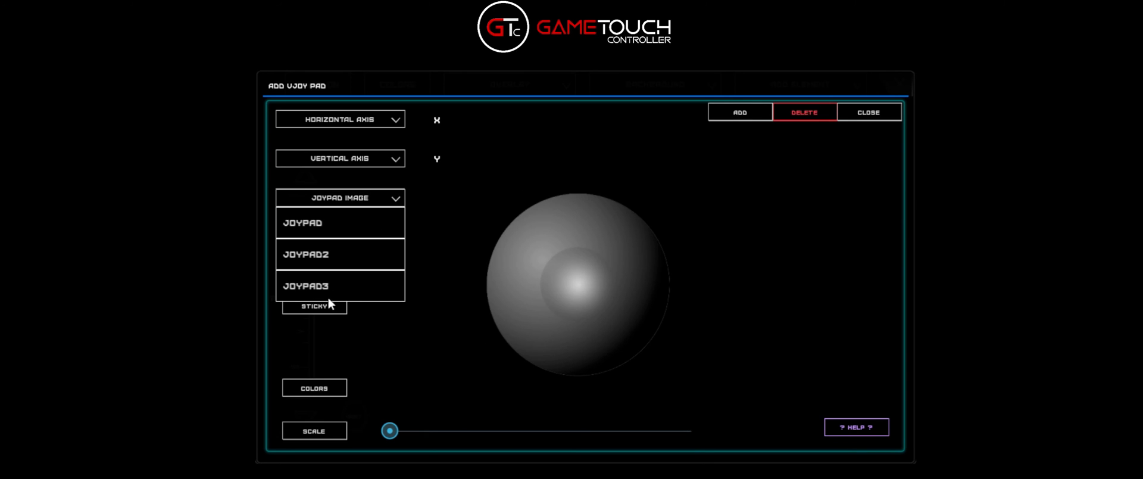
{"action": "left_click", "coordinate": [329, 297]}
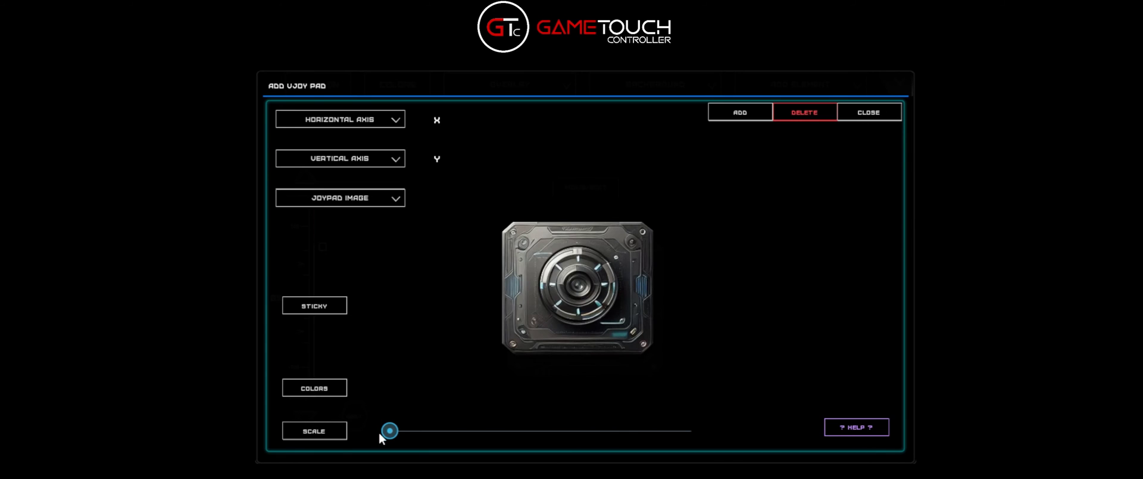
{"action": "left_click", "coordinate": [883, 115]}
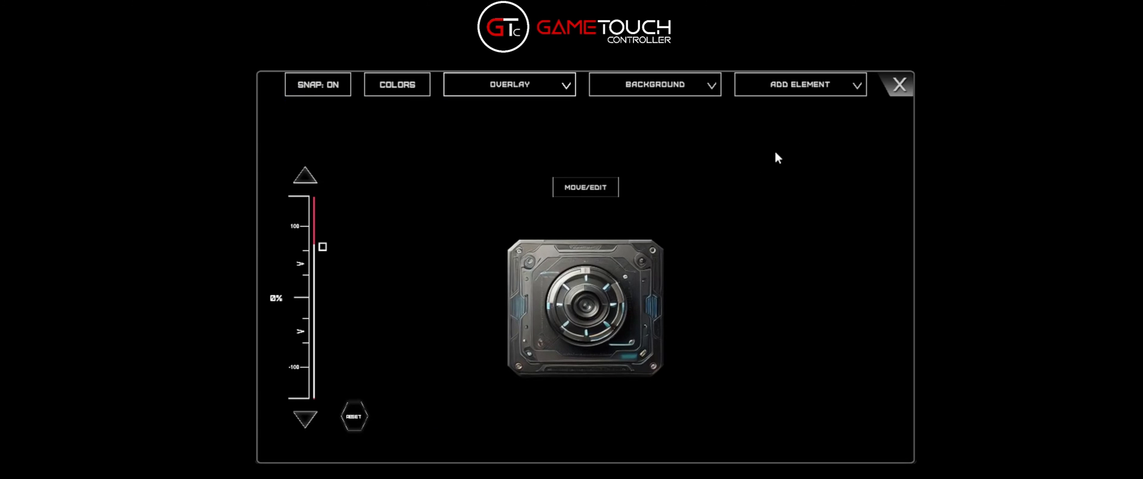
Step: Move the vJoy pad to the panel's lower right area and try out its stick
{"action": "left_click_drag", "start_coordinate": [585, 306], "coordinate": [662, 307]}
{"action": "left_click_drag", "start_coordinate": [588, 189], "coordinate": [804, 250]}
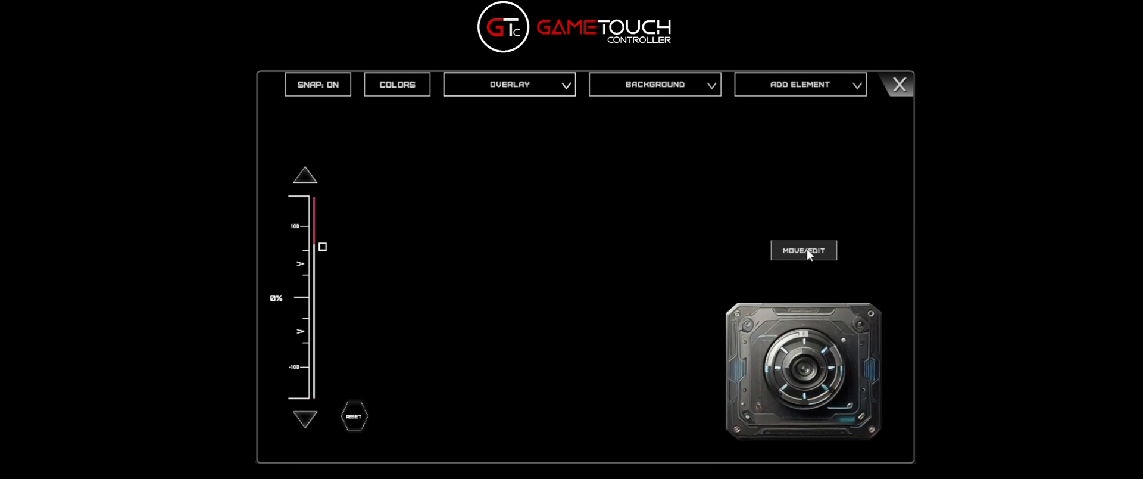
{"action": "left_click_drag", "start_coordinate": [804, 366], "coordinate": [824, 326]}
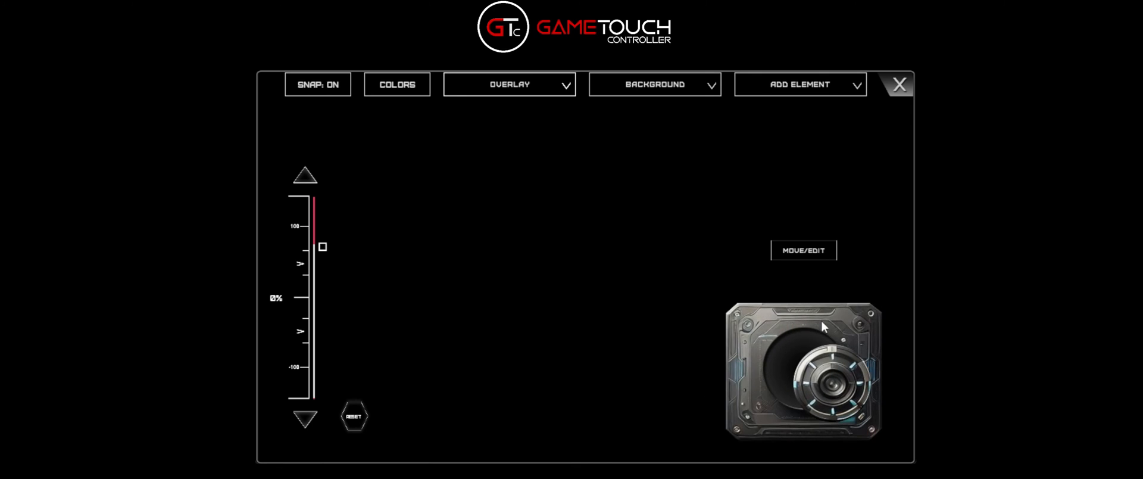
Step: Enlarge the vJoy pad slightly, save it, and move it to the panel's lower left area over the SCM slider
{"action": "left_click", "coordinate": [811, 249]}
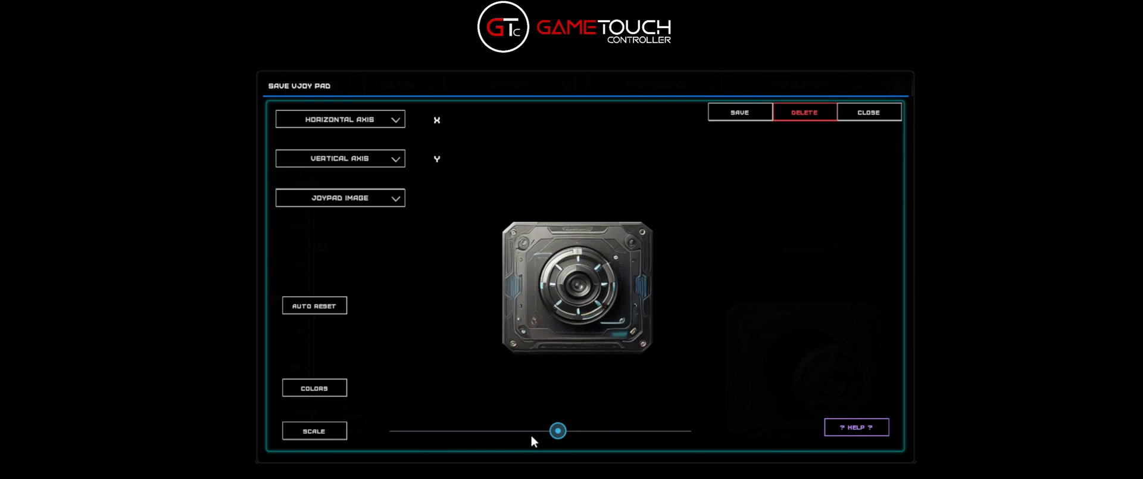
{"action": "left_click_drag", "start_coordinate": [558, 430], "coordinate": [590, 424]}
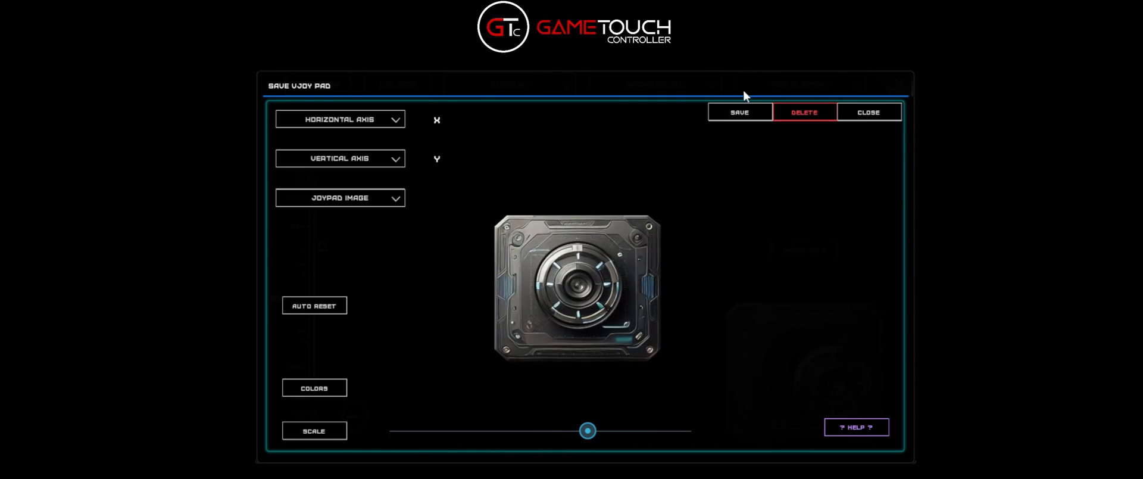
{"action": "left_click", "coordinate": [870, 113]}
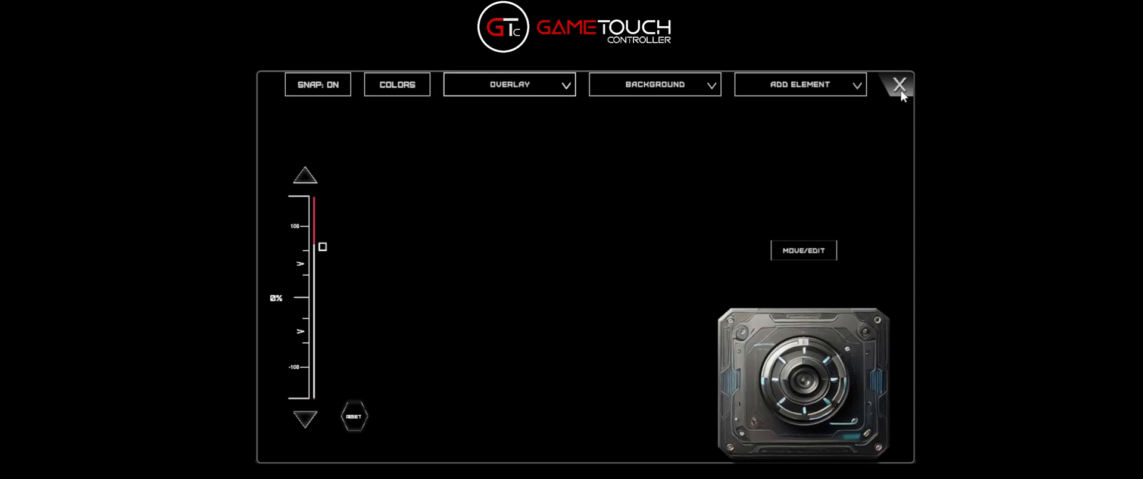
{"action": "left_click_drag", "start_coordinate": [798, 364], "coordinate": [777, 357]}
{"action": "left_click_drag", "start_coordinate": [805, 255], "coordinate": [358, 241]}
Step: Start adding a vJoy slider element and try its handle in different layouts, including Right 50-50 and Left 0-100
{"action": "left_click", "coordinate": [825, 89]}
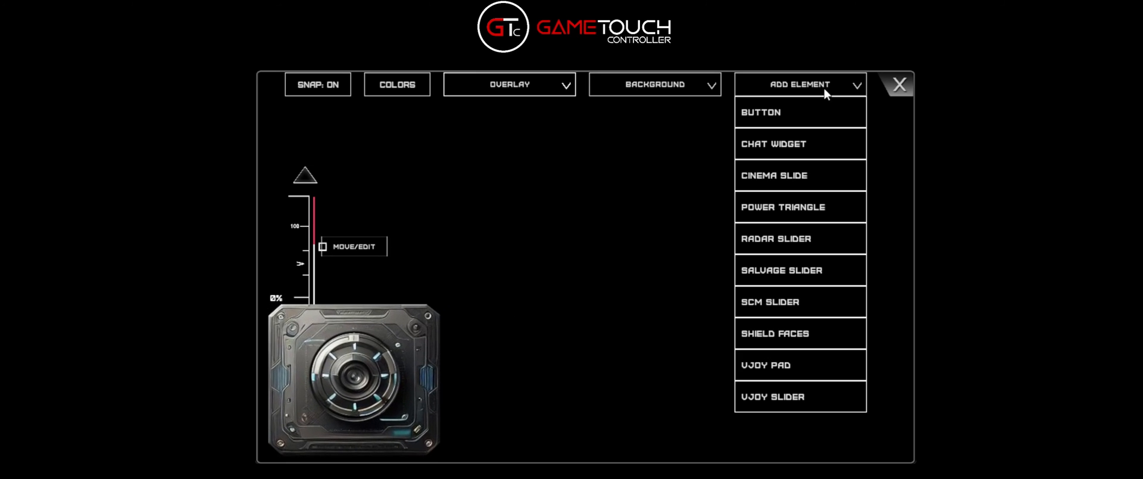
{"action": "left_click", "coordinate": [792, 406]}
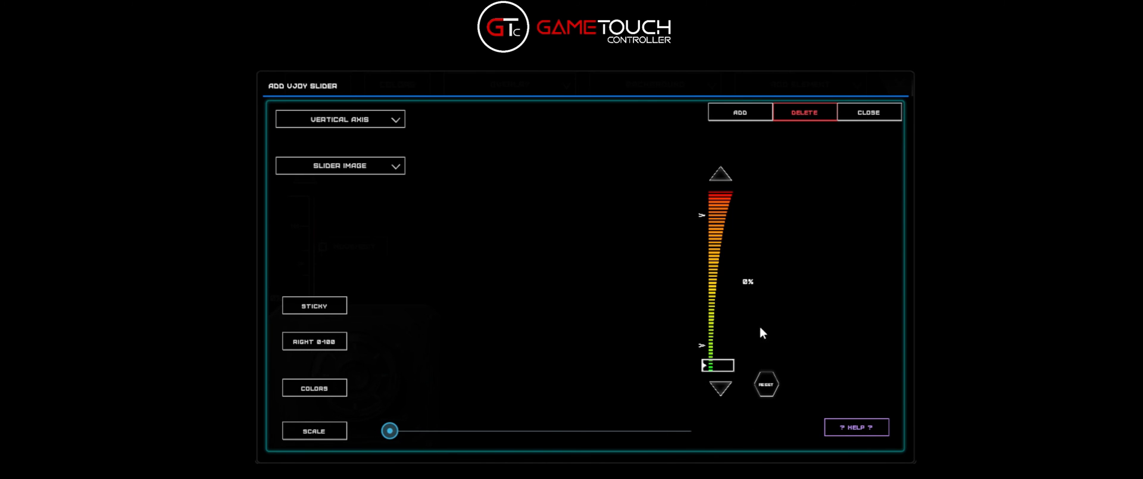
{"action": "left_click_drag", "start_coordinate": [722, 366], "coordinate": [721, 392]}
{"action": "left_click", "coordinate": [316, 345]}
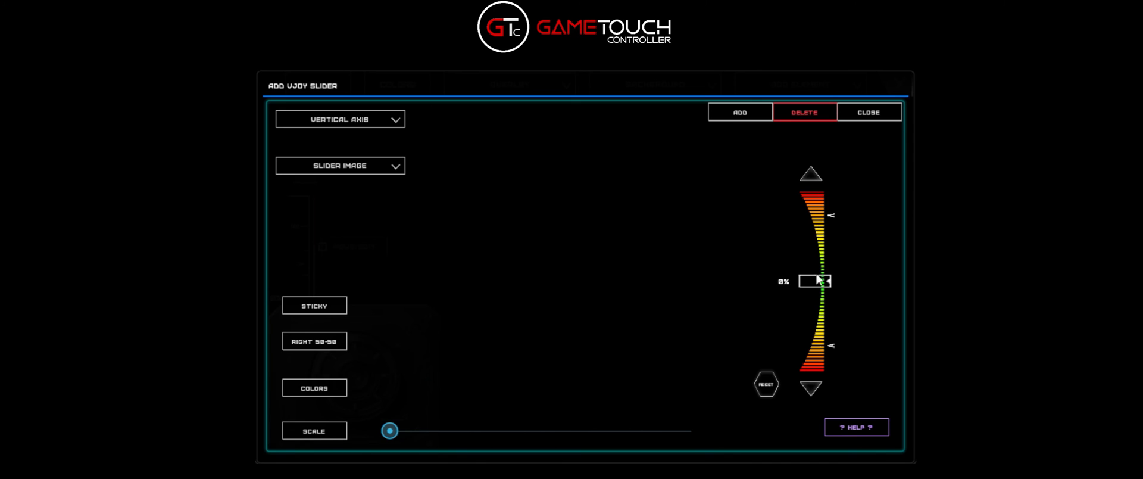
{"action": "left_click_drag", "start_coordinate": [818, 277], "coordinate": [814, 304]}
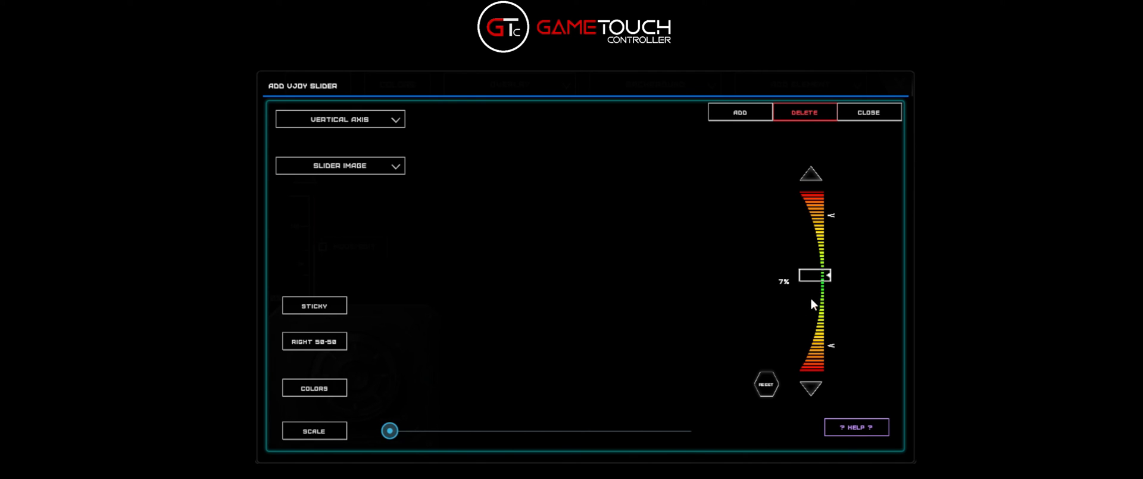
{"action": "left_click", "coordinate": [300, 348]}
{"action": "left_click_drag", "start_coordinate": [705, 280], "coordinate": [709, 322]}
{"action": "left_click", "coordinate": [300, 349]}
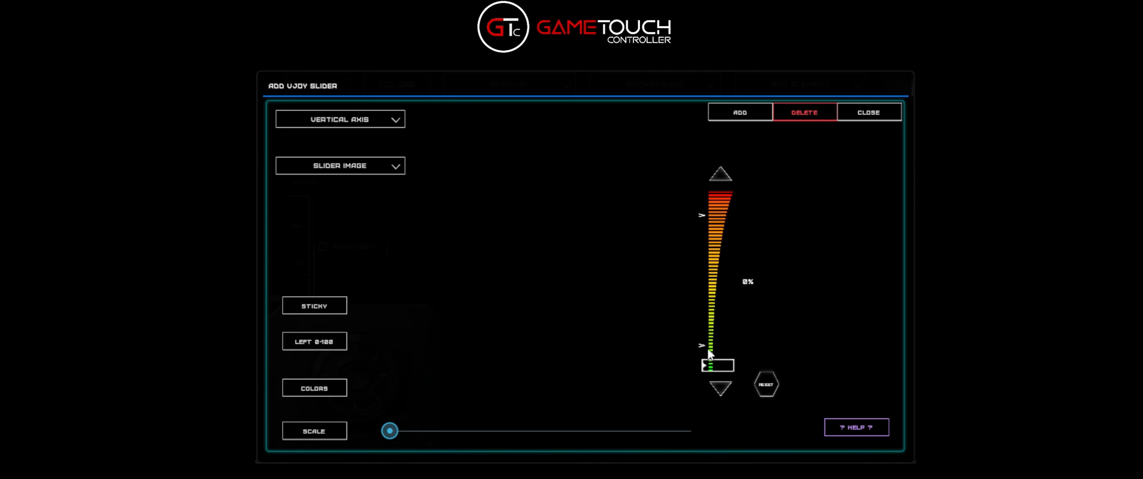
{"action": "left_click_drag", "start_coordinate": [710, 354], "coordinate": [717, 244]}
Step: Cycle through the vJoy slider's layouts and settle on Right 0-100
{"action": "left_click", "coordinate": [320, 344]}
{"action": "left_click", "coordinate": [319, 345]}
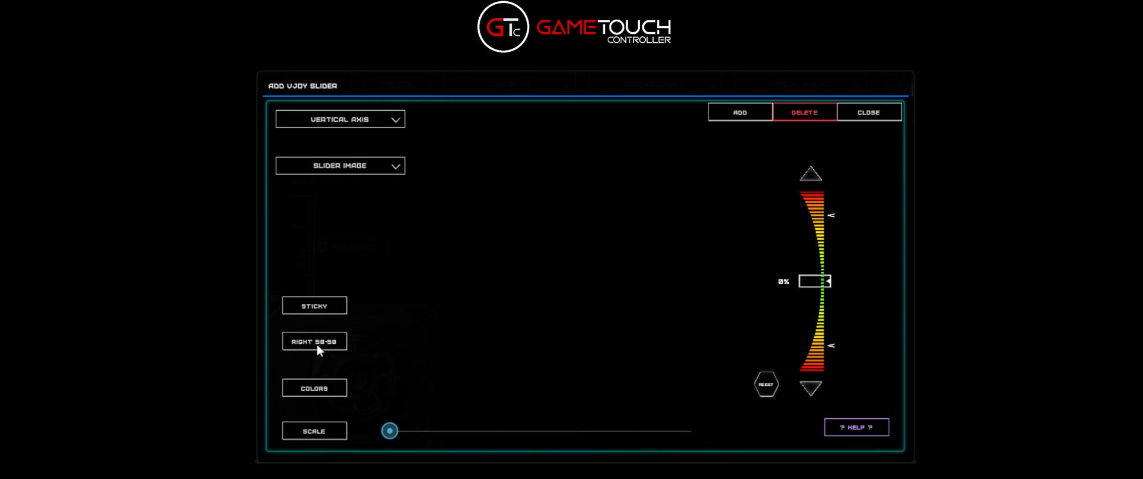
{"action": "left_click", "coordinate": [319, 349]}
{"action": "left_click", "coordinate": [319, 349]}
{"action": "left_click", "coordinate": [319, 348]}
{"action": "left_click", "coordinate": [319, 349]}
{"action": "left_click", "coordinate": [319, 349]}
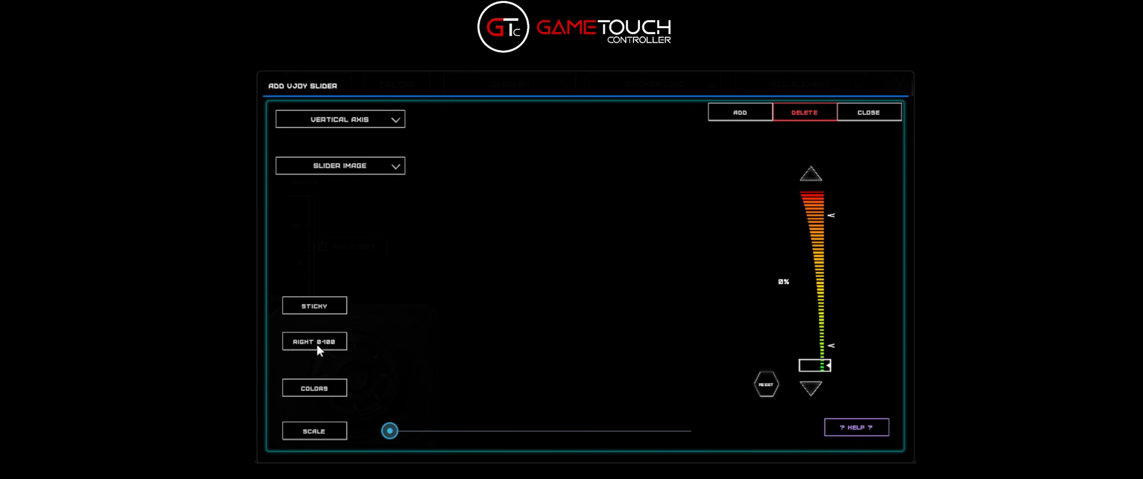
Step: Compare the Default, SciFi and SciFi2 slider images and choose SciFi2 for the vJoy slider
{"action": "left_click", "coordinate": [398, 170]}
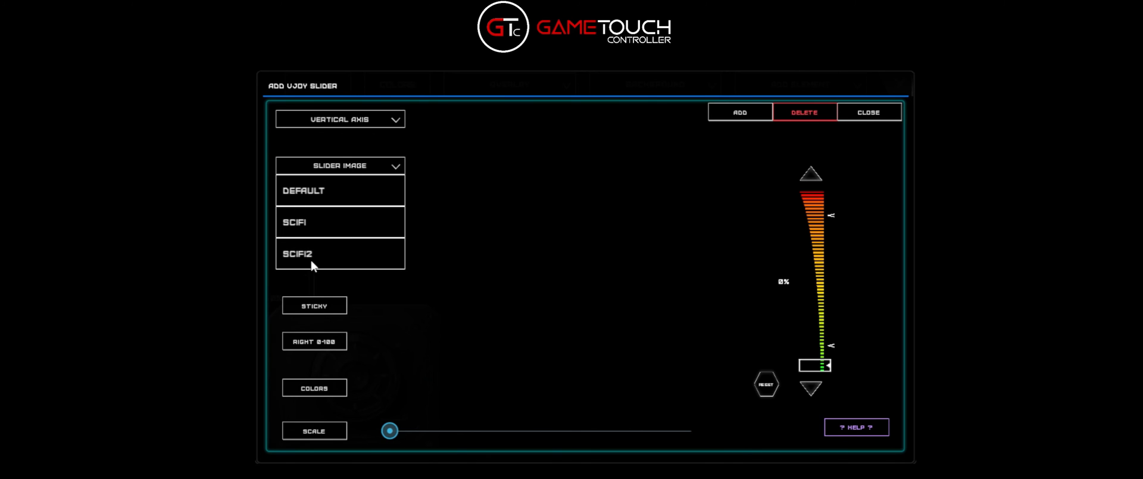
{"action": "left_click", "coordinate": [312, 259]}
{"action": "left_click", "coordinate": [397, 167]}
{"action": "left_click", "coordinate": [333, 223]}
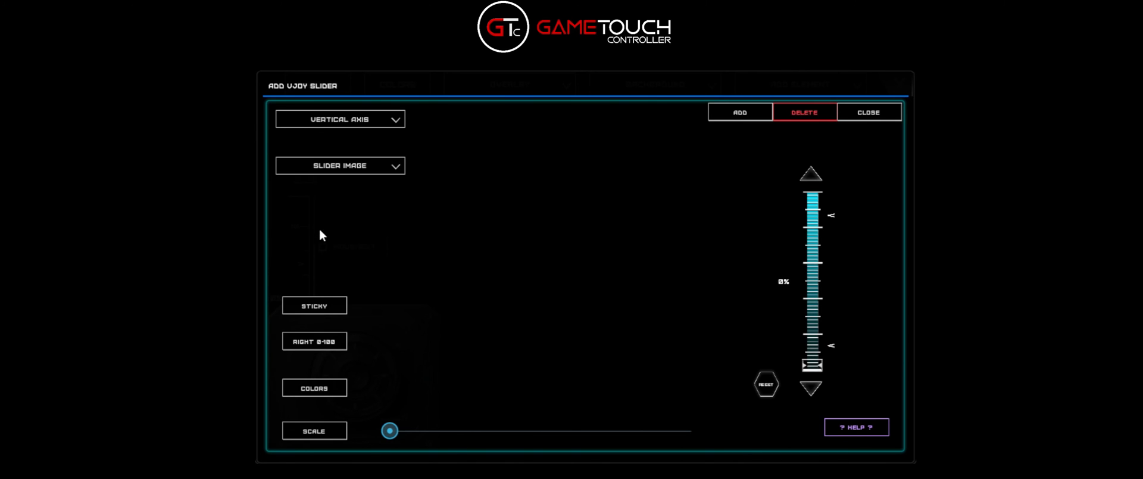
{"action": "left_click", "coordinate": [390, 169]}
{"action": "left_click", "coordinate": [348, 196]}
{"action": "left_click", "coordinate": [359, 171]}
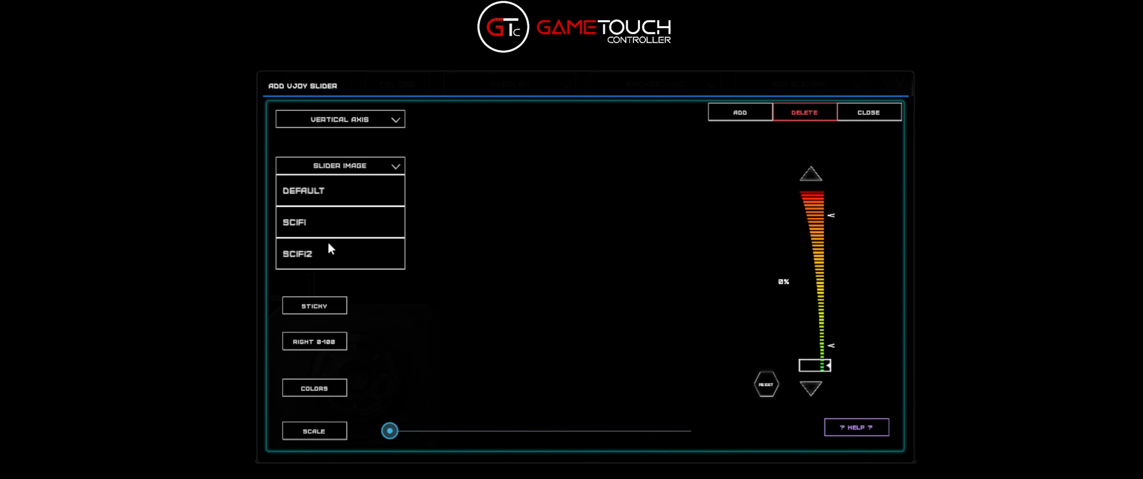
{"action": "left_click", "coordinate": [325, 254]}
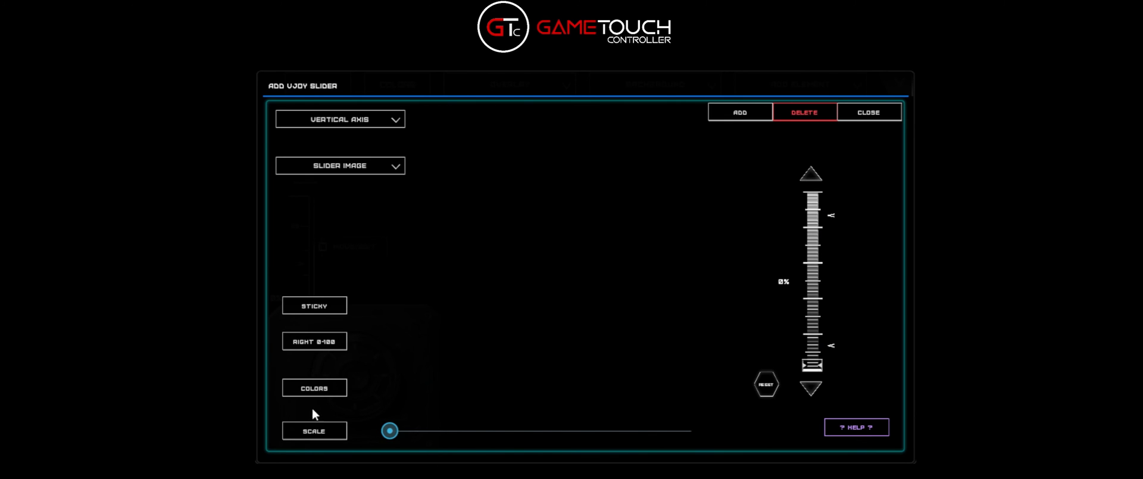
Step: Give the vJoy slider a pale blue widget color and a near-white icon color, and apply the colors
{"action": "left_click", "coordinate": [331, 390]}
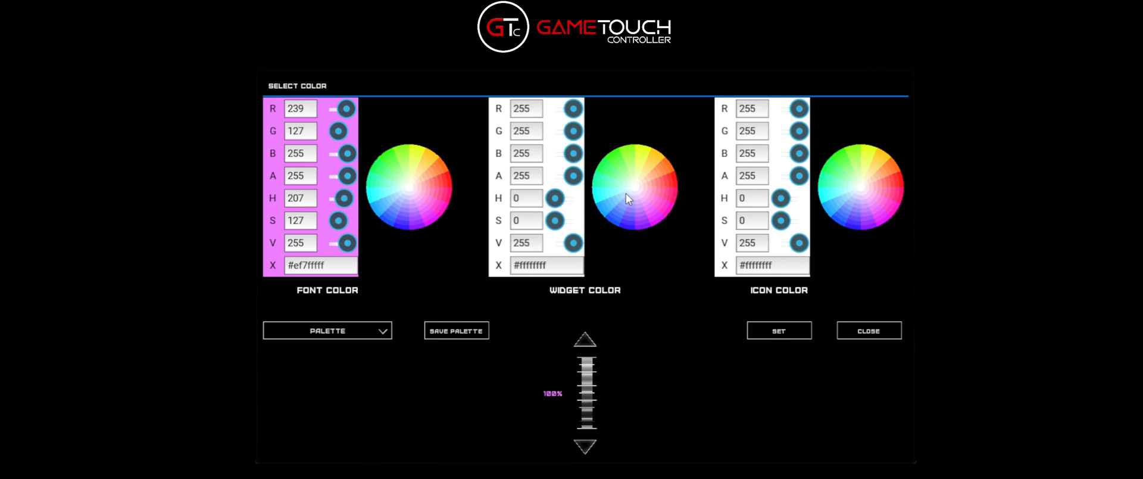
{"action": "left_click", "coordinate": [626, 194]}
{"action": "left_click", "coordinate": [859, 184]}
{"action": "left_click", "coordinate": [779, 331]}
{"action": "left_click", "coordinate": [857, 332]}
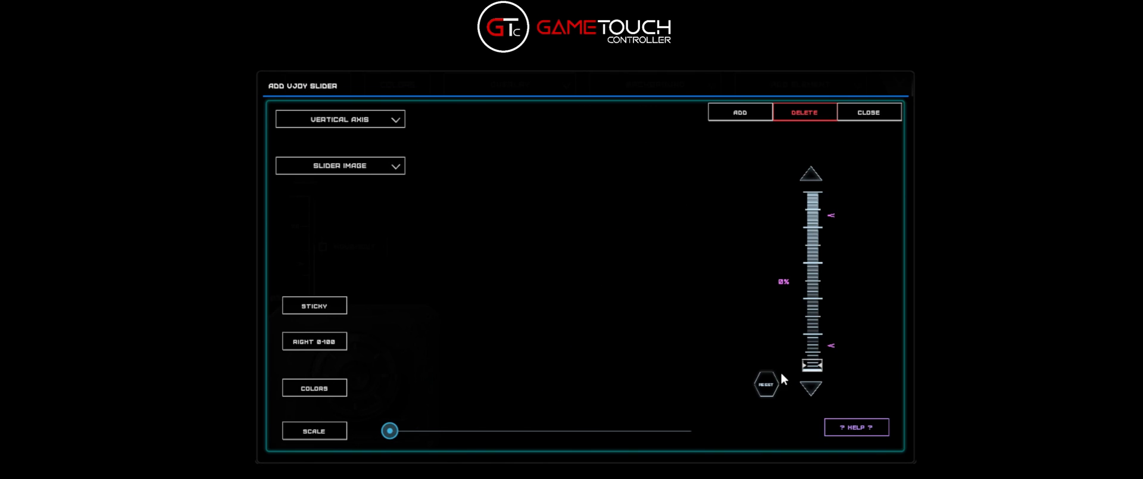
Step: Scale the vJoy slider up to about the middle of the scale range, add it, and place it beside the vJoy pad
{"action": "left_click_drag", "start_coordinate": [429, 429], "coordinate": [554, 431]}
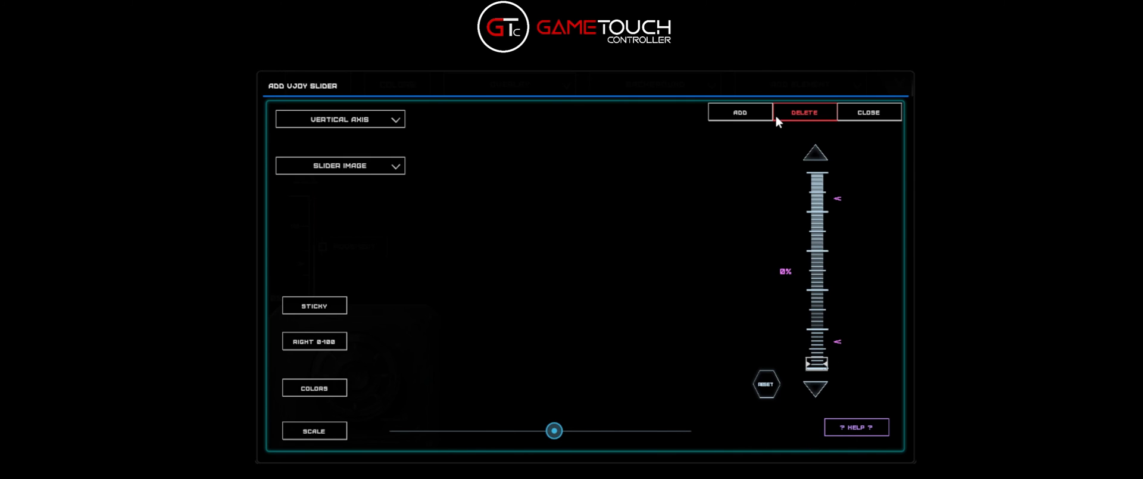
{"action": "left_click", "coordinate": [847, 115]}
{"action": "left_click_drag", "start_coordinate": [748, 405], "coordinate": [464, 424]}
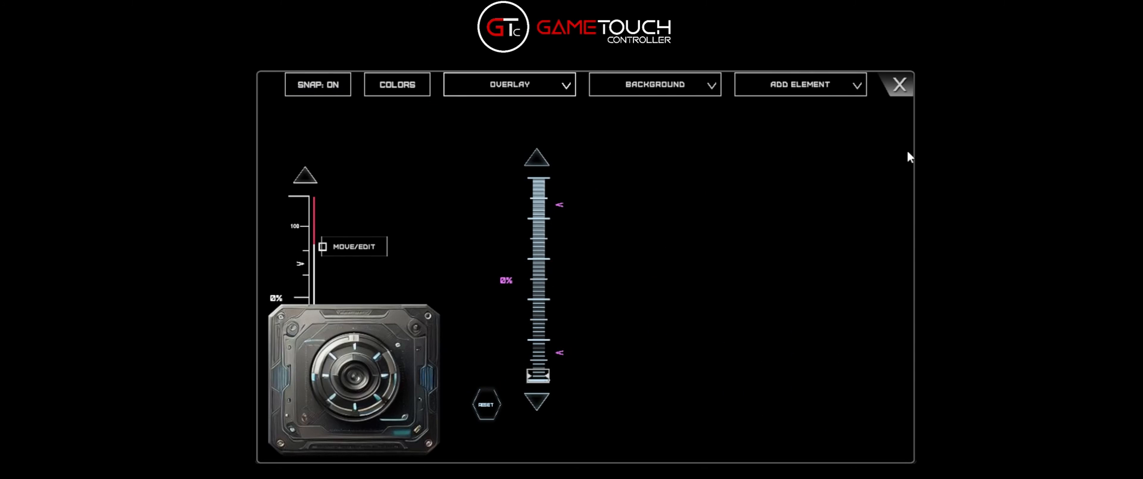
Step: Assign the SL1 axis to the vJoy slider, save it, and try its handle at 75% before exiting the panel
{"action": "left_click", "coordinate": [489, 409]}
{"action": "left_click", "coordinate": [390, 119]}
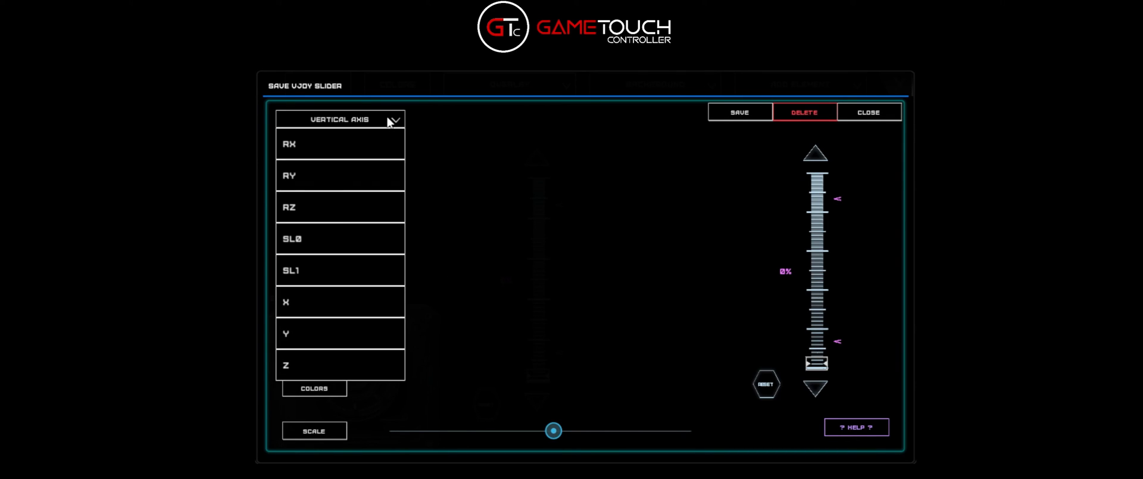
{"action": "left_click", "coordinate": [310, 278]}
{"action": "left_click", "coordinate": [749, 113]}
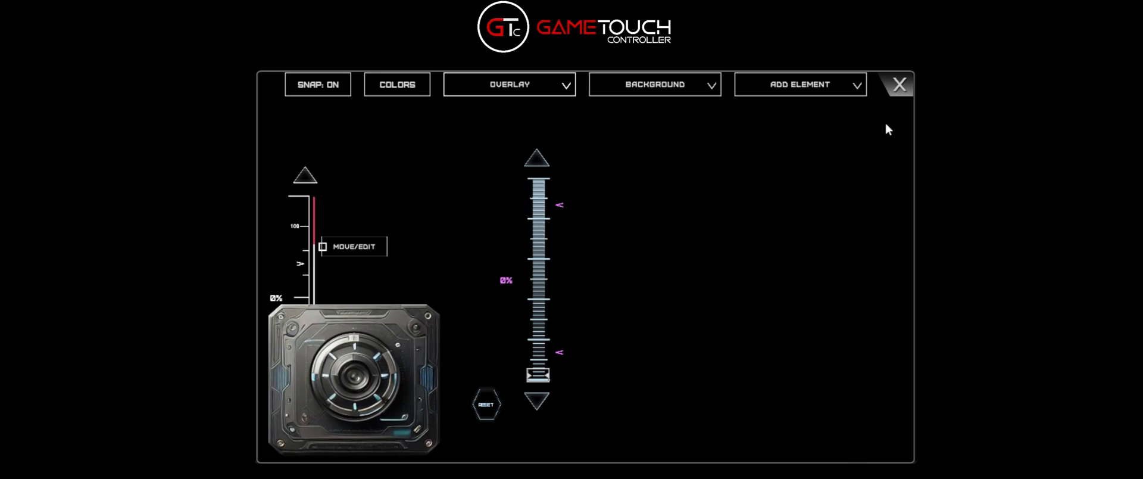
{"action": "left_click_drag", "start_coordinate": [553, 378], "coordinate": [547, 234]}
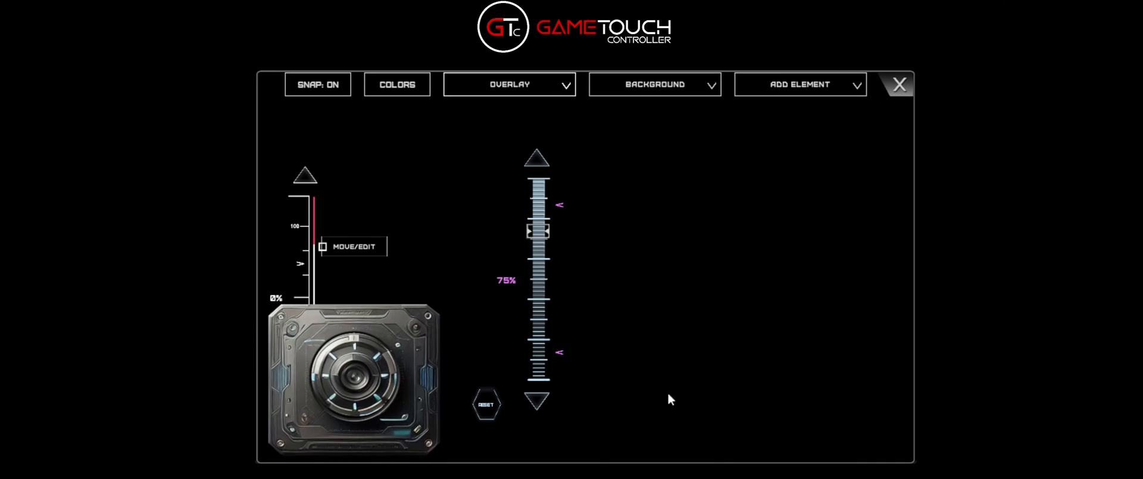
{"action": "left_click", "coordinate": [913, 85]}
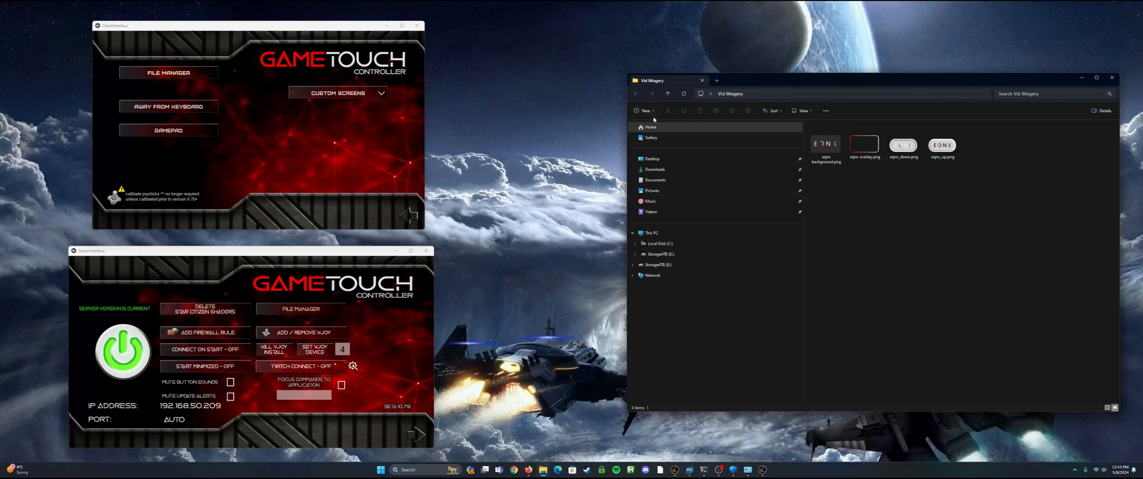
Step: Narrow and shorten the Vid IMagery folder window and place it in the desktop's upper right corner
{"action": "left_click_drag", "start_coordinate": [624, 119], "coordinate": [721, 120]}
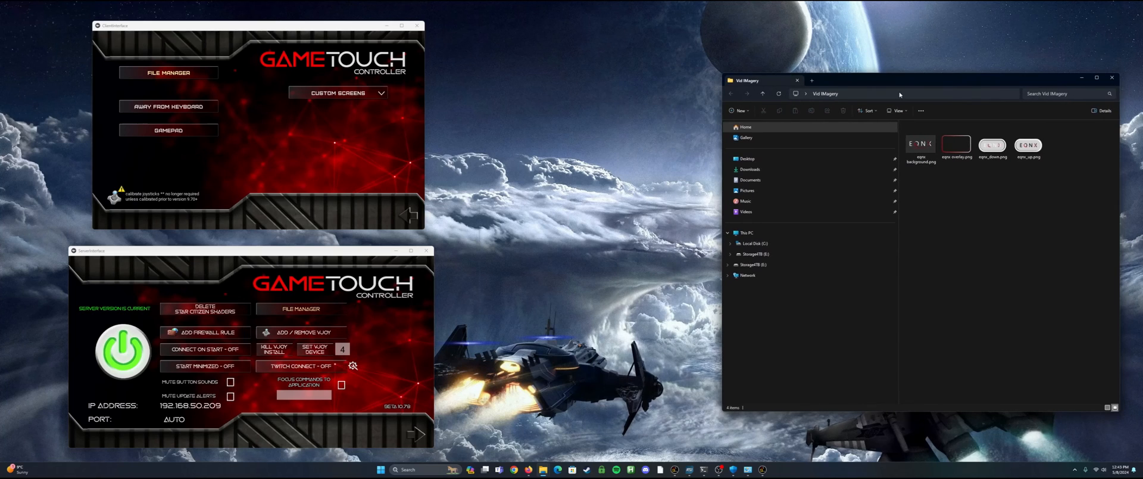
{"action": "left_click_drag", "start_coordinate": [893, 80], "coordinate": [904, 24]}
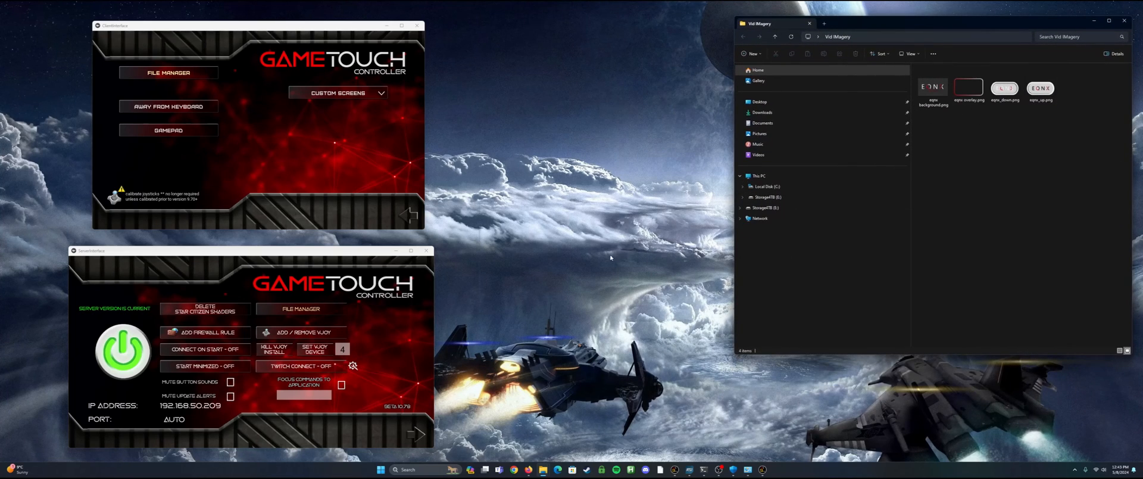
{"action": "left_click_drag", "start_coordinate": [899, 356], "coordinate": [893, 193]}
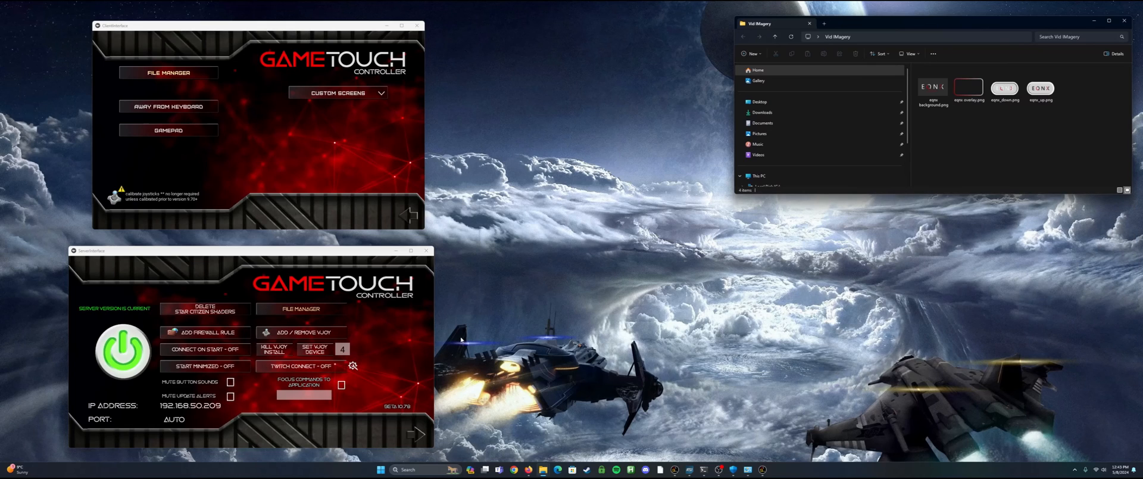
Step: Open the server's export folder, go up to its GameTouchServer parent folder, and narrow and place that window beside the Vid IMagery folder
{"action": "left_click", "coordinate": [310, 309]}
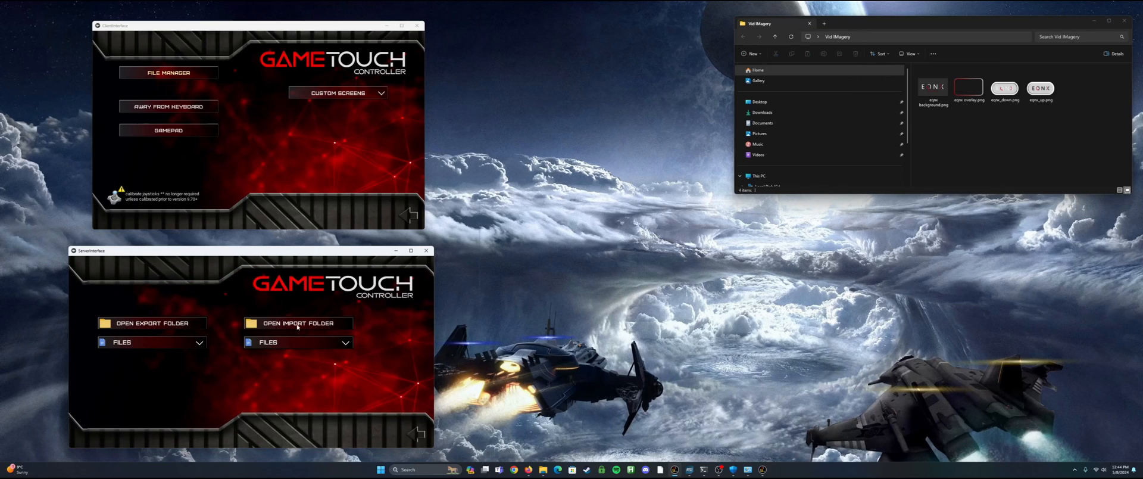
{"action": "left_click", "coordinate": [173, 327]}
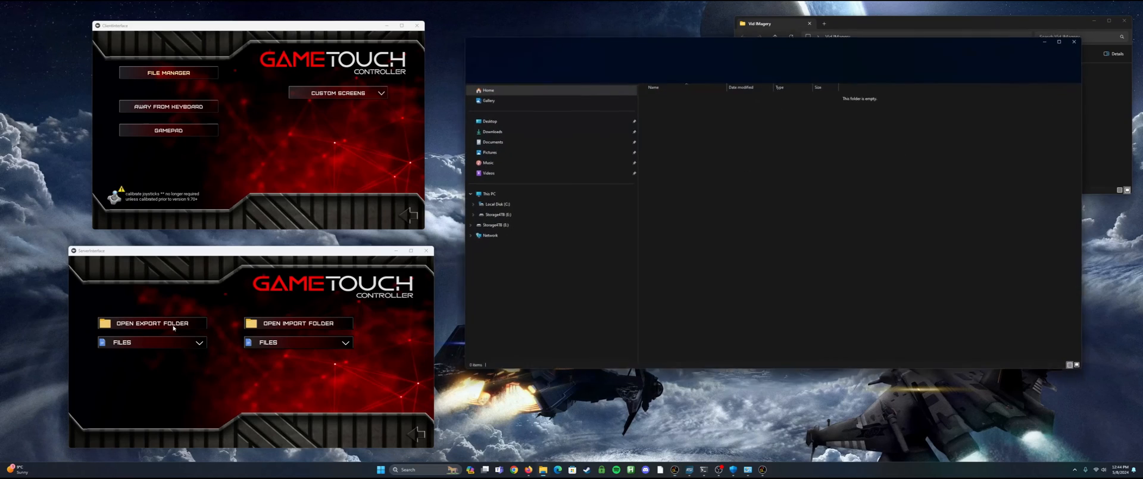
{"action": "left_click", "coordinate": [669, 54]}
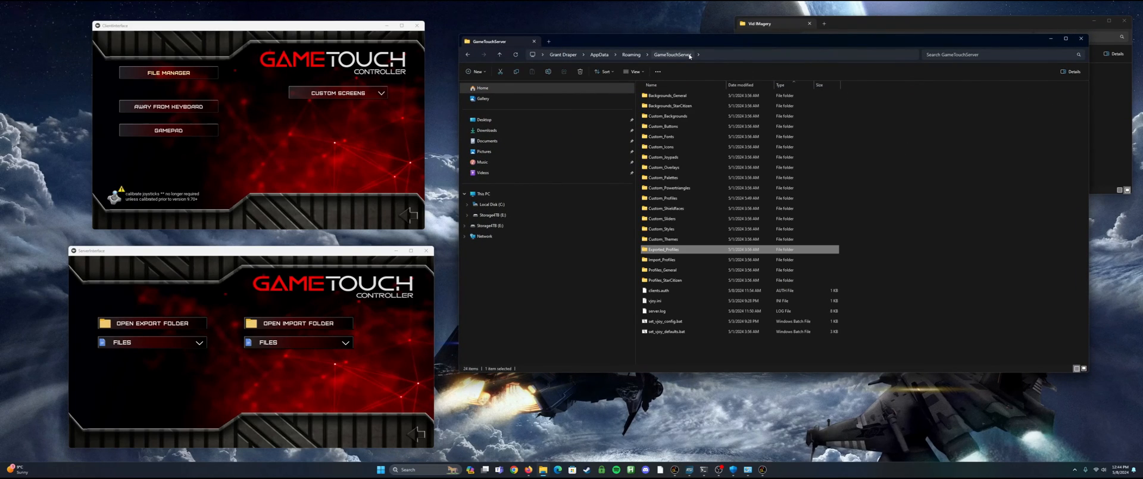
{"action": "left_click_drag", "start_coordinate": [1091, 111], "coordinate": [835, 90]}
{"action": "left_click_drag", "start_coordinate": [795, 47], "coordinate": [640, 43]}
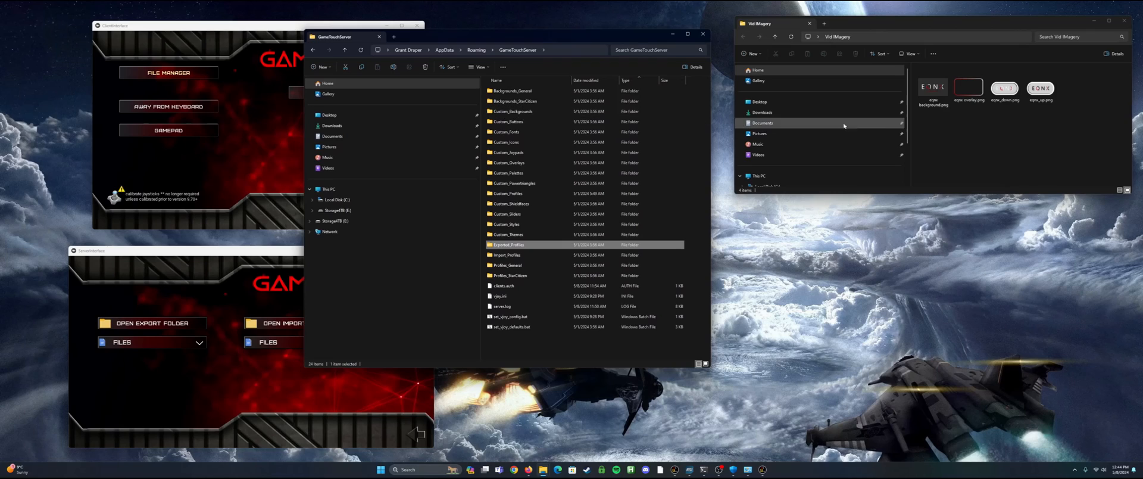
Step: Move the eqnx background image into Custom_Backgrounds and the eqnx overlay image into Custom_Overlays
{"action": "left_click_drag", "start_coordinate": [931, 97], "coordinate": [516, 113]}
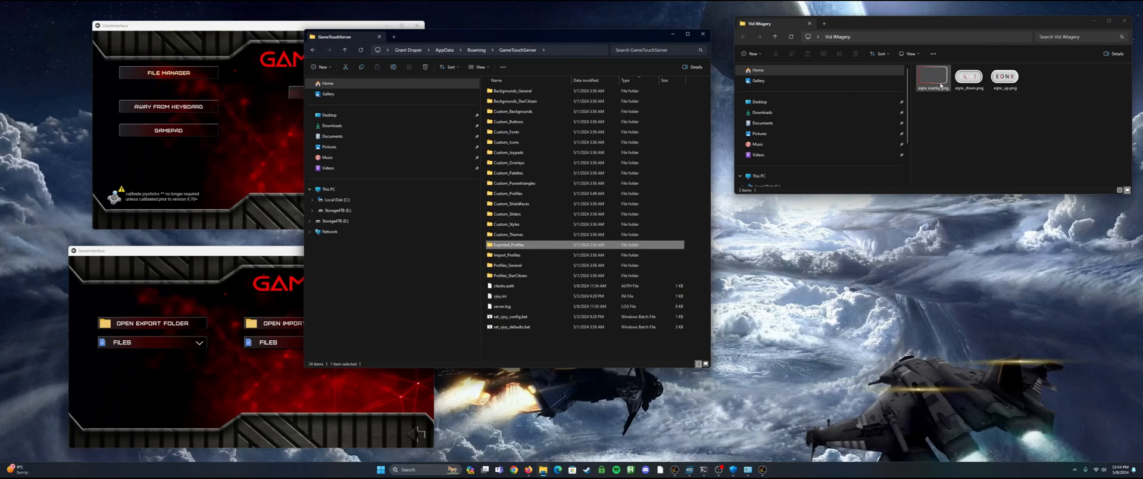
{"action": "left_click_drag", "start_coordinate": [940, 83], "coordinate": [517, 167]}
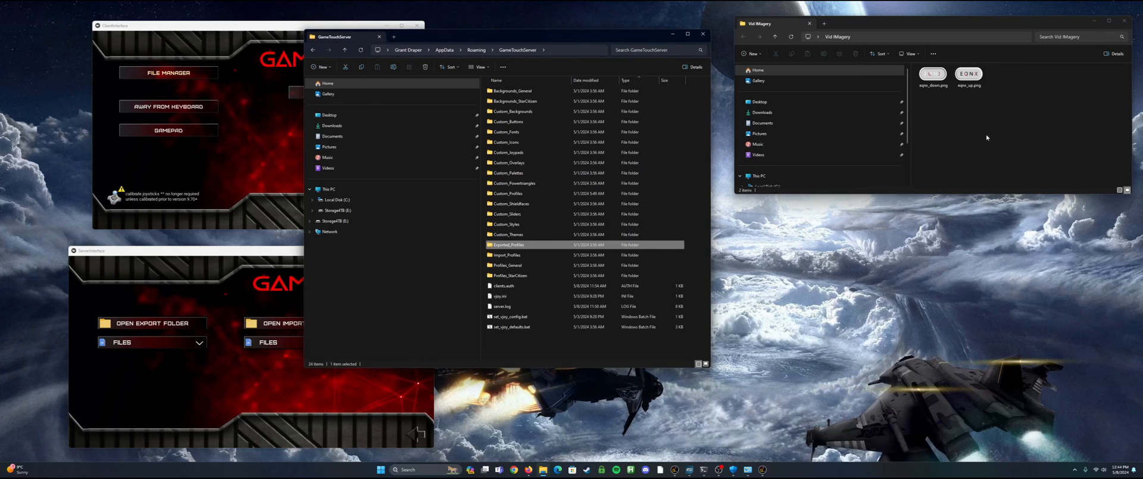
Step: Move both button images, eqnx_down.png and eqnx_up.png, from Vid IMagery into the Custom_Buttons folder
{"action": "left_click_drag", "start_coordinate": [1003, 121], "coordinate": [929, 79]}
{"action": "left_click", "coordinate": [982, 113]}
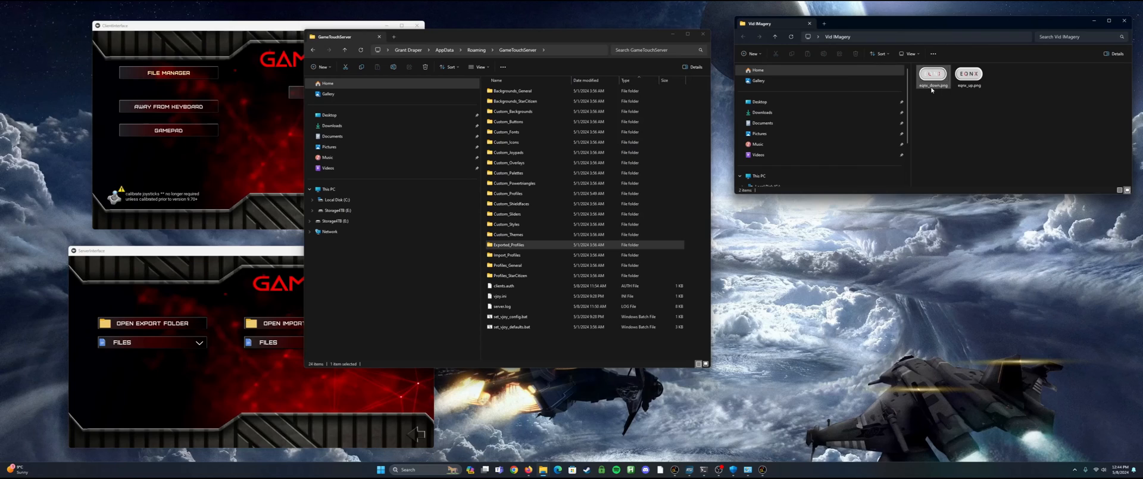
{"action": "mouse_move", "coordinate": [931, 91]}
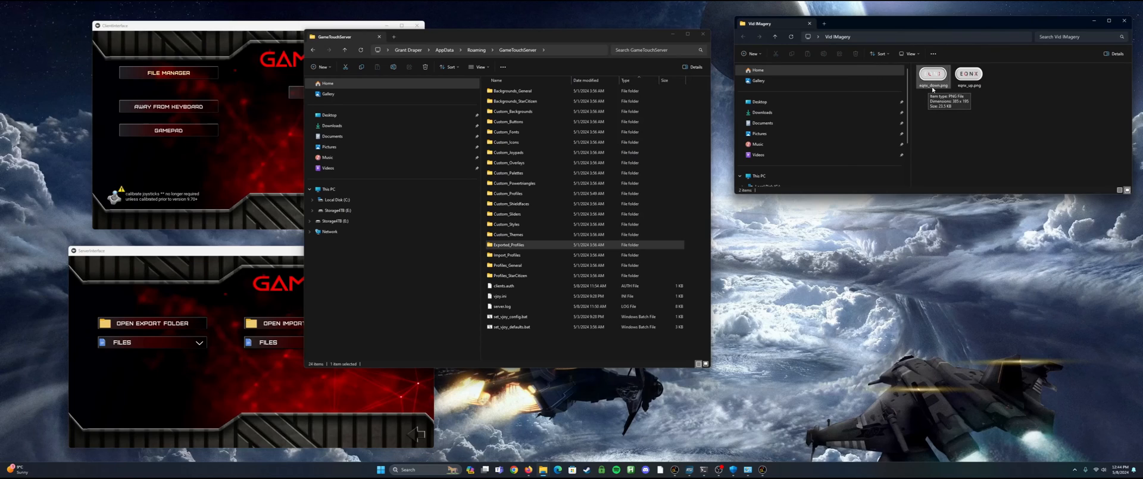
{"action": "mouse_move", "coordinate": [971, 90]}
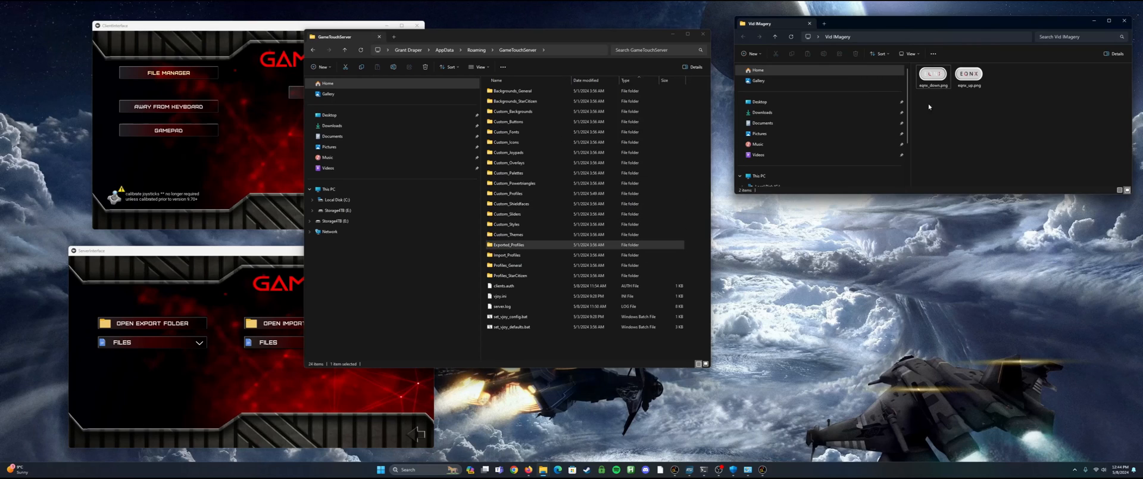
{"action": "left_click_drag", "start_coordinate": [979, 111], "coordinate": [526, 124]}
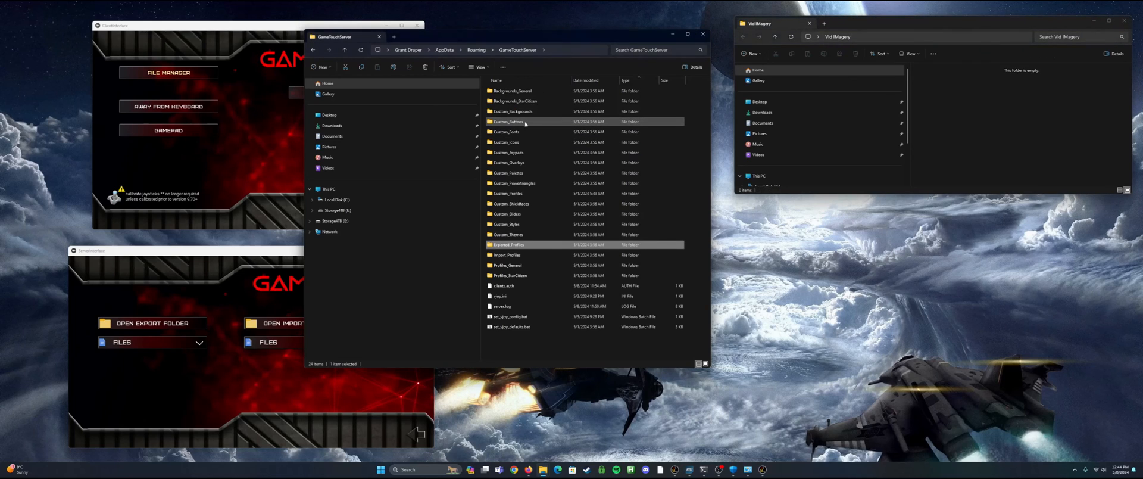
Step: Uncover the client window, sync the custom assets through its file manager, and return to the client's main screen
{"action": "left_click_drag", "start_coordinate": [564, 40], "coordinate": [729, 42]}
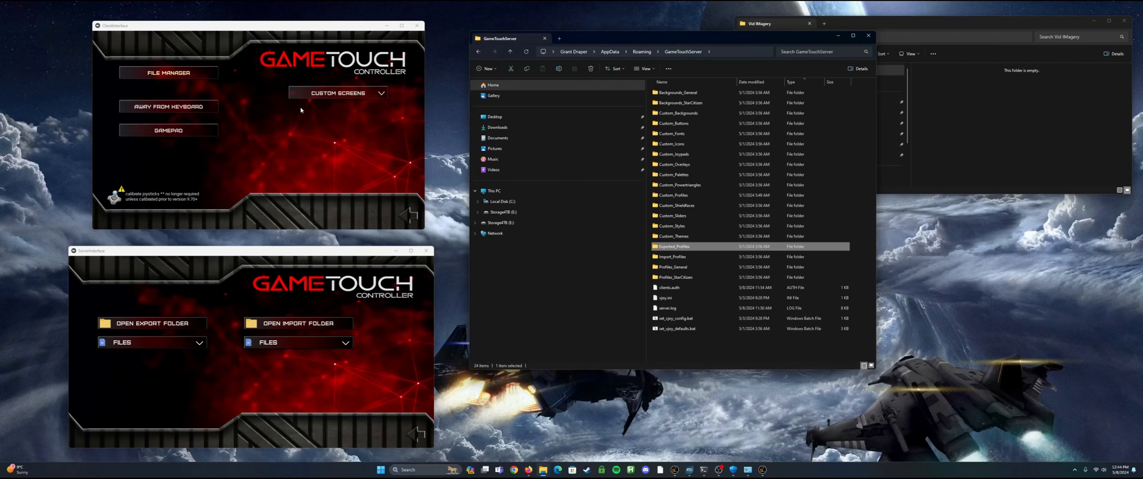
{"action": "left_click", "coordinate": [178, 74]}
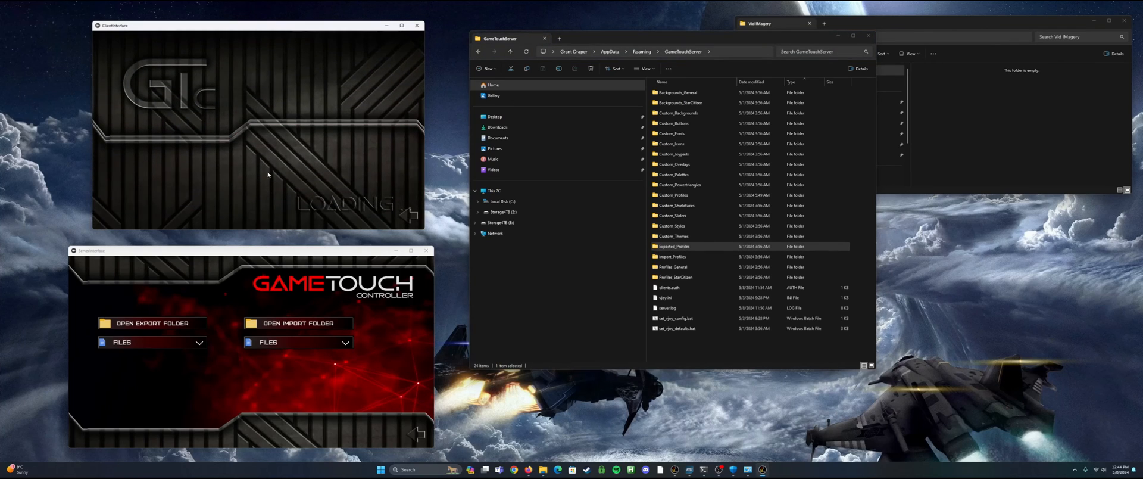
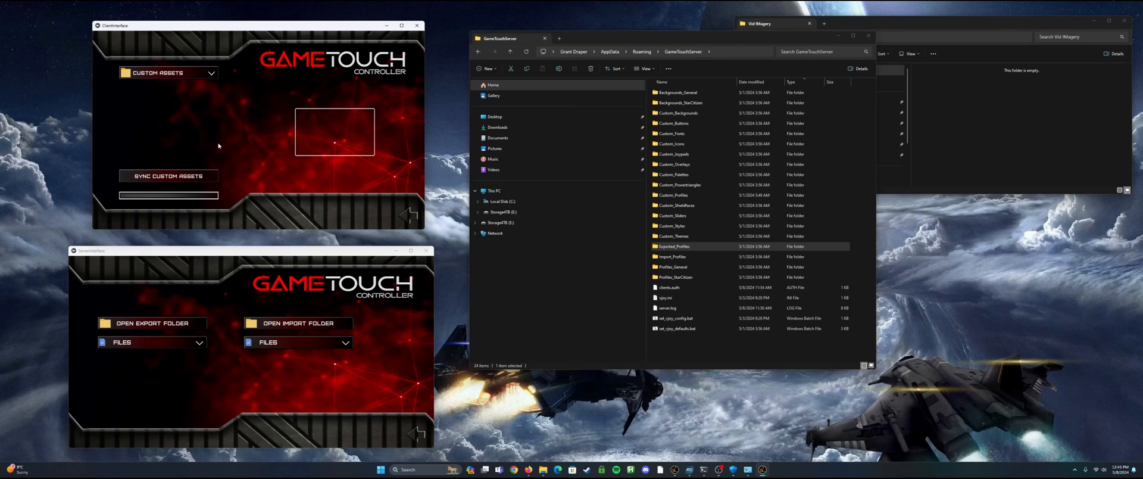
{"action": "left_click", "coordinate": [177, 177]}
{"action": "left_click", "coordinate": [412, 217]}
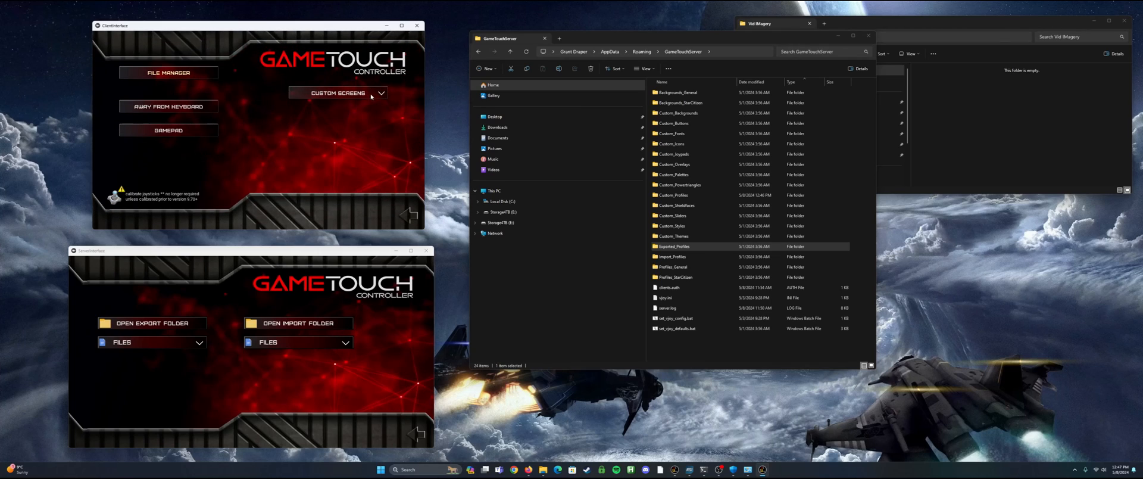
Step: Create a new custom screen named equinox in the client
{"action": "left_click", "coordinate": [371, 95]}
{"action": "left_click", "coordinate": [330, 109]}
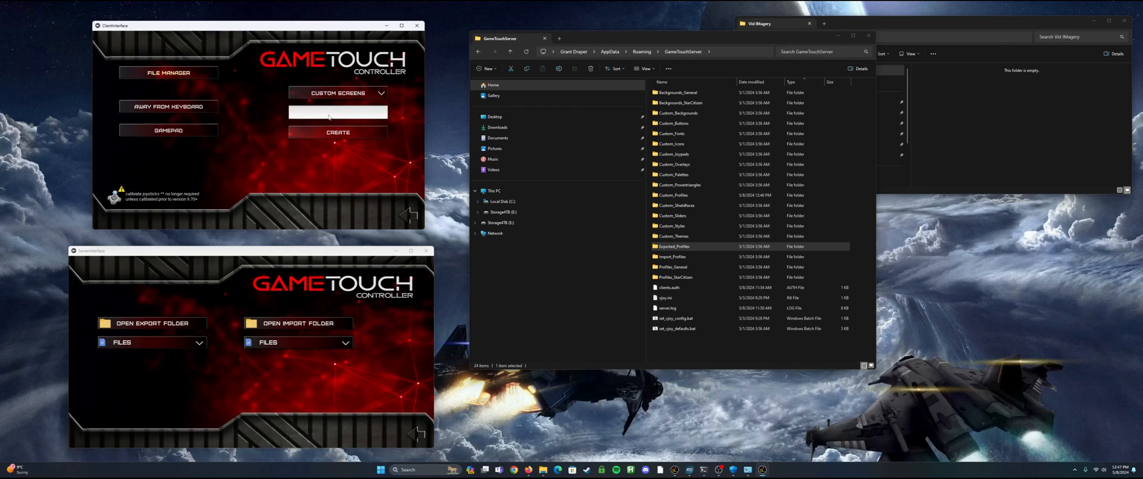
{"action": "left_click", "coordinate": [329, 116]}
{"action": "type", "text": "equinox"}
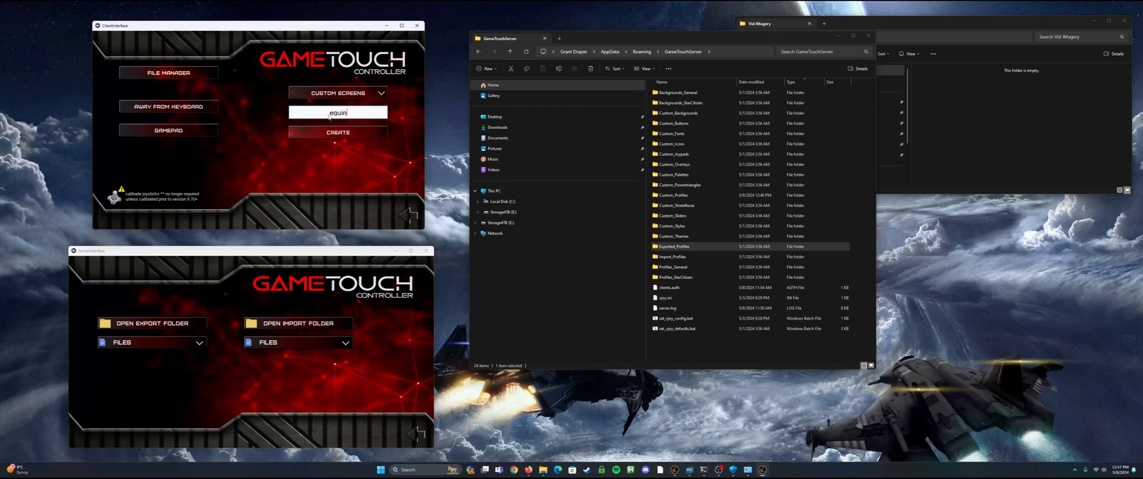
{"action": "left_click", "coordinate": [345, 138]}
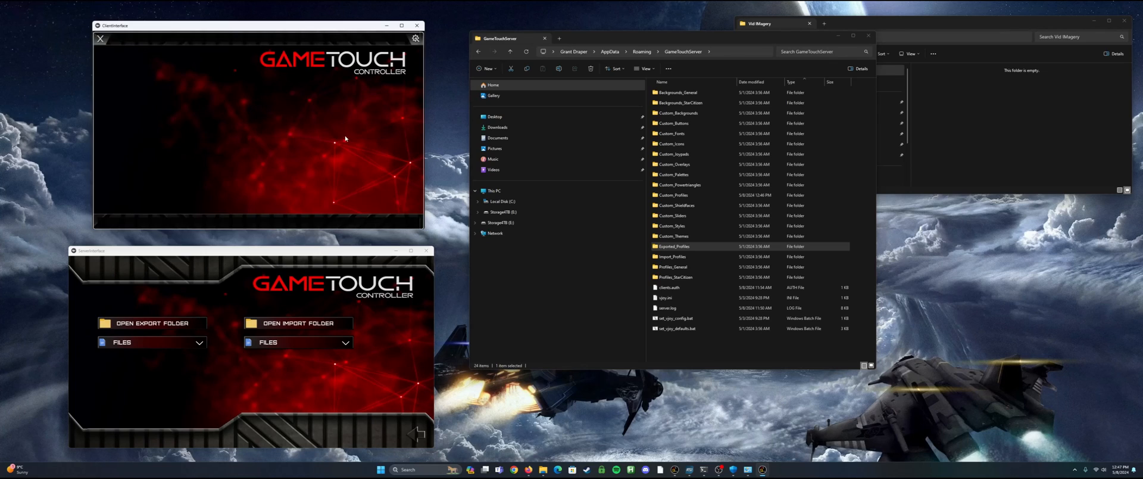
Step: Put the equinox screen in edit mode and start a new panel button that uses the custom EQNX button image
{"action": "left_click", "coordinate": [416, 43]}
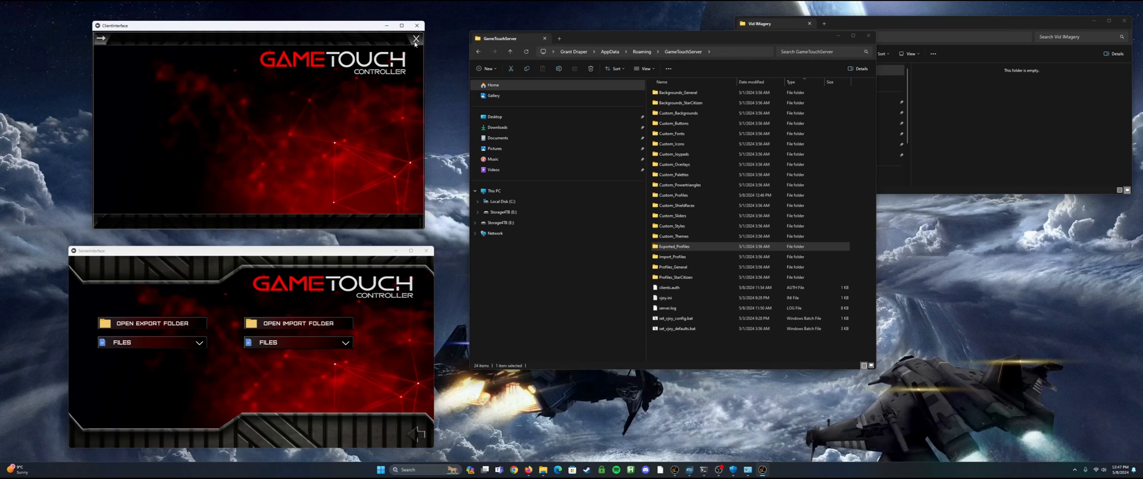
{"action": "left_click", "coordinate": [100, 39]}
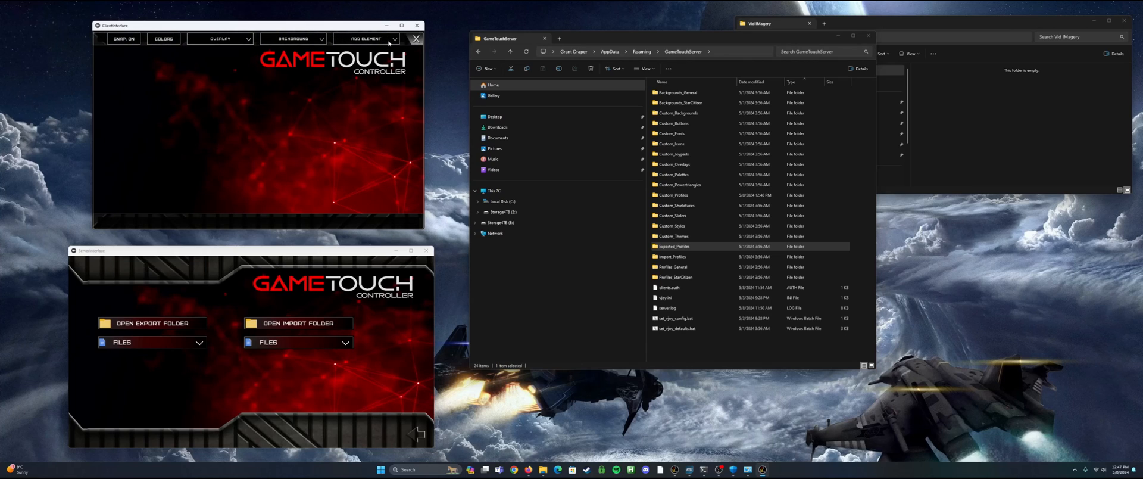
{"action": "left_click", "coordinate": [389, 42]}
{"action": "left_click", "coordinate": [365, 53]}
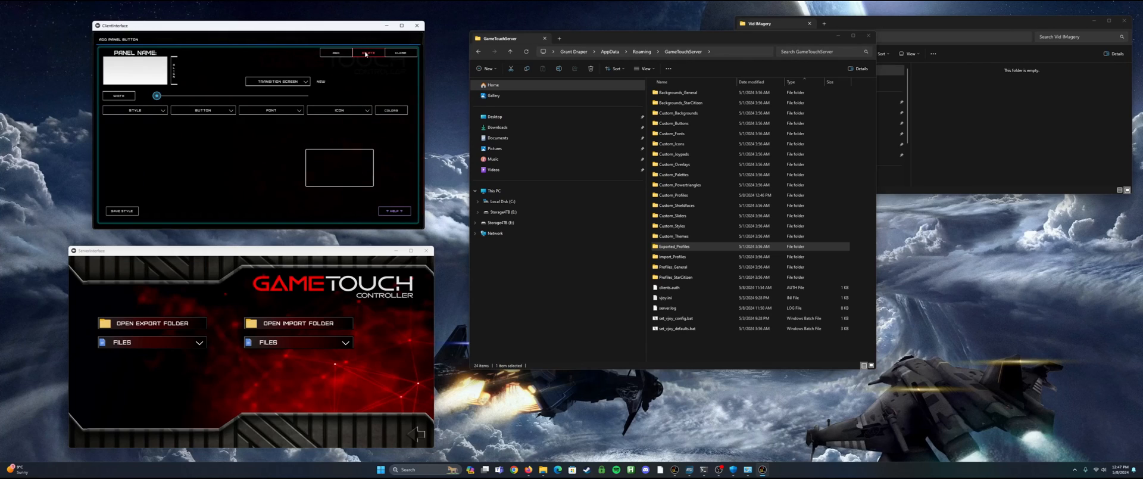
{"action": "left_click", "coordinate": [212, 112]}
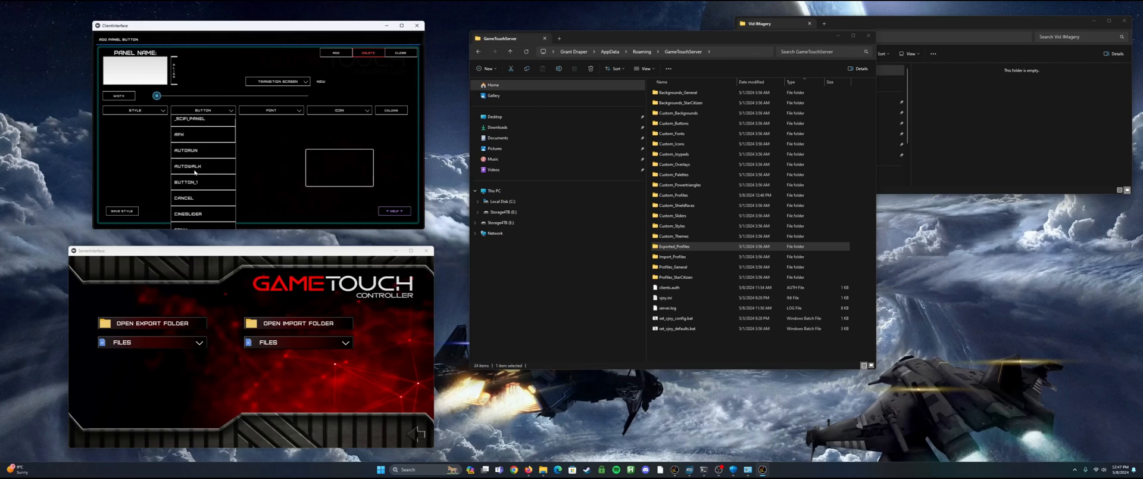
{"action": "scroll", "coordinate": [190, 185], "scroll_direction": "down", "scroll_amount": 1}
{"action": "left_click", "coordinate": [185, 201]}
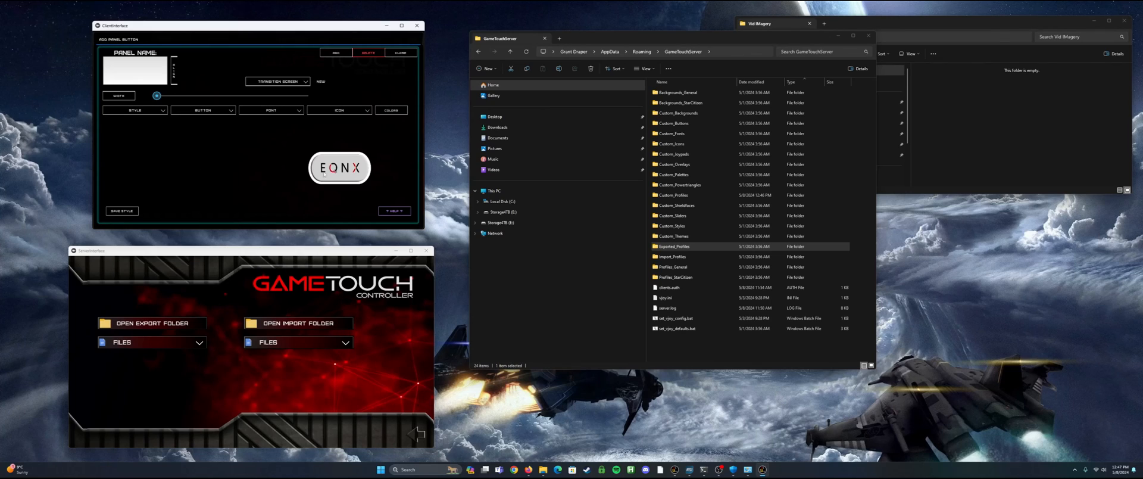
Step: Increase the panel button's height to roughly a sixth of the slider range and name the panel equinox
{"action": "left_click", "coordinate": [126, 100]}
{"action": "left_click_drag", "start_coordinate": [157, 95], "coordinate": [182, 96]}
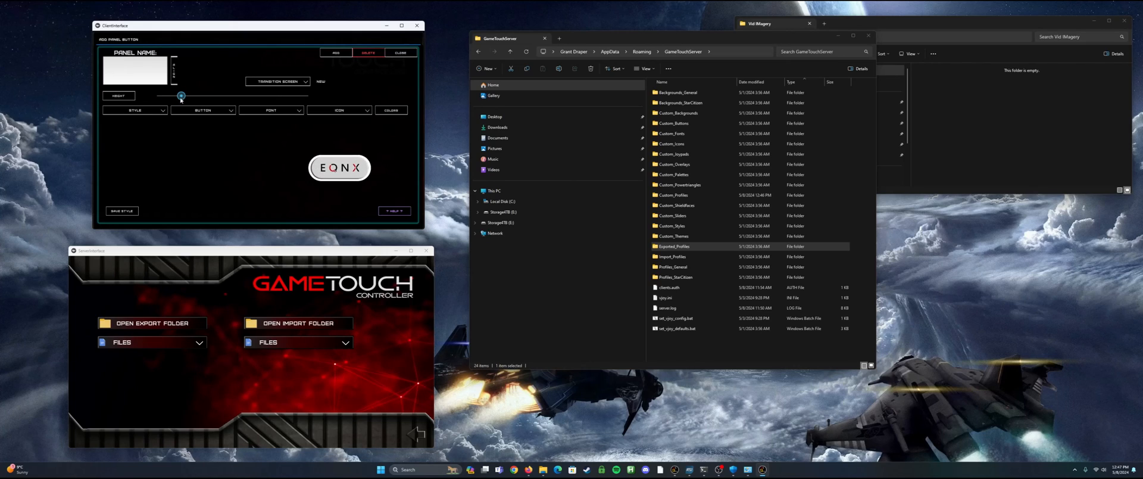
{"action": "left_click", "coordinate": [119, 80]}
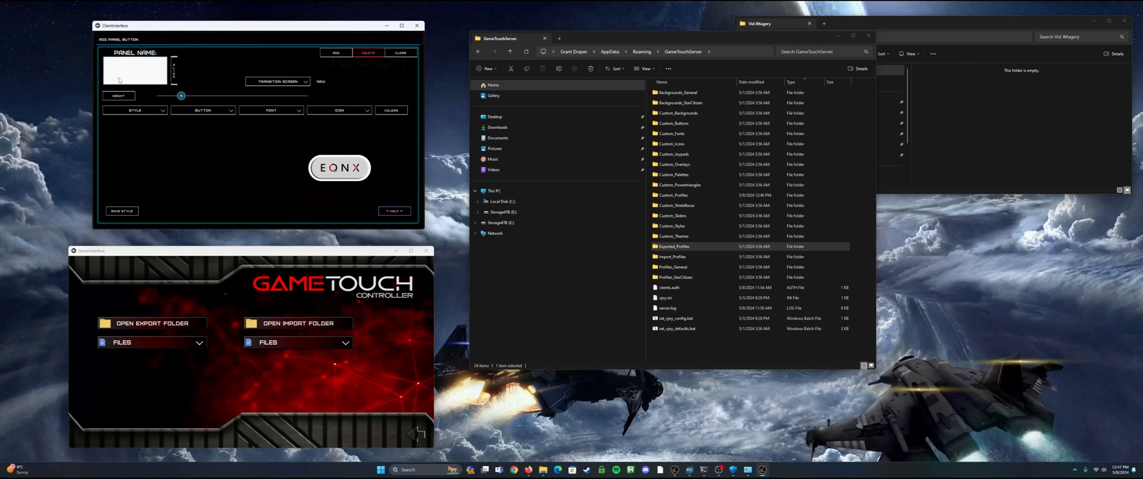
{"action": "type", "text": "equinox"}
Step: Hide the panel button's text by setting its text color alpha to 0
{"action": "left_click", "coordinate": [388, 113]}
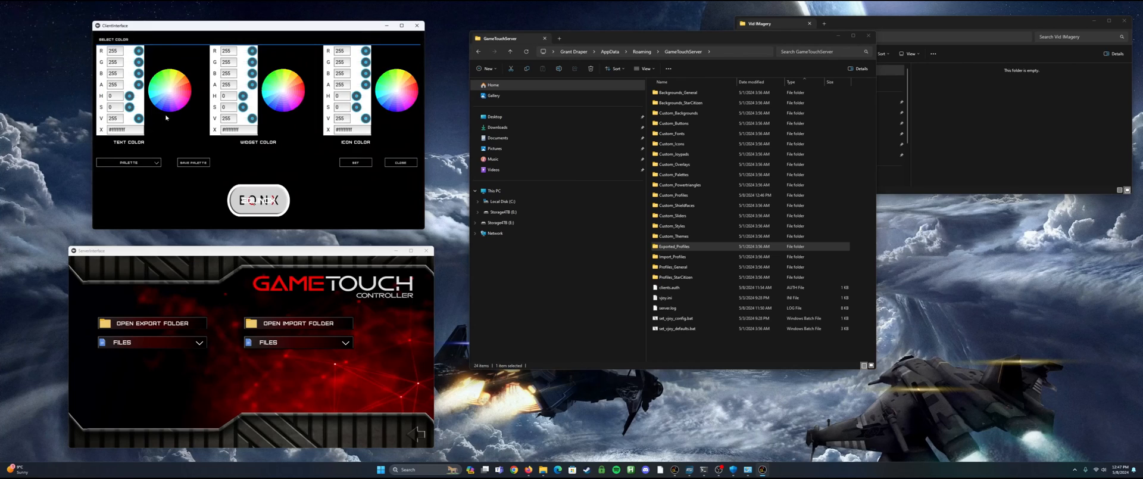
{"action": "left_click_drag", "start_coordinate": [139, 86], "coordinate": [119, 88]}
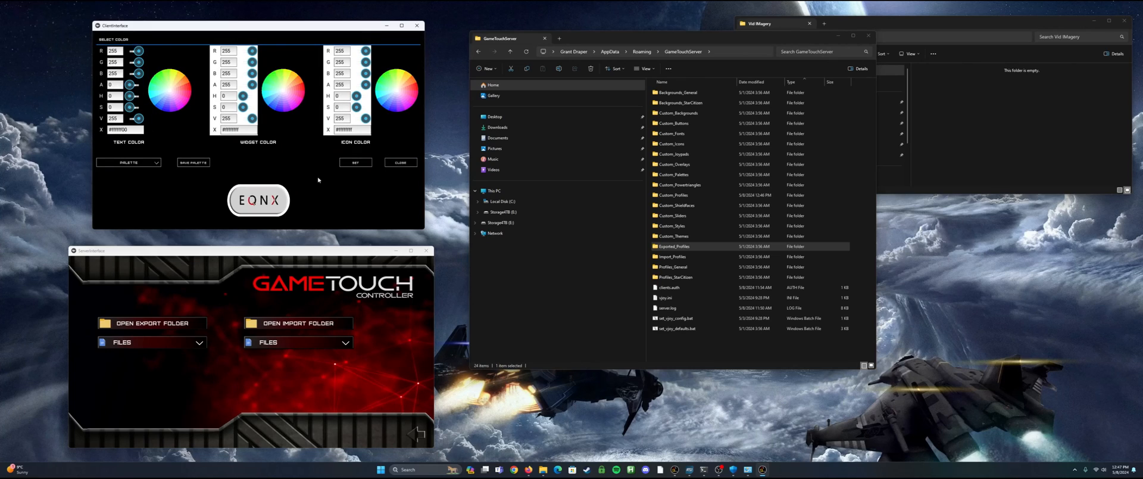
{"action": "left_click", "coordinate": [400, 161]}
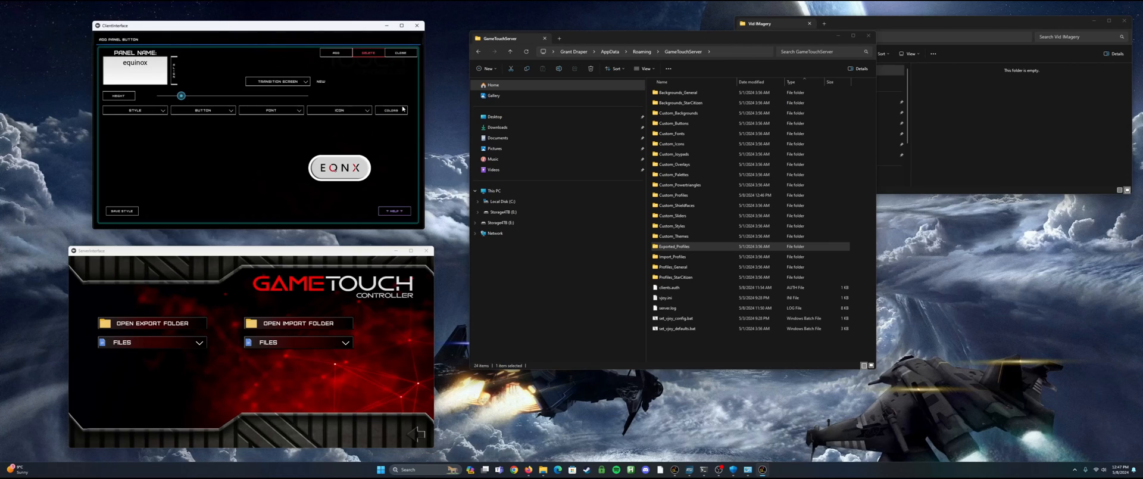
Step: Add the EQNX panel button, place it in the screen's upper left area, and leave edit mode
{"action": "left_click", "coordinate": [337, 53]}
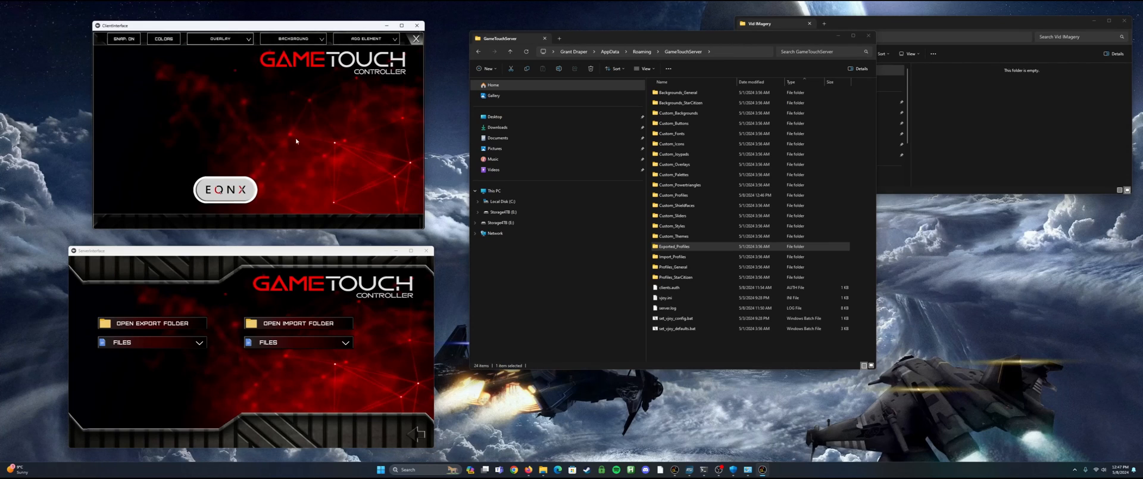
{"action": "left_click_drag", "start_coordinate": [222, 186], "coordinate": [169, 102]}
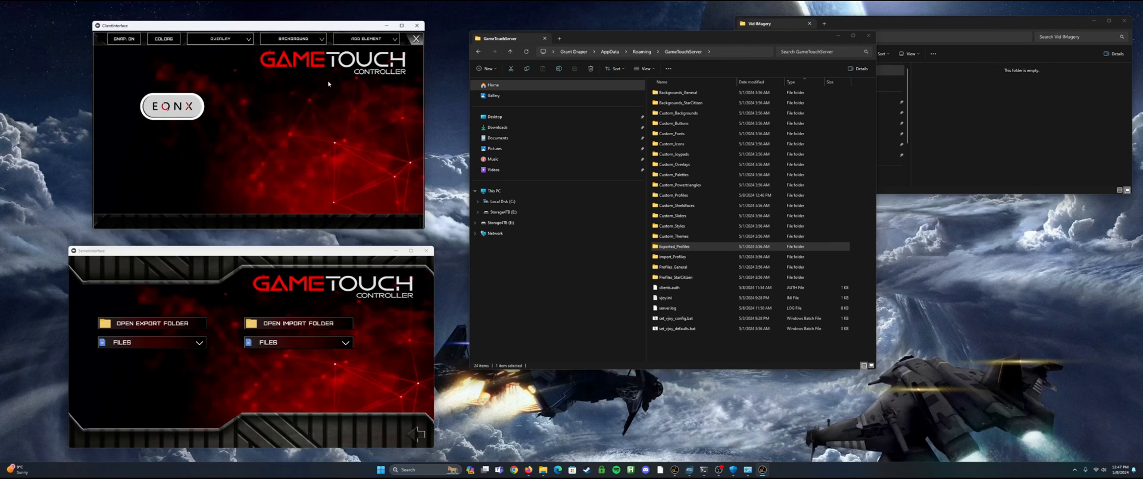
{"action": "left_click", "coordinate": [415, 40]}
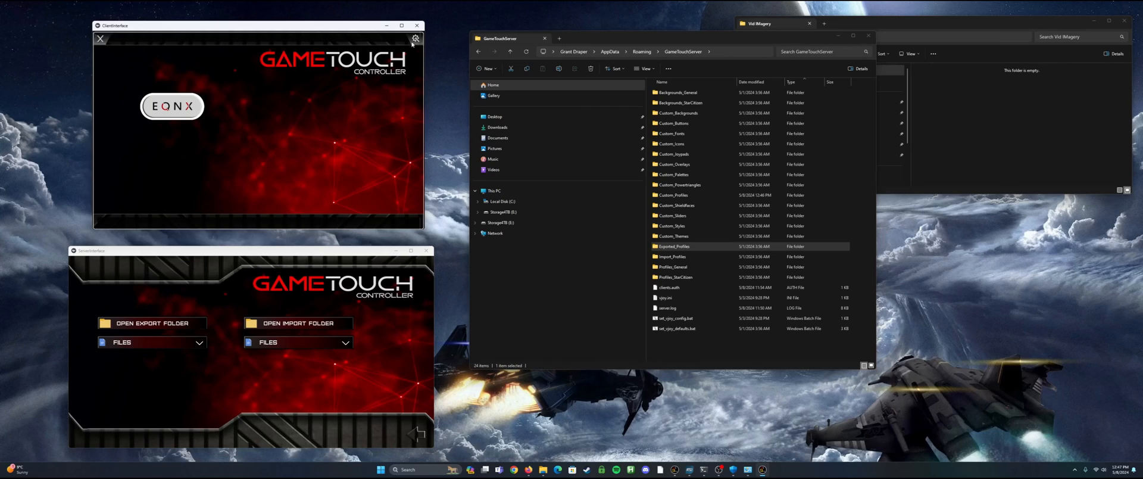
Step: Open the panel behind the EQNX button, enter its edit mode and set the background to EQNX Background
{"action": "left_click", "coordinate": [184, 117]}
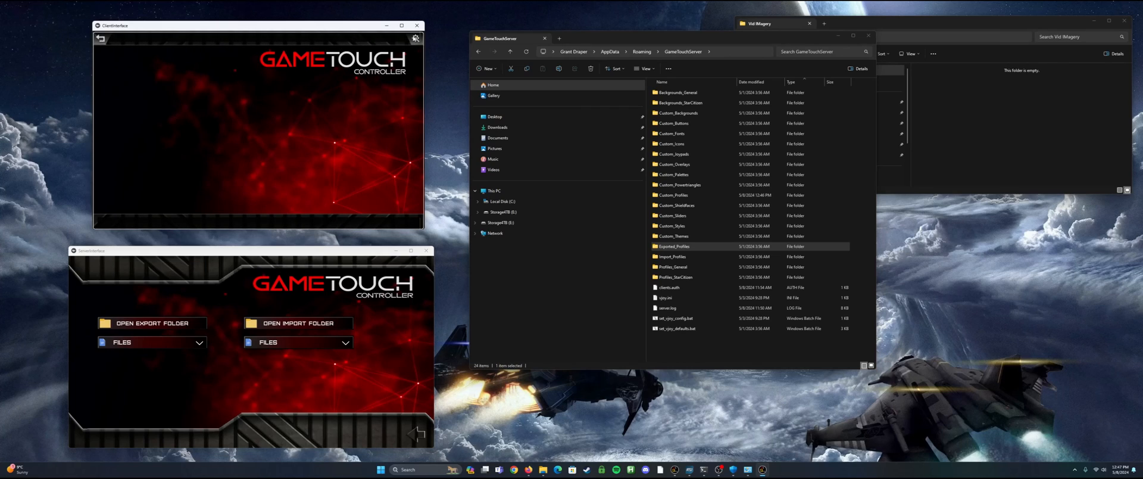
{"action": "left_click", "coordinate": [414, 37]}
{"action": "left_click", "coordinate": [103, 40]}
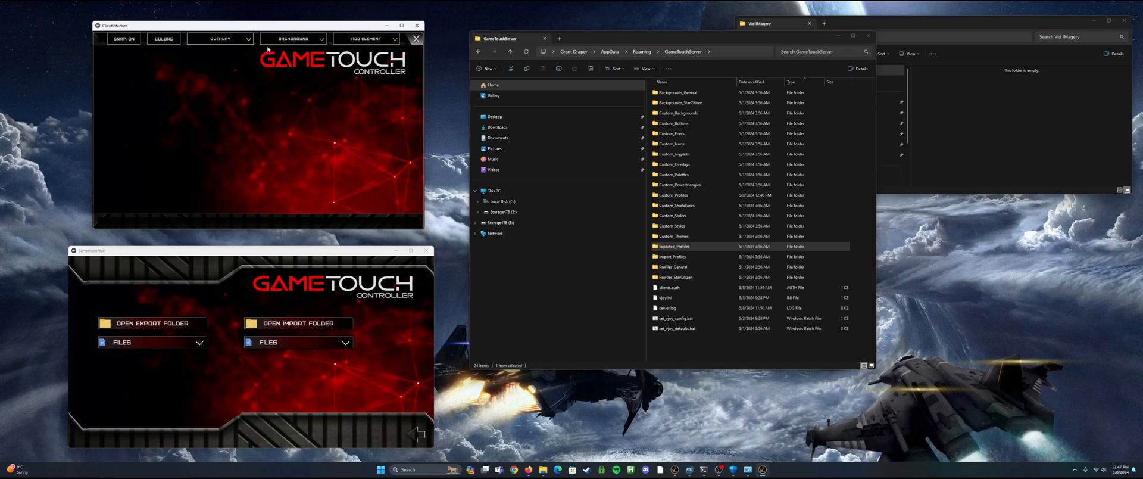
{"action": "left_click", "coordinate": [284, 41]}
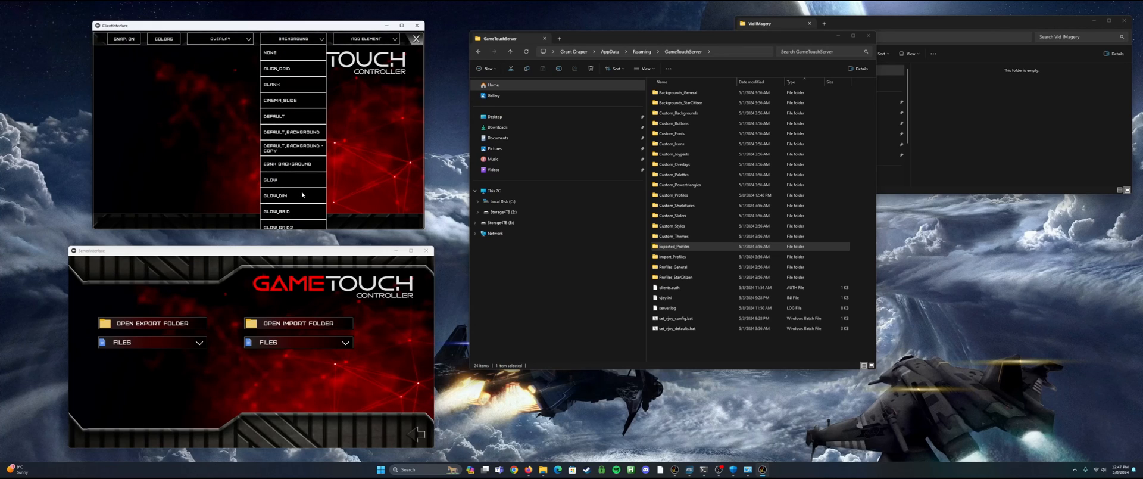
{"action": "scroll", "coordinate": [286, 131], "scroll_direction": "down", "scroll_amount": 6}
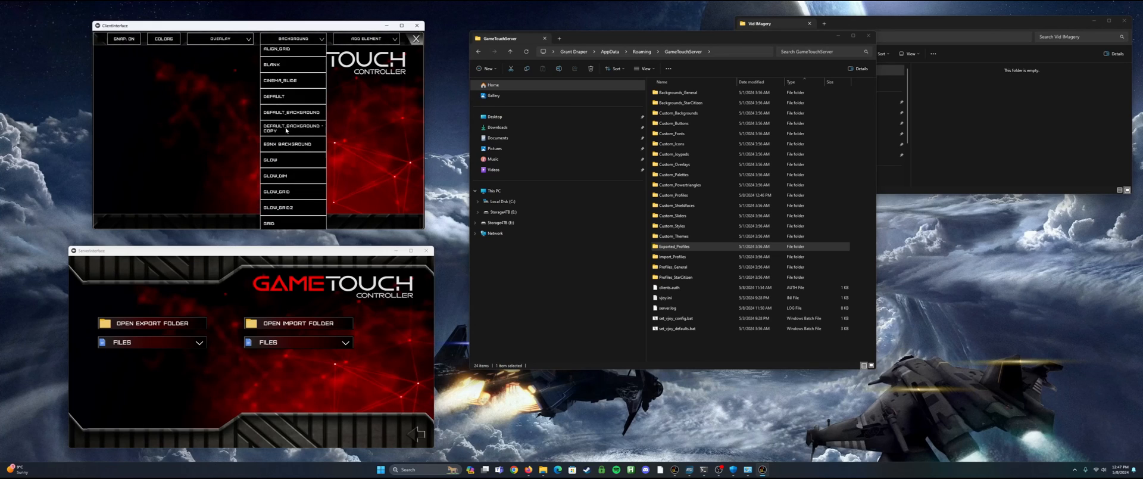
{"action": "scroll", "coordinate": [289, 182], "scroll_direction": "up", "scroll_amount": 4}
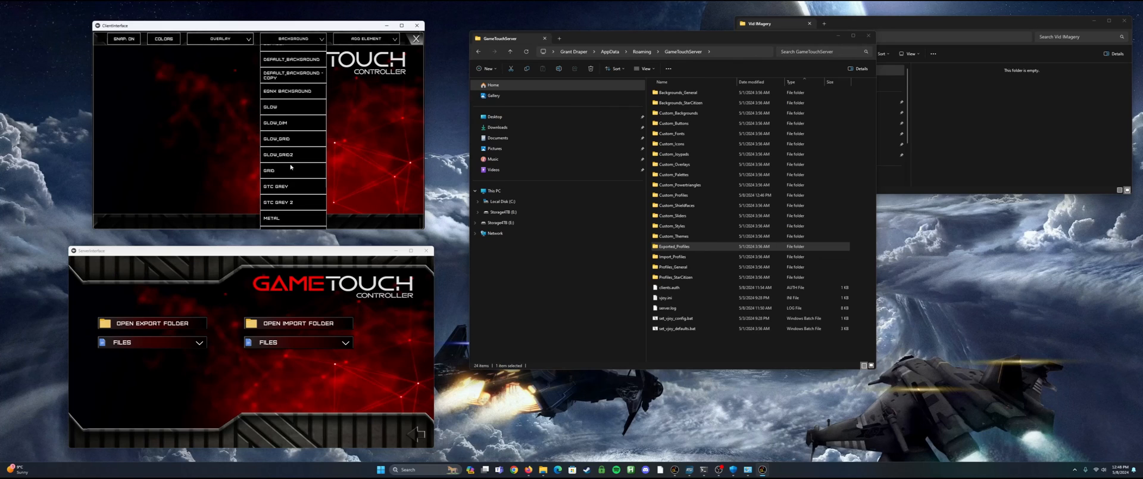
{"action": "left_click", "coordinate": [286, 126]}
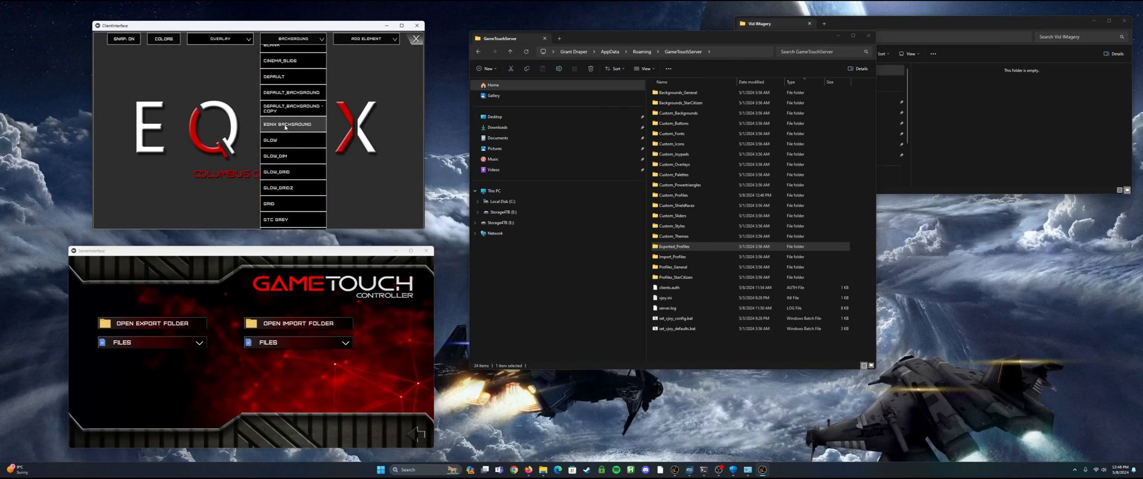
Step: Apply the custom EQNX frame overlay to the panel and leave edit mode
{"action": "left_click", "coordinate": [219, 44]}
{"action": "left_click", "coordinate": [220, 70]}
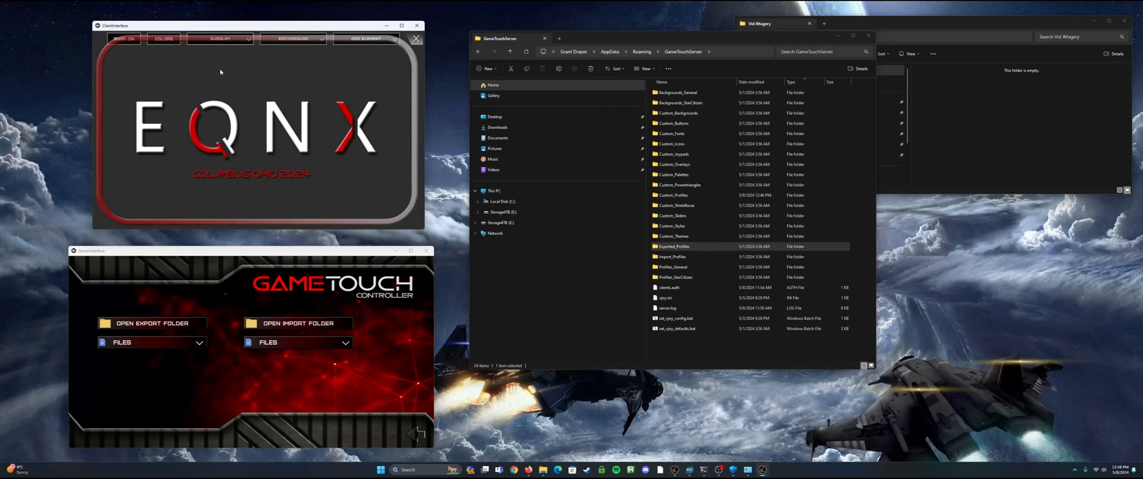
{"action": "left_click", "coordinate": [416, 41]}
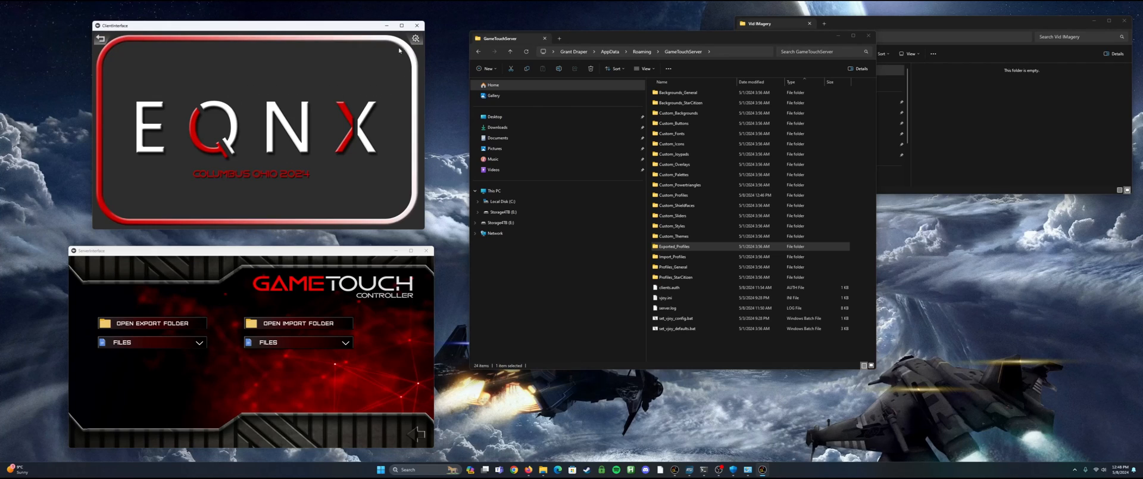
Step: Put the EQNX panel back in edit mode and start a new button that uses the EQNX button image
{"action": "left_click", "coordinate": [416, 39]}
{"action": "left_click", "coordinate": [374, 40]}
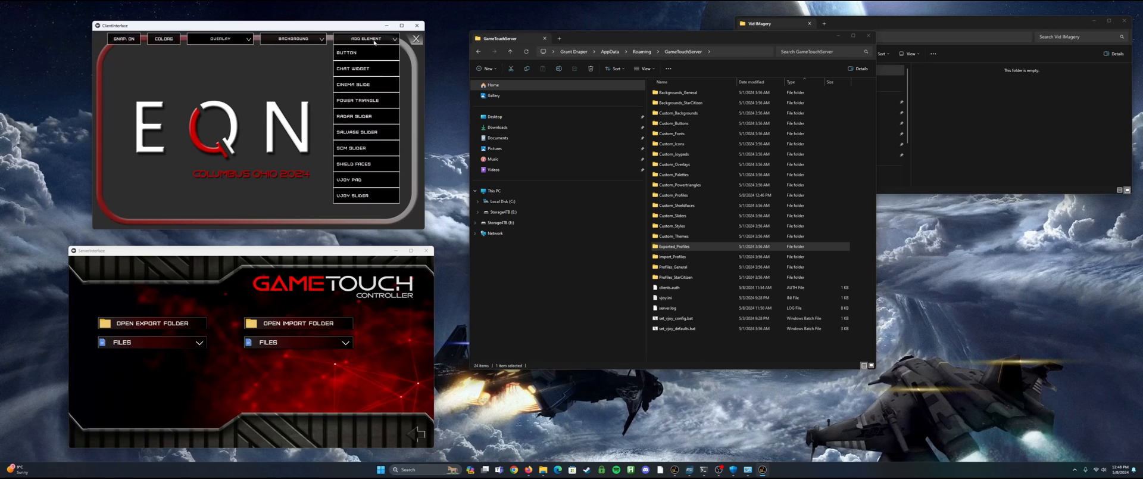
{"action": "left_click", "coordinate": [363, 53]}
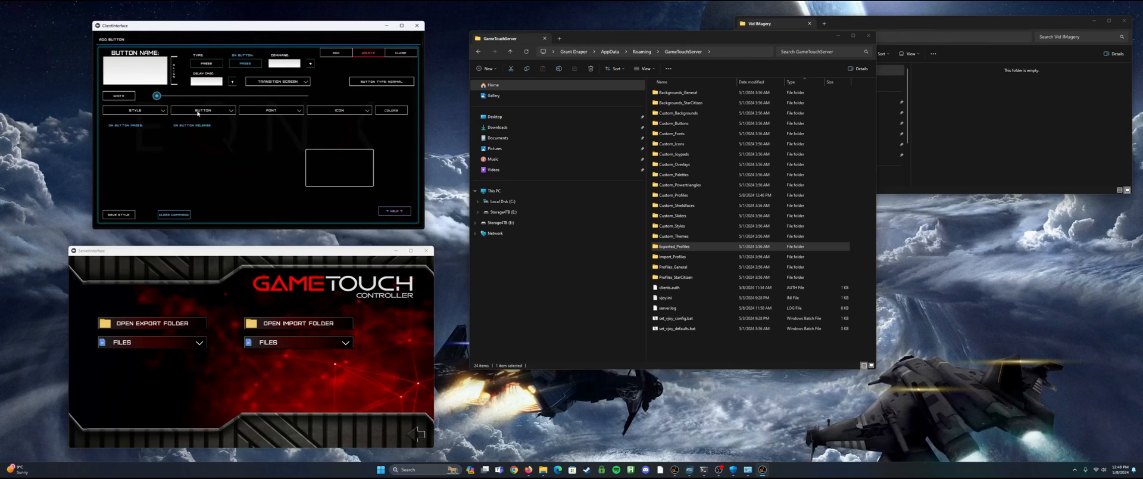
{"action": "left_click", "coordinate": [200, 112]}
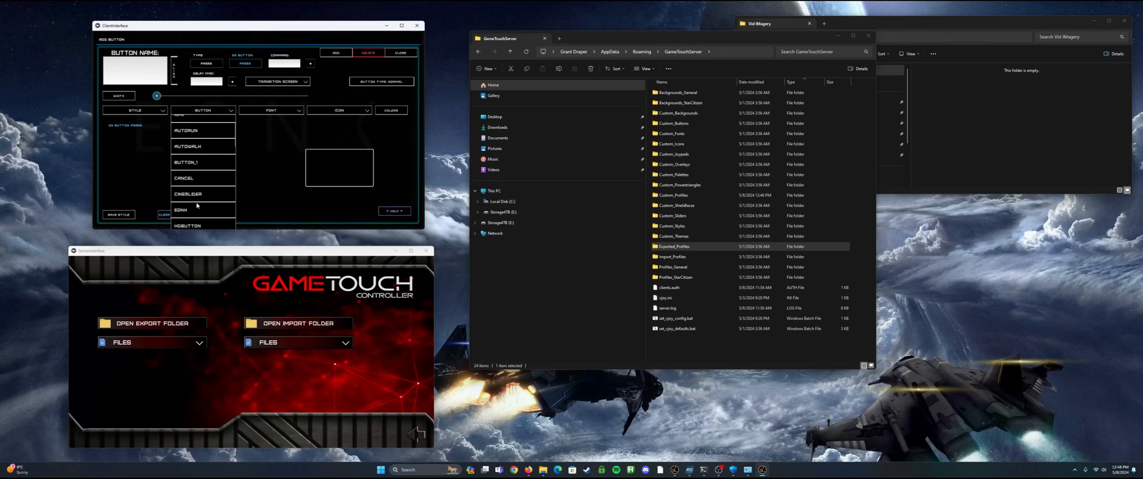
{"action": "left_click", "coordinate": [191, 196]}
Step: Enlarge the new button to roughly two fifths of the size slider range and add it to the panel without a name
{"action": "left_click_drag", "start_coordinate": [157, 96], "coordinate": [222, 97]}
{"action": "left_click", "coordinate": [118, 96]}
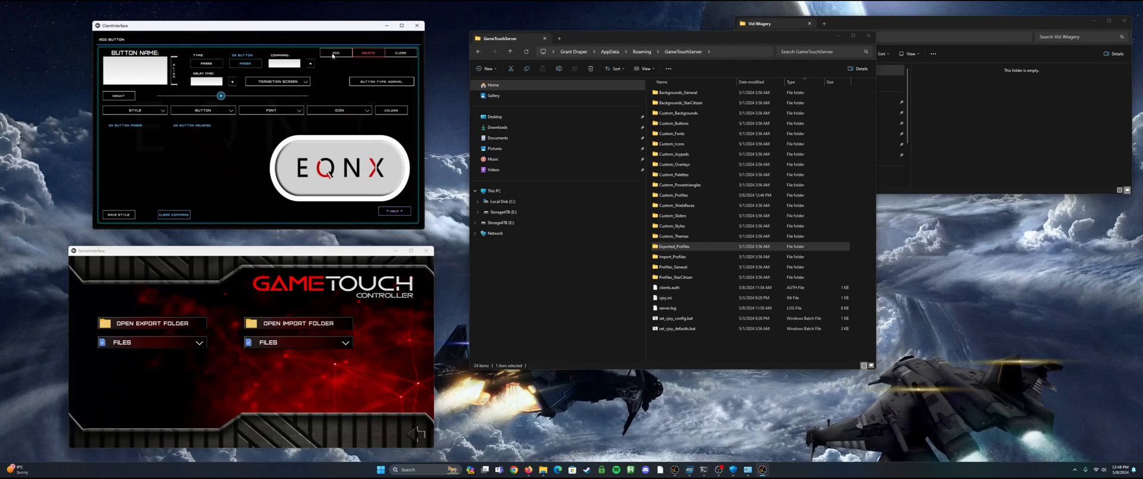
{"action": "left_click", "coordinate": [148, 70]}
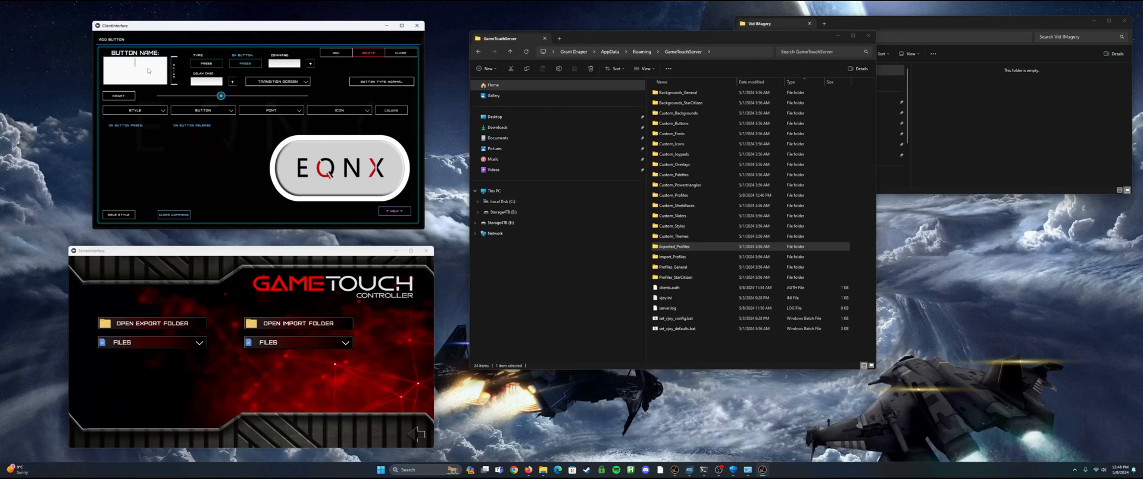
{"action": "left_click", "coordinate": [337, 52]}
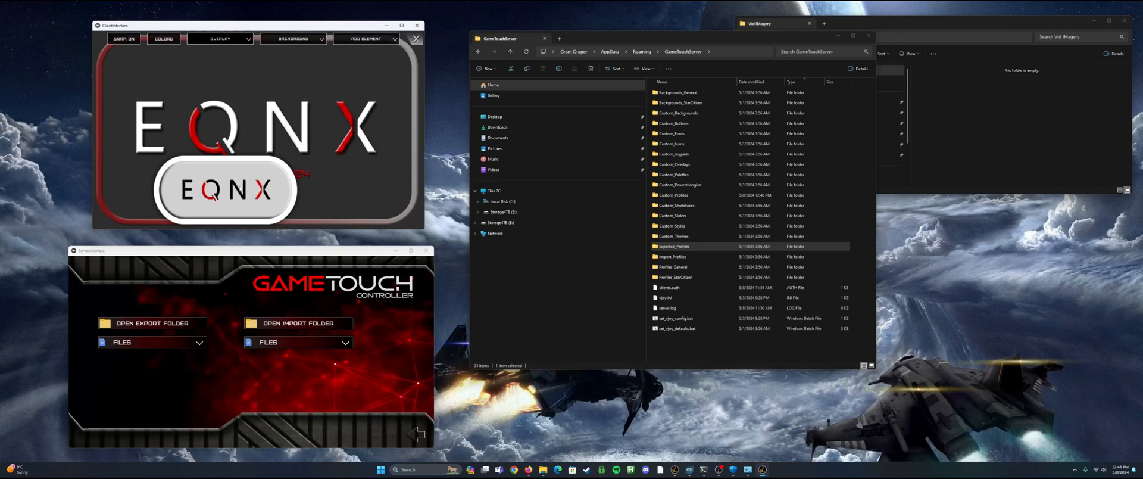
Step: Reopen the added EQNX button and shrink it to roughly an eighth of the size slider range
{"action": "left_click", "coordinate": [235, 186]}
{"action": "left_click_drag", "start_coordinate": [234, 97], "coordinate": [178, 99]}
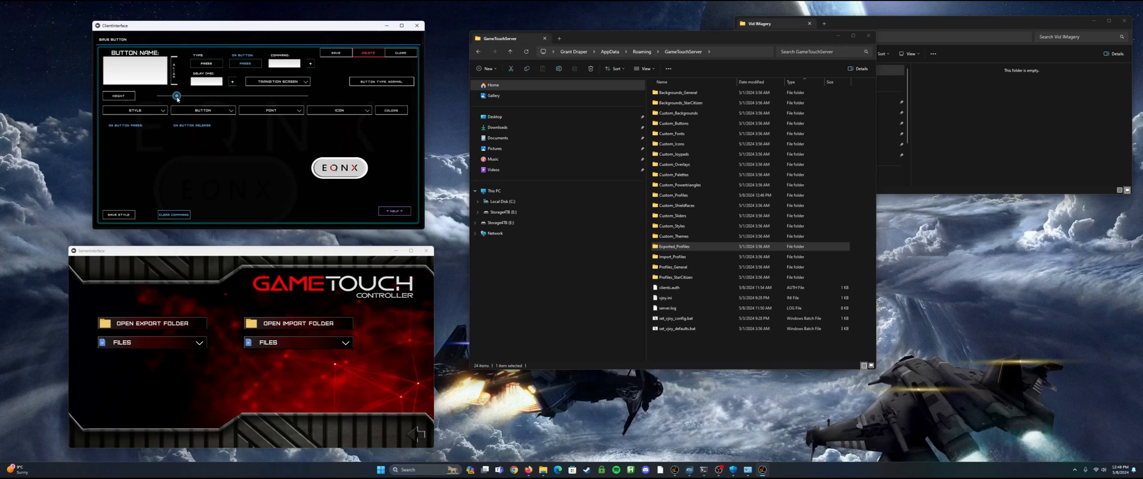
{"action": "left_click", "coordinate": [400, 53]}
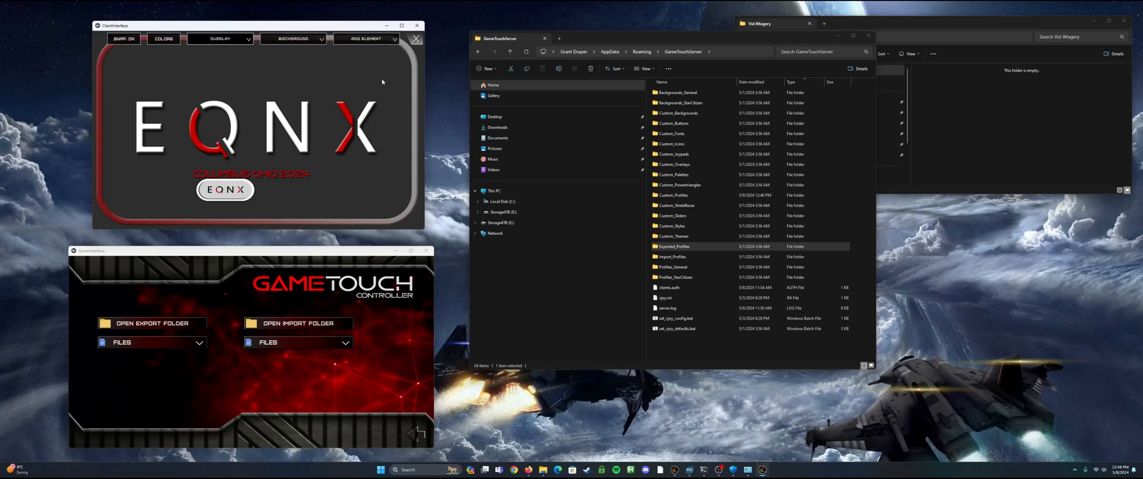
Step: Move the small EQNX button into the panel's lower right corner inside the overlay frame and leave edit mode
{"action": "left_click_drag", "start_coordinate": [226, 191], "coordinate": [360, 192]}
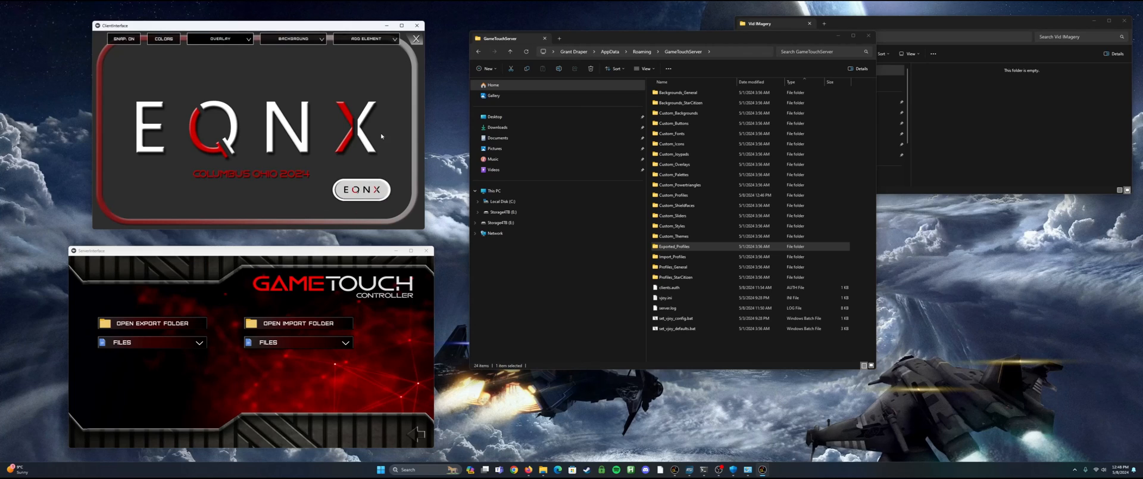
{"action": "left_click", "coordinate": [415, 40]}
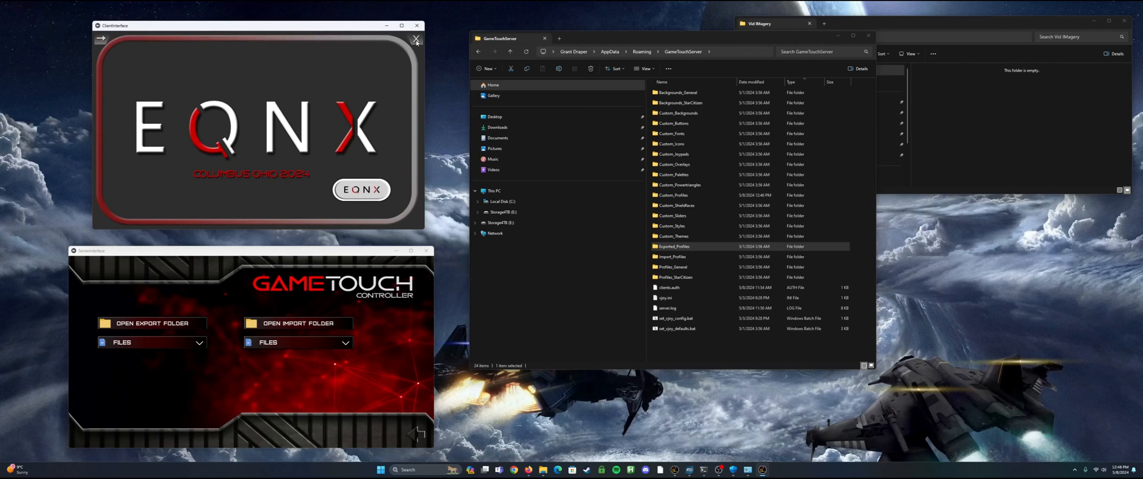
{"action": "left_click", "coordinate": [416, 39]}
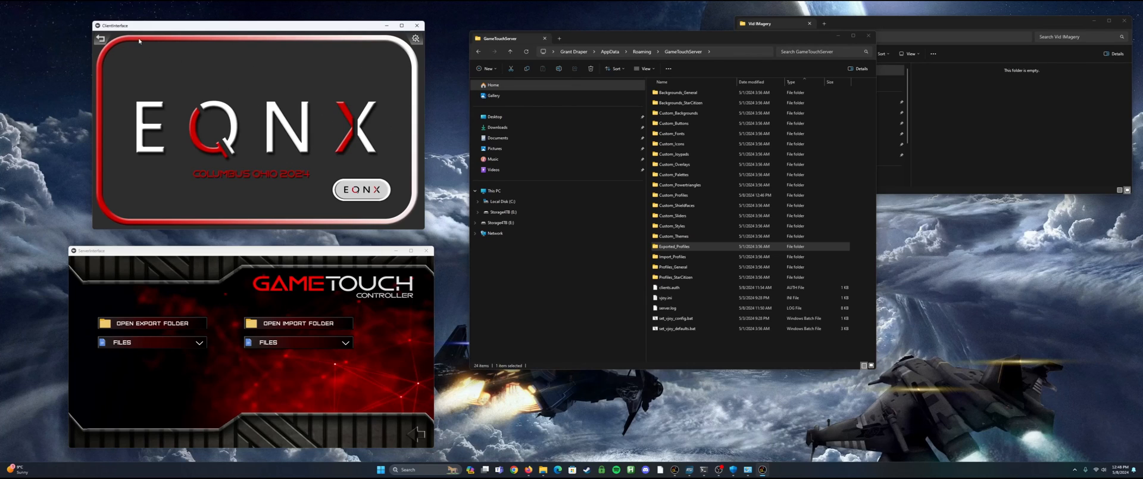
Step: Exit the panels, sync the custom assets from the client and close both open File Explorer windows
{"action": "left_click", "coordinate": [100, 39]}
{"action": "left_click", "coordinate": [101, 40]}
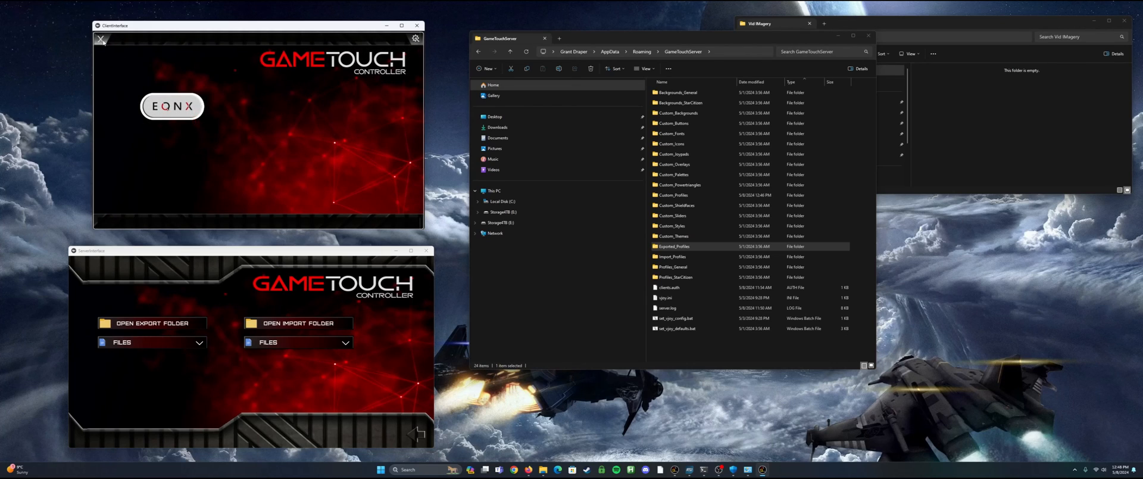
{"action": "left_click", "coordinate": [137, 70]}
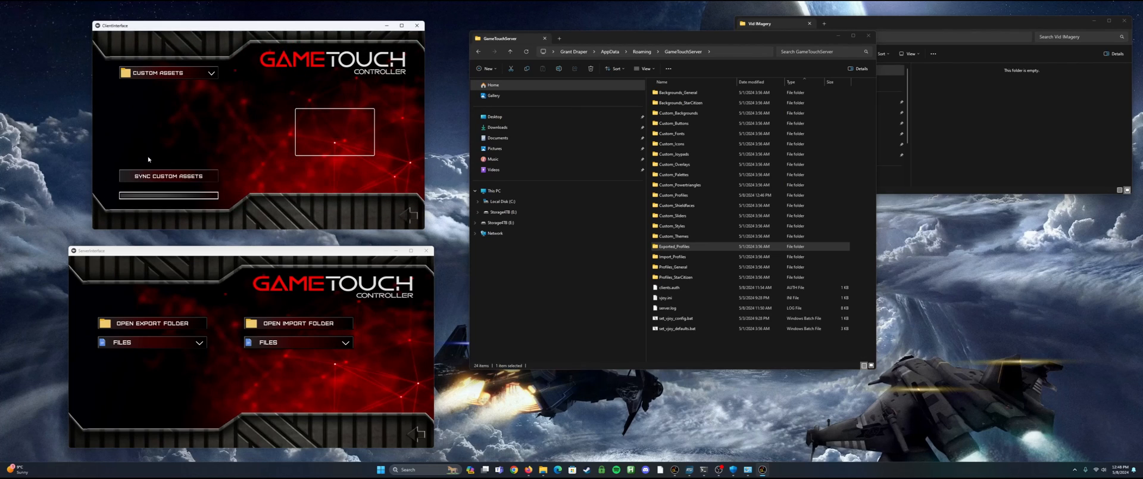
{"action": "left_click", "coordinate": [178, 177]}
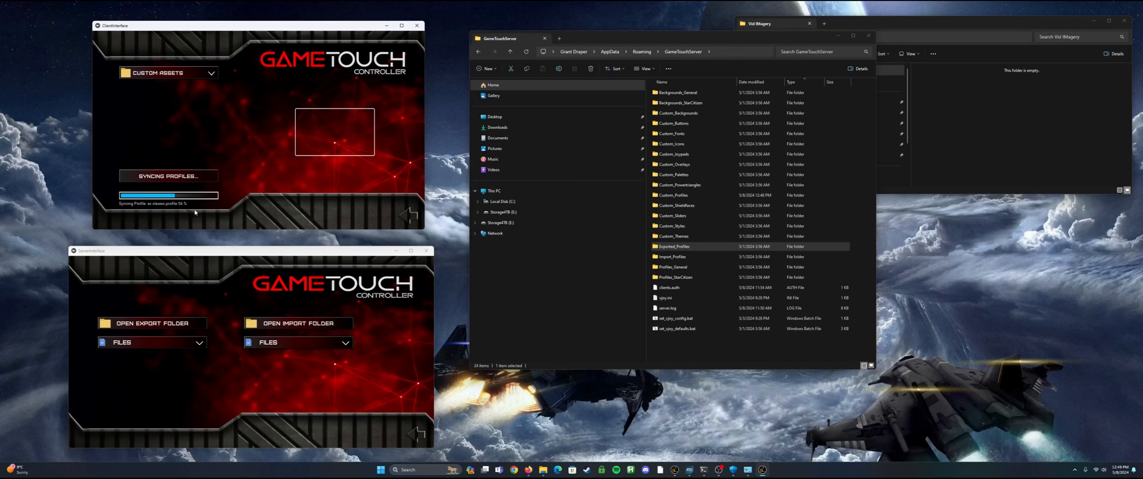
{"action": "left_click", "coordinate": [869, 36]}
{"action": "left_click", "coordinate": [1124, 20]}
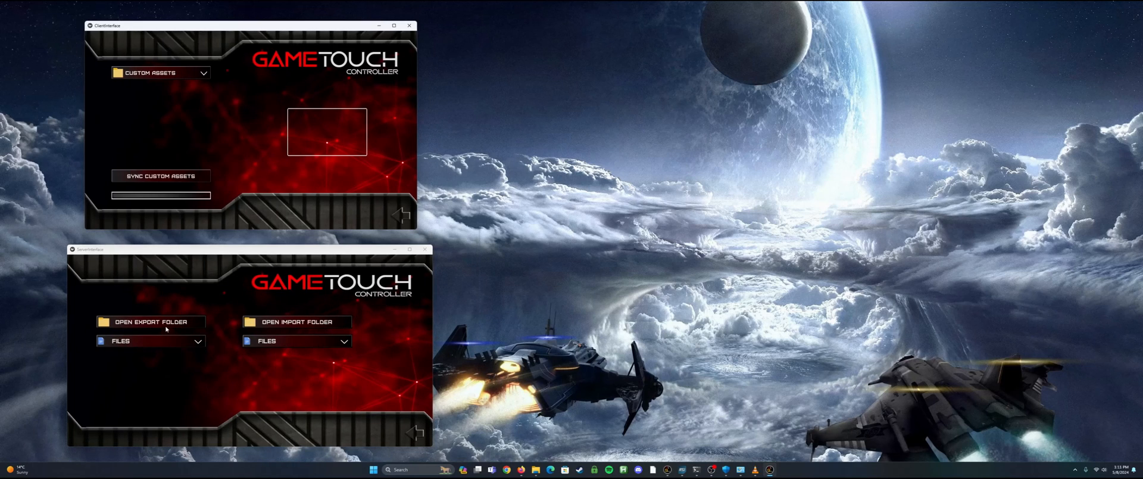
Step: Open the server's export folder, choose the Equinox profile and build its export zip
{"action": "left_click", "coordinate": [167, 325]}
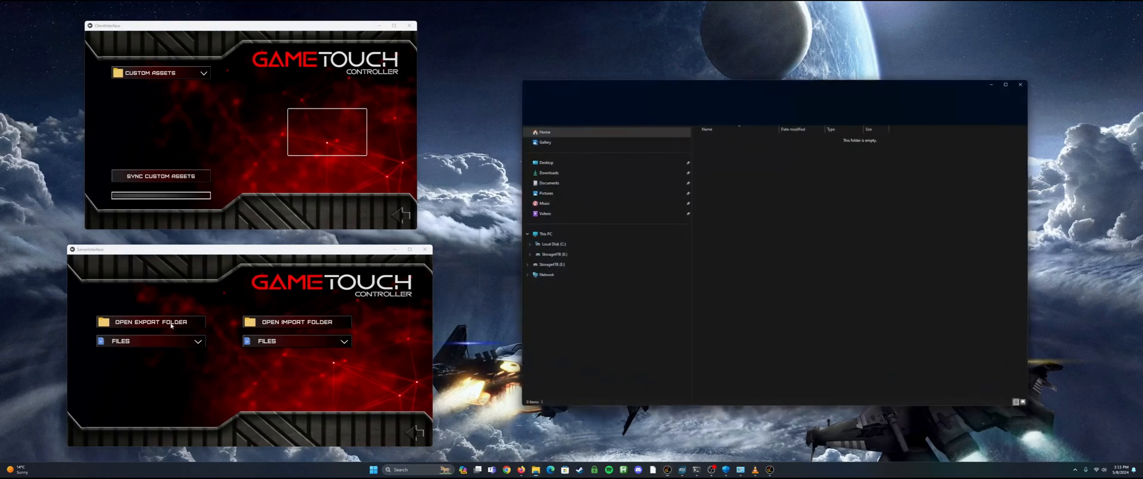
{"action": "left_click", "coordinate": [166, 343]}
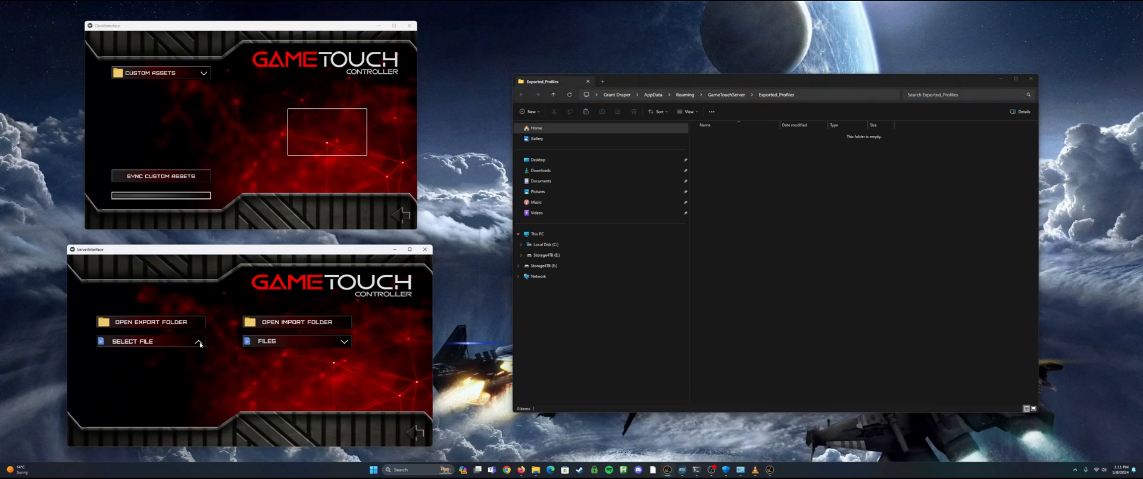
{"action": "scroll", "coordinate": [166, 360], "scroll_direction": "up", "scroll_amount": 2}
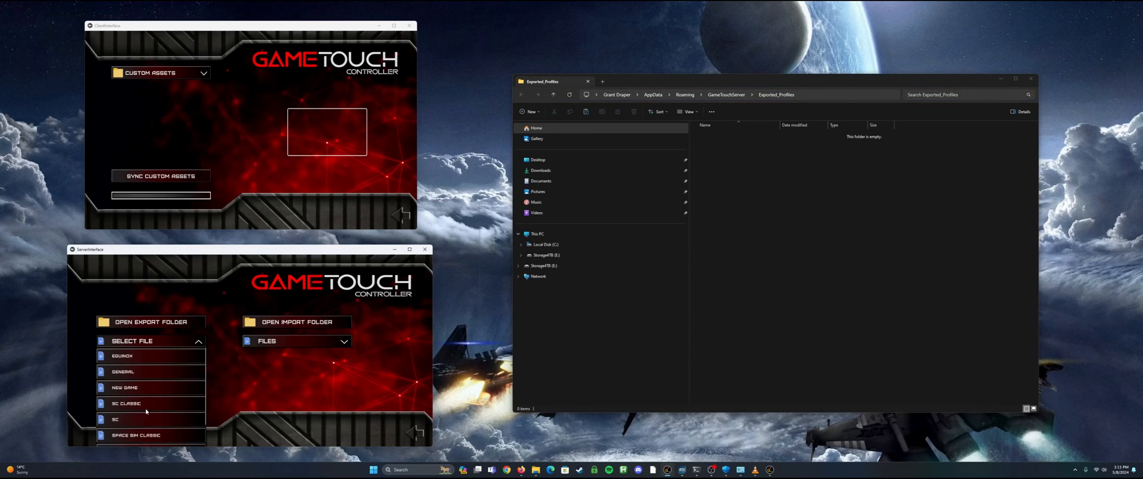
{"action": "left_click", "coordinate": [130, 357]}
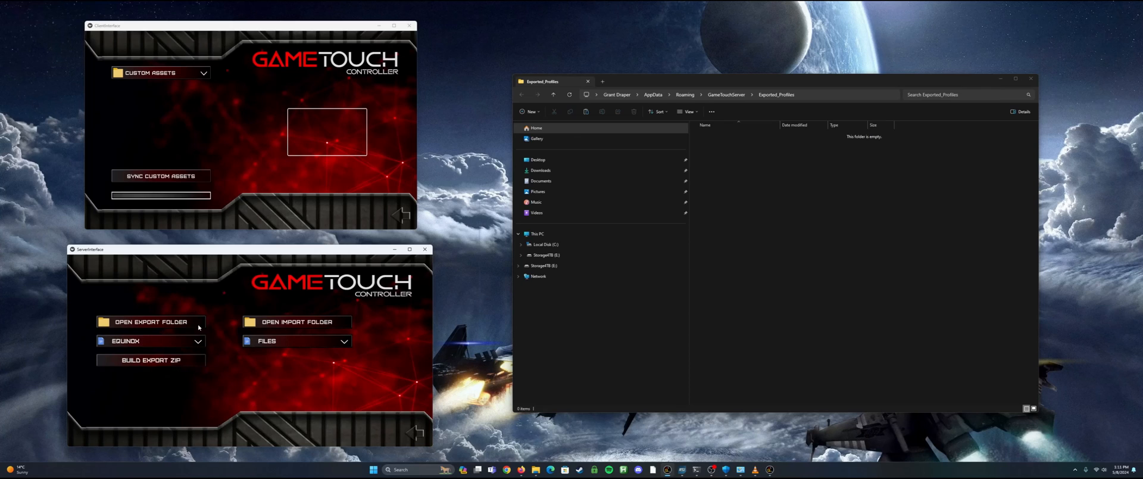
{"action": "left_click", "coordinate": [142, 361]}
Step: Open the import folder, move the exported equinox profile zip into Import_Profiles and close the Exported_Profiles window
{"action": "left_click", "coordinate": [318, 324]}
{"action": "left_click_drag", "start_coordinate": [819, 93], "coordinate": [804, 181]}
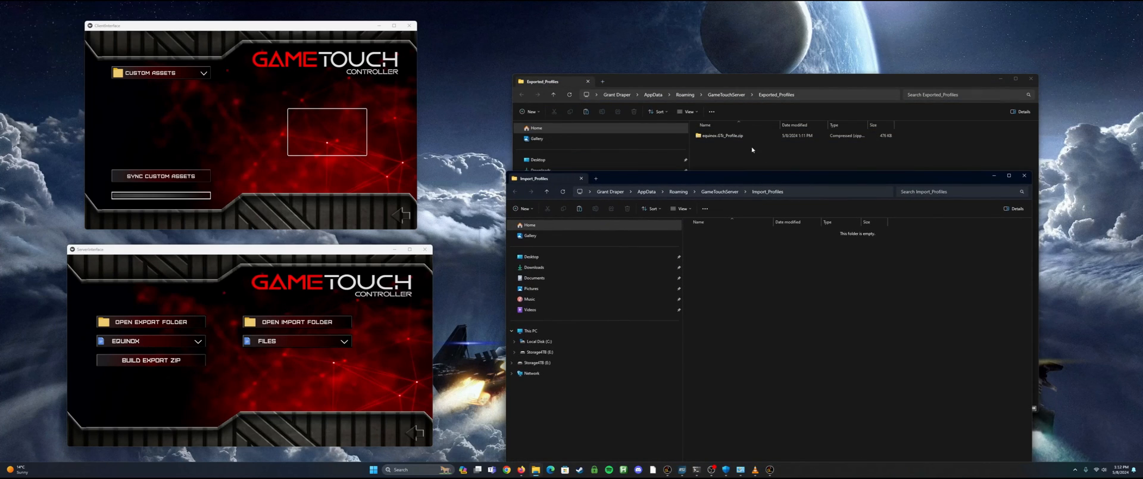
{"action": "key", "text": "ctrl+v"}
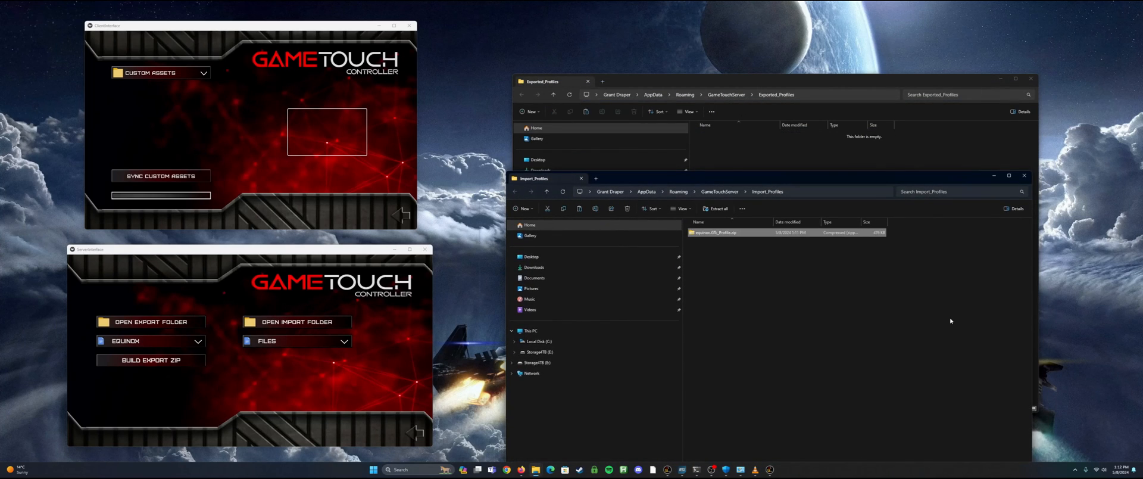
{"action": "left_click", "coordinate": [1030, 78]}
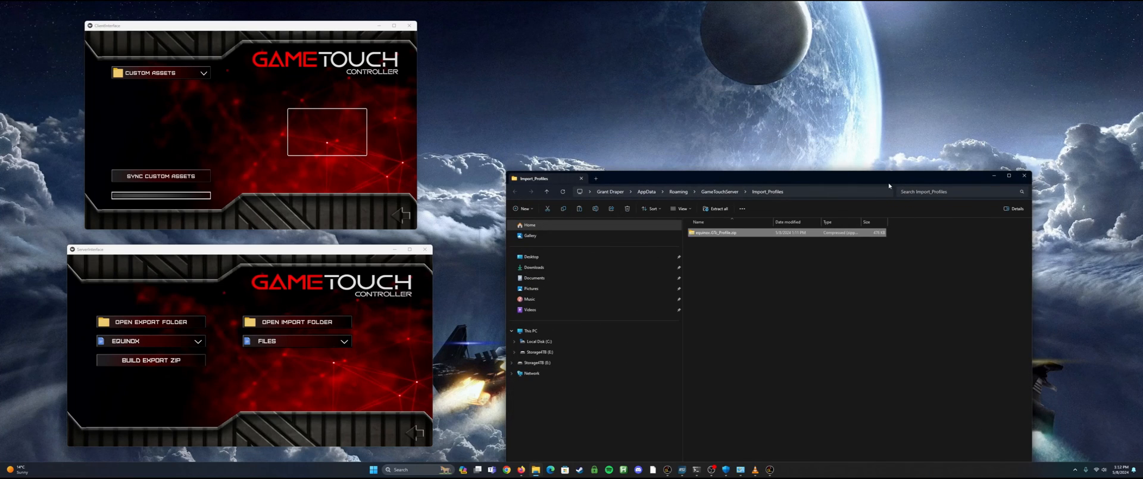
{"action": "left_click_drag", "start_coordinate": [868, 183], "coordinate": [866, 68]}
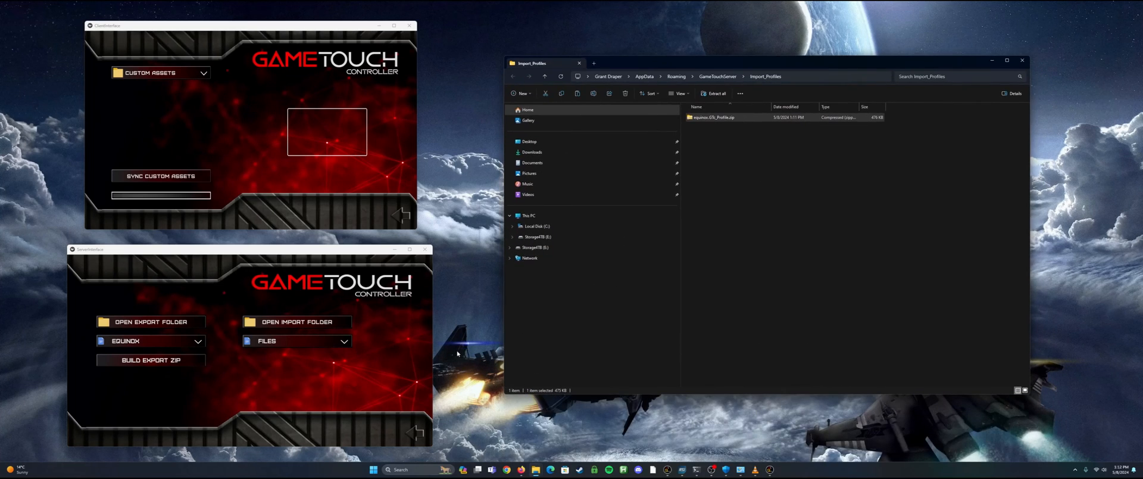
Step: Choose Equinox as the profile to import and open the Custom_Buttons folder inside GameTouchServer
{"action": "left_click", "coordinate": [324, 342]}
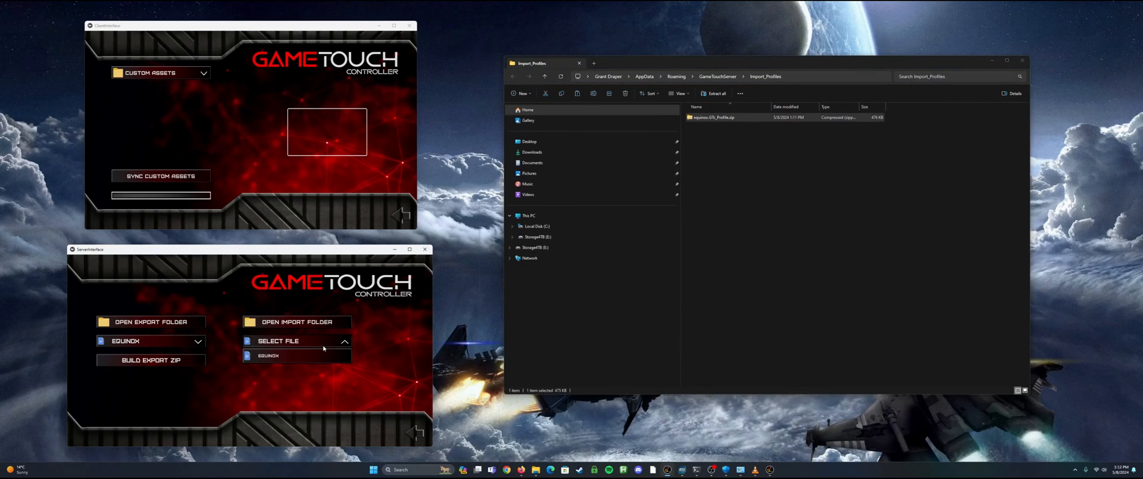
{"action": "left_click", "coordinate": [281, 356]}
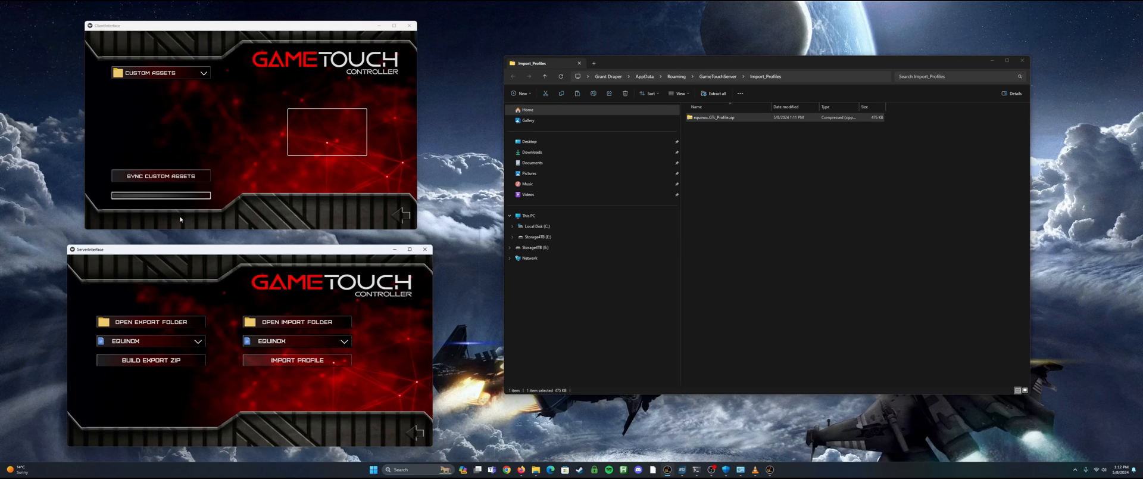
{"action": "left_click", "coordinate": [718, 76]}
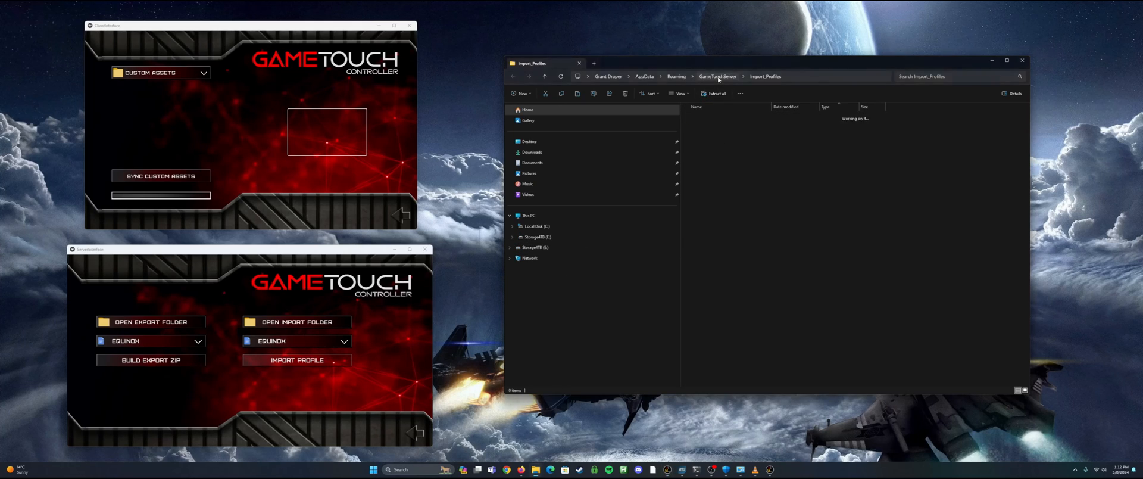
{"action": "double_click", "coordinate": [714, 149]}
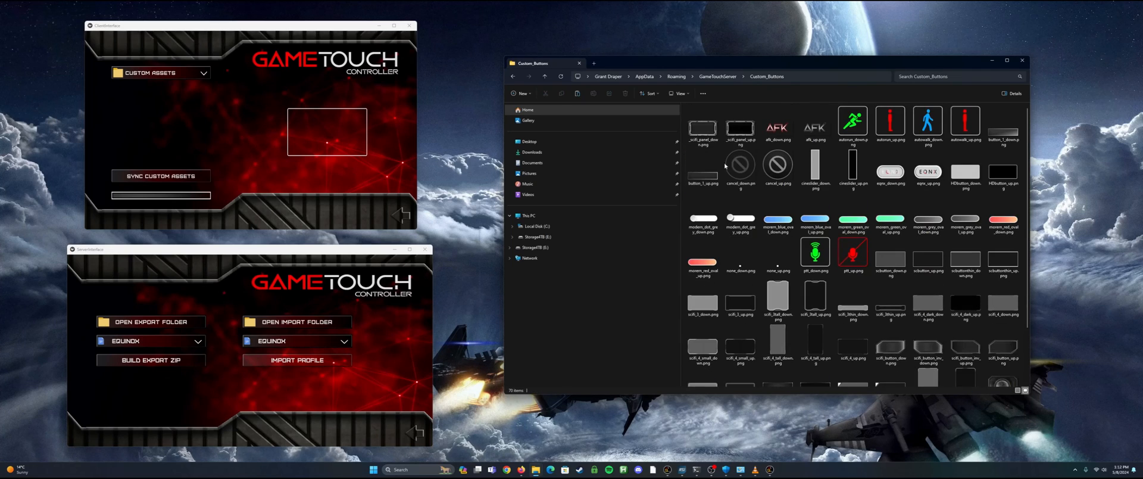
Step: Delete the button images eqnx_down.png and eqnx_up.png from the Custom_Buttons folder
{"action": "left_click", "coordinate": [929, 178]}
{"action": "left_click", "coordinate": [899, 179], "text": "ctrl"}
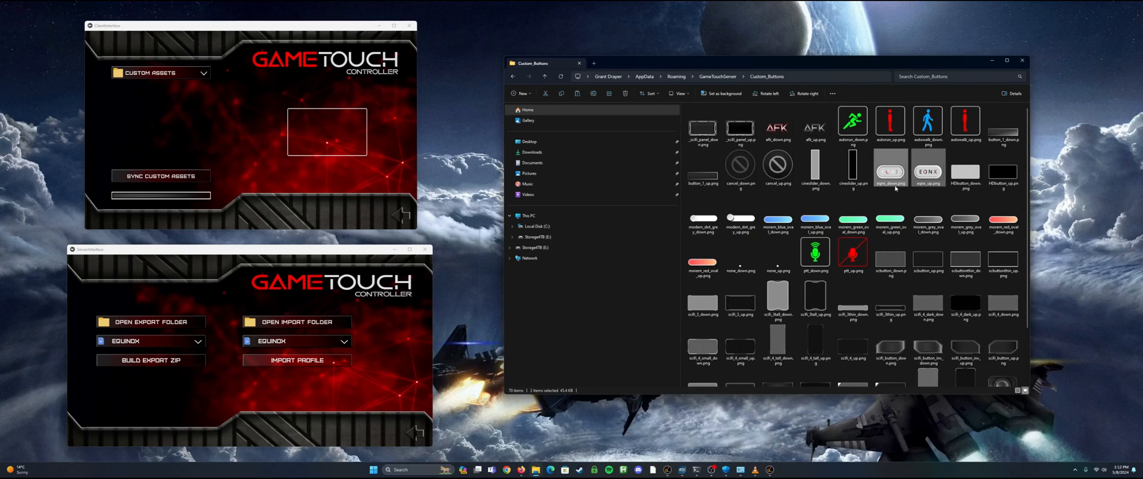
{"action": "key", "text": "Delete"}
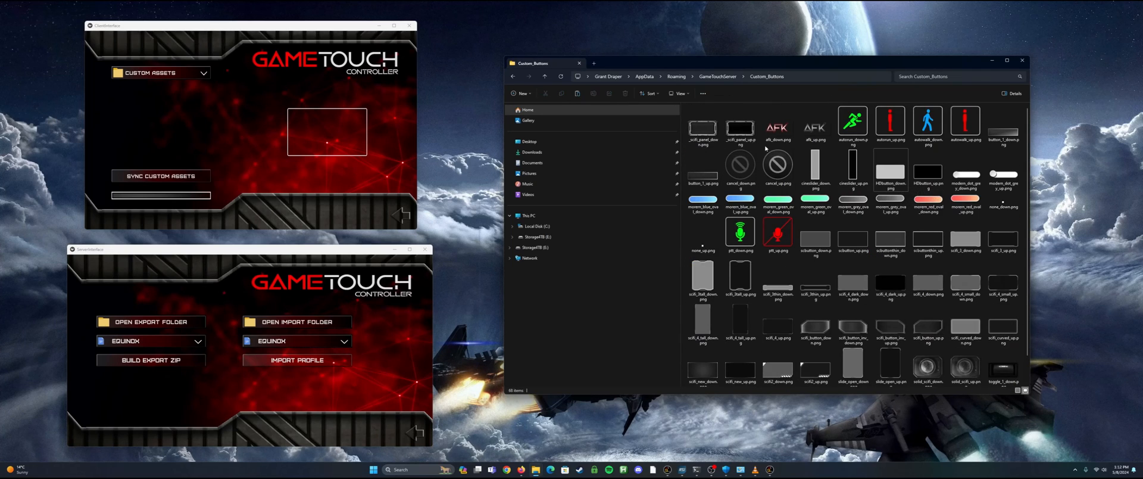
Step: Delete eqnx background.png from the Custom_Backgrounds folder inside GameTouchServer
{"action": "left_click", "coordinate": [718, 76]}
{"action": "double_click", "coordinate": [712, 138]}
{"action": "left_click", "coordinate": [934, 135]}
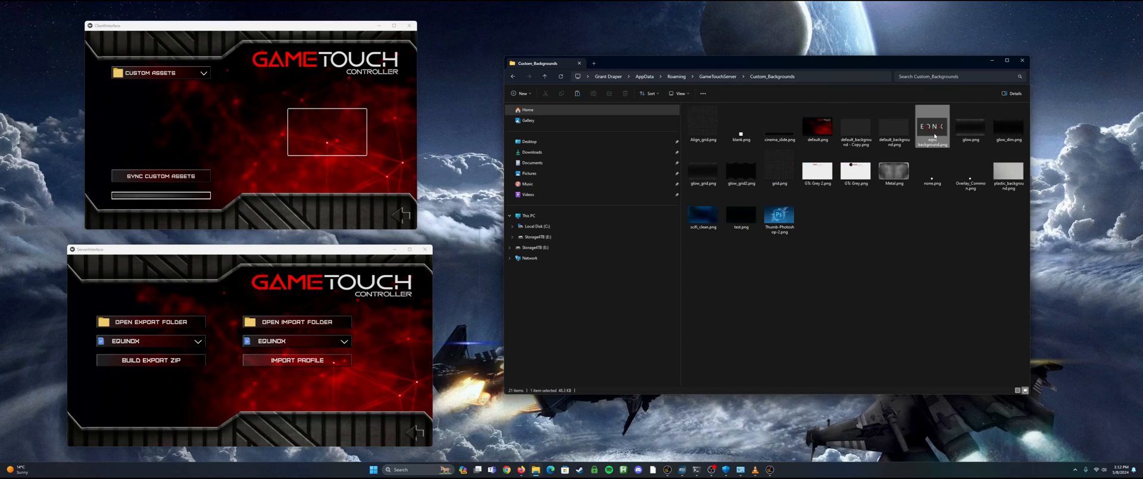
Step: Delete eqnx overlay.png from the Custom_Overlays folder and return to the GameTouchServer folder
{"action": "left_click", "coordinate": [718, 76]}
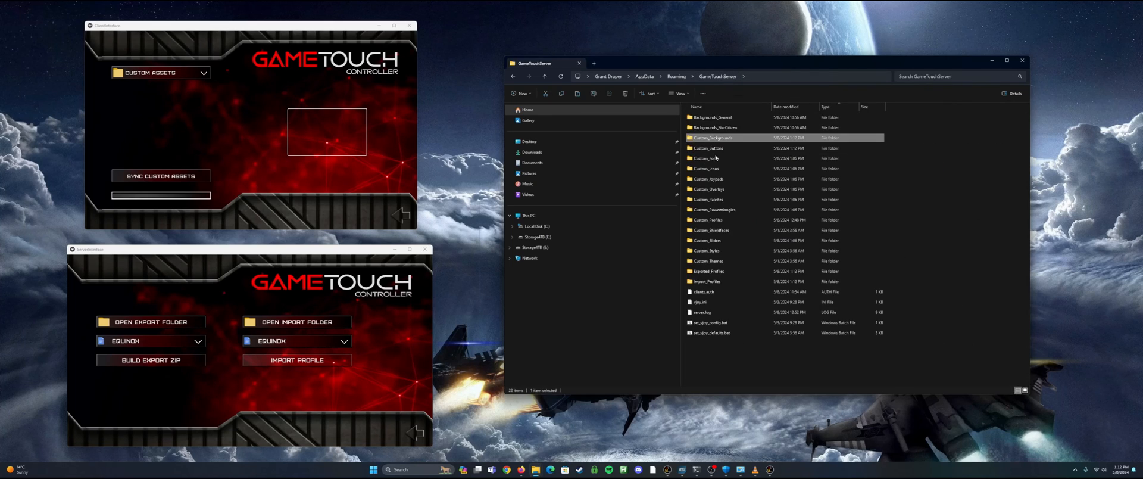
{"action": "double_click", "coordinate": [708, 189]}
{"action": "left_click", "coordinate": [712, 138]}
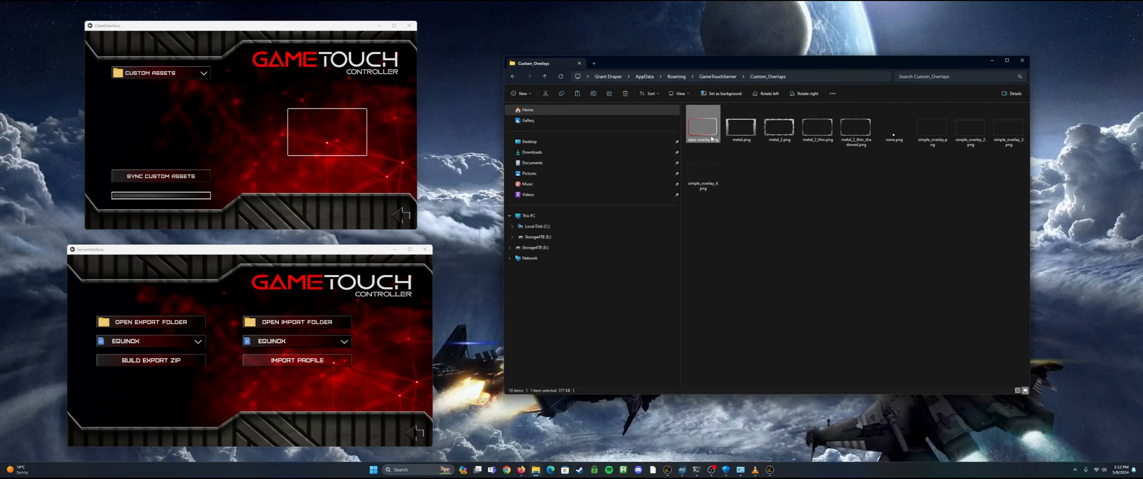
{"action": "key", "text": "Delete"}
{"action": "left_click", "coordinate": [720, 76]}
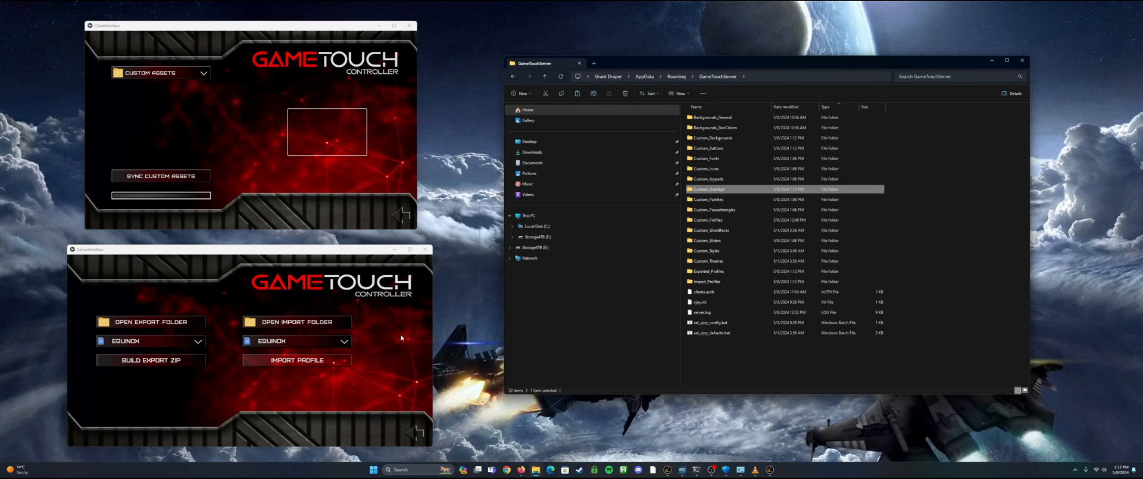
Step: Import the Equinox profile on the server and check Custom_Buttons, Custom_Backgrounds and Custom_Overlays for the eqnx images
{"action": "left_click", "coordinate": [299, 365]}
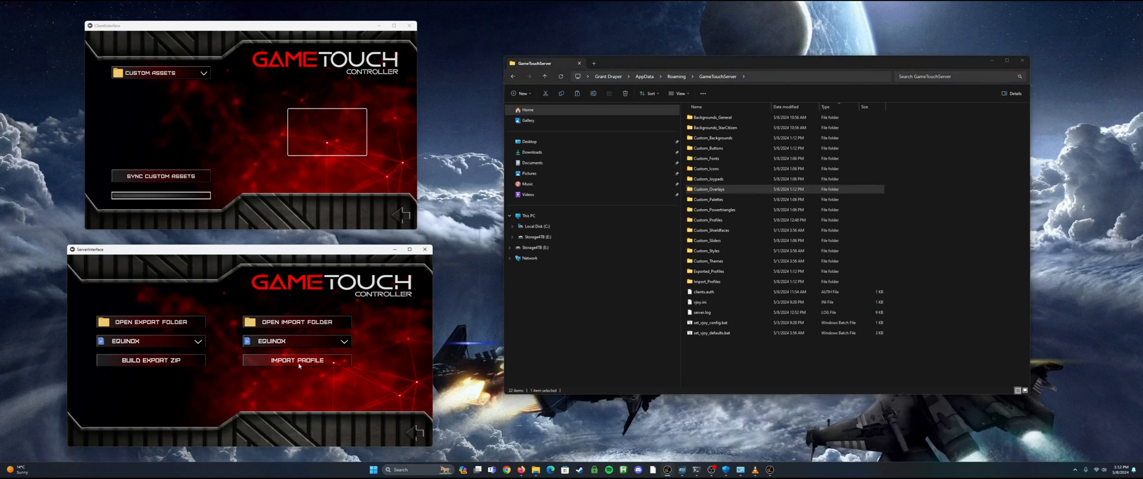
{"action": "double_click", "coordinate": [738, 148]}
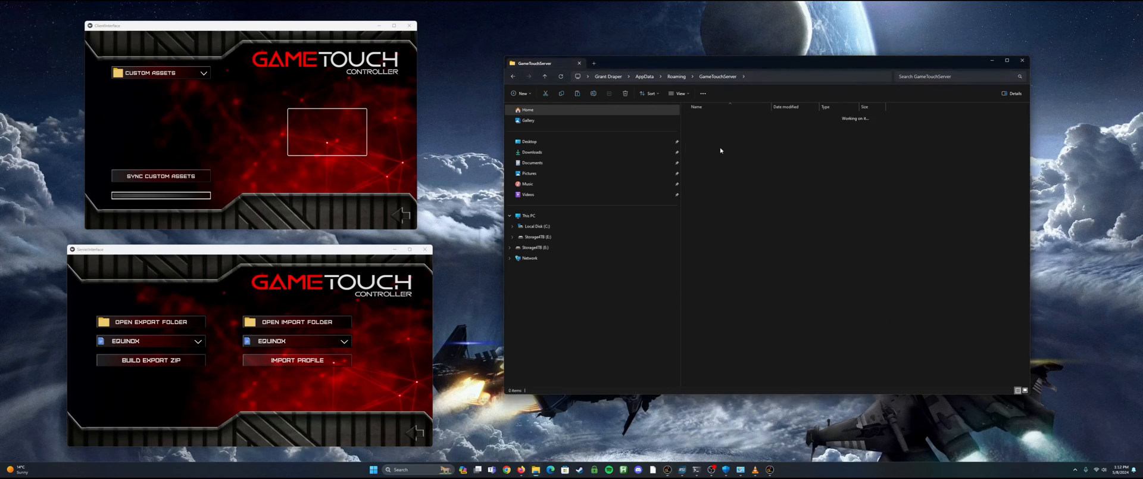
{"action": "left_click", "coordinate": [898, 178]}
{"action": "left_click", "coordinate": [718, 77]}
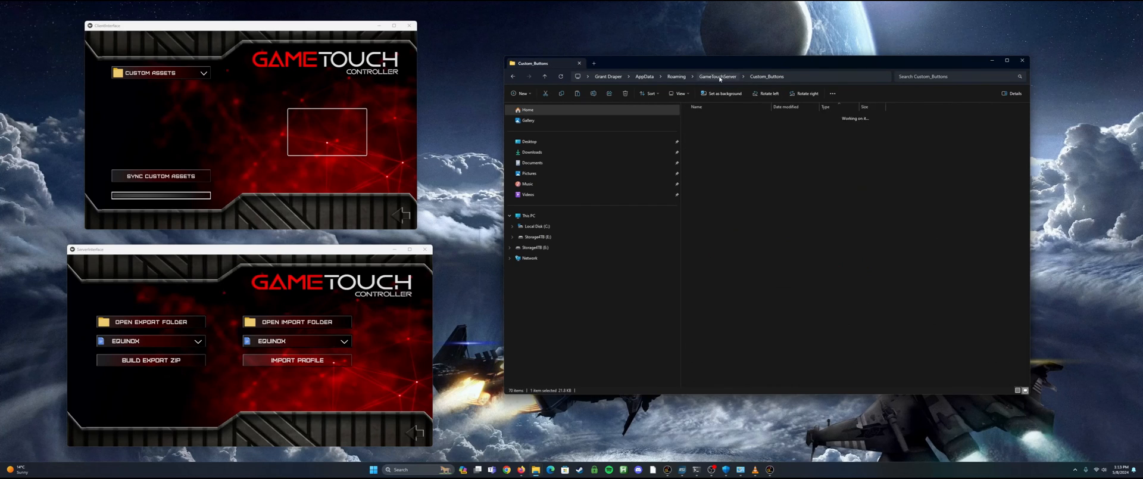
{"action": "double_click", "coordinate": [724, 138]}
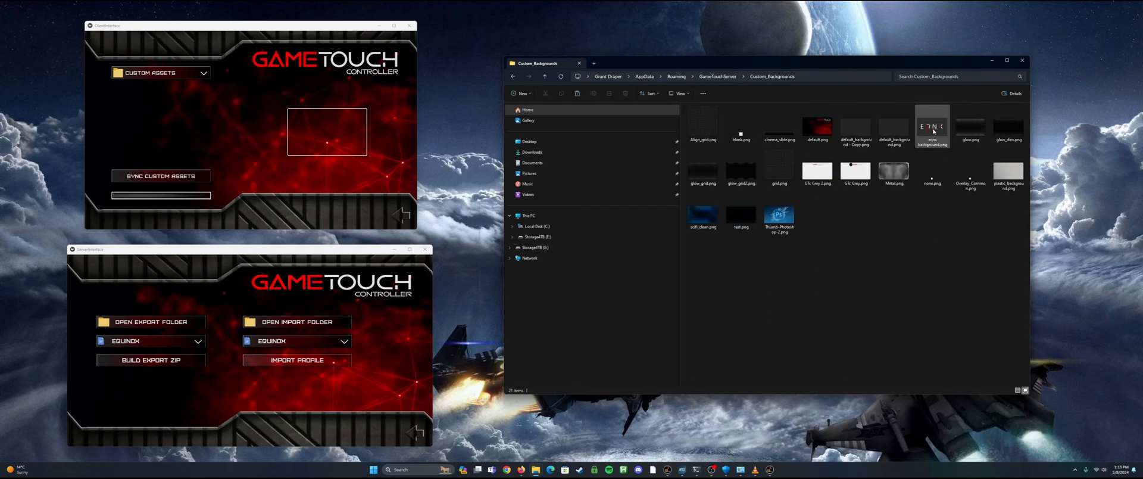
{"action": "left_click", "coordinate": [717, 76]}
{"action": "double_click", "coordinate": [709, 189]}
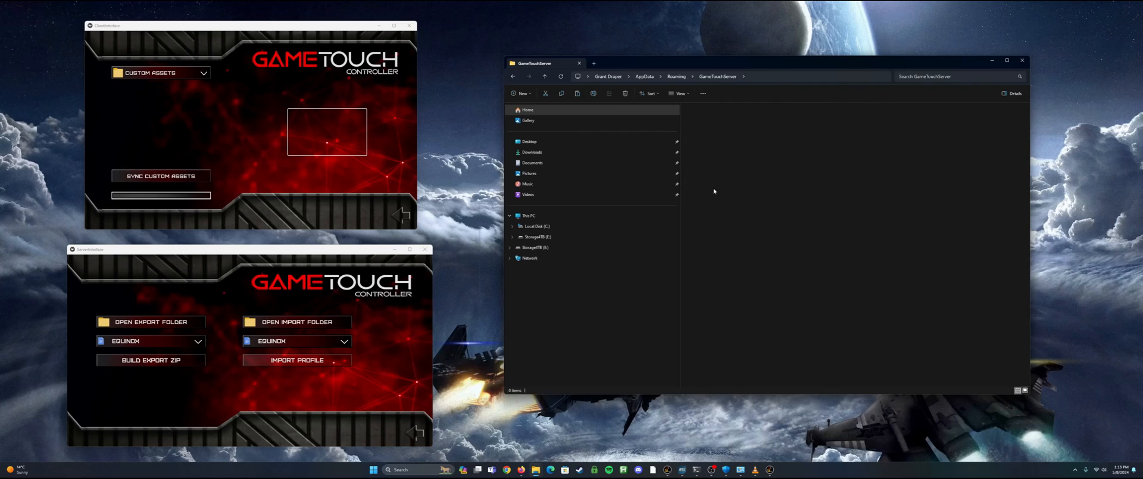
Step: Delete eqnx_down.png and eqnx_up.png from the Buttons category of the client's custom assets
{"action": "left_click", "coordinate": [304, 215]}
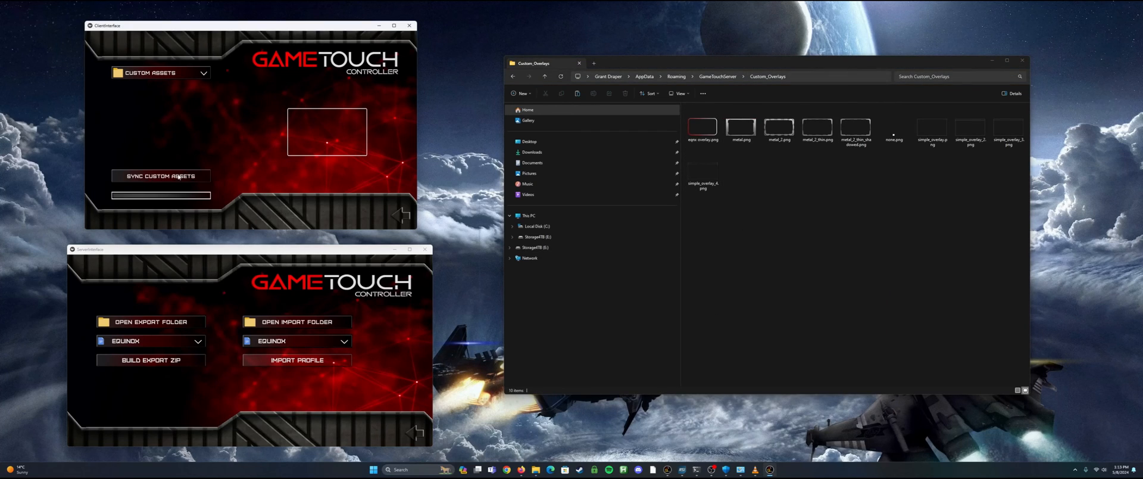
{"action": "left_click", "coordinate": [184, 73]}
{"action": "left_click", "coordinate": [149, 107]}
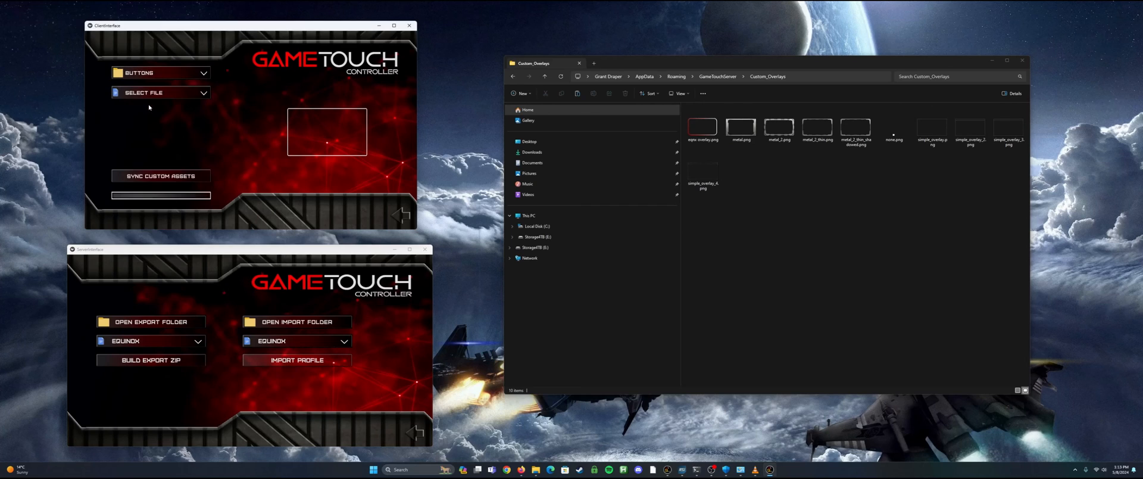
{"action": "left_click", "coordinate": [172, 96]}
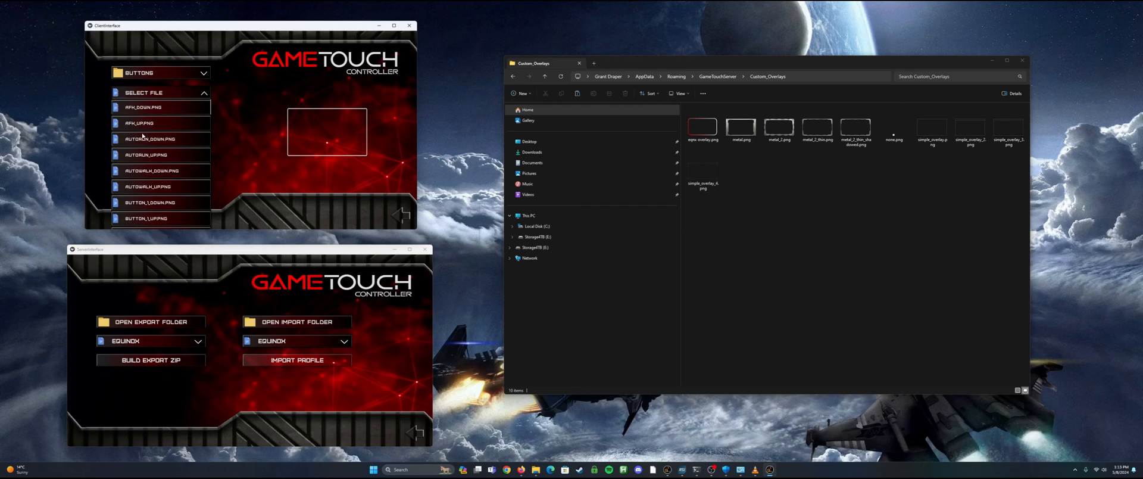
{"action": "scroll", "coordinate": [156, 179], "scroll_direction": "down", "scroll_amount": 10}
{"action": "left_click", "coordinate": [159, 172]}
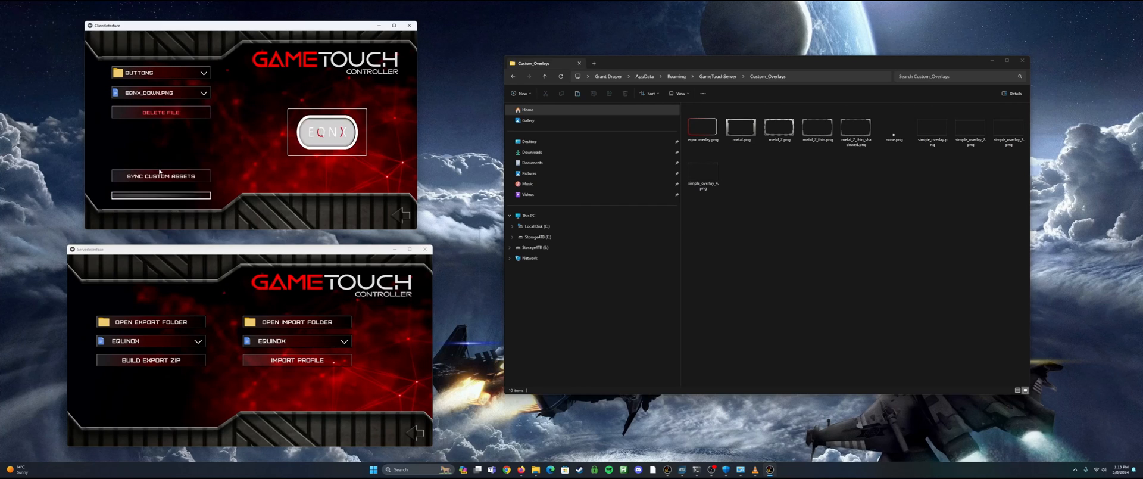
{"action": "left_click", "coordinate": [182, 110]}
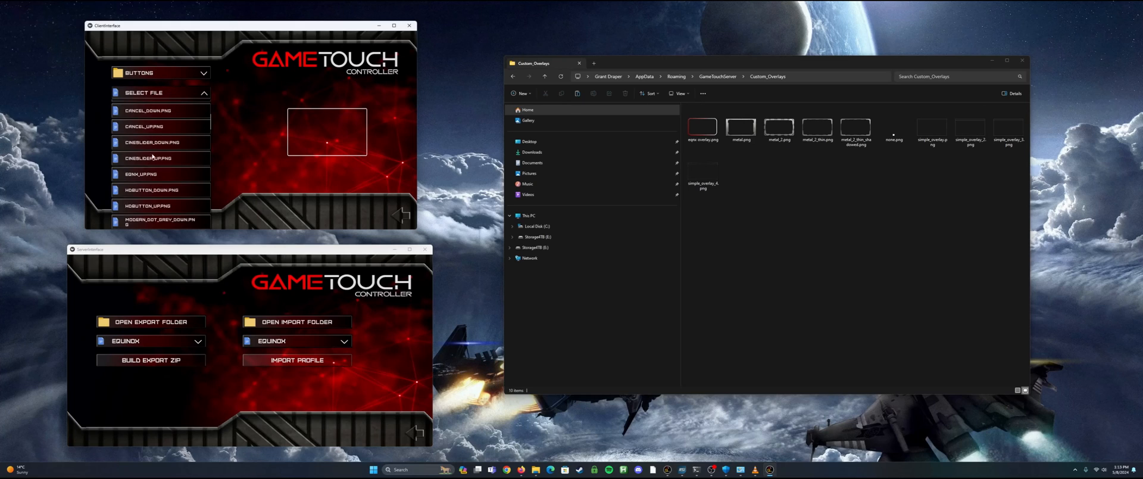
{"action": "left_click", "coordinate": [151, 176]}
{"action": "left_click", "coordinate": [156, 112]}
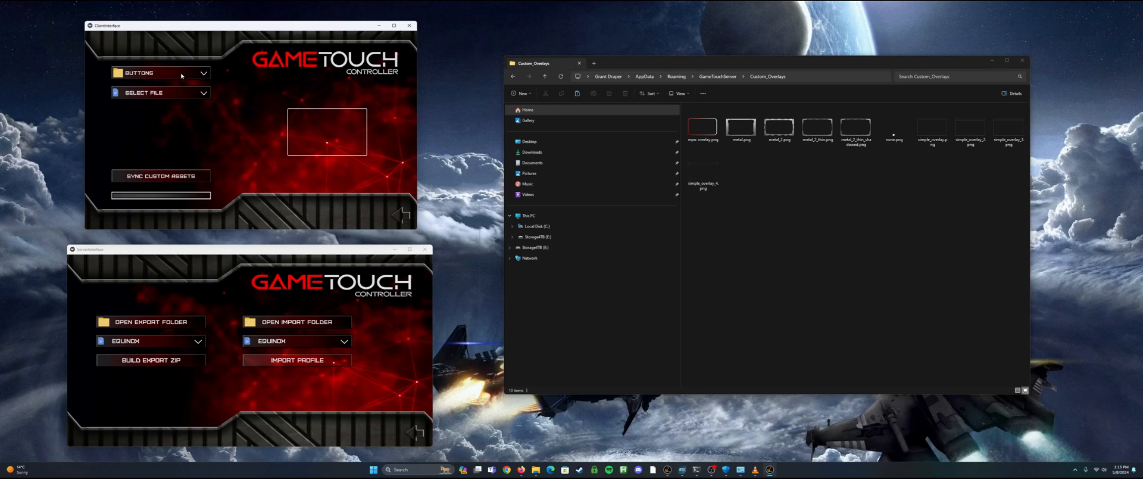
Step: Delete eqnx background.png from the Backgrounds category of the client's custom assets
{"action": "left_click", "coordinate": [149, 87]}
{"action": "left_click", "coordinate": [149, 92]}
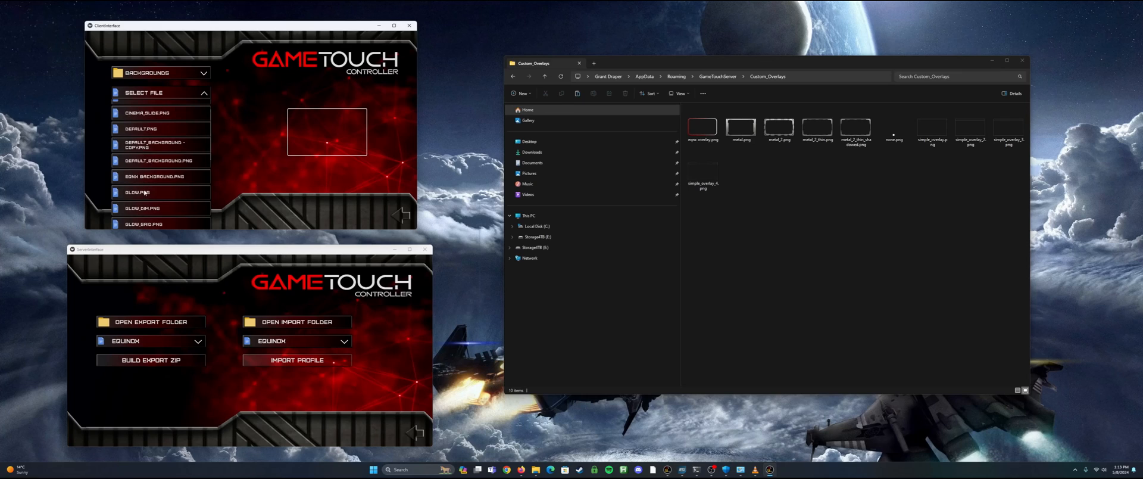
{"action": "left_click", "coordinate": [139, 176]}
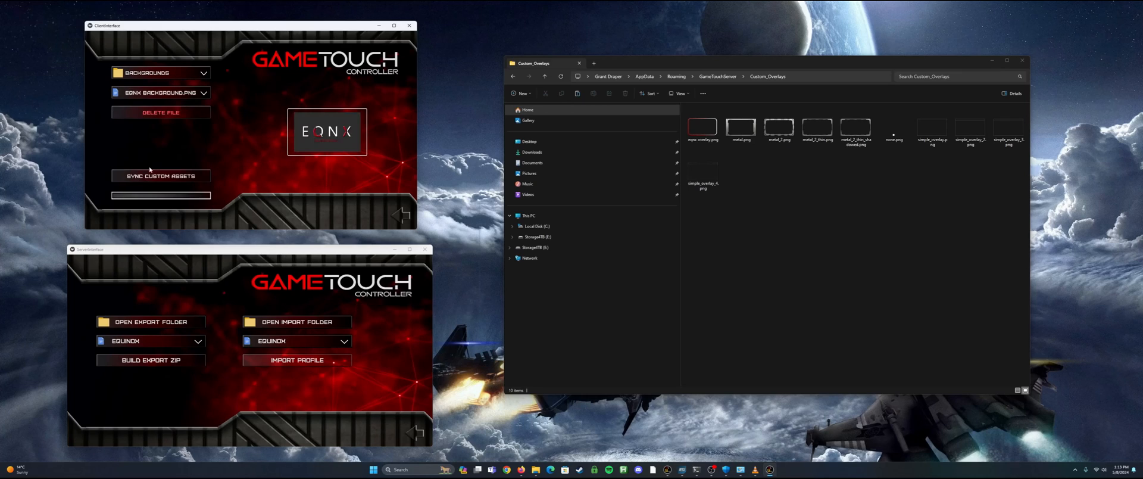
{"action": "left_click", "coordinate": [173, 115]}
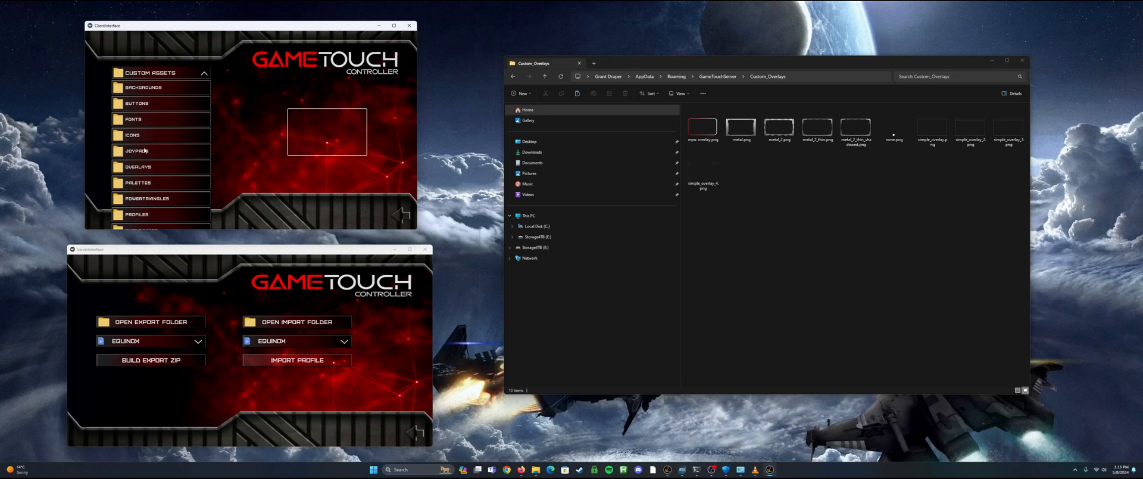
Step: Delete eqnx overlay.png from the client's Overlays category and sync the custom assets from the server
{"action": "left_click", "coordinate": [145, 158]}
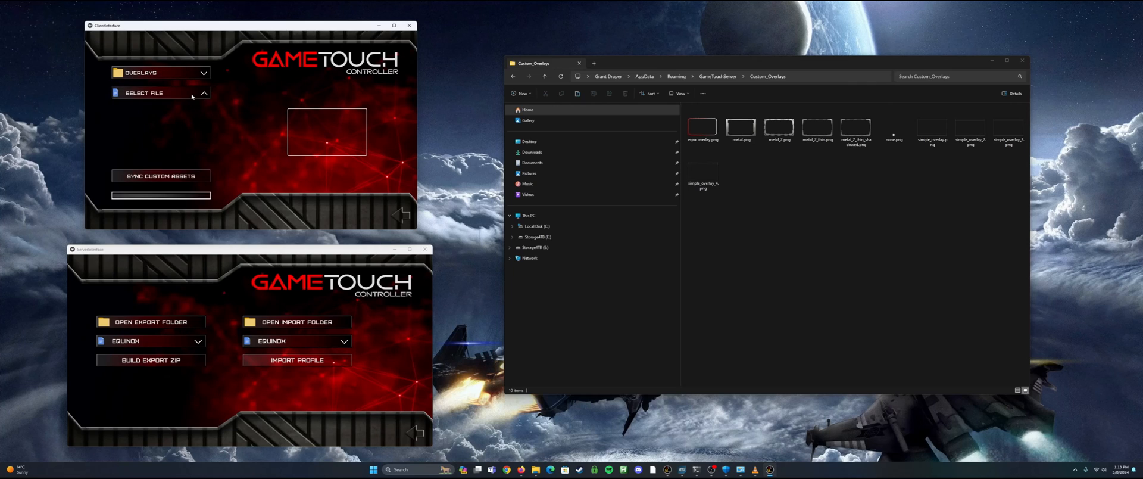
{"action": "left_click", "coordinate": [146, 93]}
{"action": "scroll", "coordinate": [144, 183], "scroll_direction": "down", "scroll_amount": 3}
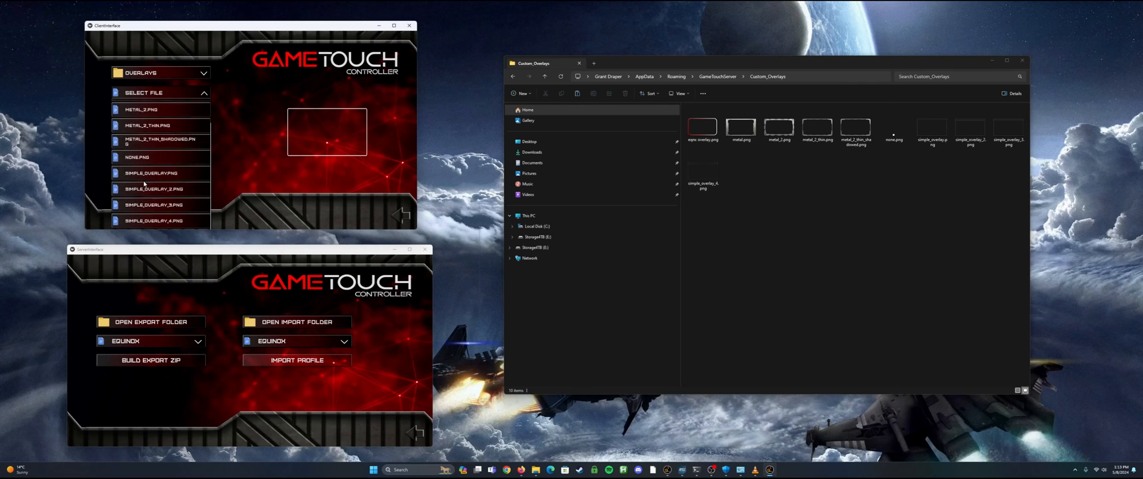
{"action": "scroll", "coordinate": [144, 181], "scroll_direction": "up", "scroll_amount": 3}
{"action": "scroll", "coordinate": [143, 181], "scroll_direction": "down", "scroll_amount": 3}
{"action": "scroll", "coordinate": [141, 179], "scroll_direction": "up", "scroll_amount": 3}
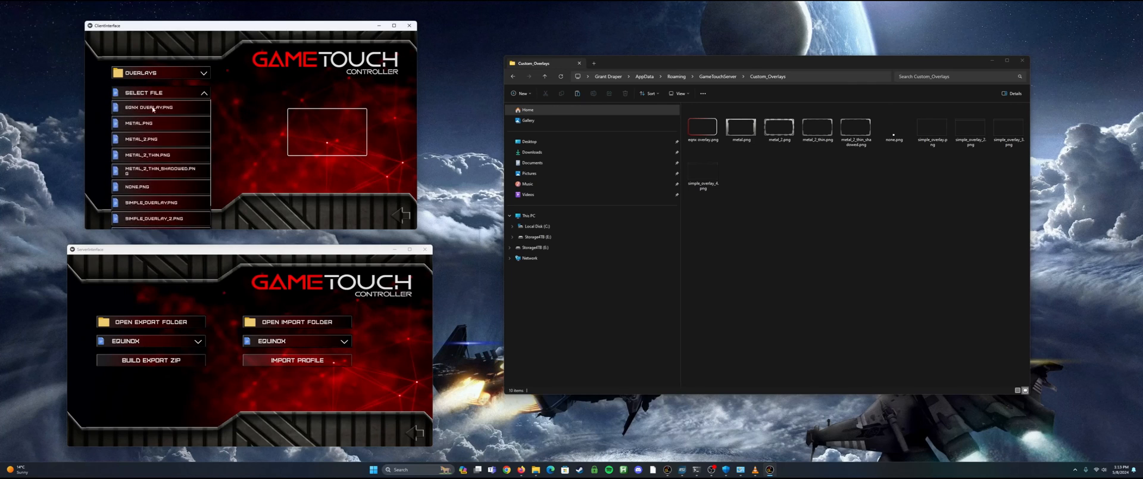
{"action": "left_click", "coordinate": [142, 179]}
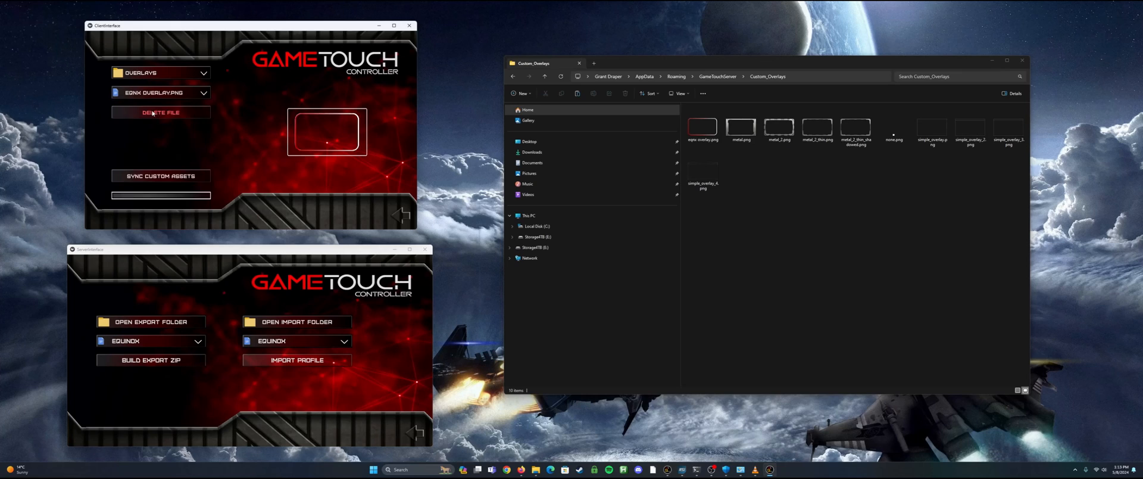
{"action": "left_click", "coordinate": [162, 177]}
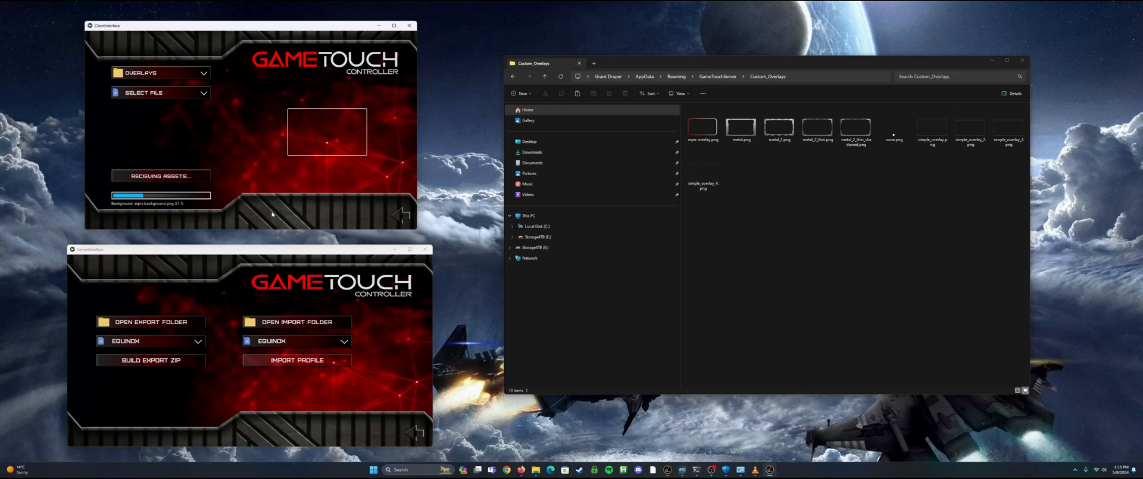